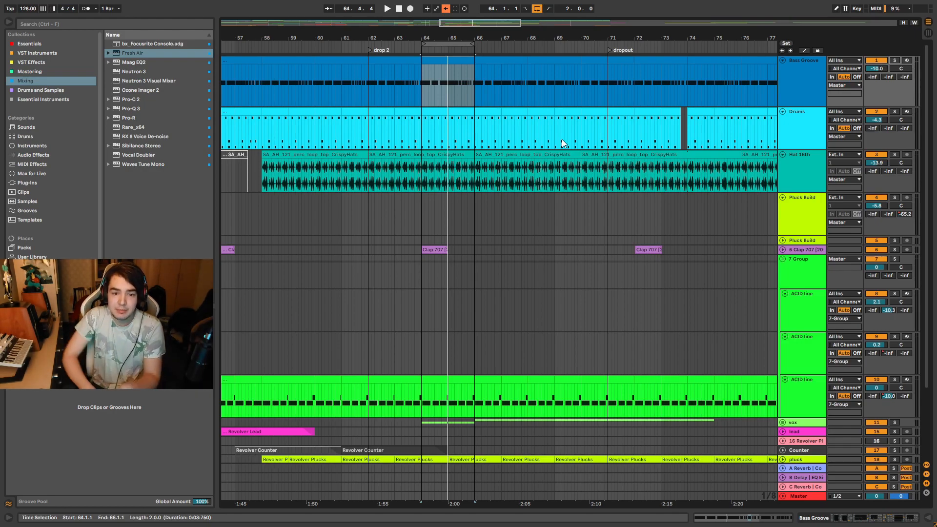
- Extend the arrangement loop to four bars, from bar 64 to bar 68
{"action": "left_click_drag", "start_coordinate": [474, 44], "coordinate": [527, 47]}
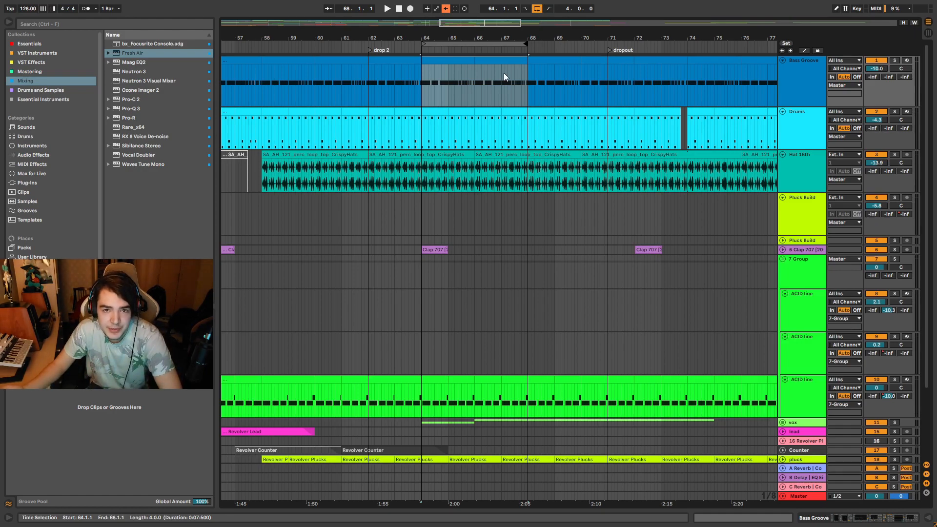
{"action": "scroll", "coordinate": [480, 148], "scroll_direction": "down", "scroll_amount": 4}
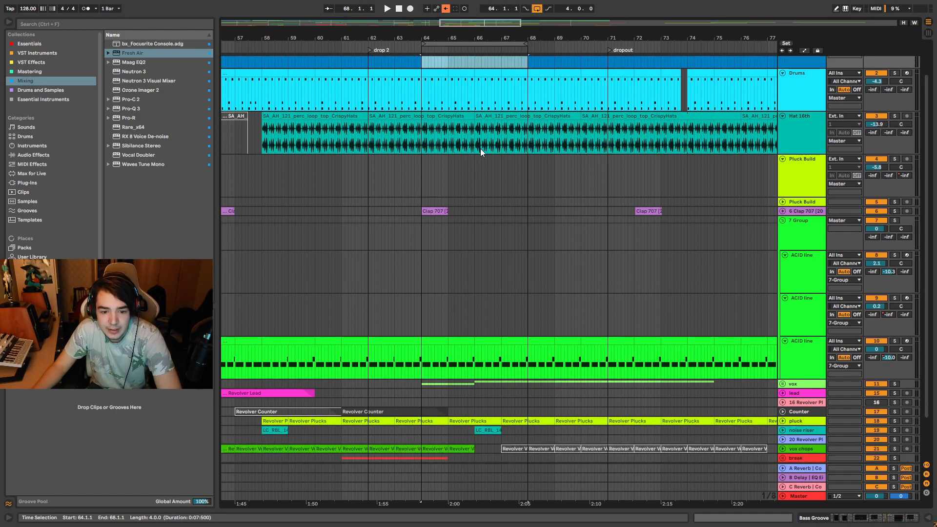
{"action": "scroll", "coordinate": [468, 141], "scroll_direction": "up", "scroll_amount": 4}
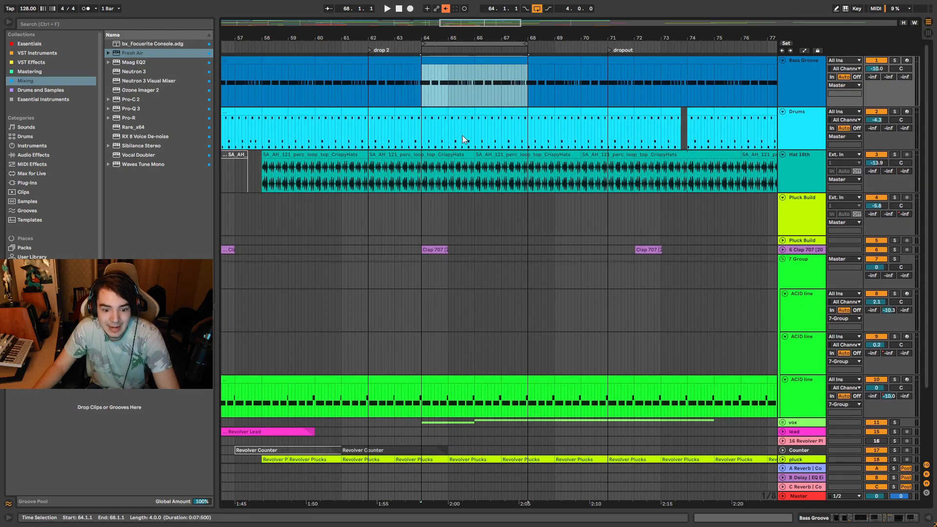
{"action": "scroll", "coordinate": [462, 136], "scroll_direction": "down", "scroll_amount": 3}
{"action": "scroll", "coordinate": [466, 147], "scroll_direction": "up", "scroll_amount": 3}
{"action": "scroll", "coordinate": [460, 136], "scroll_direction": "up", "scroll_amount": 3}
{"action": "scroll", "coordinate": [461, 136], "scroll_direction": "down", "scroll_amount": 3}
{"action": "scroll", "coordinate": [461, 135], "scroll_direction": "down", "scroll_amount": 3}
{"action": "scroll", "coordinate": [459, 131], "scroll_direction": "up", "scroll_amount": 3}
{"action": "scroll", "coordinate": [458, 131], "scroll_direction": "down", "scroll_amount": 3}
{"action": "scroll", "coordinate": [458, 131], "scroll_direction": "up", "scroll_amount": 3}
{"action": "scroll", "coordinate": [458, 130], "scroll_direction": "up", "scroll_amount": 3}
{"action": "scroll", "coordinate": [458, 131], "scroll_direction": "down", "scroll_amount": 3}
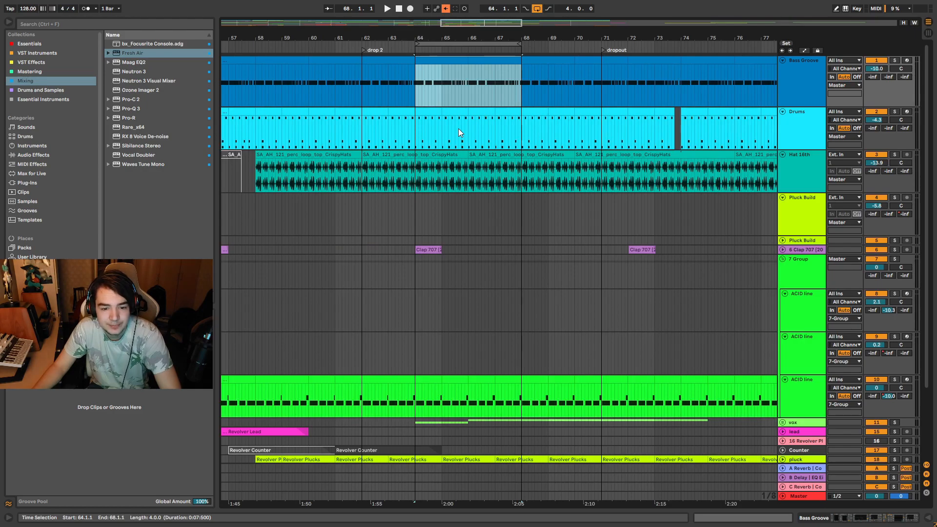
{"action": "scroll", "coordinate": [458, 131], "scroll_direction": "up", "scroll_amount": 3}
{"action": "scroll", "coordinate": [458, 131], "scroll_direction": "down", "scroll_amount": 3}
{"action": "scroll", "coordinate": [459, 128], "scroll_direction": "up", "scroll_amount": 3}
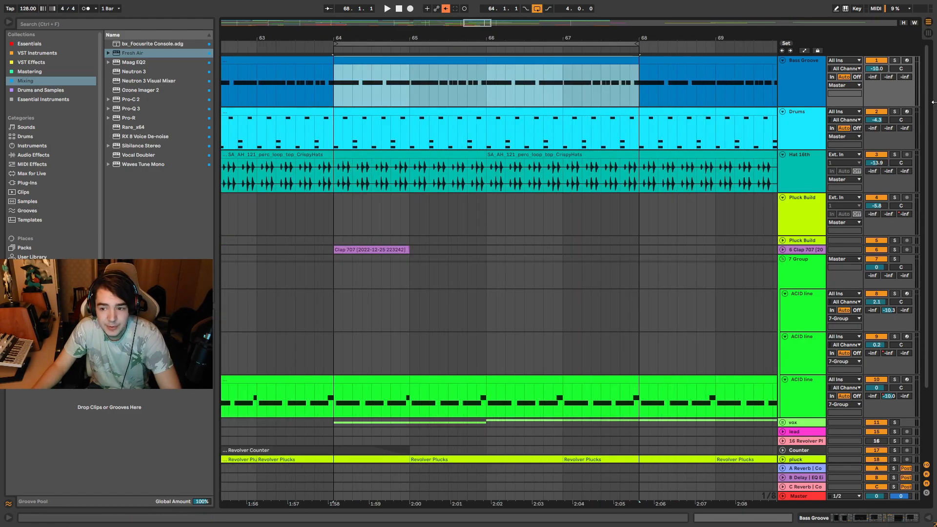
- Solo the Bass Groove and Drums tracks and show the Bass Groove device chain
{"action": "left_click", "coordinate": [900, 60]}
{"action": "scroll", "coordinate": [574, 133], "scroll_direction": "down", "scroll_amount": 3}
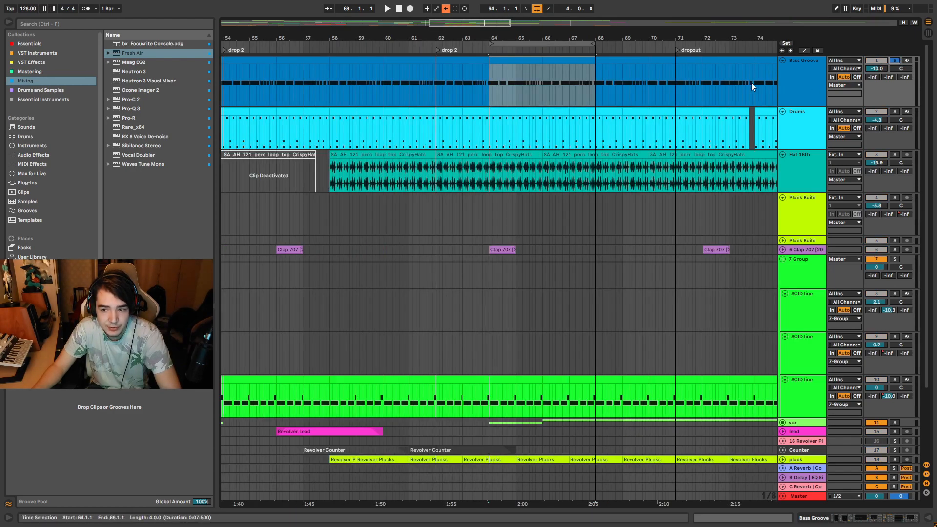
{"action": "double_click", "coordinate": [796, 85]}
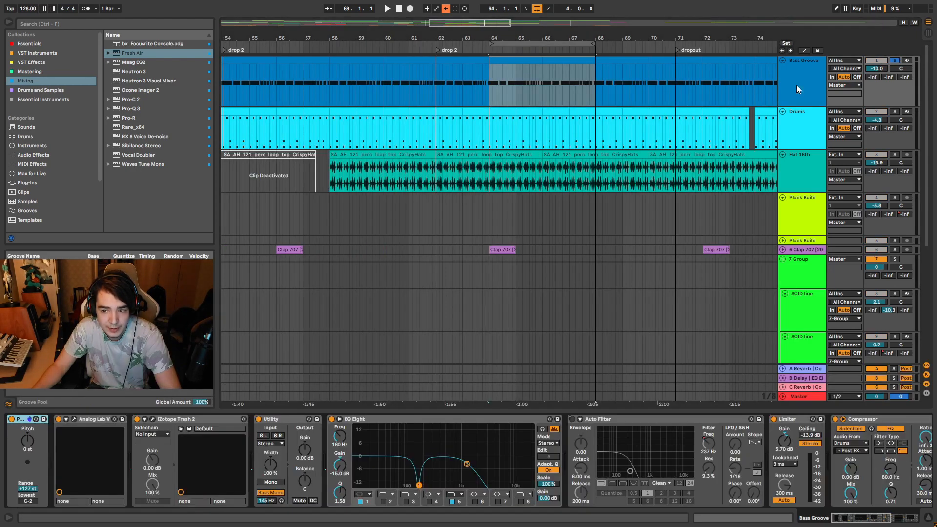
{"action": "left_click", "coordinate": [895, 111]}
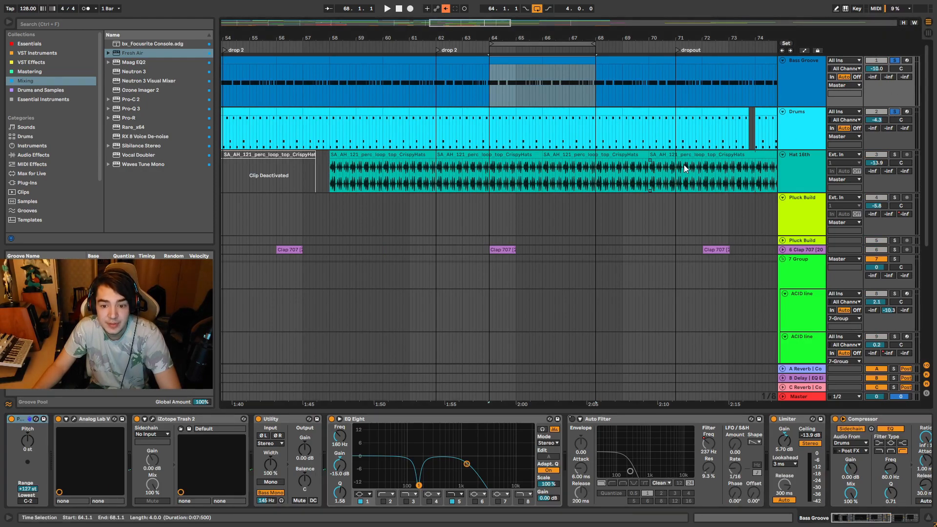
{"action": "scroll", "coordinate": [579, 153], "scroll_direction": "up", "scroll_amount": 3}
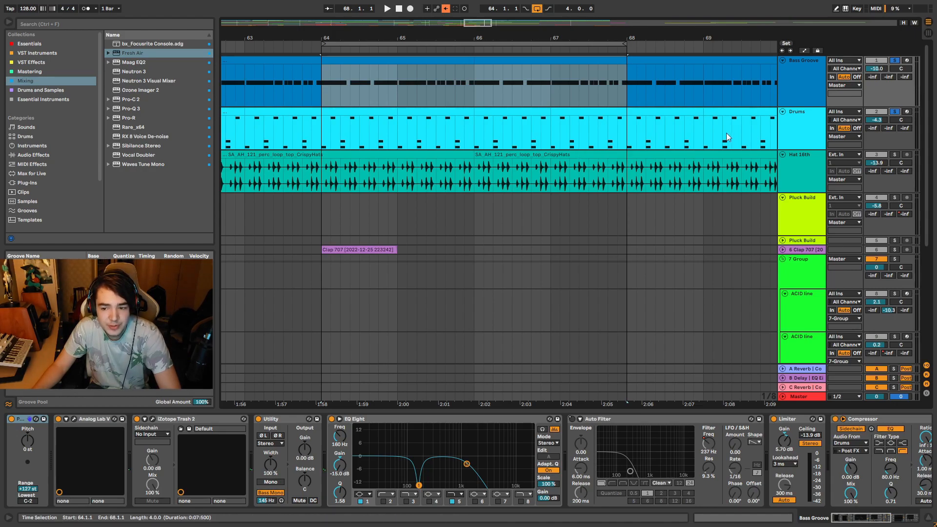
- Show the Drums track's device chain and play the loop with the bass and drums soloed
{"action": "left_click", "coordinate": [792, 139]}
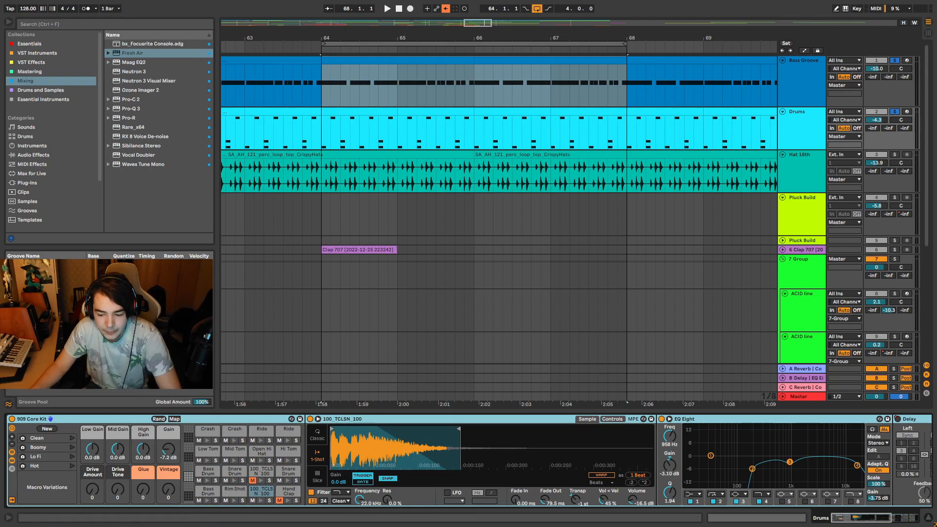
{"action": "key", "text": "space"}
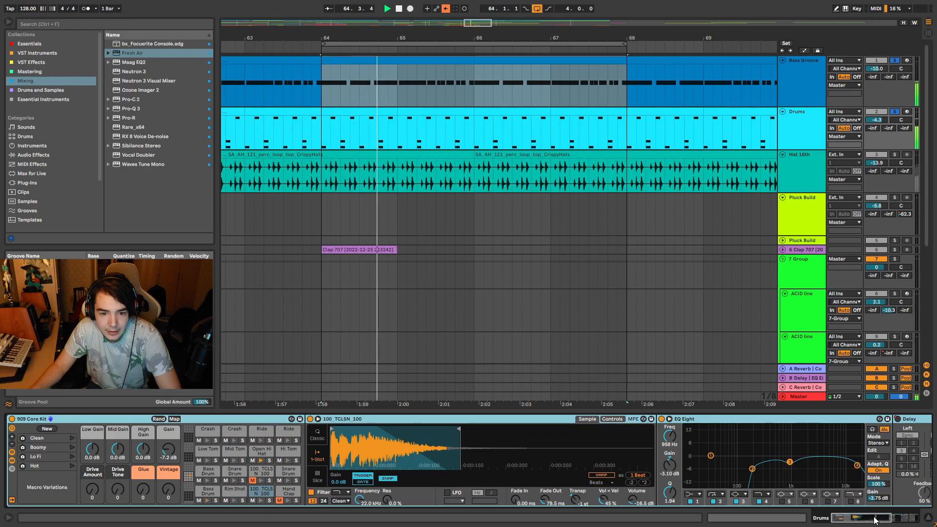
{"action": "left_click", "coordinate": [801, 78]}
{"action": "left_click", "coordinate": [804, 127]}
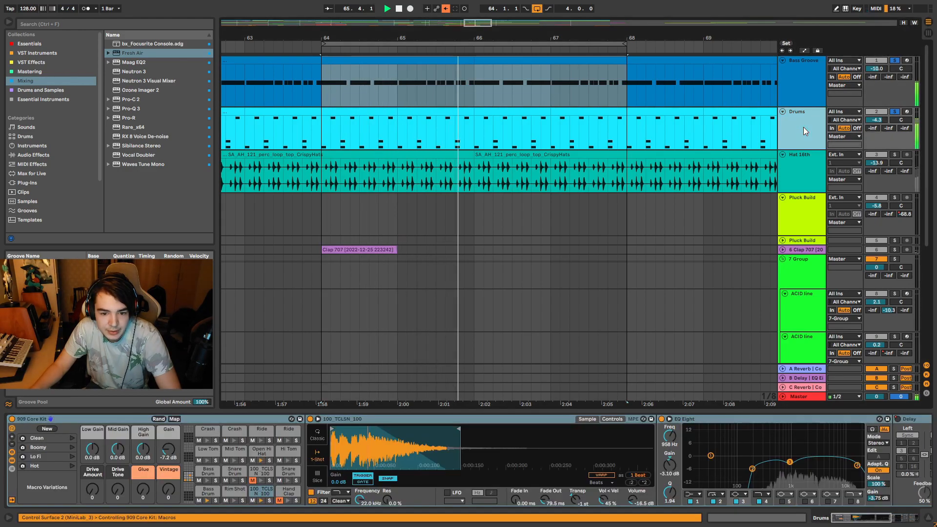
{"action": "key", "text": "space"}
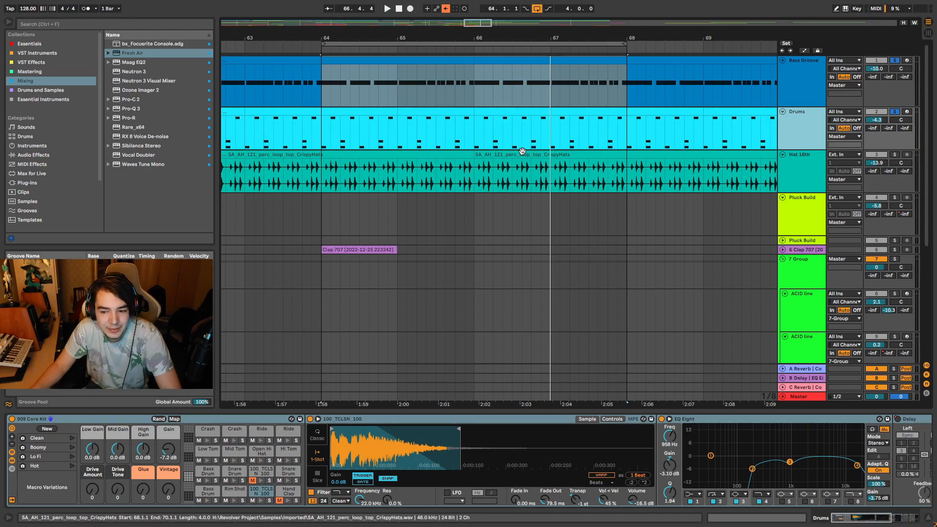
- Solo only the Bass Groove track and play the loop from bar 64
{"action": "left_click", "coordinate": [796, 81]}
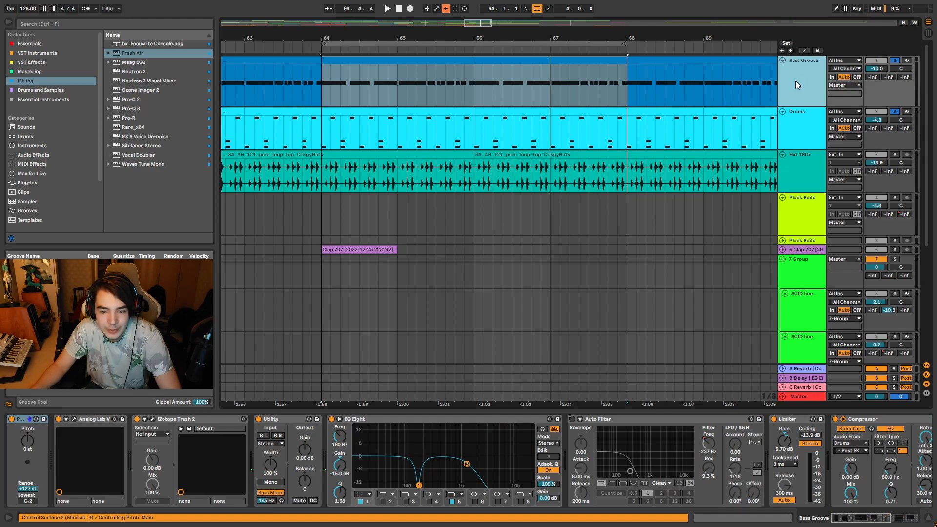
{"action": "left_click", "coordinate": [895, 61]}
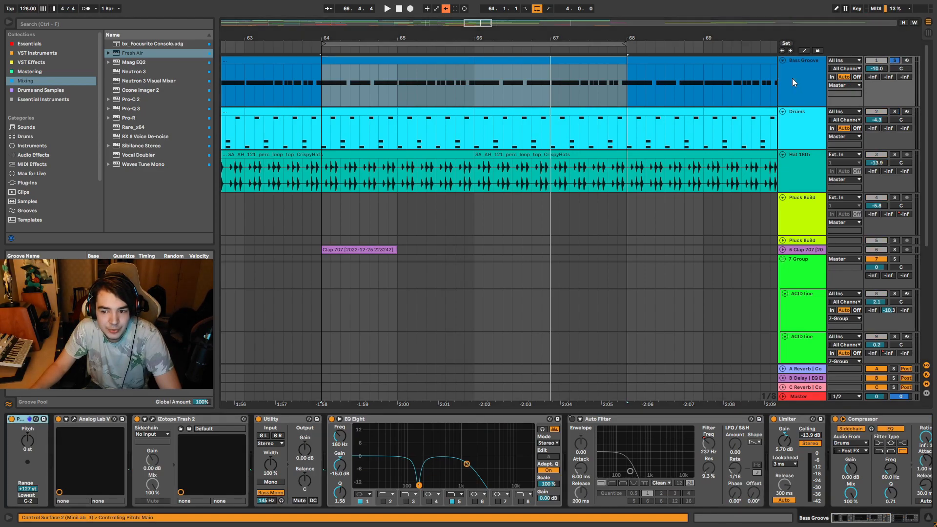
{"action": "key", "text": "space"}
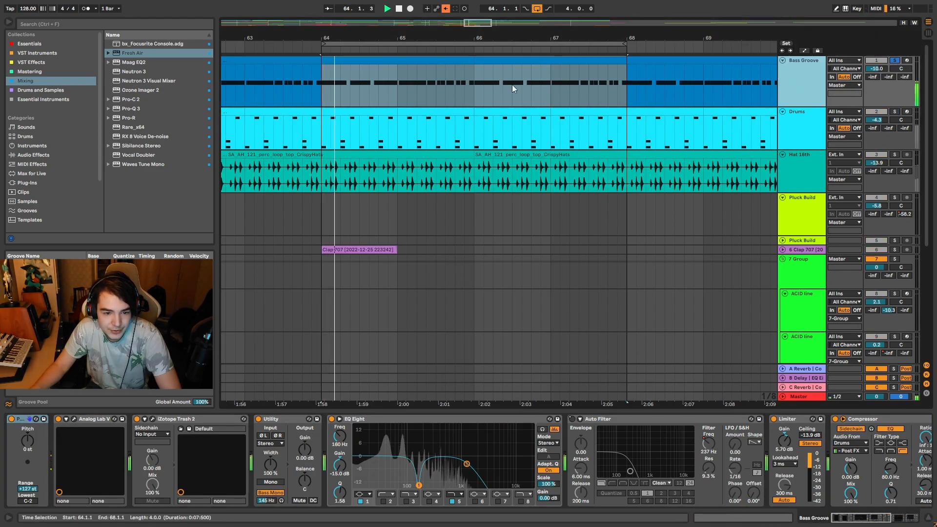
- Open the Bass Groove clip at bar 64, examine its pitch bend envelope during playback, and close the clip view
{"action": "double_click", "coordinate": [438, 57]}
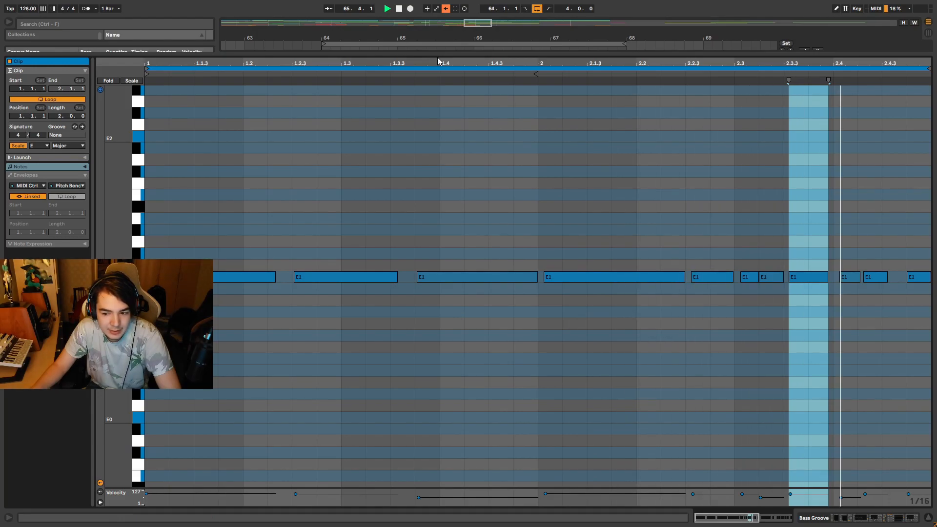
{"action": "left_click", "coordinate": [63, 189]}
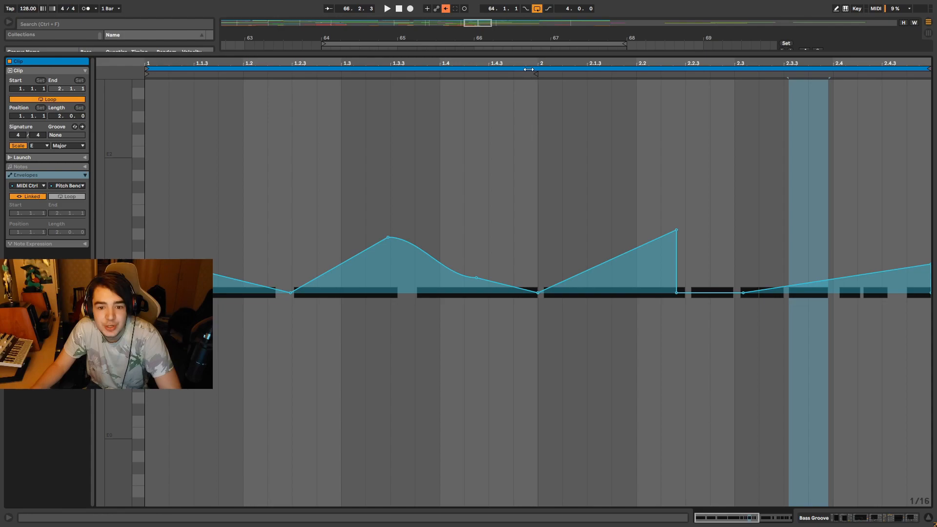
{"action": "key", "text": "space"}
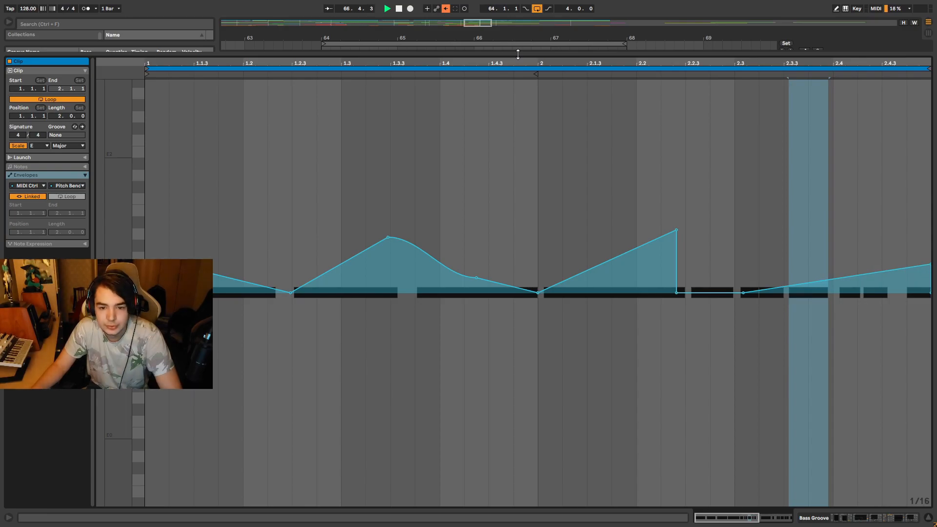
{"action": "key", "text": "space"}
{"action": "key", "text": "ctrl+alt+l"}
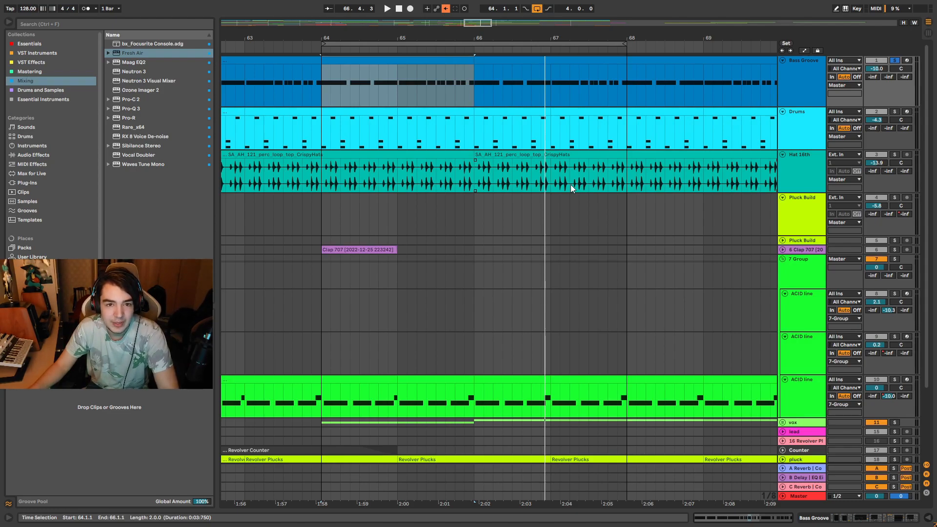
- Move the loop to the drop 2 marker at bar 62, shorten it to two bars, and play the soloed bass
{"action": "left_click", "coordinate": [810, 82]}
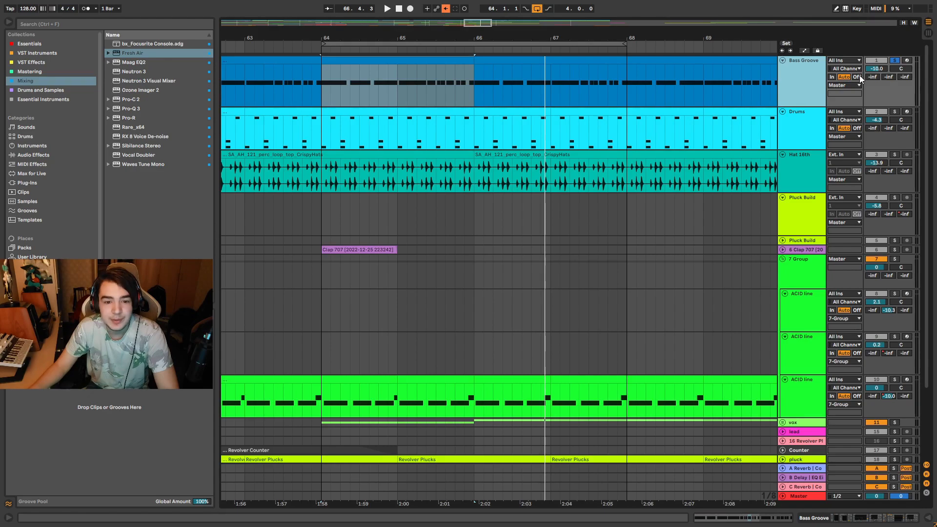
{"action": "scroll", "coordinate": [544, 136], "scroll_direction": "down", "scroll_amount": 5}
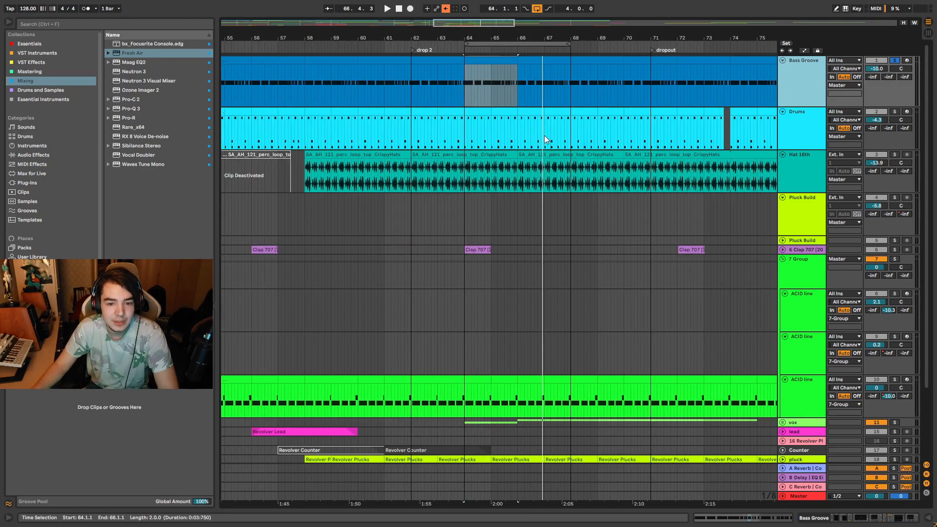
{"action": "left_click_drag", "start_coordinate": [481, 45], "coordinate": [428, 51]}
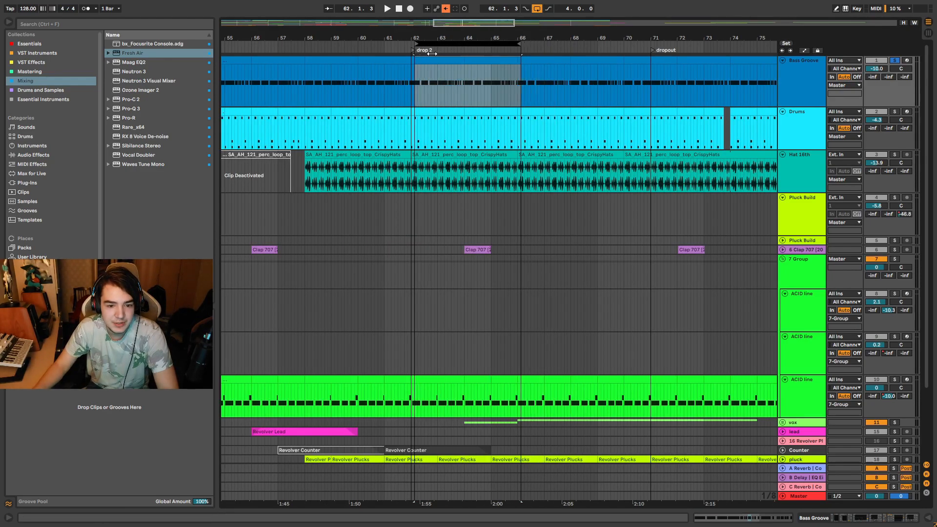
{"action": "left_click_drag", "start_coordinate": [514, 48], "coordinate": [464, 49]}
{"action": "key", "text": "space"}
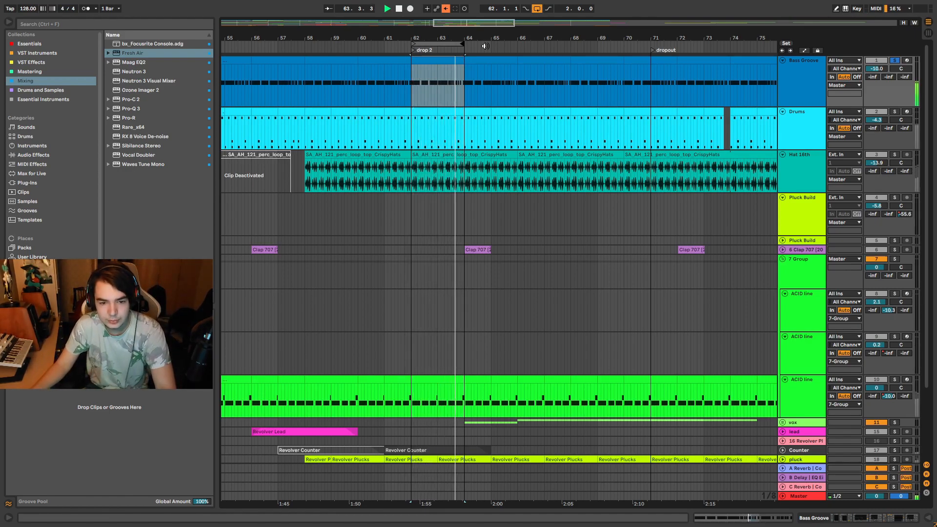
{"action": "key", "text": "space"}
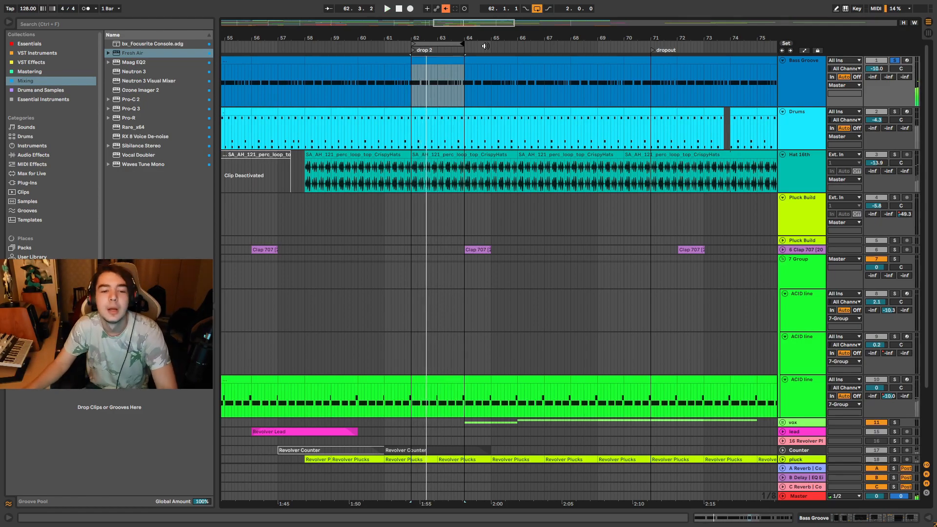
{"action": "scroll", "coordinate": [424, 139], "scroll_direction": "up", "scroll_amount": 4}
{"action": "scroll", "coordinate": [423, 138], "scroll_direction": "down", "scroll_amount": 4}
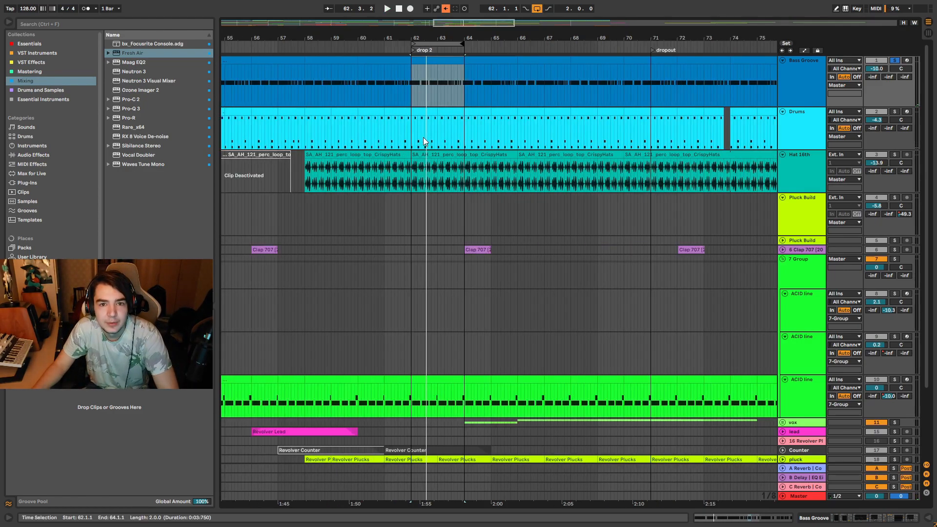
{"action": "scroll", "coordinate": [426, 95], "scroll_direction": "up", "scroll_amount": 4}
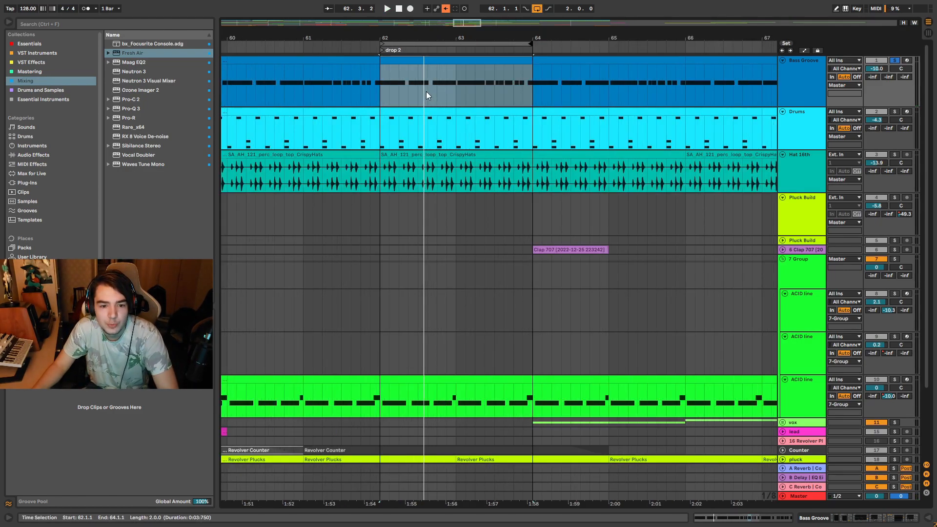
{"action": "scroll", "coordinate": [426, 93], "scroll_direction": "down", "scroll_amount": 4}
{"action": "scroll", "coordinate": [426, 92], "scroll_direction": "down", "scroll_amount": 4}
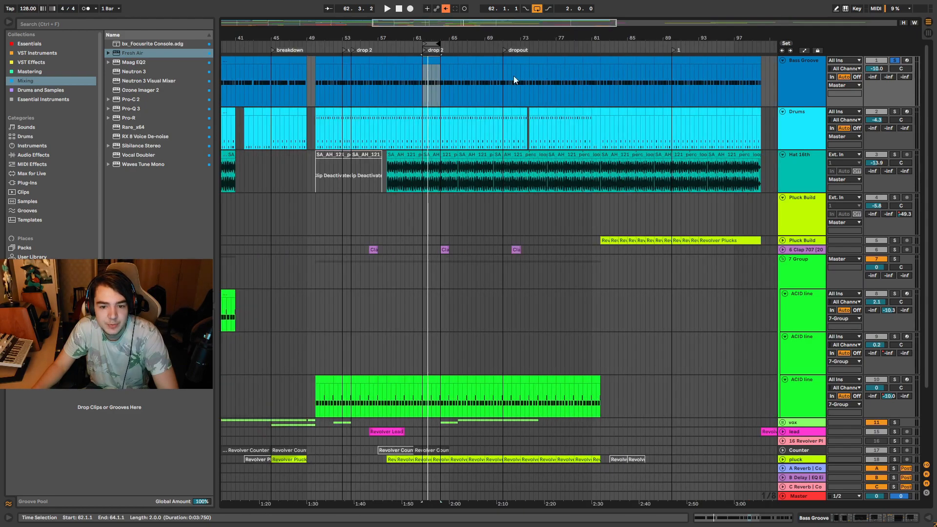
{"action": "scroll", "coordinate": [514, 75], "scroll_direction": "down", "scroll_amount": 4}
{"action": "scroll", "coordinate": [380, 115], "scroll_direction": "up", "scroll_amount": 4}
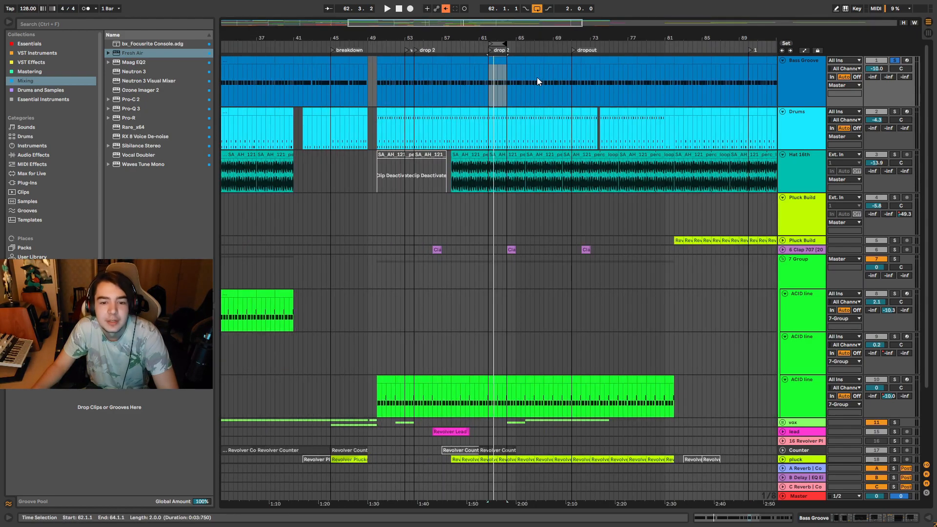
{"action": "scroll", "coordinate": [507, 92], "scroll_direction": "up", "scroll_amount": 3}
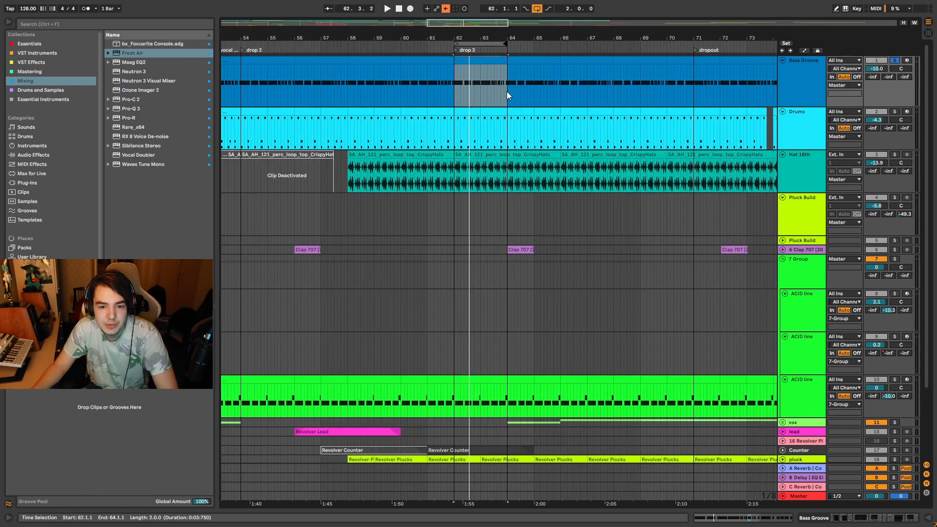
{"action": "scroll", "coordinate": [487, 97], "scroll_direction": "up", "scroll_amount": 3}
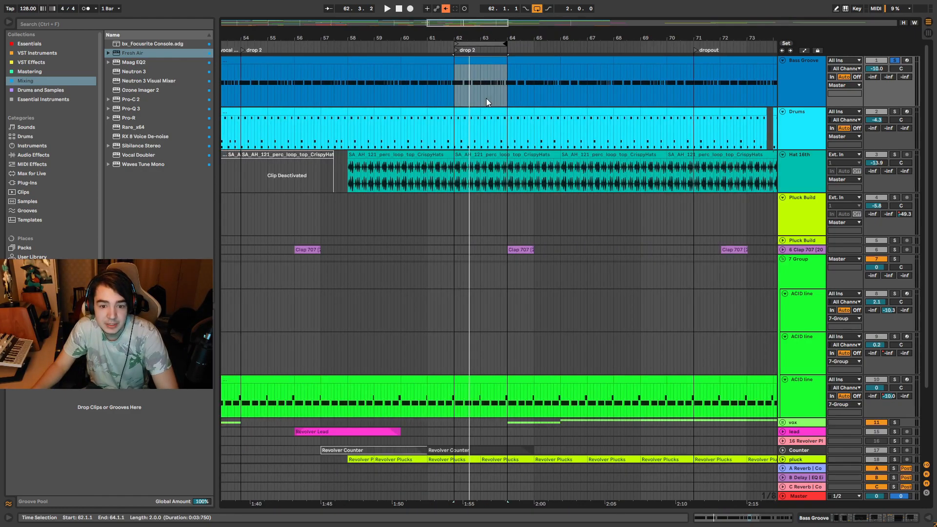
{"action": "scroll", "coordinate": [486, 98], "scroll_direction": "down", "scroll_amount": 3}
- Show the Bass Groove device chain and open its Analog Lab V instrument window to view the Jun-6 V bass preset
{"action": "double_click", "coordinate": [786, 72]}
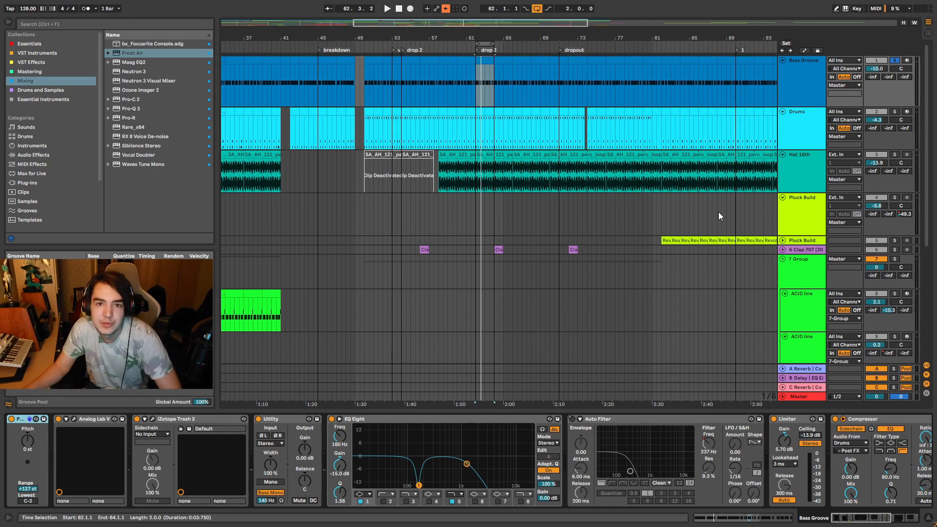
{"action": "left_click", "coordinate": [74, 419]}
{"action": "left_click", "coordinate": [776, 155]}
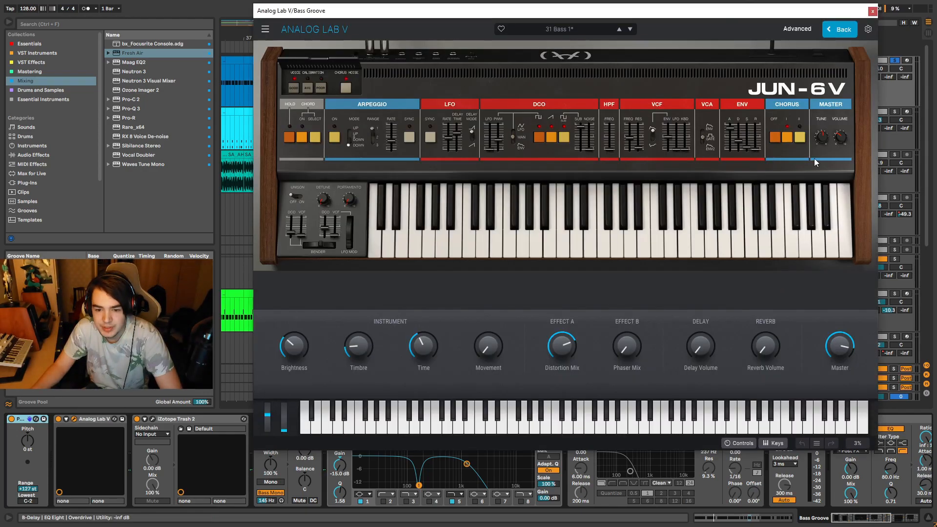
{"action": "left_click_drag", "start_coordinate": [650, 4], "coordinate": [644, 9]}
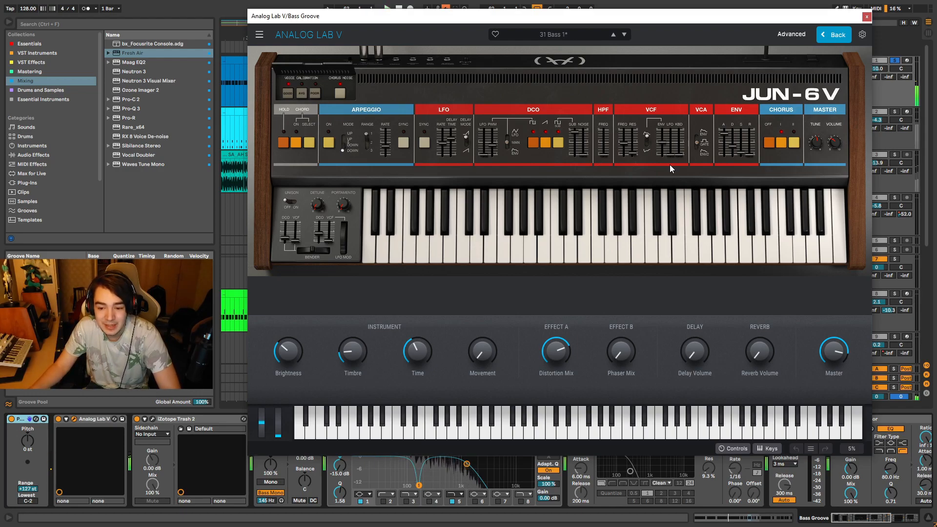
- Show the VST Instruments collection in the browser and select DCO-106
{"action": "left_click", "coordinate": [30, 53]}
{"action": "left_click", "coordinate": [134, 62]}
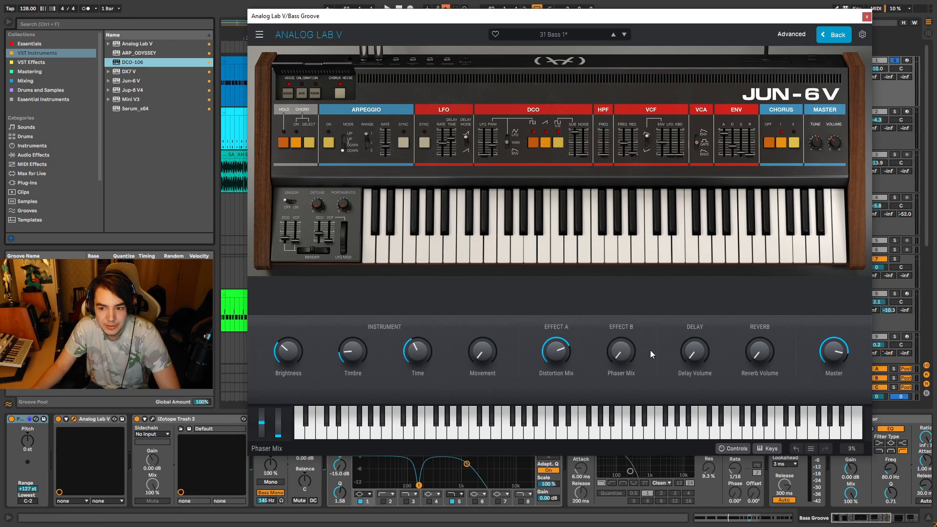
- Show the Analog Lab V advanced view with the bass preset's effect chain, then close the instrument window
{"action": "left_click", "coordinate": [827, 39]}
{"action": "left_click", "coordinate": [797, 304]}
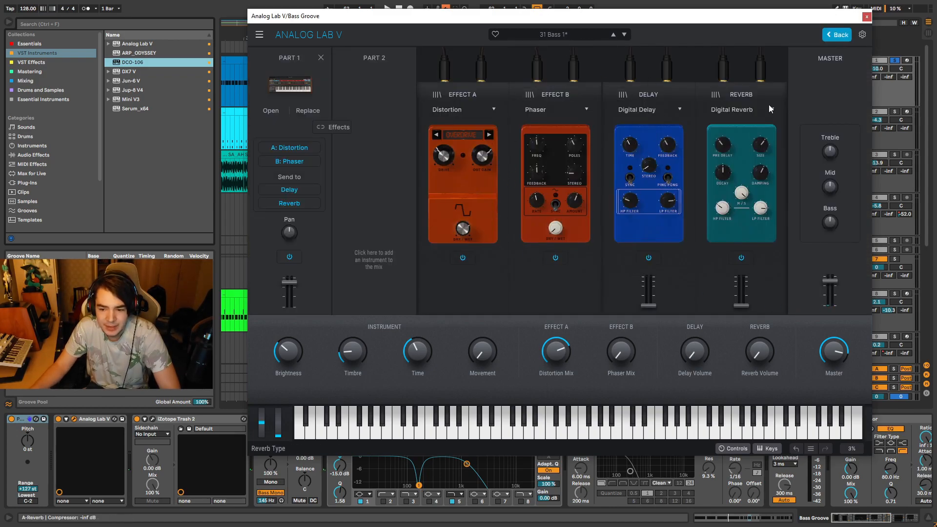
{"action": "left_click", "coordinate": [866, 17]}
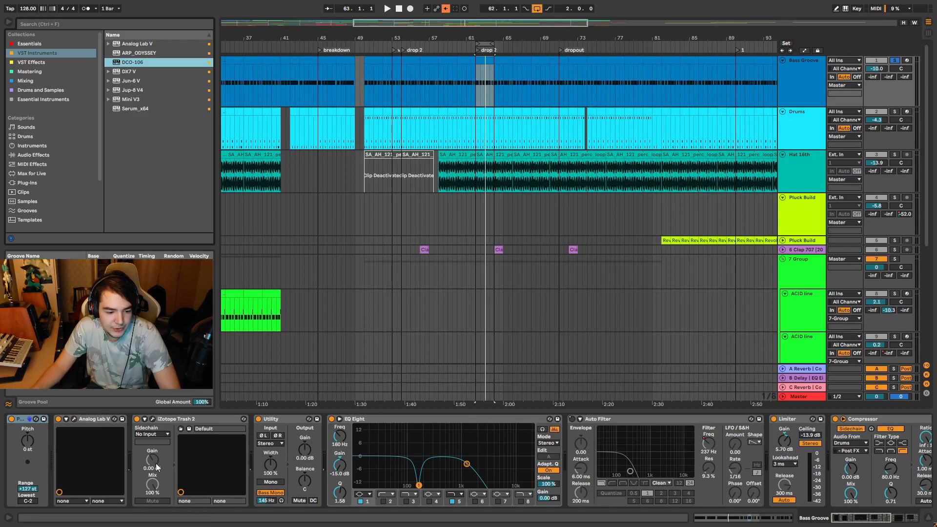
- Play the bass loop with the iZotope Trash 2 window open, shift its overall mix slightly toward dry, and close the window
{"action": "left_click_drag", "start_coordinate": [363, 48], "coordinate": [587, 103]}
{"action": "left_click", "coordinate": [476, 52]}
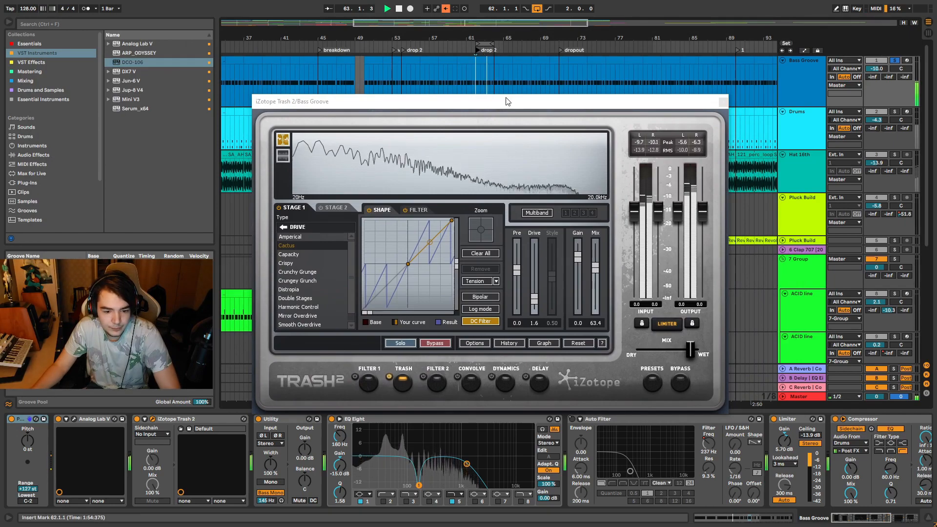
{"action": "mouse_move", "coordinate": [683, 359]}
{"action": "left_mouse_down"}
{"action": "mouse_move", "coordinate": [596, 358]}
{"action": "mouse_move", "coordinate": [696, 352]}
{"action": "mouse_move", "coordinate": [687, 352]}
{"action": "left_mouse_up"}
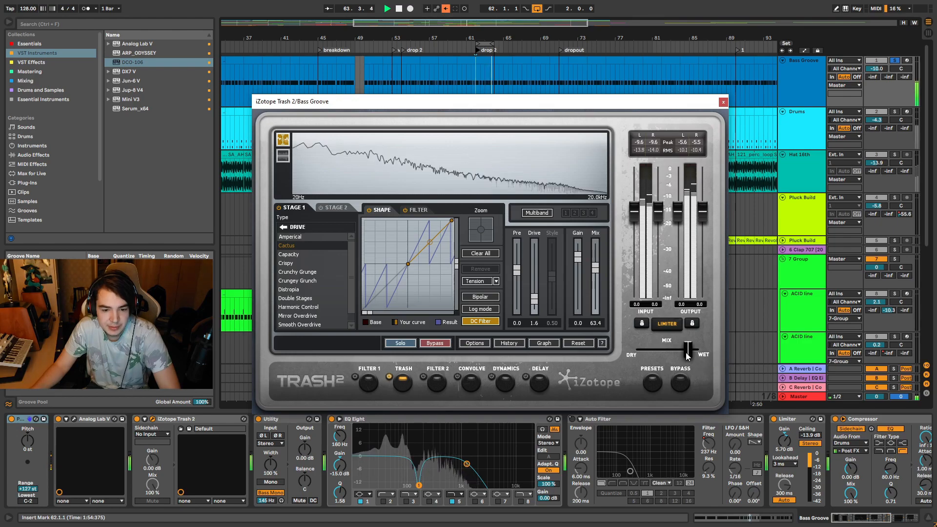
{"action": "left_click", "coordinate": [723, 101]}
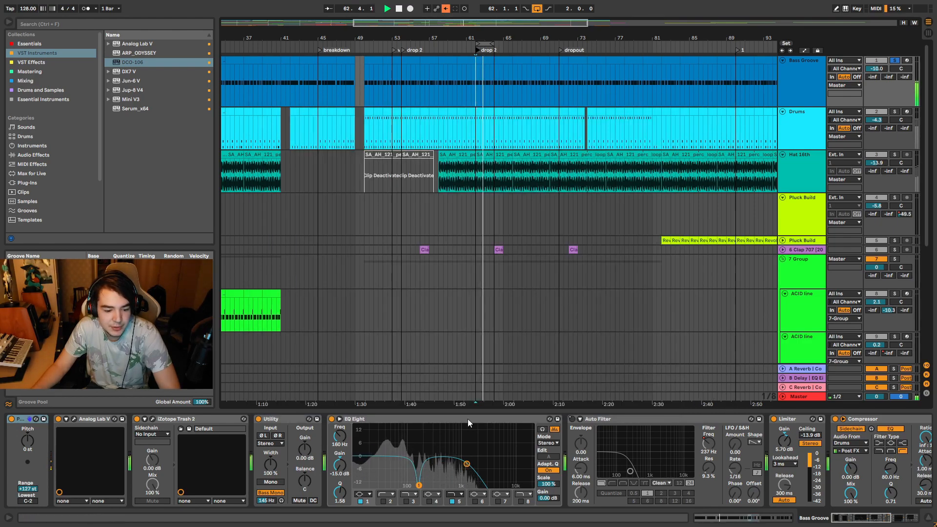
- Audition the Bass Mono range of the Utility device during playback, then restart the bass loop from bar 62
{"action": "left_click", "coordinate": [282, 501]}
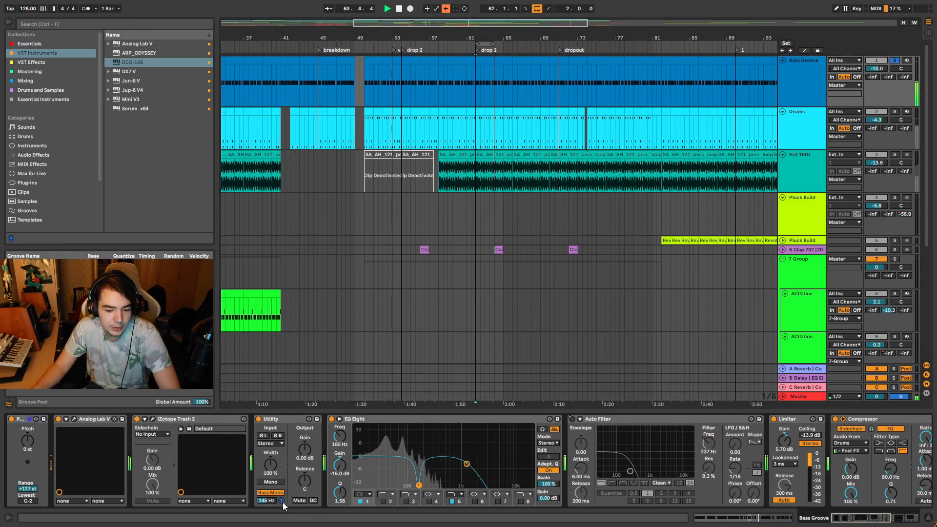
{"action": "scroll", "coordinate": [444, 153], "scroll_direction": "up", "scroll_amount": 3}
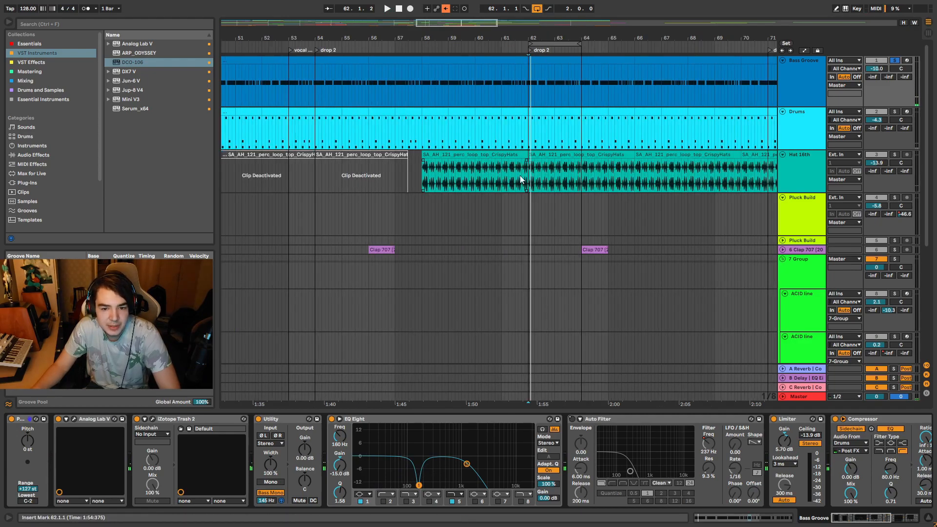
{"action": "scroll", "coordinate": [521, 179], "scroll_direction": "down", "scroll_amount": 3}
{"action": "key", "text": "space"}
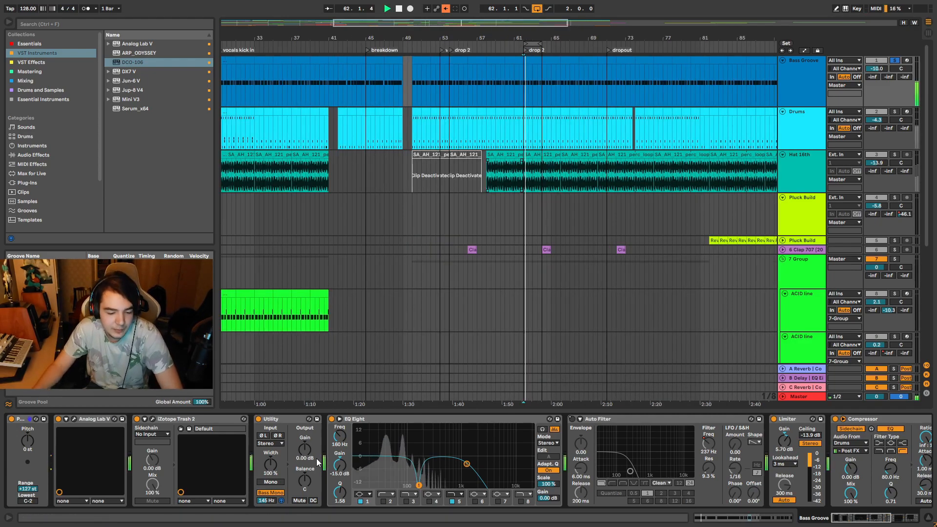
- Boost the 160 Hz notch of the Bass Groove's EQ Eight to 15 dB around 182 Hz, then undo the boost
{"action": "left_click_drag", "start_coordinate": [420, 488], "coordinate": [423, 428]}
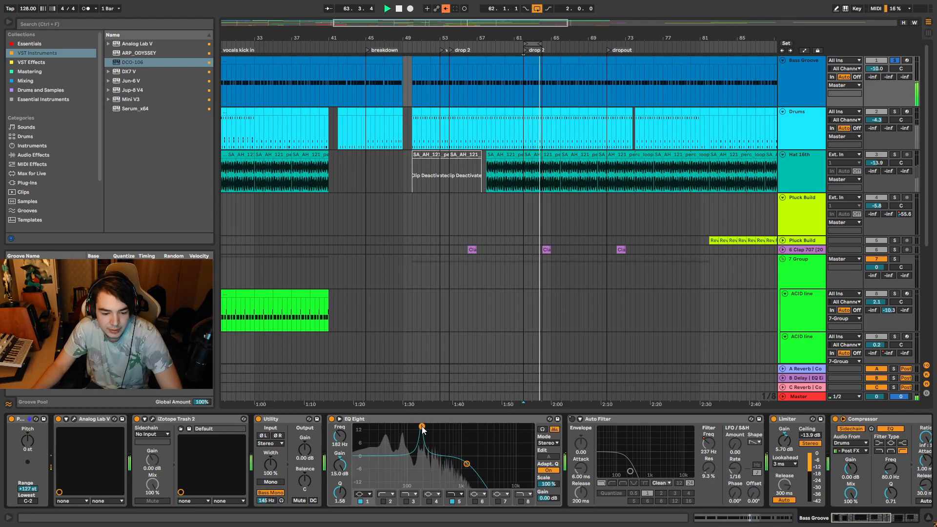
{"action": "key", "text": "space"}
{"action": "key", "text": "ctrl+z"}
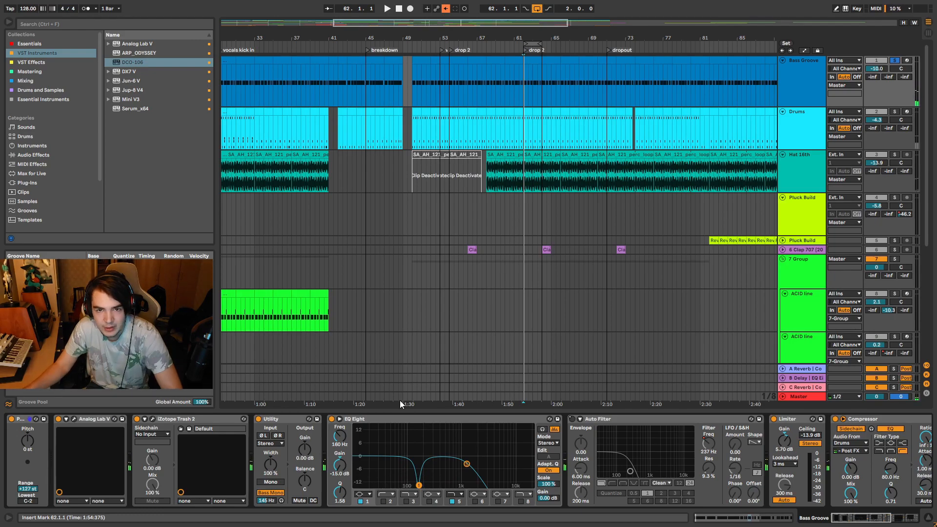
- Replay the loop at drop 2 with the bass EQ Eight notch raised to 15 dB at 170 Hz, and undo that change
{"action": "scroll", "coordinate": [545, 143], "scroll_direction": "up", "scroll_amount": 5}
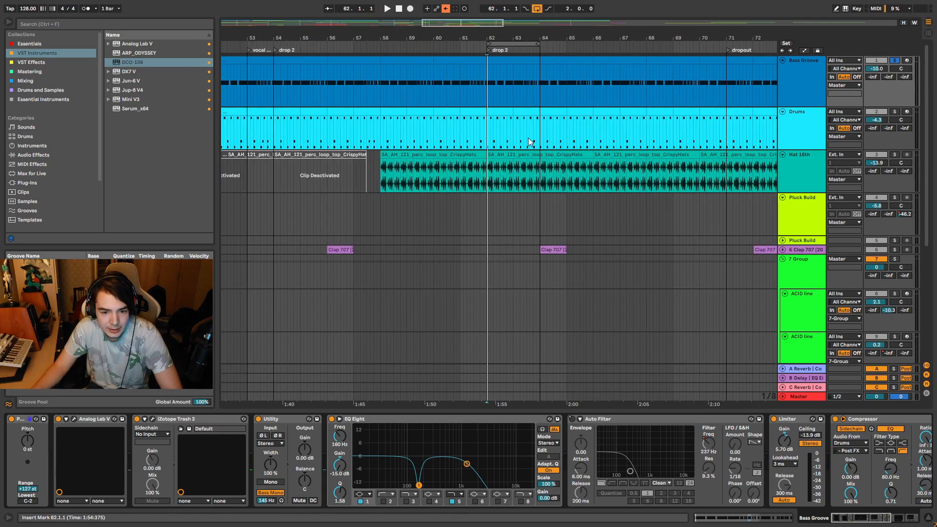
{"action": "scroll", "coordinate": [528, 142], "scroll_direction": "up", "scroll_amount": 5}
{"action": "scroll", "coordinate": [528, 141], "scroll_direction": "down", "scroll_amount": 5}
{"action": "scroll", "coordinate": [529, 141], "scroll_direction": "up", "scroll_amount": 5}
{"action": "scroll", "coordinate": [529, 142], "scroll_direction": "down", "scroll_amount": 5}
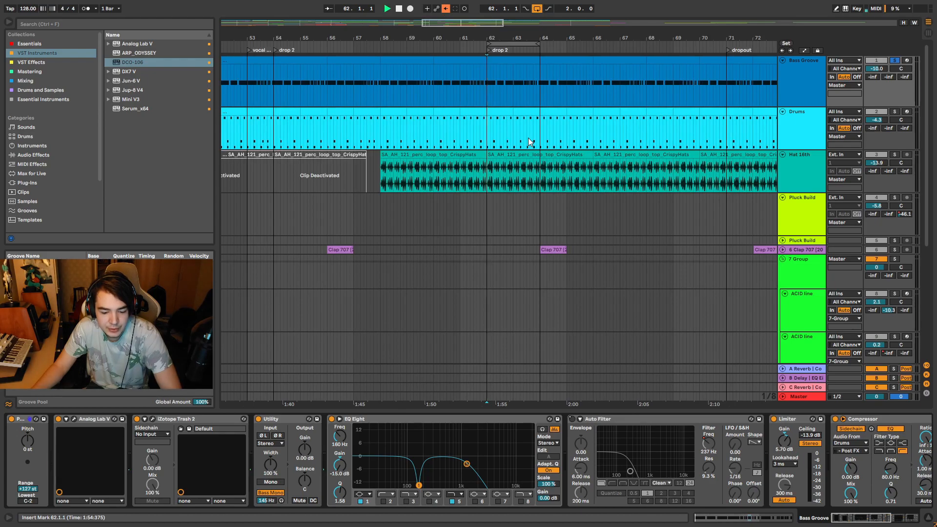
{"action": "left_click_drag", "start_coordinate": [419, 485], "coordinate": [421, 427]}
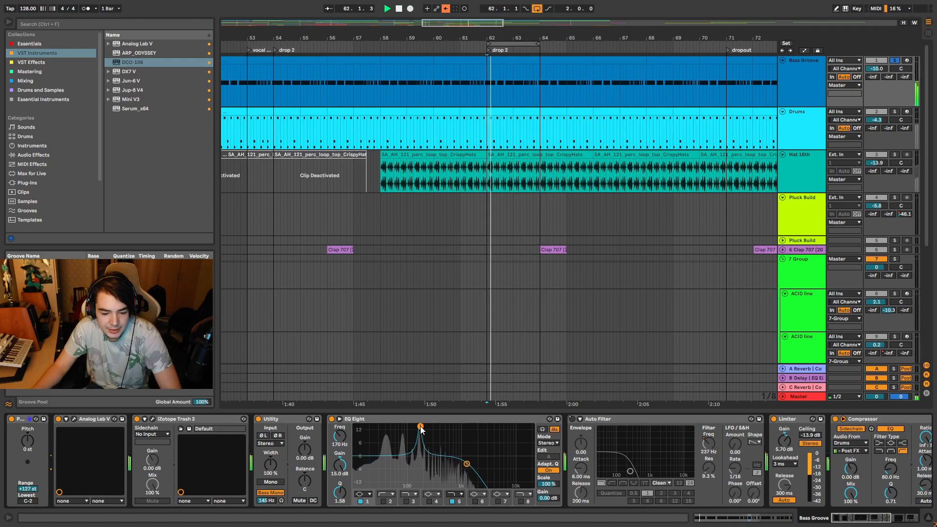
{"action": "key", "text": "space"}
{"action": "key", "text": "ctrl+z"}
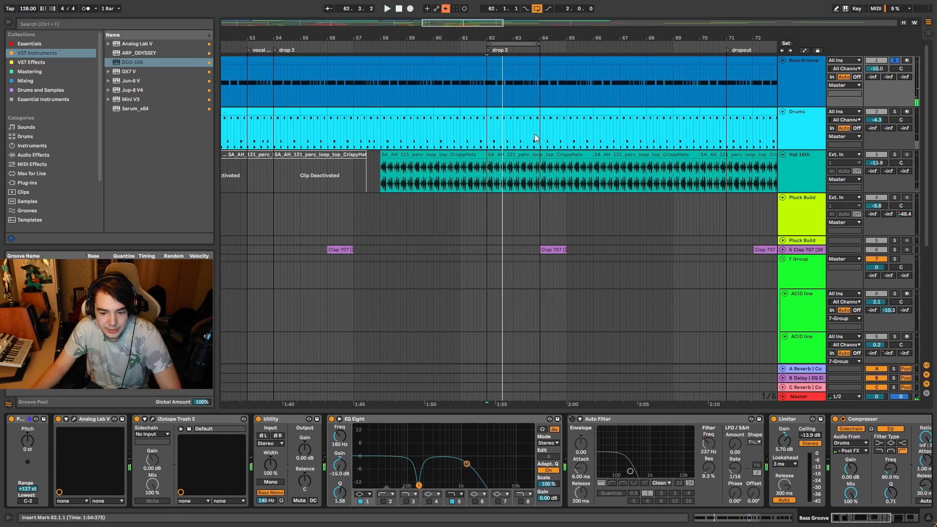
- Play the bass loop, select the first Auto Filter, and examine the remaining devices at the end of the Bass Groove chain
{"action": "scroll", "coordinate": [534, 134], "scroll_direction": "up", "scroll_amount": 3}
{"action": "key", "text": "space"}
{"action": "left_click", "coordinate": [572, 421]}
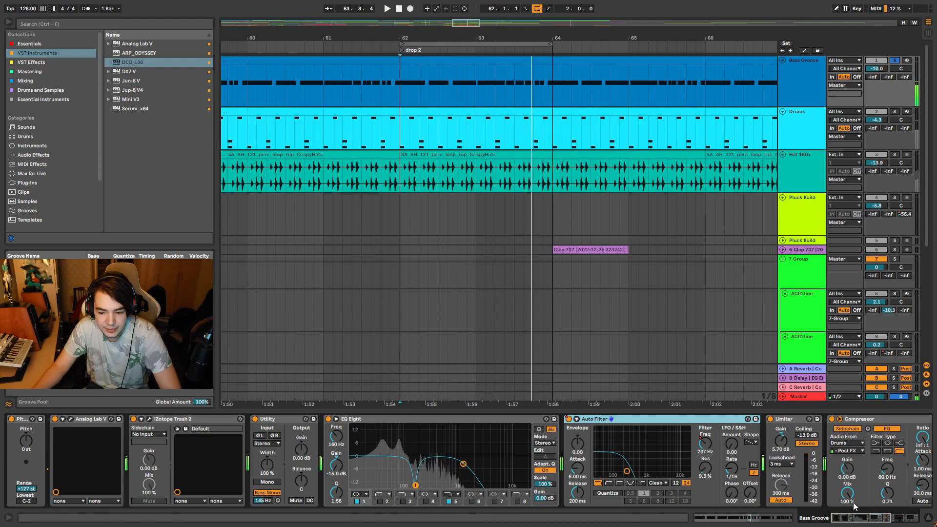
{"action": "left_click_drag", "start_coordinate": [851, 519], "coordinate": [881, 519]}
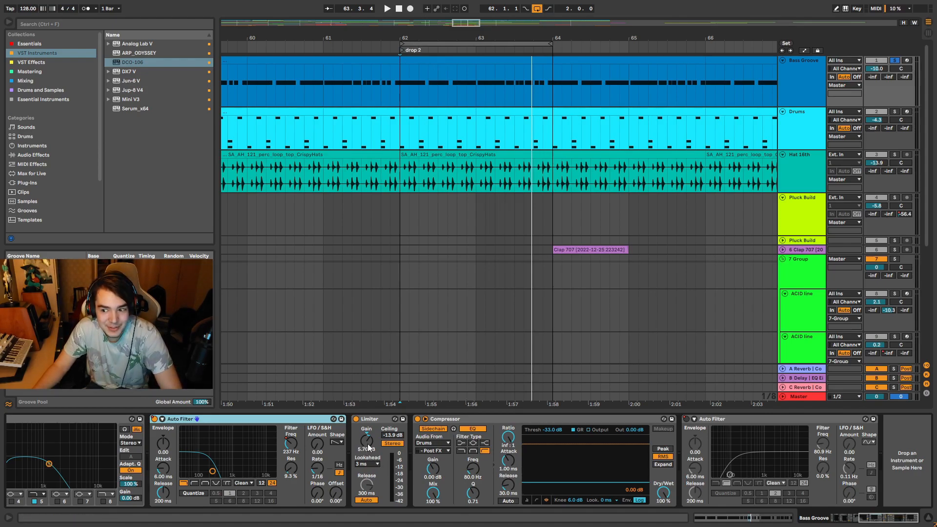
- Compare the bass with and without the Limiter by bypassing and re-enabling it during playback
{"action": "key", "text": "space"}
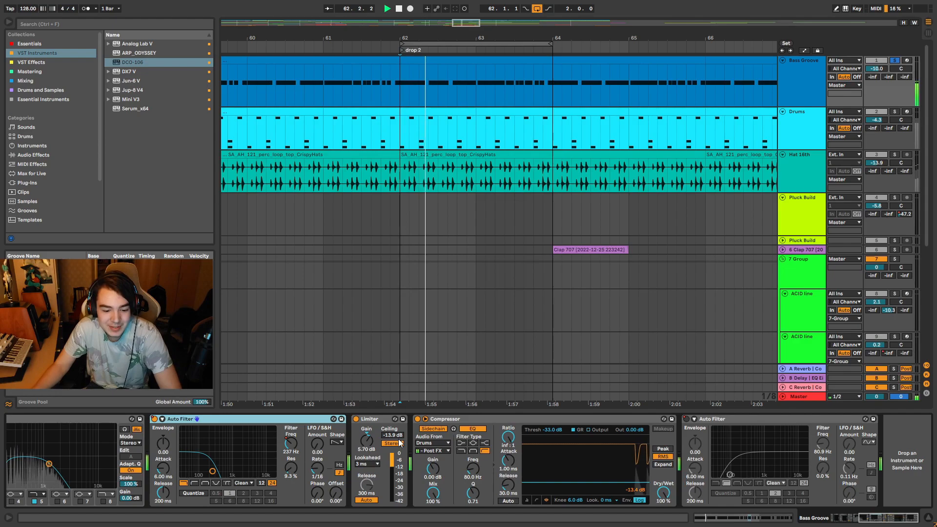
{"action": "left_click", "coordinate": [356, 419]}
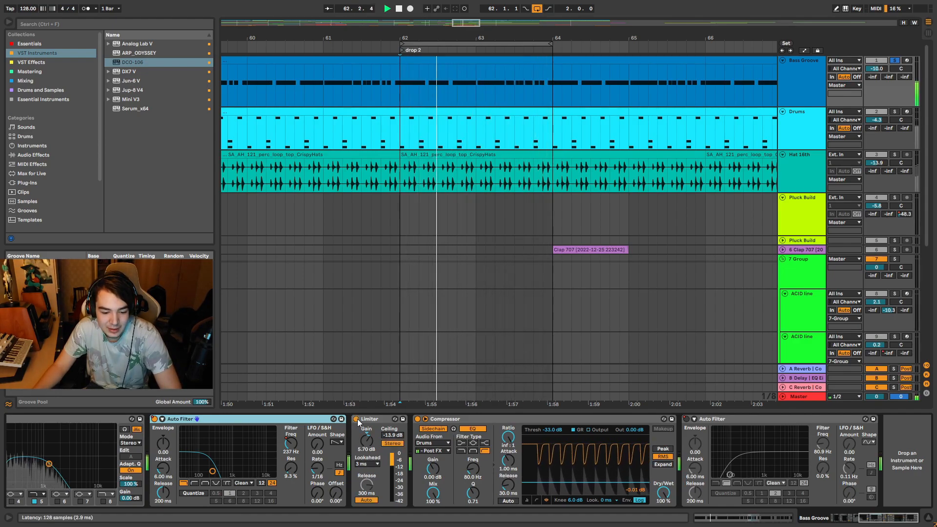
{"action": "left_click", "coordinate": [357, 419]}
{"action": "key", "text": "space"}
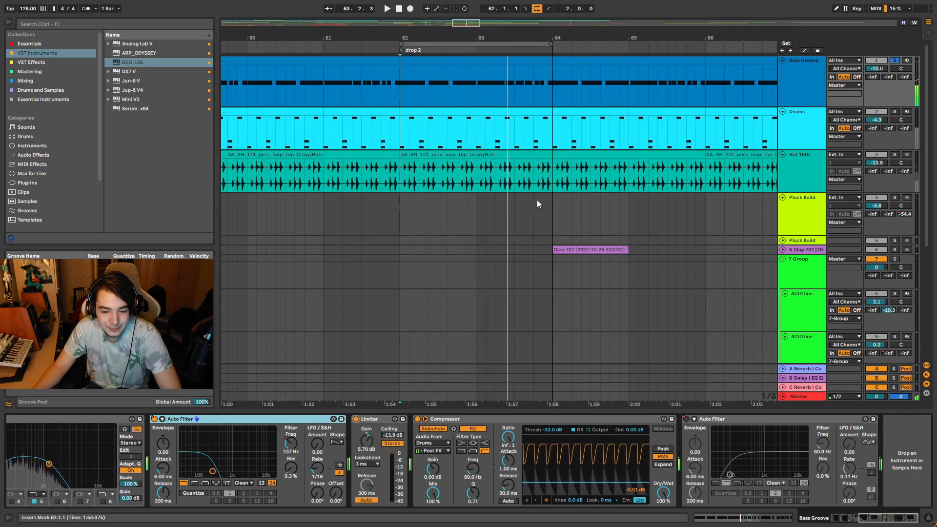
- Examine the Bass Groove arrangement around drop 2 and play the soloed two-bar loop through the sidechain Compressor
{"action": "scroll", "coordinate": [531, 198], "scroll_direction": "down", "scroll_amount": 4}
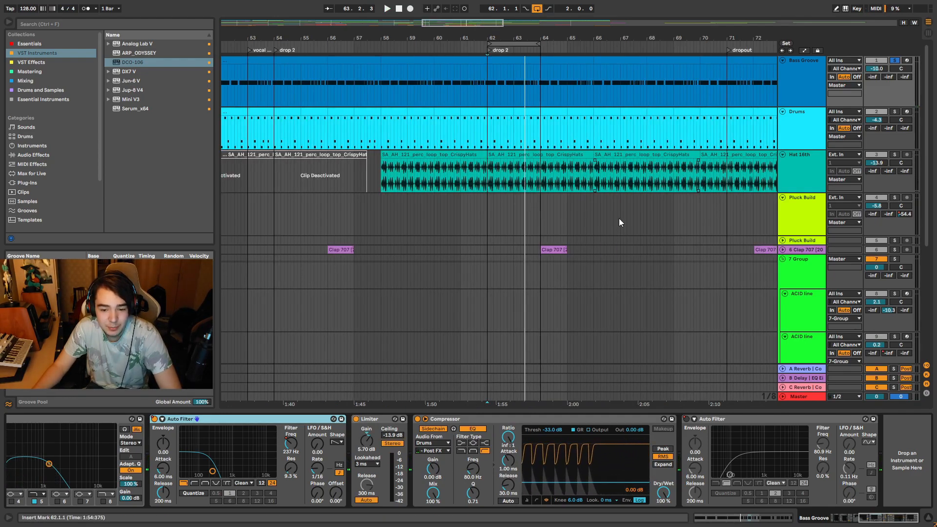
{"action": "scroll", "coordinate": [517, 116], "scroll_direction": "up", "scroll_amount": 4}
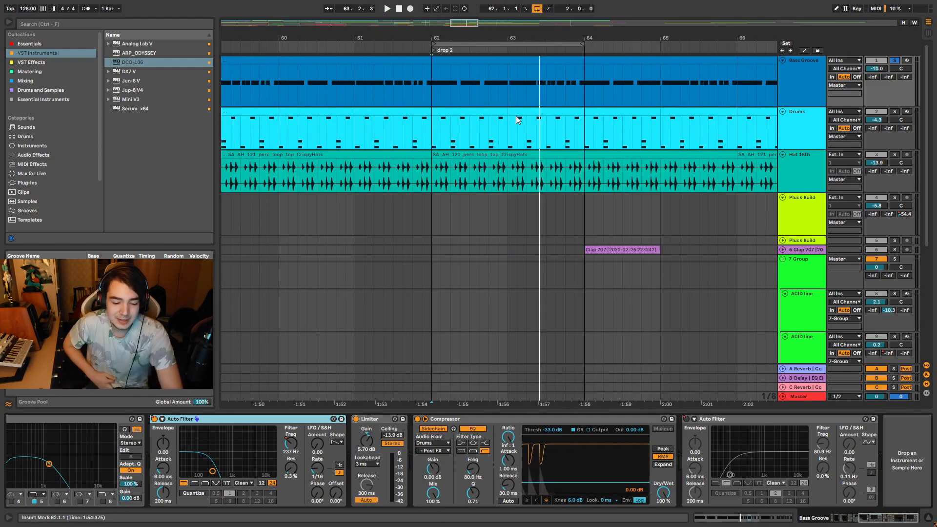
{"action": "scroll", "coordinate": [458, 87], "scroll_direction": "up", "scroll_amount": 1}
{"action": "scroll", "coordinate": [458, 87], "scroll_direction": "down", "scroll_amount": 1}
{"action": "scroll", "coordinate": [478, 92], "scroll_direction": "down", "scroll_amount": 1}
{"action": "scroll", "coordinate": [500, 97], "scroll_direction": "up", "scroll_amount": 2}
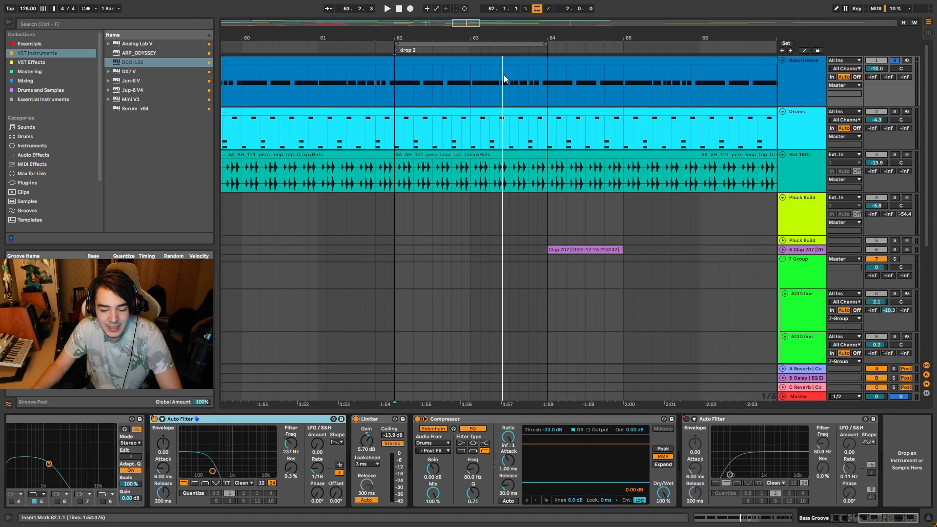
{"action": "key", "text": "space"}
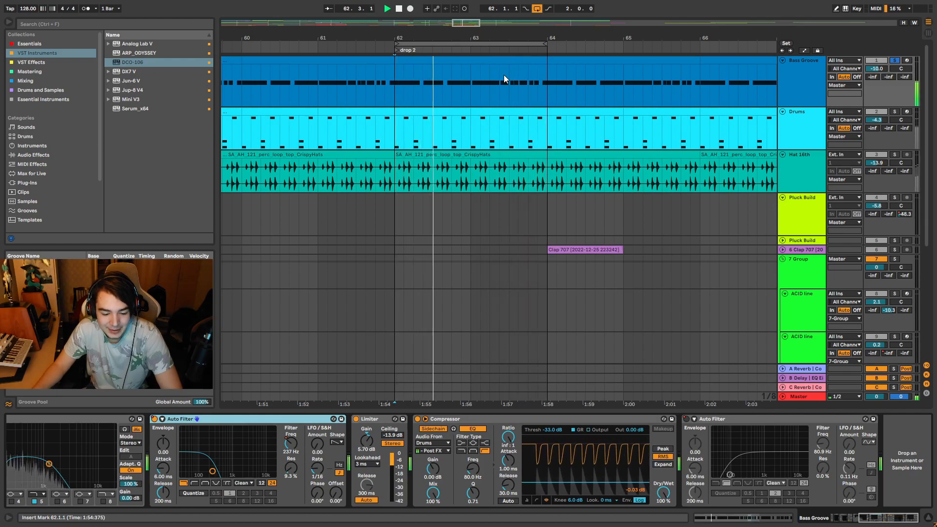
{"action": "key", "text": "space"}
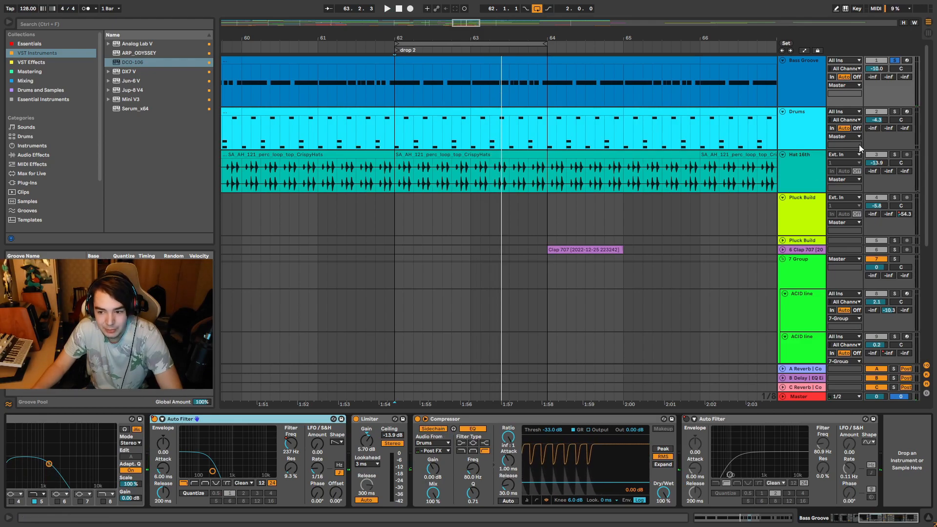
- Solo the Drums track alongside the bass, and select and solo the Bass Drum pad in its 909 Core Kit
{"action": "left_click", "coordinate": [895, 112]}
{"action": "key", "text": "space"}
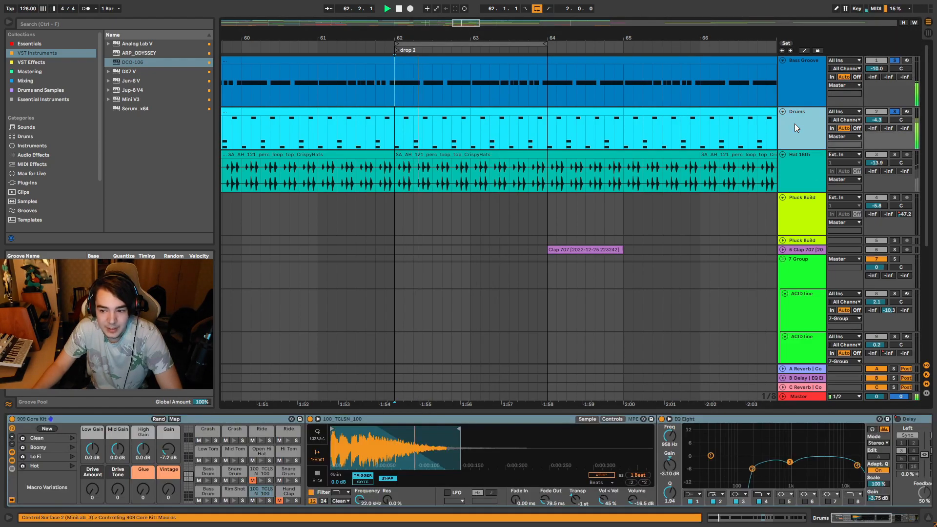
{"action": "left_click", "coordinate": [213, 493]}
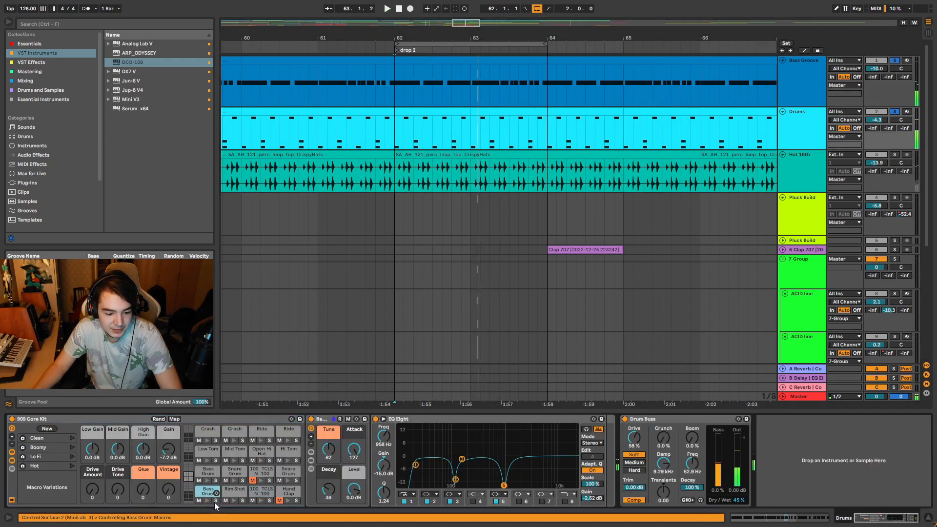
{"action": "key", "text": "space"}
- Compare the bass drum with and without its EQ Eight by bypassing and re-enabling it during playback
{"action": "left_click", "coordinate": [376, 418]}
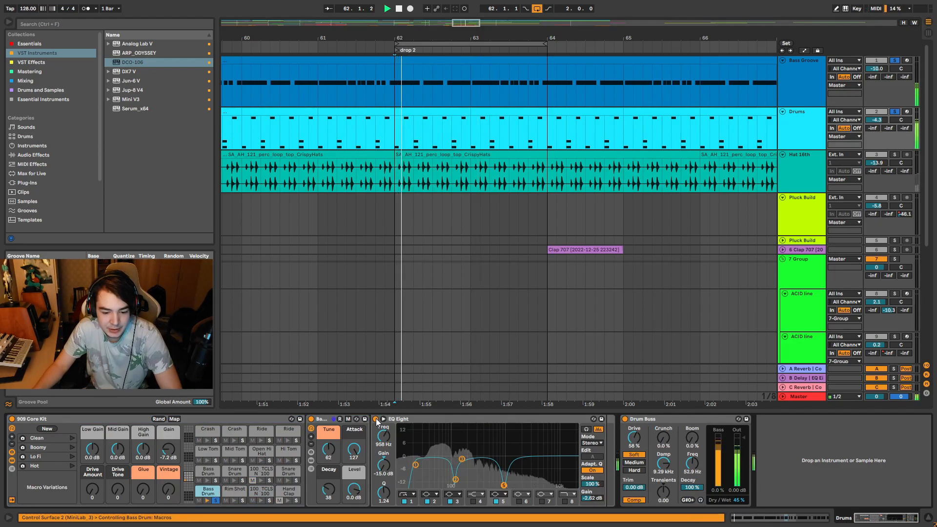
{"action": "left_click", "coordinate": [375, 419]}
{"action": "key", "text": "space"}
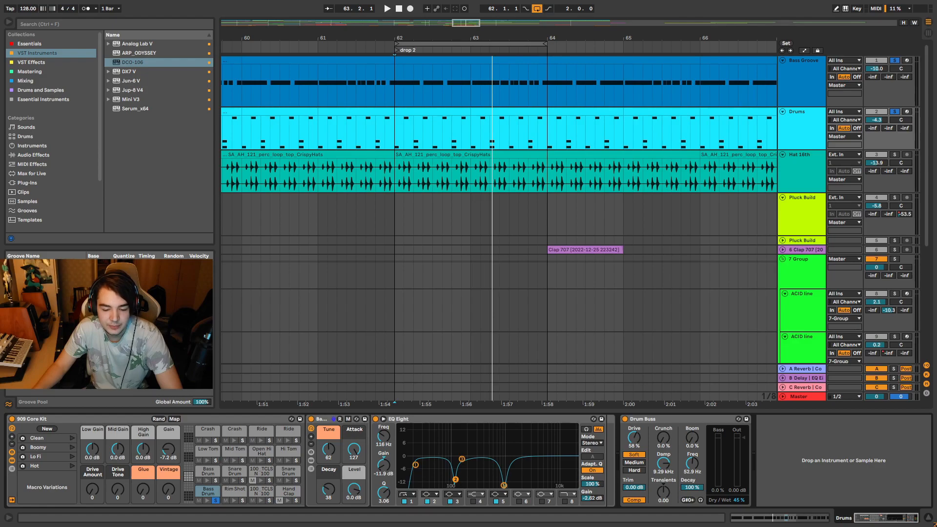
- Boost the bass drum EQ's 116 Hz band to 15 dB, restore it to -11.9 dB, and toggle EQ Eight off and on
{"action": "key", "text": "space"}
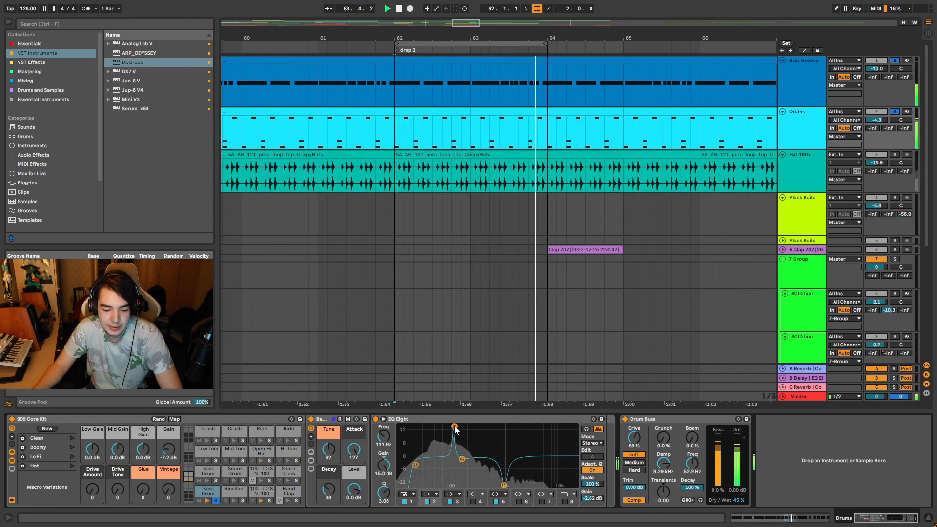
{"action": "left_click", "coordinate": [375, 419]}
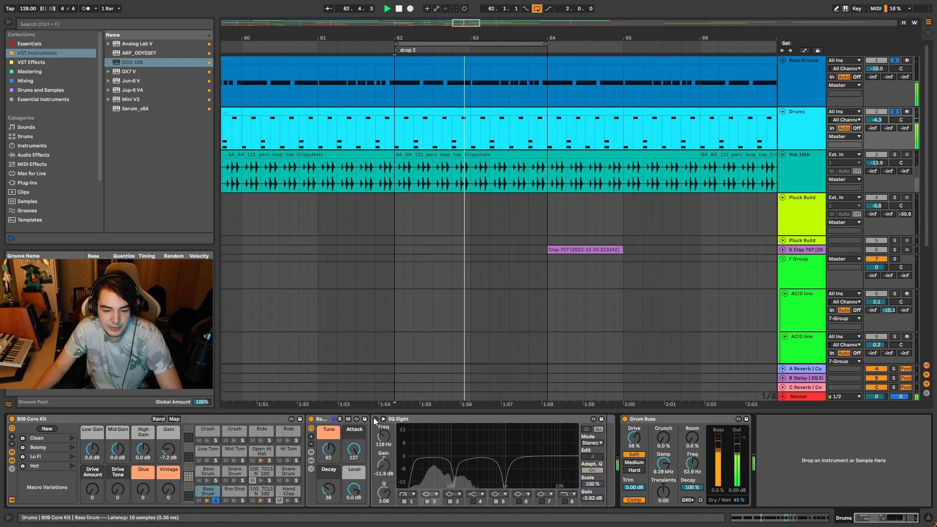
{"action": "left_click", "coordinate": [375, 419]}
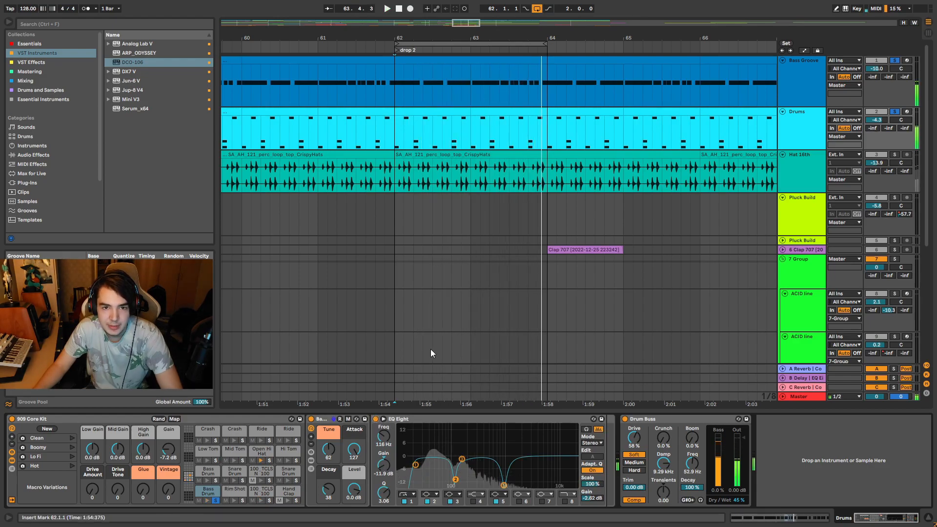
- Boost the 958 Hz band of the bass drum's EQ Eight during playback and return it to -15 dB
{"action": "key", "text": "space"}
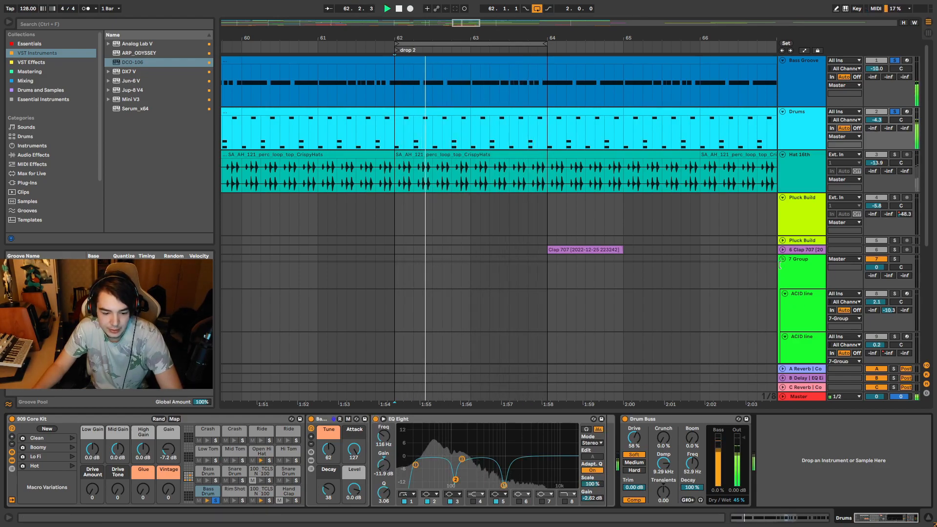
{"action": "left_click_drag", "start_coordinate": [504, 486], "coordinate": [506, 426]}
{"action": "key", "text": "space"}
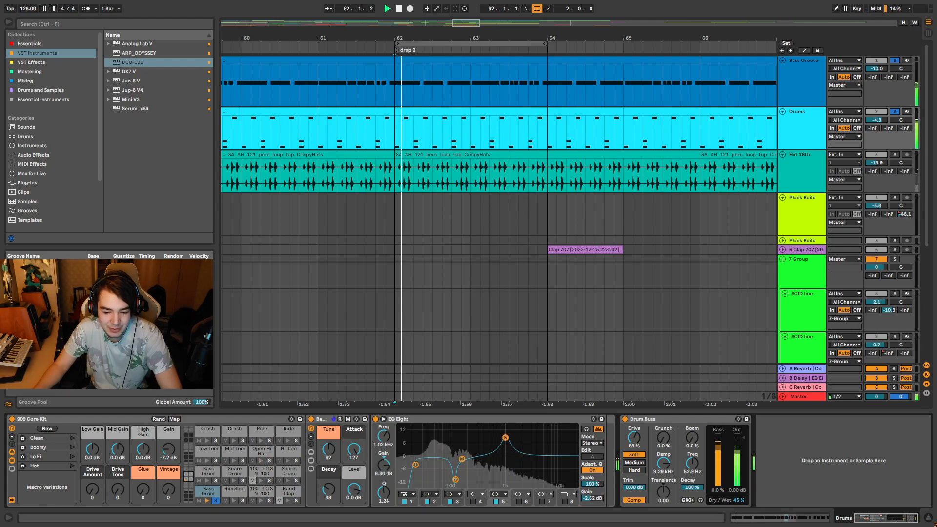
{"action": "key", "text": "ctrl+z"}
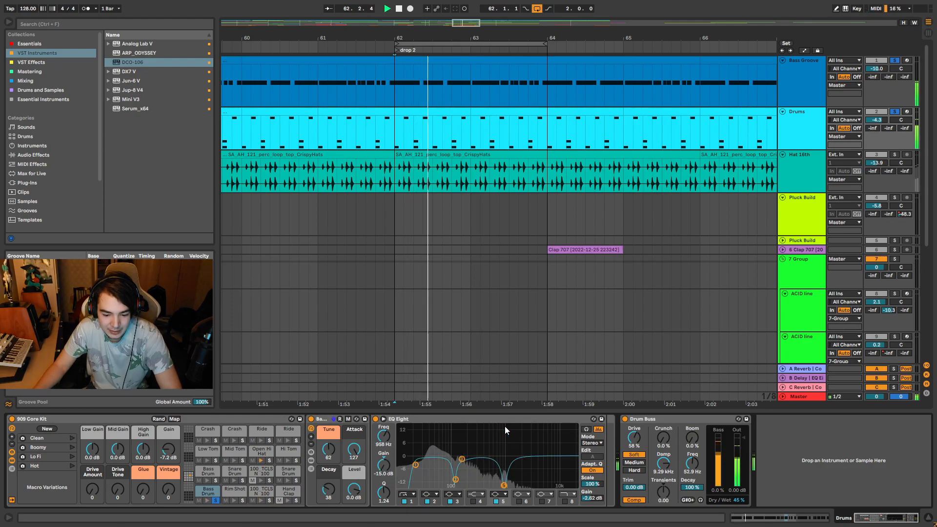
{"action": "left_click_drag", "start_coordinate": [505, 428], "coordinate": [503, 485]}
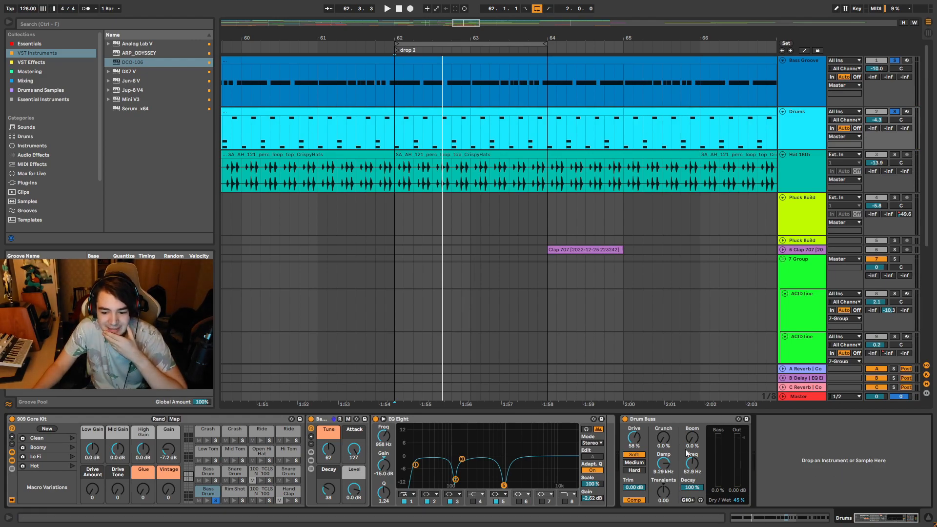
- Load Neutron 3 from the Mixing collection onto the Drums track and dismiss its usage-data request
{"action": "left_click", "coordinate": [40, 62]}
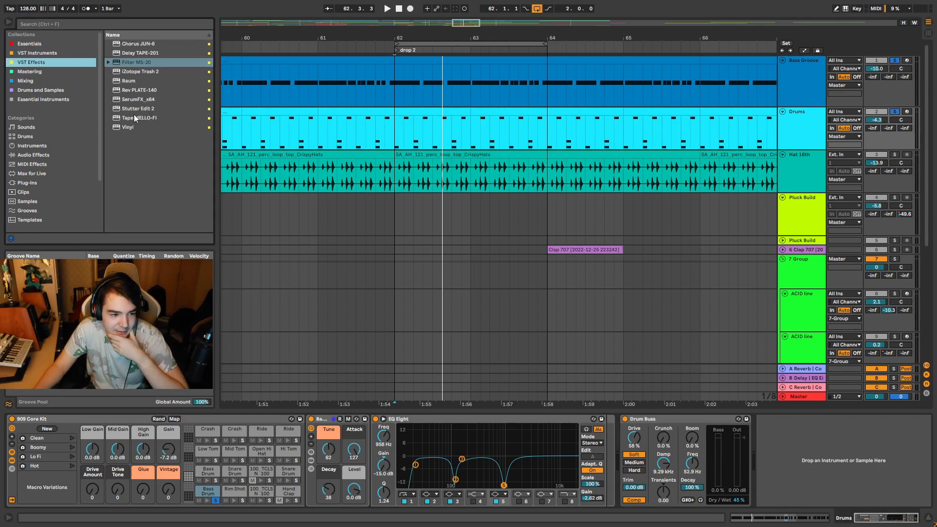
{"action": "left_click", "coordinate": [38, 81]}
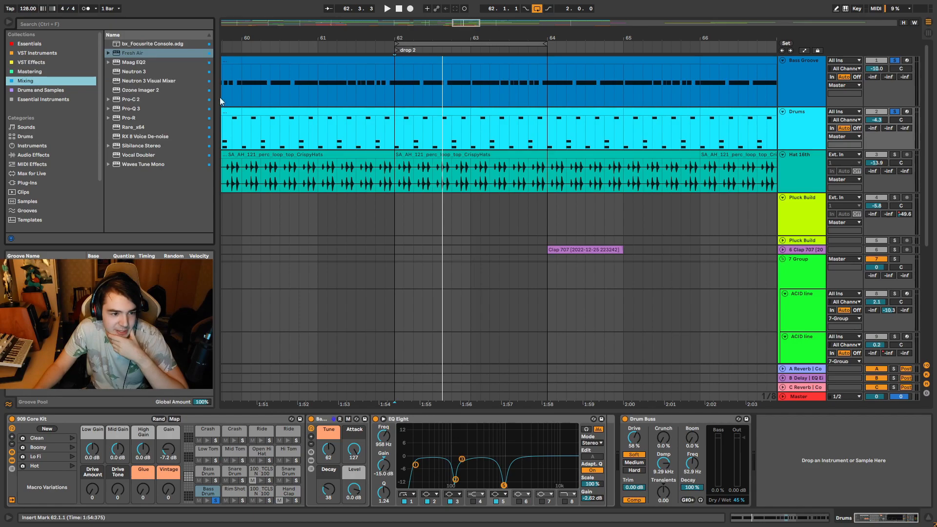
{"action": "left_click", "coordinate": [129, 72]}
{"action": "key", "text": "Return"}
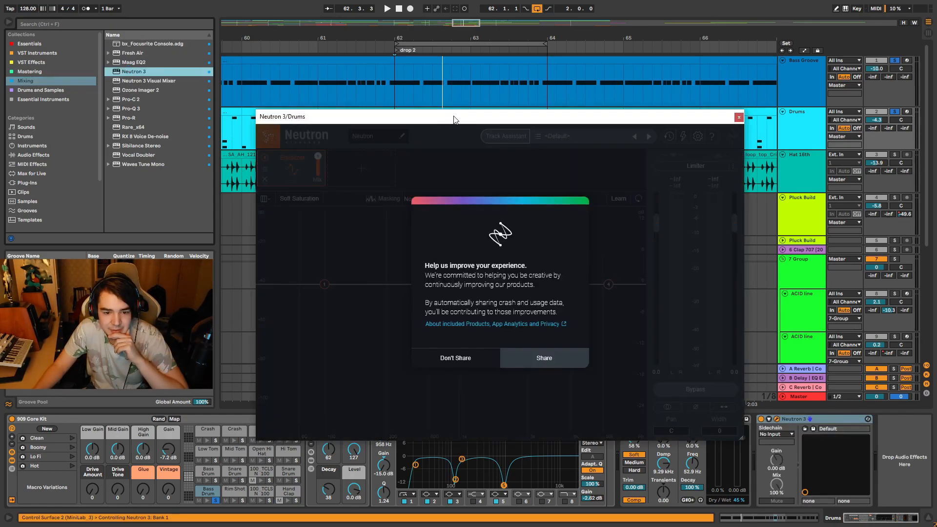
{"action": "left_click", "coordinate": [485, 326]}
- Add Compressor 2, Sculptor and Exciter modules to Neutron 3, with Exciter placed before Sculptor, and split Exciter's band at 355 Hz
{"action": "left_click", "coordinate": [349, 138]}
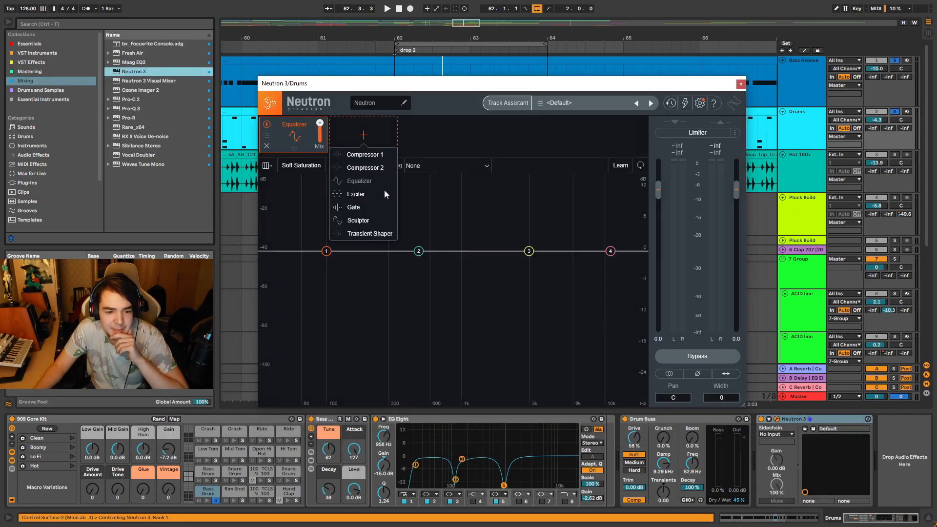
{"action": "left_click", "coordinate": [371, 167]}
{"action": "left_click", "coordinate": [433, 135]}
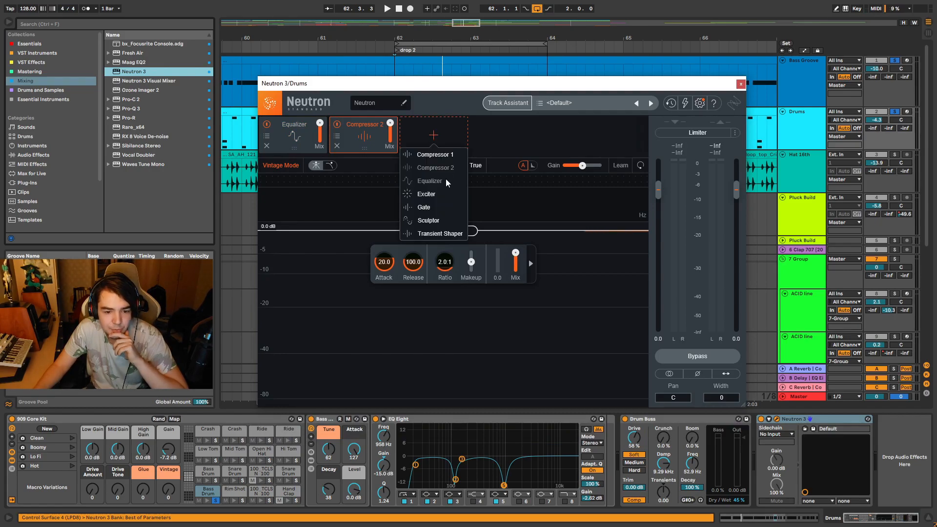
{"action": "left_click", "coordinate": [440, 221]}
{"action": "left_click", "coordinate": [486, 142]}
{"action": "left_click", "coordinate": [501, 197]}
{"action": "left_click_drag", "start_coordinate": [473, 148], "coordinate": [430, 144]}
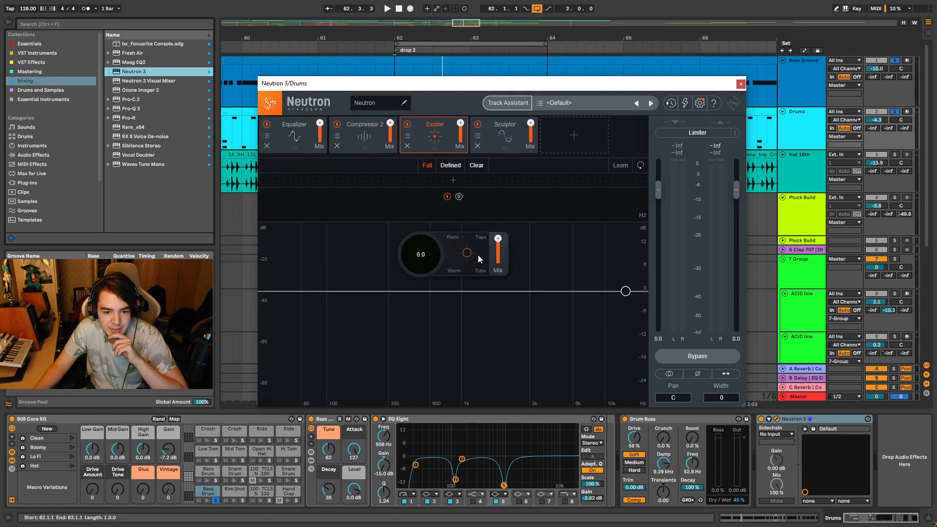
{"action": "left_click", "coordinate": [398, 180]}
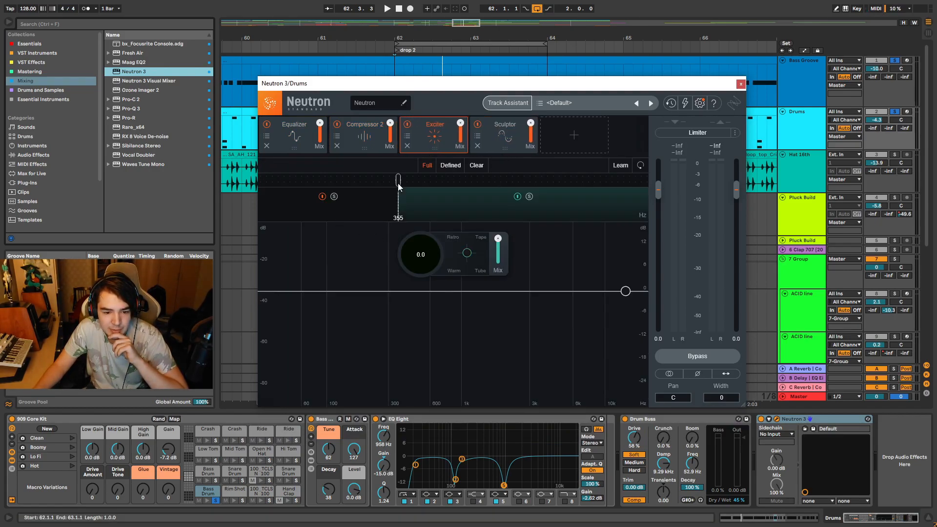
- Close the Neutron 3 window and cut the plug-in from the Drums track
{"action": "left_click", "coordinate": [740, 84]}
{"action": "right_click", "coordinate": [825, 418]}
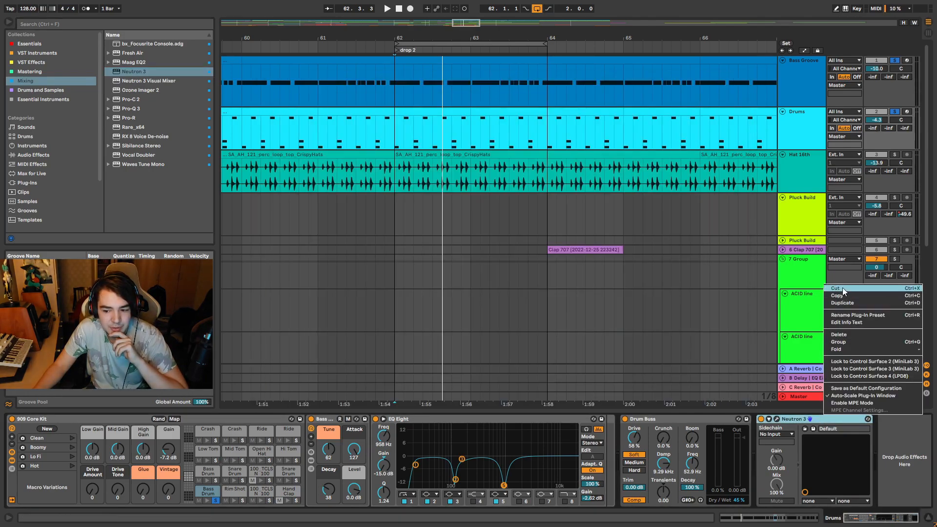
{"action": "left_click", "coordinate": [844, 289]}
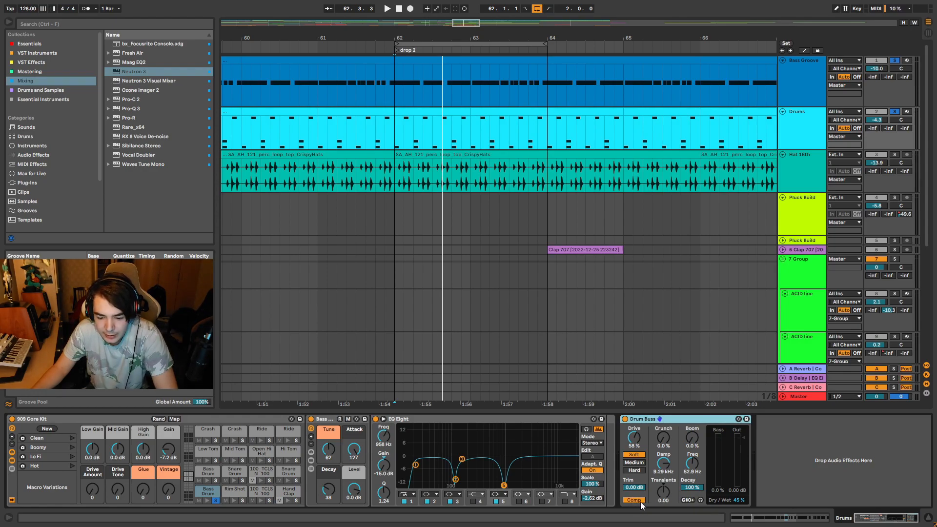
- Audition Drum Buss at 100% Dry/Wet, turn off the track solos, and undo the Dry/Wet change
{"action": "key", "text": "space"}
{"action": "left_click_drag", "start_coordinate": [740, 500], "coordinate": [741, 454]}
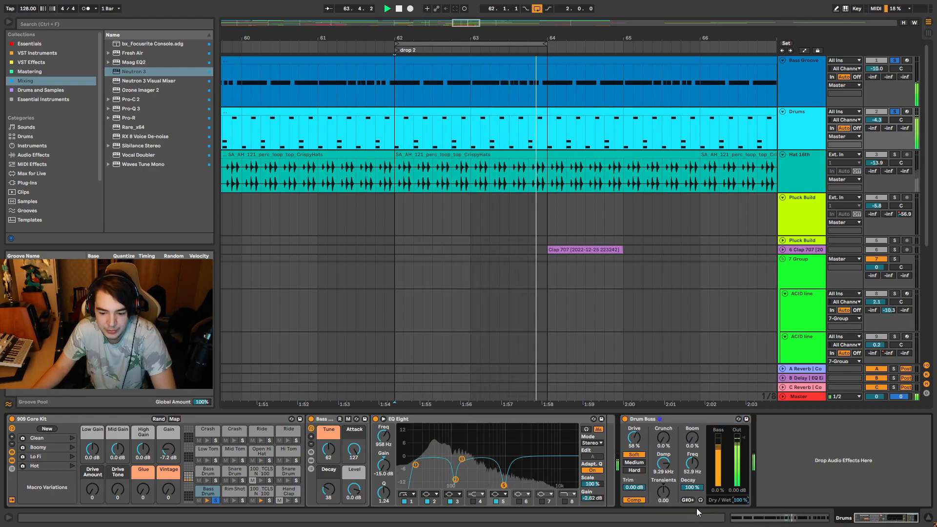
{"action": "left_click", "coordinate": [894, 111]}
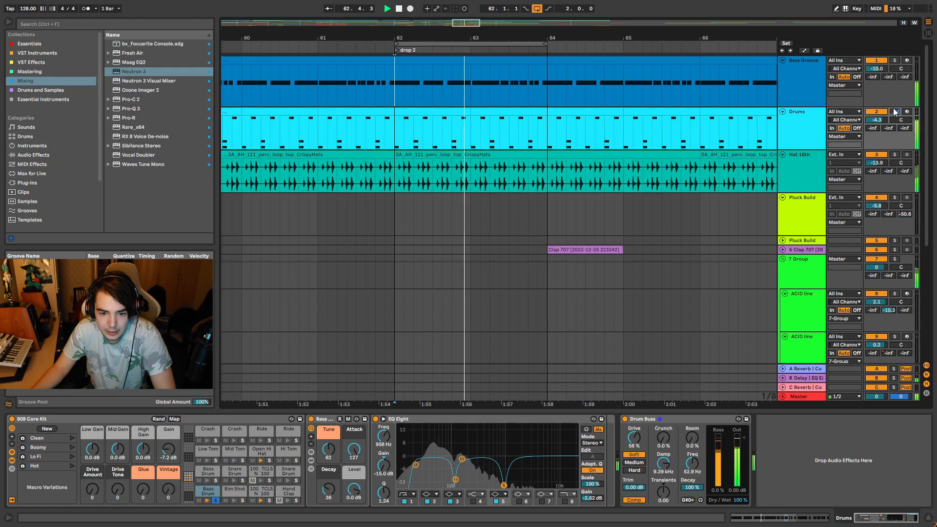
{"action": "key", "text": "space"}
{"action": "key", "text": "ctrl+z"}
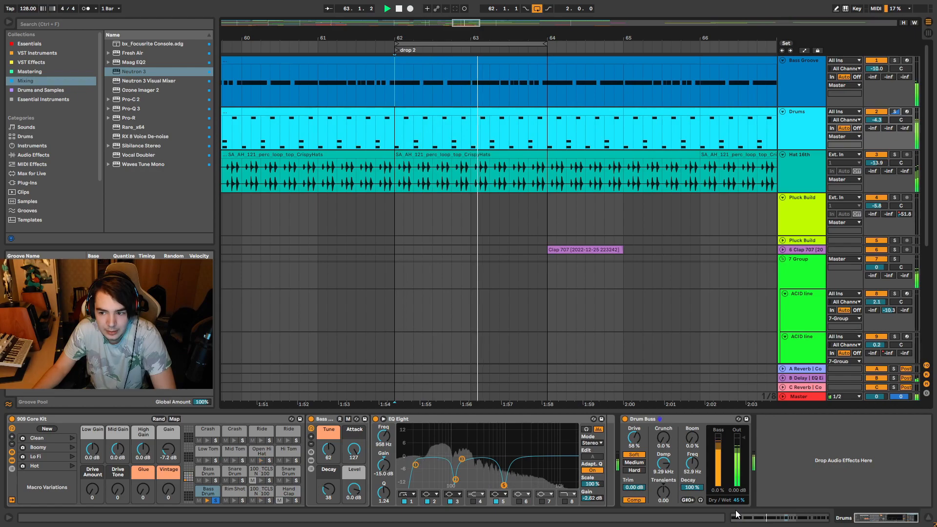
- Unsolo the Bass Drum pad, restart playback, and solo the Drums and Bass Groove tracks together
{"action": "key", "text": "space"}
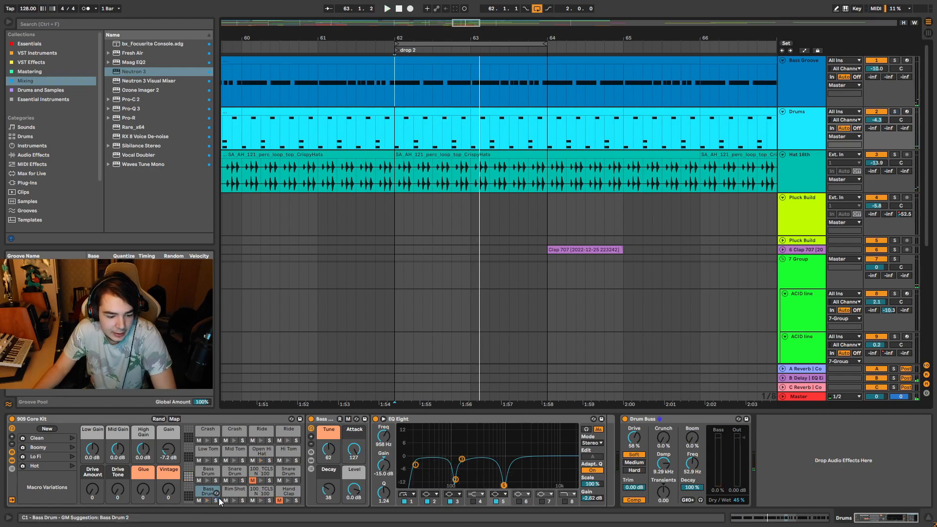
{"action": "key", "text": "space"}
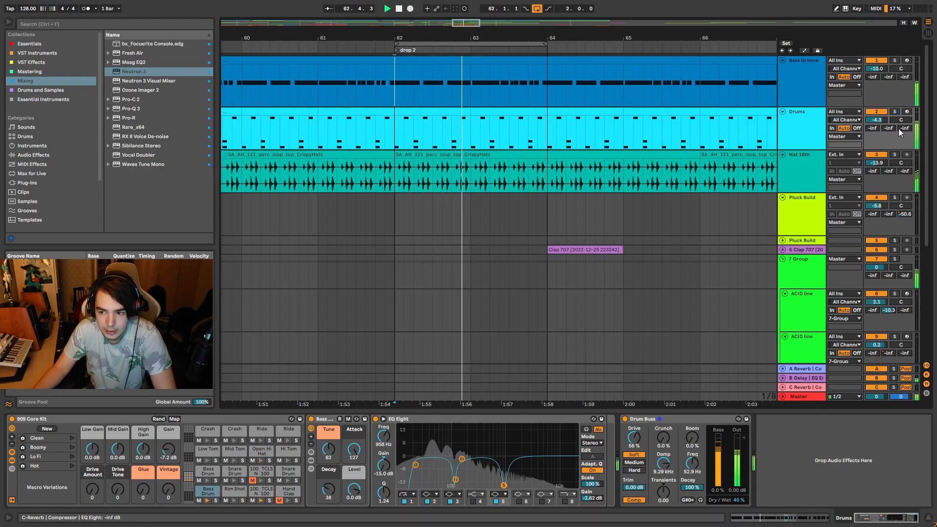
{"action": "left_click", "coordinate": [895, 112]}
{"action": "left_click", "coordinate": [895, 61], "text": "ctrl"}
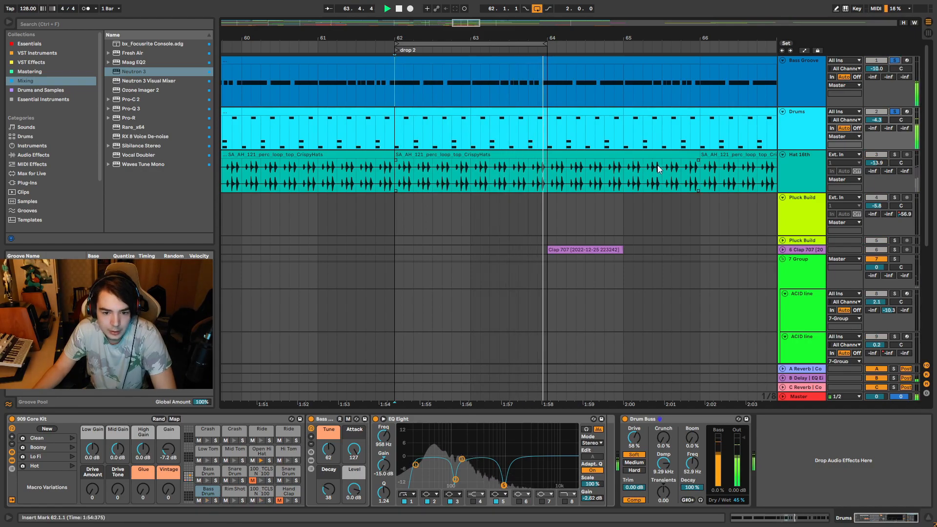
- Select the 100_TCLSN_100 pad in the 909 Core Kit and compare its sound with EQ Eight off and on
{"action": "left_click", "coordinate": [263, 491]}
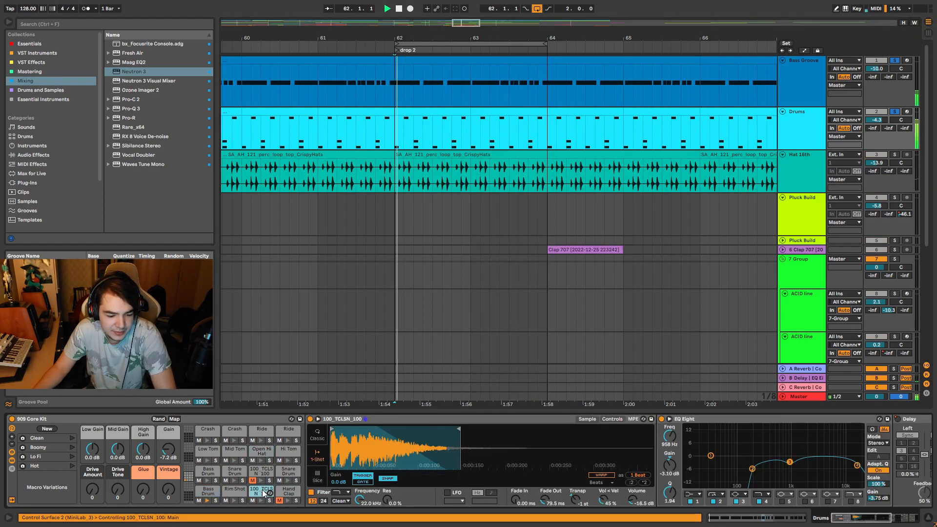
{"action": "key", "text": "space"}
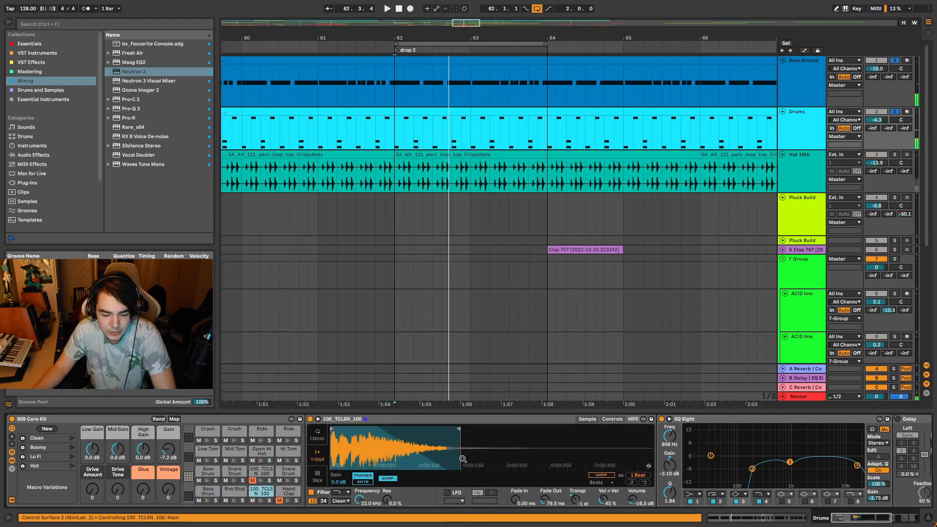
{"action": "key", "text": "space"}
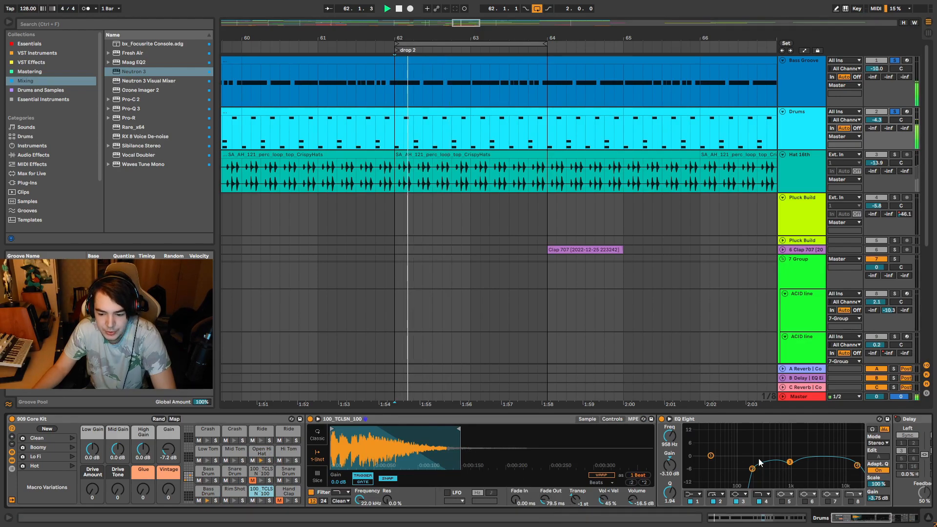
{"action": "left_click", "coordinate": [662, 419]}
{"action": "left_click", "coordinate": [662, 418]}
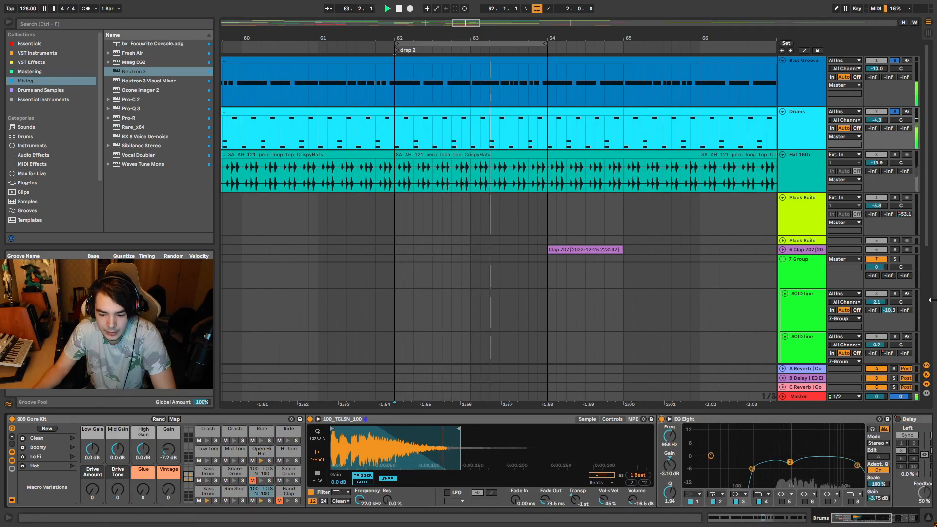
- Bring the 100_TCLSN_100 pad's Delay and Utility into view and play the arrangement through the first buildup
{"action": "left_click", "coordinate": [909, 521]}
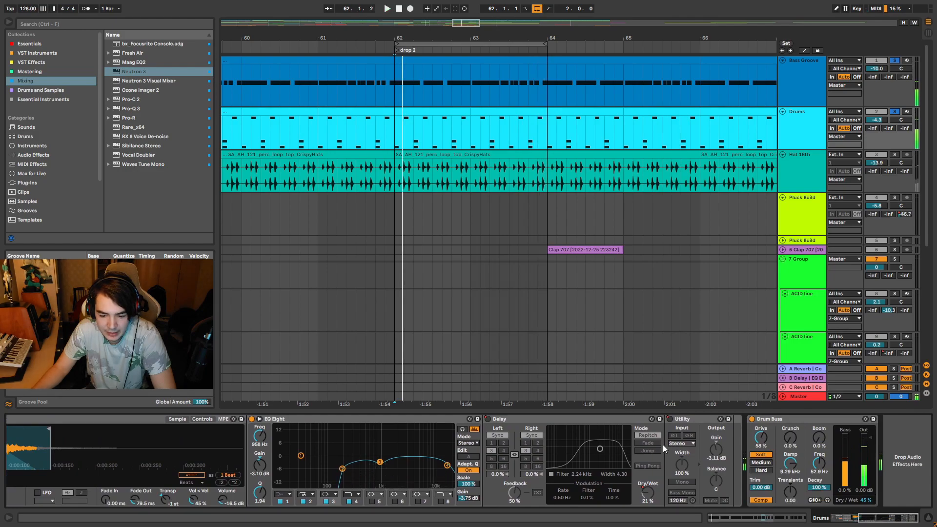
{"action": "scroll", "coordinate": [335, 212], "scroll_direction": "down", "scroll_amount": 8}
{"action": "scroll", "coordinate": [226, 140], "scroll_direction": "up", "scroll_amount": 5}
{"action": "scroll", "coordinate": [341, 150], "scroll_direction": "down", "scroll_amount": 2}
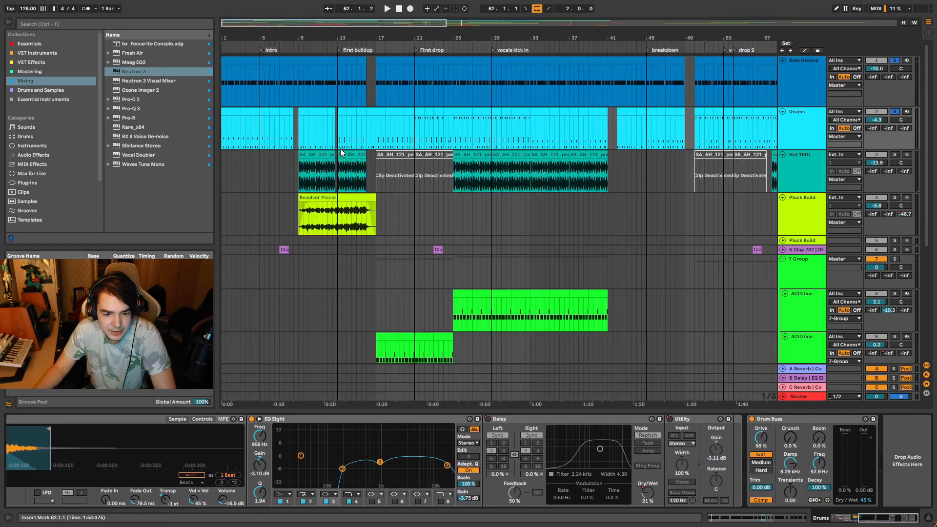
{"action": "scroll", "coordinate": [364, 110], "scroll_direction": "up", "scroll_amount": 3}
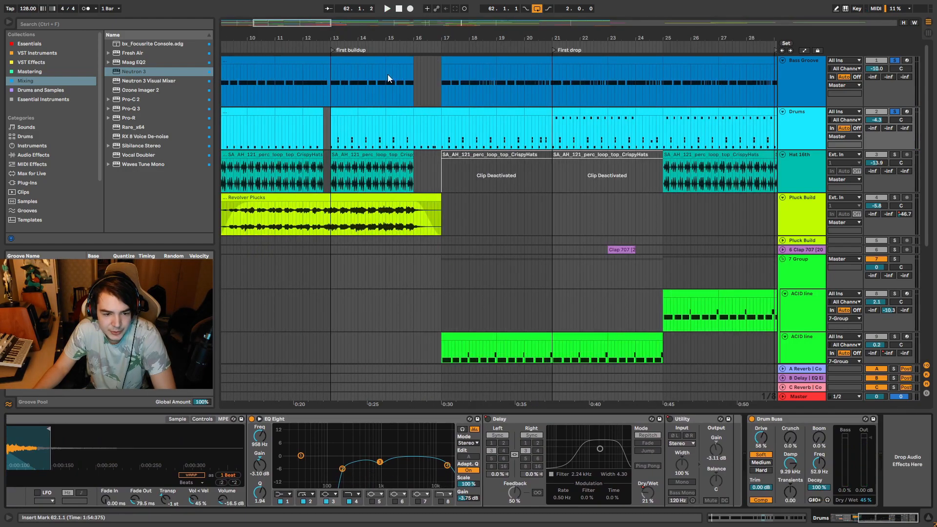
{"action": "left_click", "coordinate": [392, 44]}
{"action": "left_click", "coordinate": [285, 45]}
{"action": "key", "text": "space"}
{"action": "left_click", "coordinate": [381, 48]}
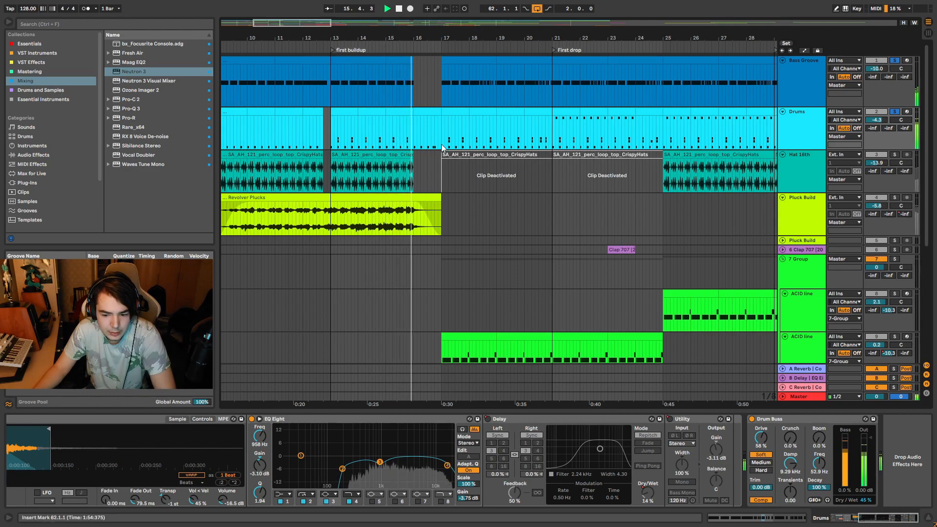
- Show the automation lanes, bring up the Drums track's Delay automation, and re-enable the overridden automation
{"action": "scroll", "coordinate": [448, 201], "scroll_direction": "down", "scroll_amount": 5}
{"action": "key", "text": "a"}
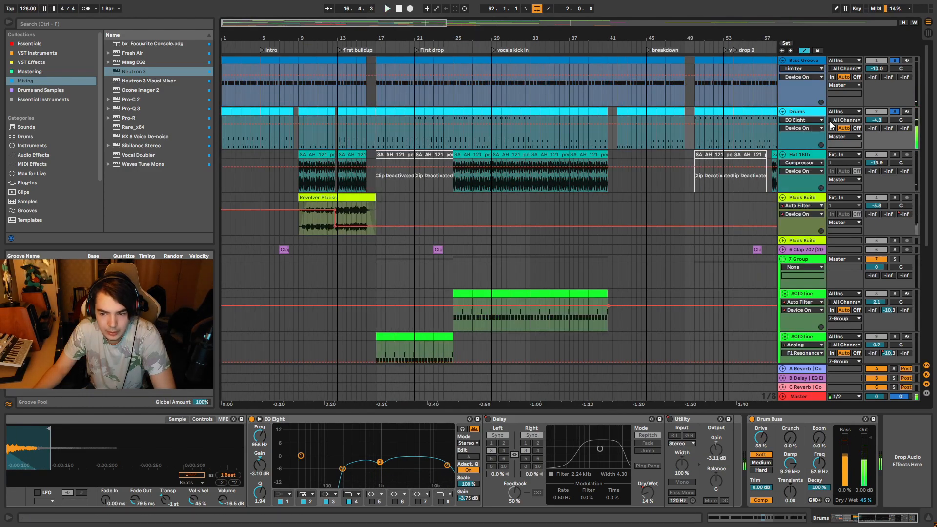
{"action": "left_click", "coordinate": [487, 419]}
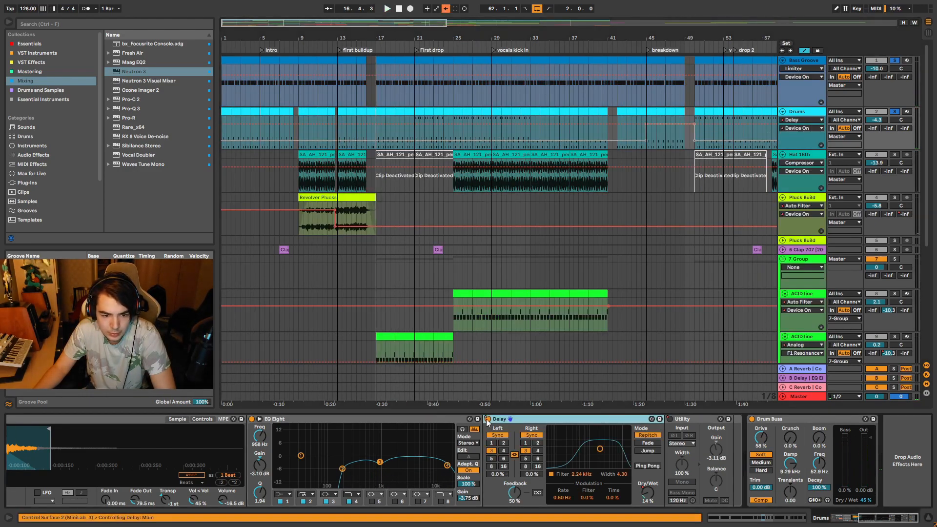
{"action": "left_click", "coordinate": [445, 10]}
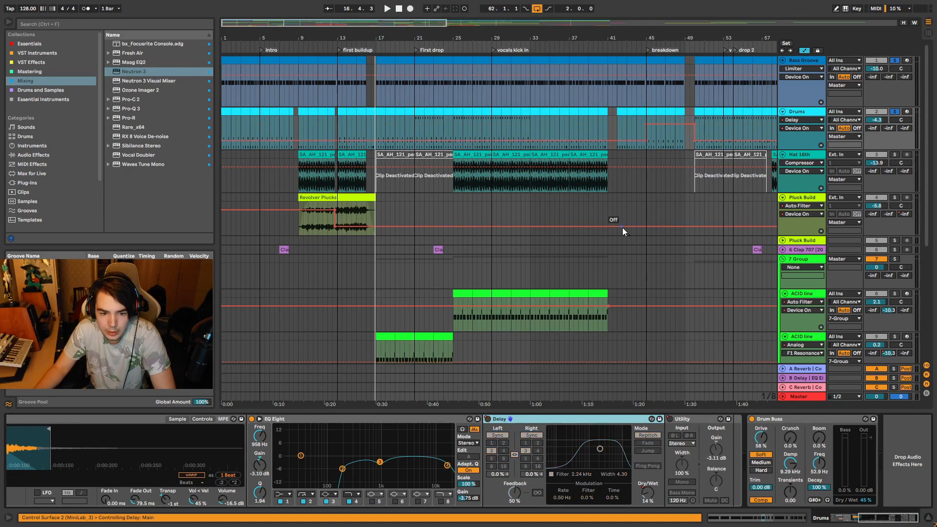
- Play the start of the breakdown to hear the Delay automation on the Drums track, and hide the automation lanes
{"action": "scroll", "coordinate": [623, 227], "scroll_direction": "down", "scroll_amount": 3}
{"action": "scroll", "coordinate": [312, 169], "scroll_direction": "up", "scroll_amount": 3}
{"action": "scroll", "coordinate": [559, 176], "scroll_direction": "up", "scroll_amount": 3}
{"action": "left_click", "coordinate": [306, 50]}
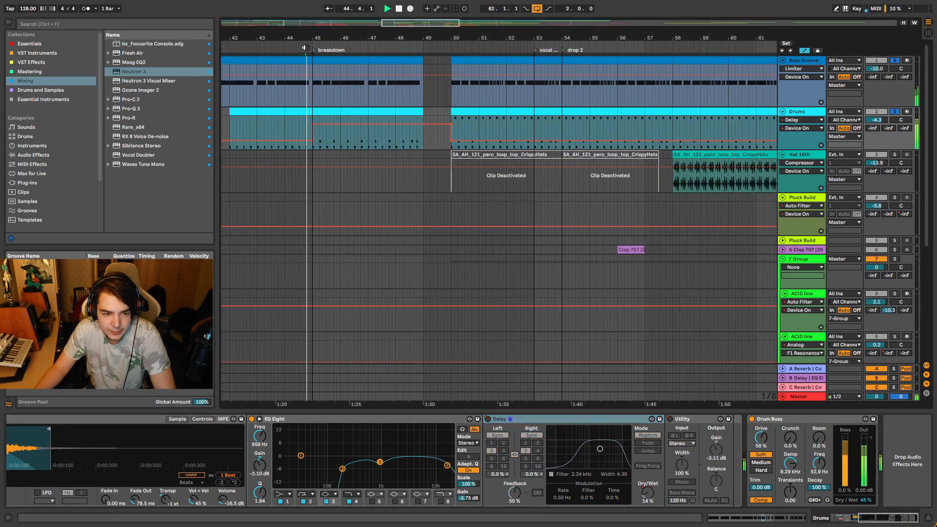
{"action": "left_click", "coordinate": [304, 48]}
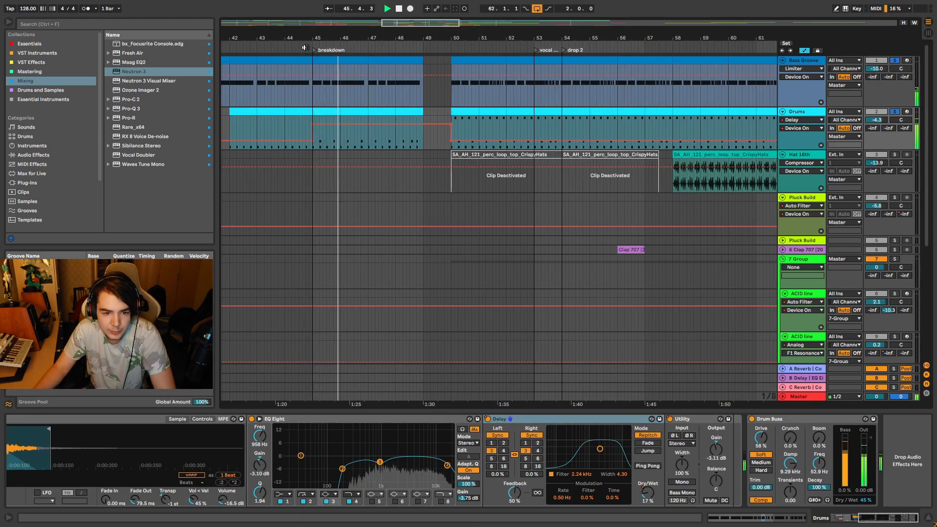
{"action": "key", "text": "space"}
{"action": "scroll", "coordinate": [443, 177], "scroll_direction": "down", "scroll_amount": 7}
{"action": "key", "text": "a"}
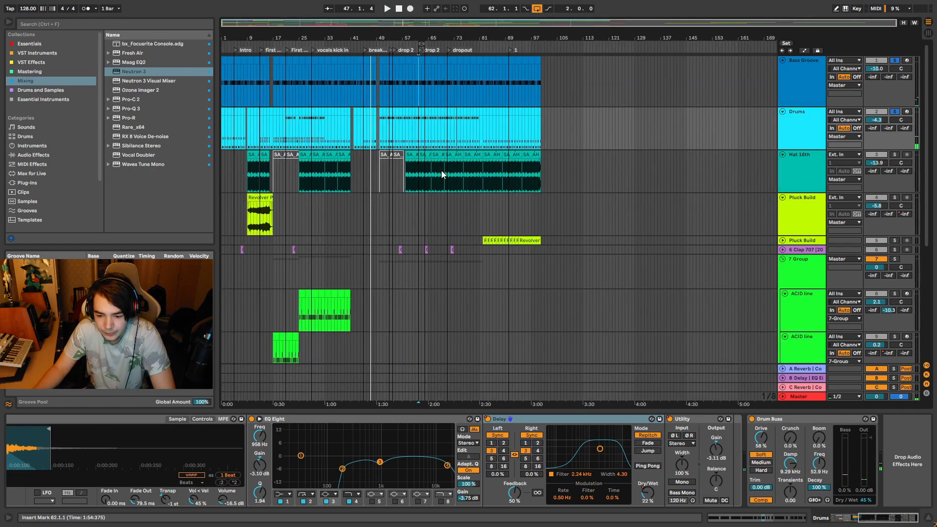
- Play from the vocals kick in section, and select and solo the Open Hi Hat pad in the 909 Core Kit
{"action": "scroll", "coordinate": [292, 149], "scroll_direction": "up", "scroll_amount": 4}
{"action": "left_click_drag", "start_coordinate": [870, 512], "coordinate": [761, 526]}
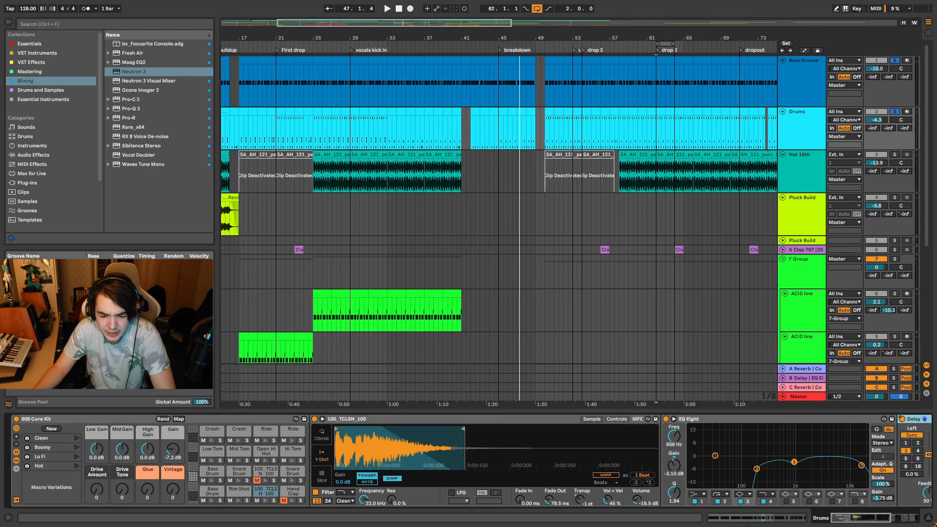
{"action": "left_click", "coordinate": [374, 50]}
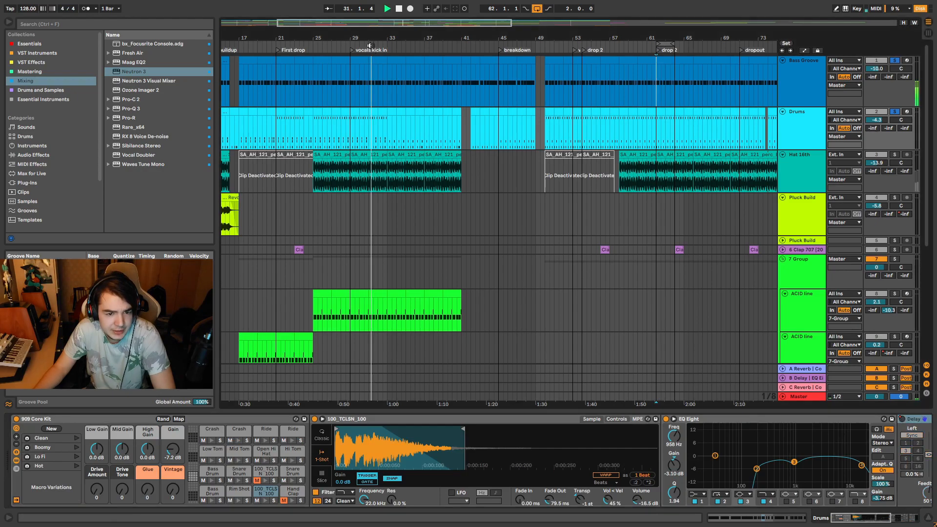
{"action": "left_click", "coordinate": [263, 454]}
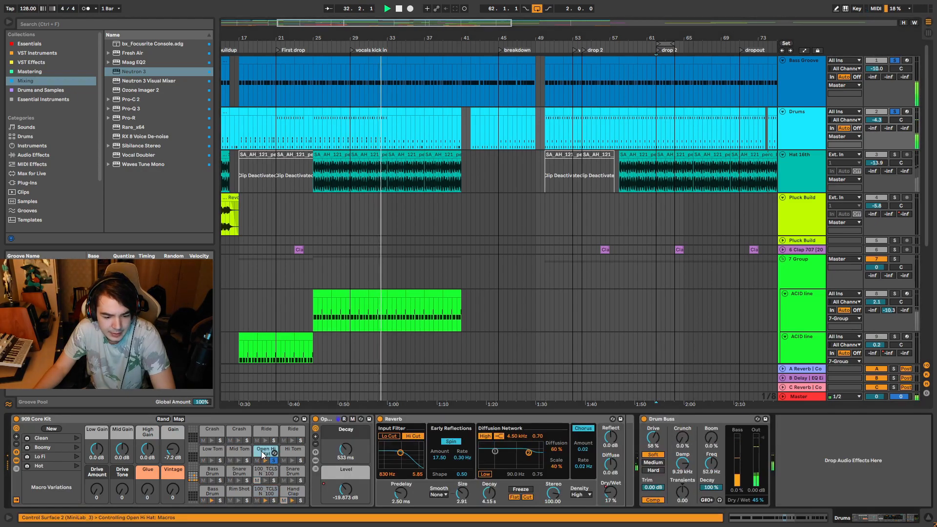
- Play the passages before and after the vocals kick in marker to hear the soloed Open Hi Hat with its Reverb
{"action": "left_click", "coordinate": [311, 49]}
{"action": "key", "text": "space"}
{"action": "scroll", "coordinate": [367, 210], "scroll_direction": "up", "scroll_amount": 1}
{"action": "scroll", "coordinate": [367, 171], "scroll_direction": "down", "scroll_amount": 1}
{"action": "scroll", "coordinate": [337, 151], "scroll_direction": "up", "scroll_amount": 1}
{"action": "left_click", "coordinate": [437, 49]}
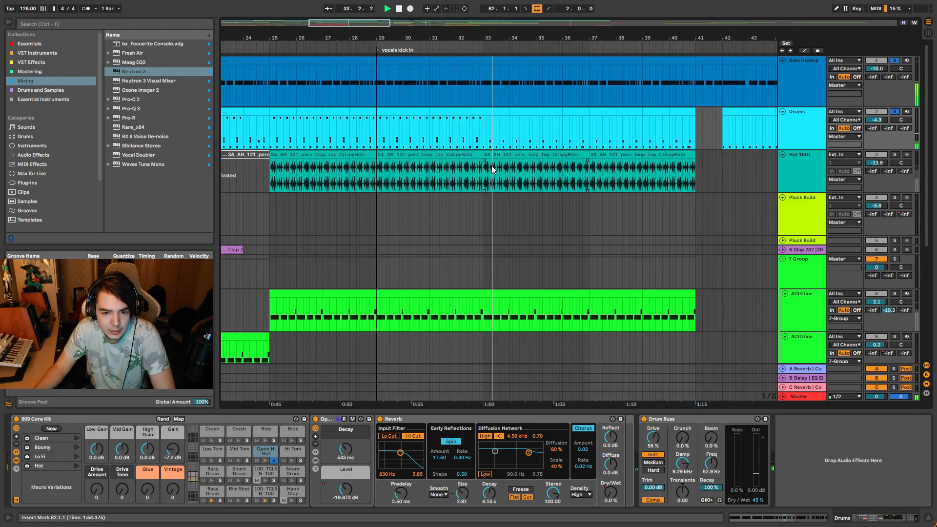
- Solo the Hat 16th track, play it from the vocals kick in marker and bring up its devices
{"action": "scroll", "coordinate": [421, 165], "scroll_direction": "down", "scroll_amount": 3}
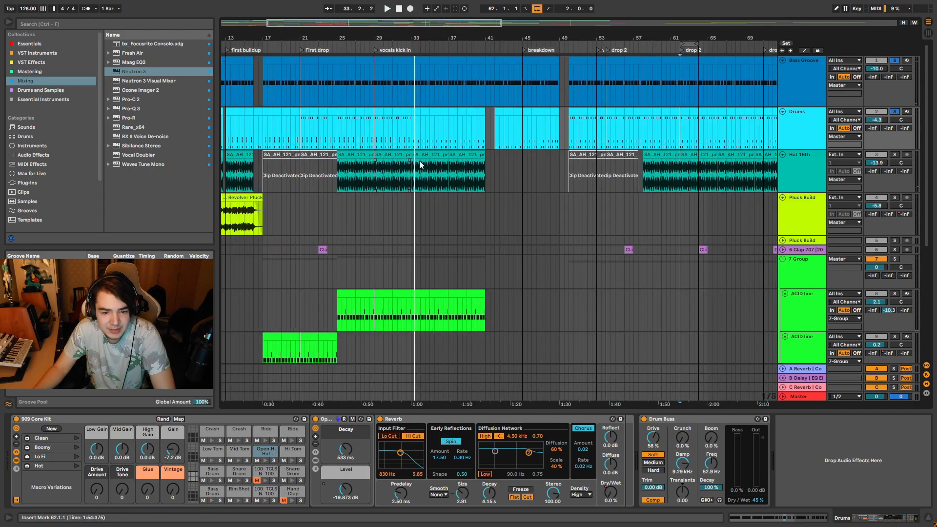
{"action": "scroll", "coordinate": [381, 172], "scroll_direction": "up", "scroll_amount": 3}
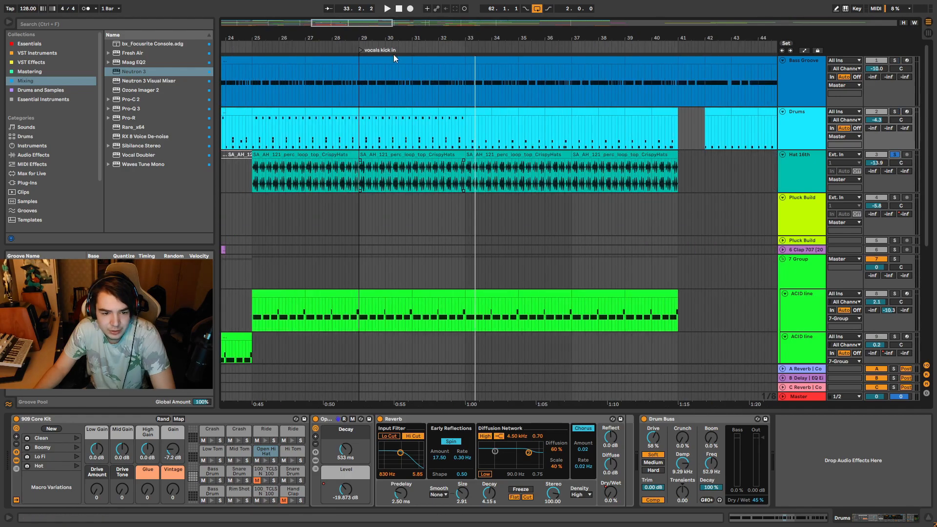
{"action": "left_click", "coordinate": [393, 51]}
{"action": "scroll", "coordinate": [434, 171], "scroll_direction": "up", "scroll_amount": 3}
{"action": "left_click", "coordinate": [807, 190]}
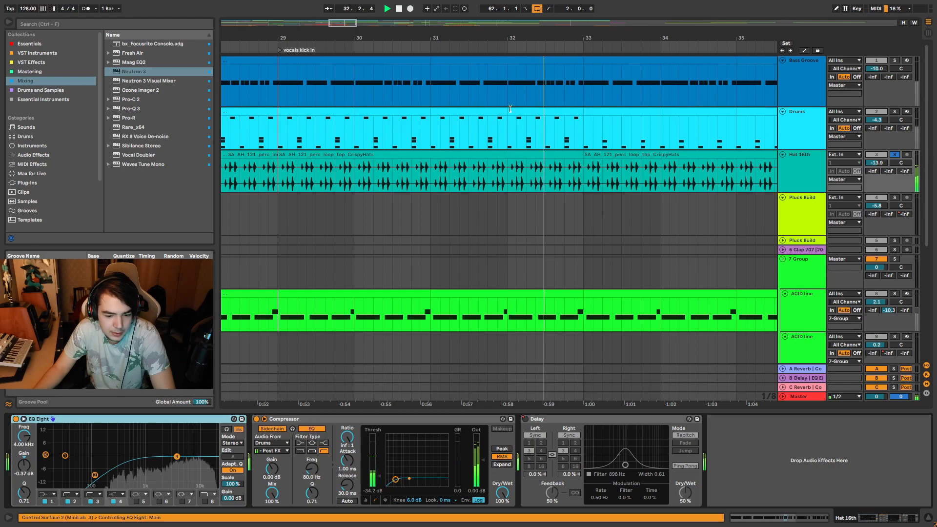
{"action": "key", "text": "space"}
- Play the soloed Hat 16th loop with its sidechain Compressor switched off and on again to hear the difference
{"action": "left_click", "coordinate": [255, 419]}
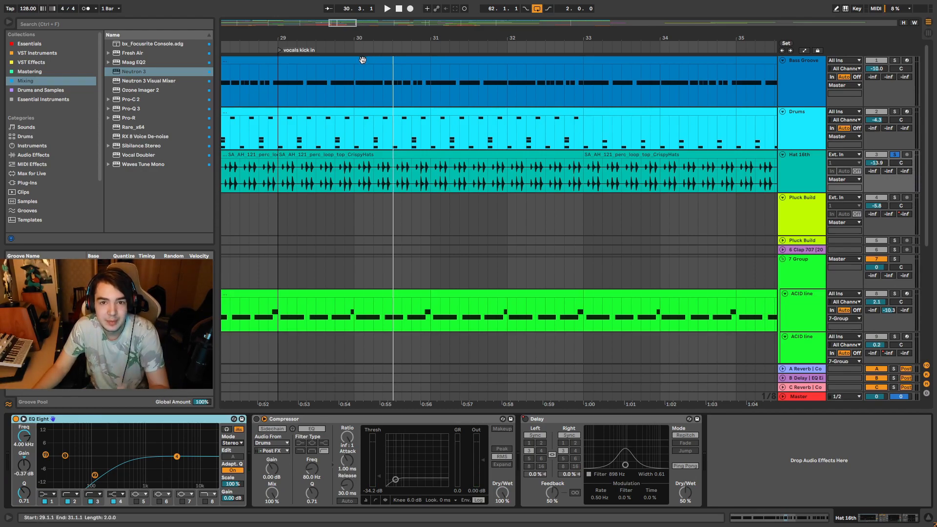
{"action": "key", "text": "space"}
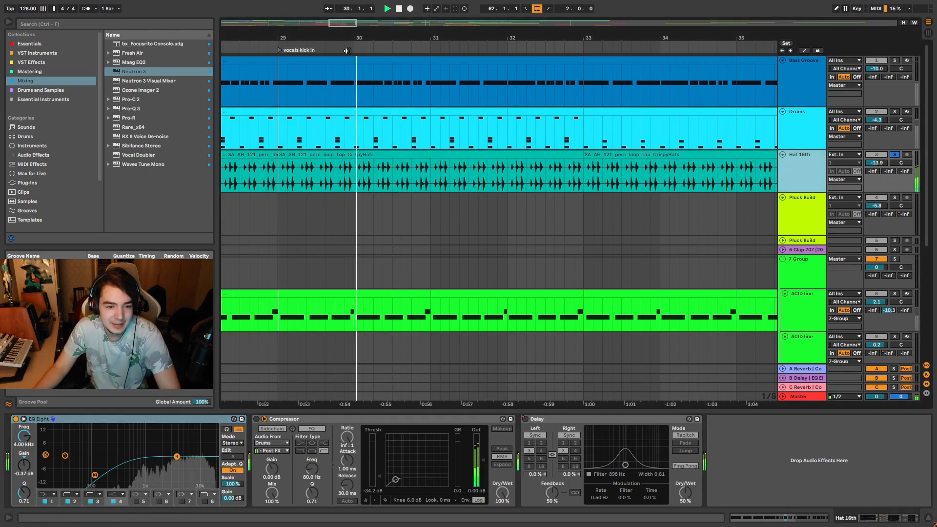
{"action": "left_click", "coordinate": [257, 418]}
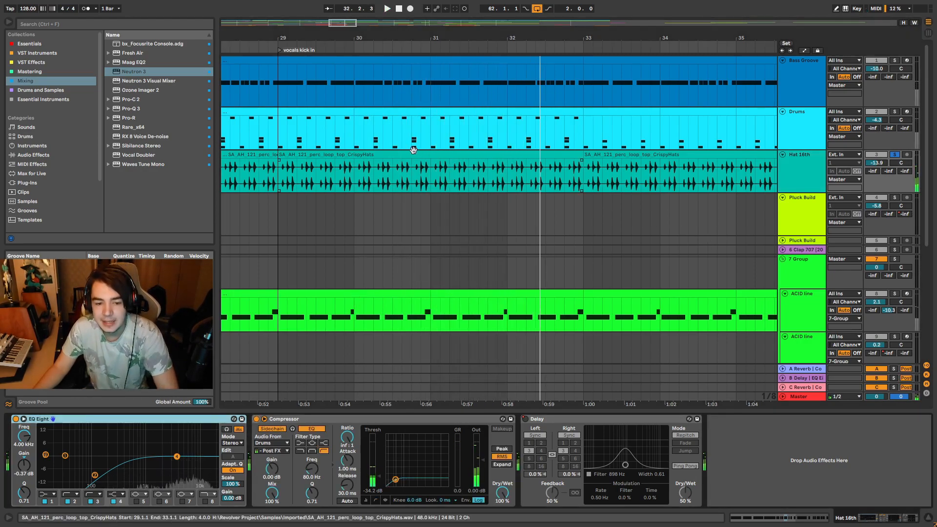
- Play Hat 16th together with the soloed Drums from bar 30, comparing the hats without and with the Compressor
{"action": "left_click", "coordinate": [355, 48]}
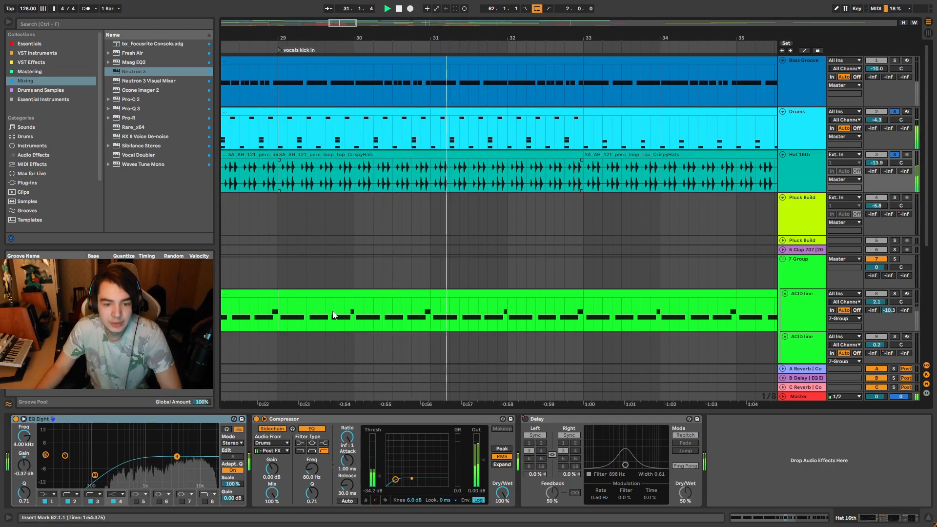
{"action": "left_click", "coordinate": [256, 420]}
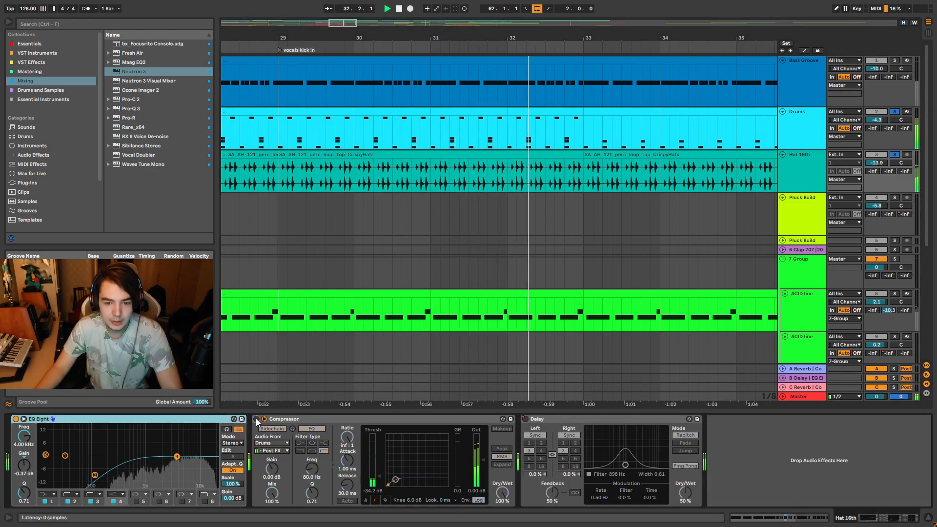
{"action": "left_click", "coordinate": [257, 420]}
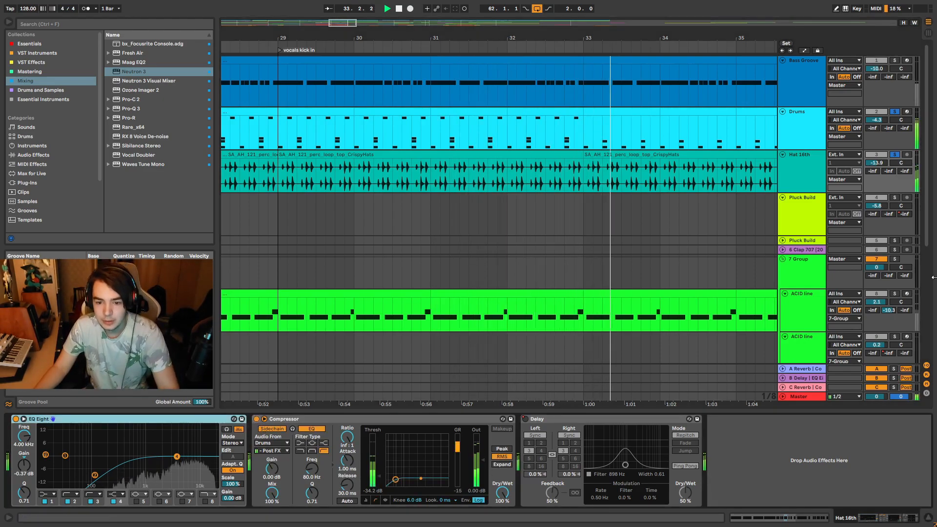
- Stop playback, clear the solos on Drums and Hat 16th, and solo the 7 Group containing the ACID line tracks
{"action": "left_click", "coordinate": [895, 155]}
{"action": "key", "text": "space"}
{"action": "scroll", "coordinate": [428, 246], "scroll_direction": "down", "scroll_amount": 6}
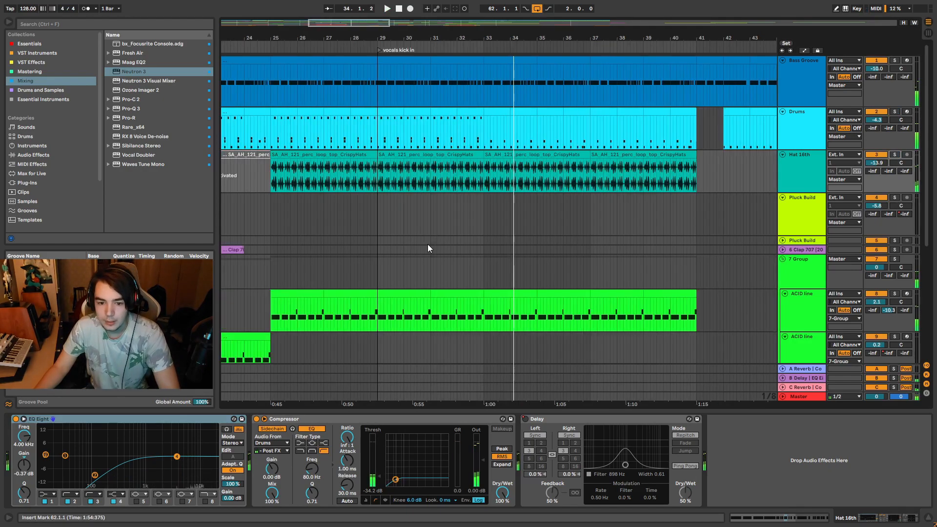
{"action": "scroll", "coordinate": [322, 258], "scroll_direction": "down", "scroll_amount": 4}
{"action": "scroll", "coordinate": [295, 251], "scroll_direction": "down", "scroll_amount": 5}
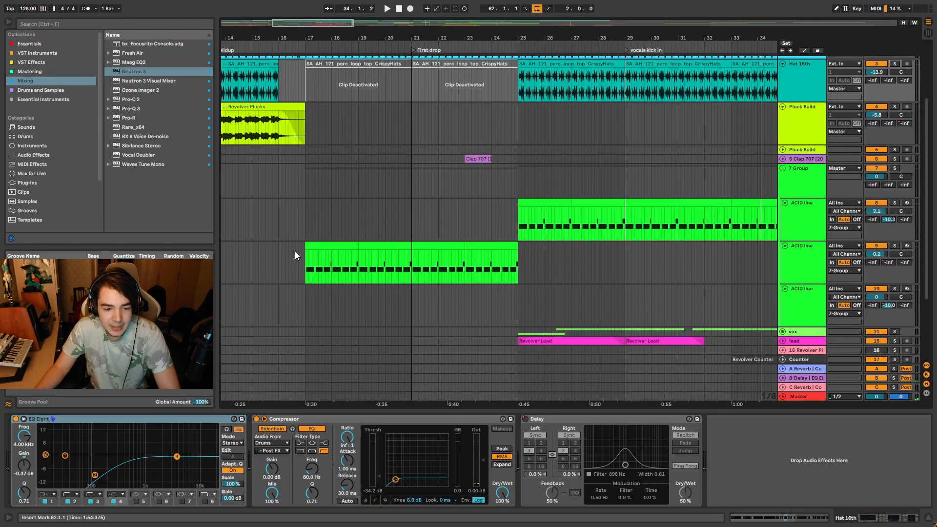
{"action": "scroll", "coordinate": [295, 251], "scroll_direction": "down", "scroll_amount": 3}
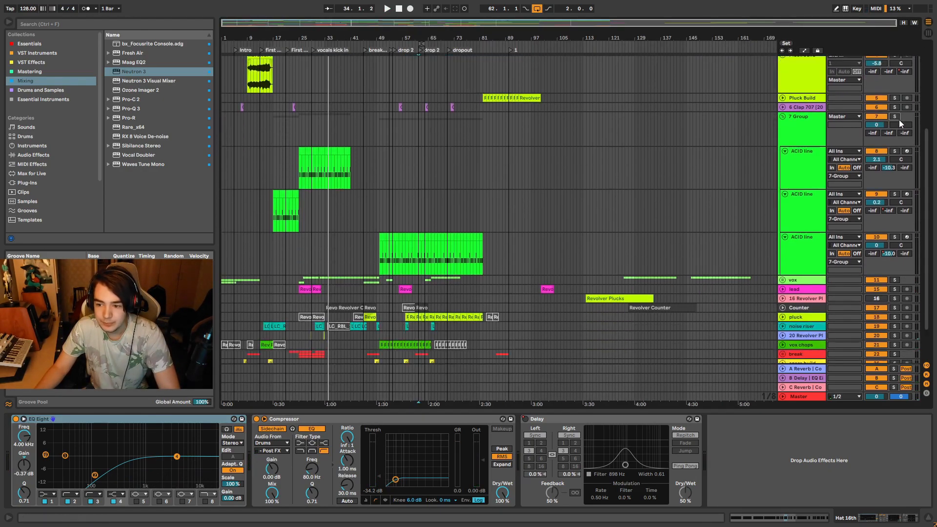
{"action": "scroll", "coordinate": [247, 203], "scroll_direction": "up", "scroll_amount": 4}
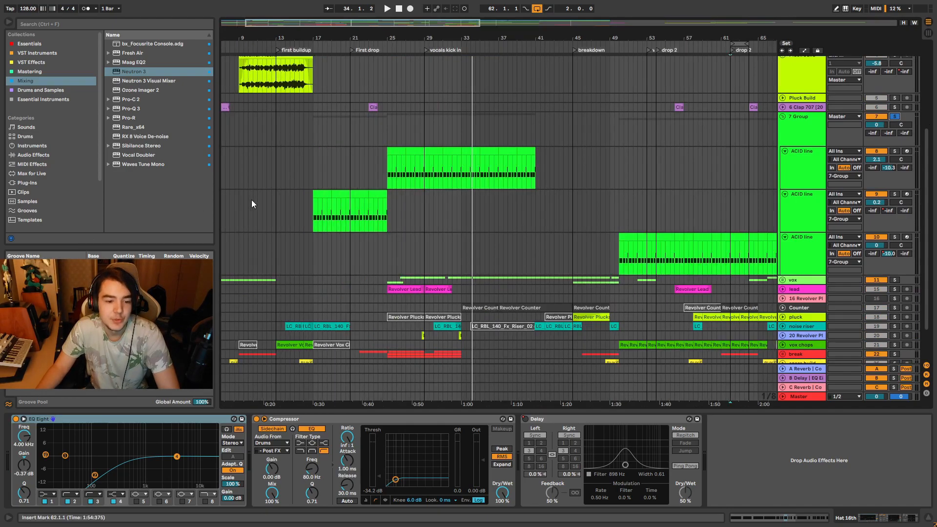
{"action": "scroll", "coordinate": [335, 210], "scroll_direction": "up", "scroll_amount": 4}
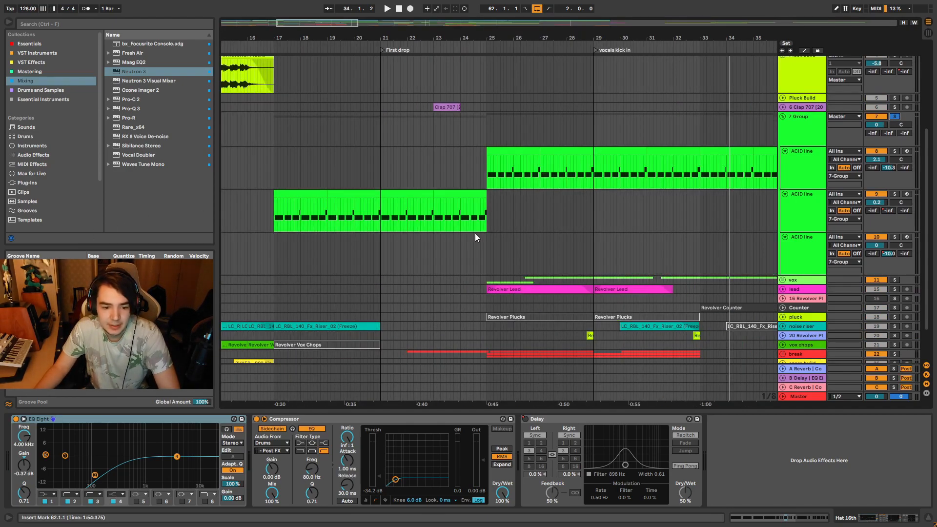
- Open the second ACID line track's clip at bar 17 and play it to examine its Pitch Bend envelope
{"action": "left_click", "coordinate": [811, 211]}
{"action": "left_click", "coordinate": [277, 51]}
{"action": "key", "text": "space"}
{"action": "double_click", "coordinate": [311, 196]}
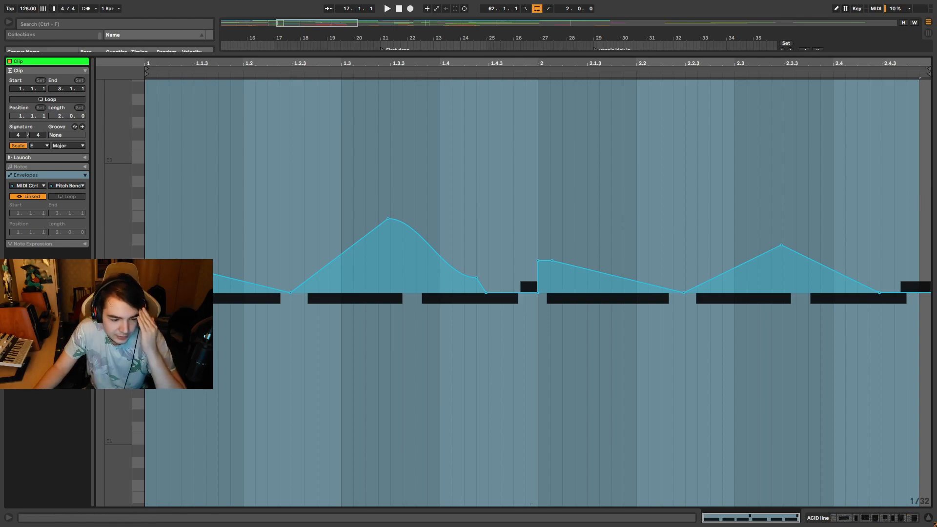
{"action": "key", "text": "space"}
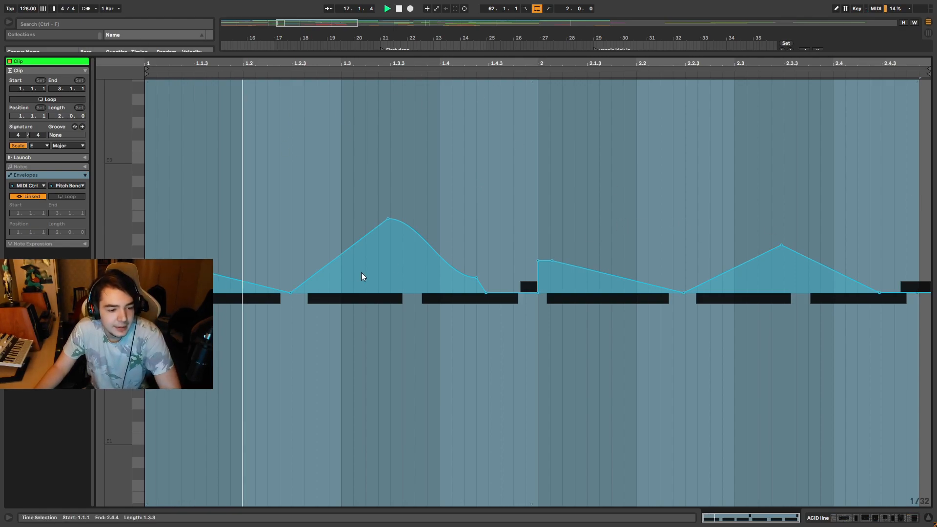
{"action": "key", "text": "space"}
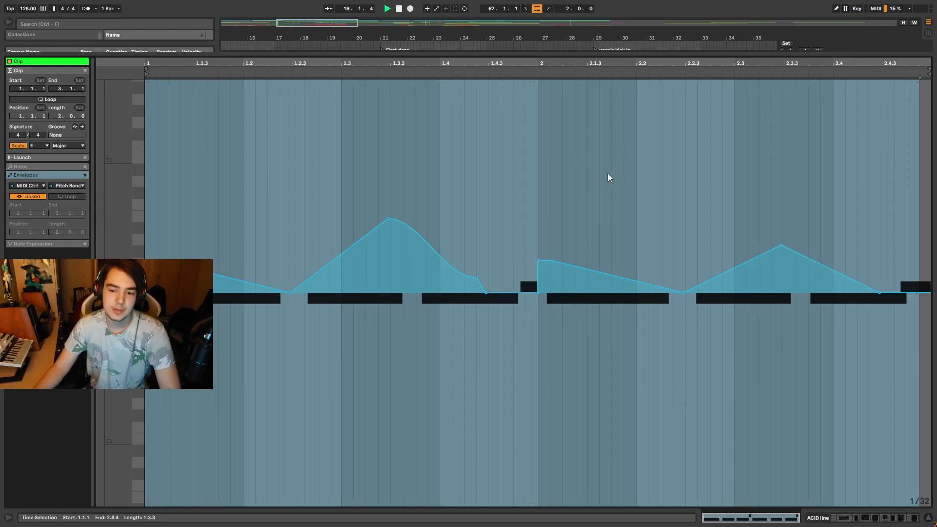
- Close the clip view, bring up the second ACID line's devices, and play it from bars 17 and 20
{"action": "key", "text": "ctrl+alt+l"}
{"action": "key", "text": "space"}
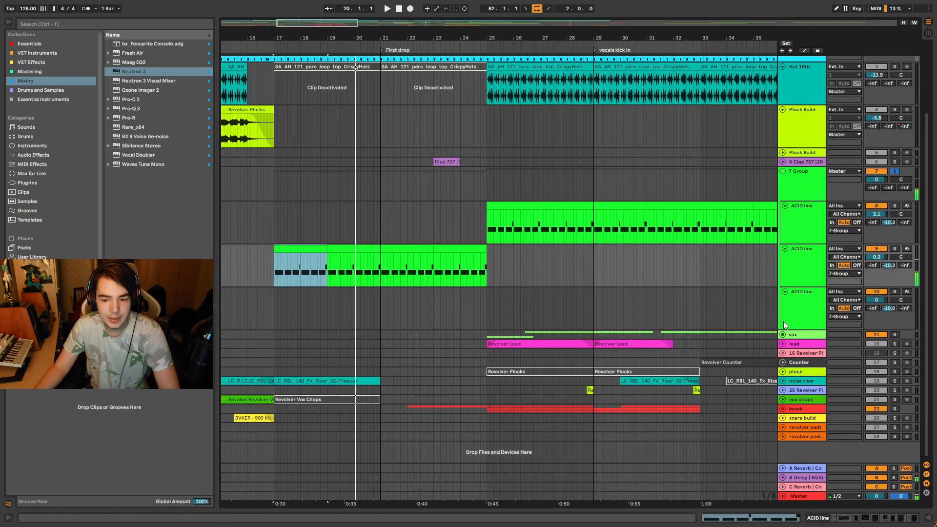
{"action": "left_click", "coordinate": [810, 258]}
{"action": "key", "text": "ctrl+alt+l"}
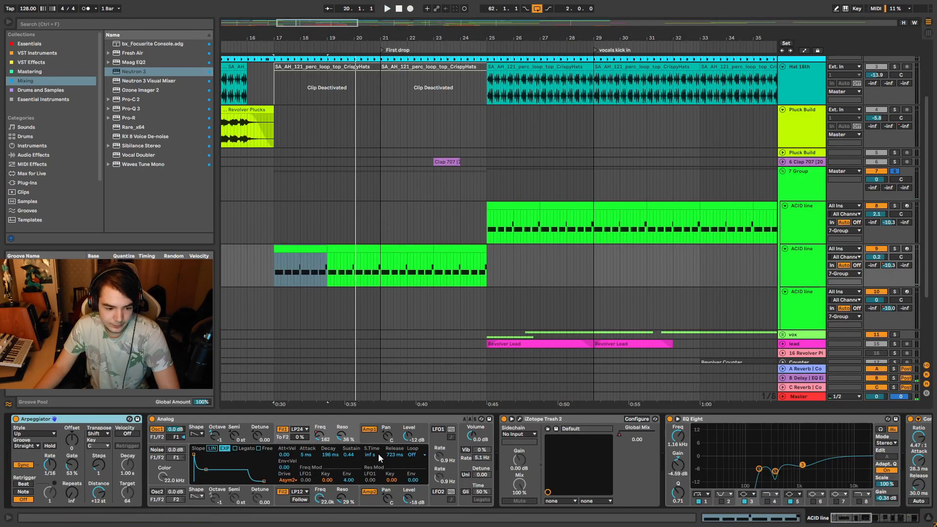
{"action": "left_click", "coordinate": [273, 51]}
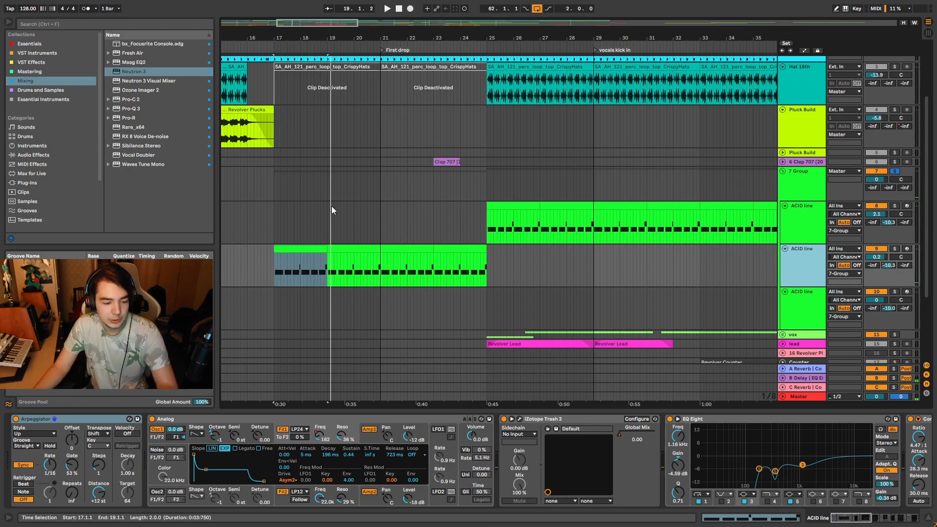
{"action": "left_click", "coordinate": [357, 50]}
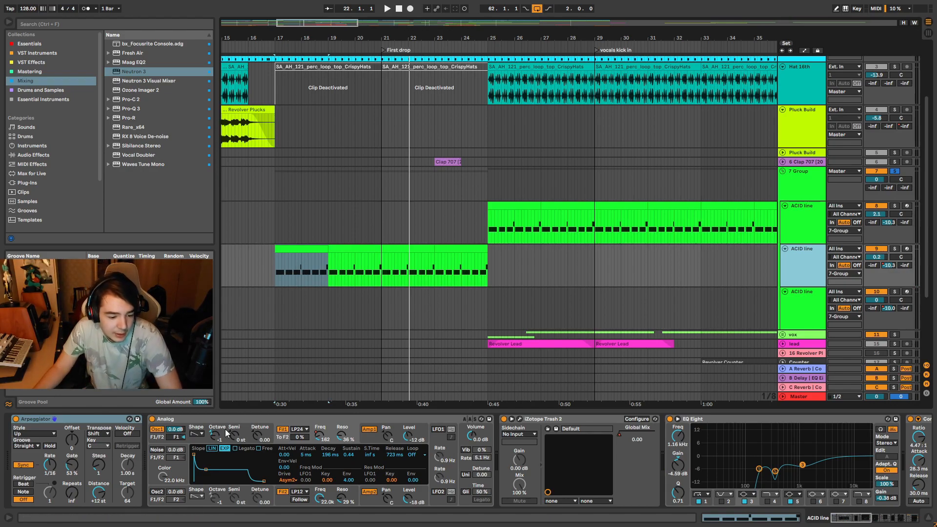
- Play the second ACID line from bar 17 and set Analog's filter envelope to 263 ms decay and 0.20 sustain
{"action": "left_click", "coordinate": [298, 259]}
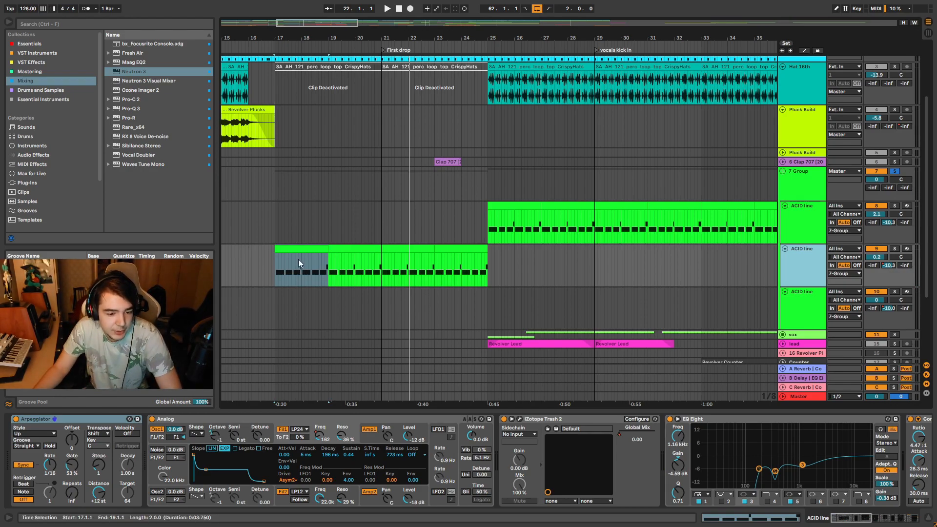
{"action": "key", "text": "z"}
{"action": "key", "text": "space"}
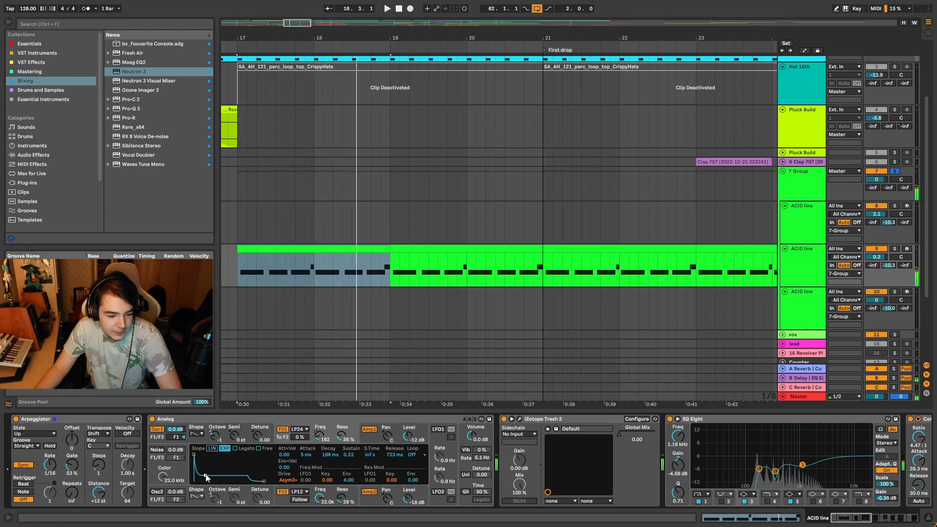
{"action": "key", "text": "space"}
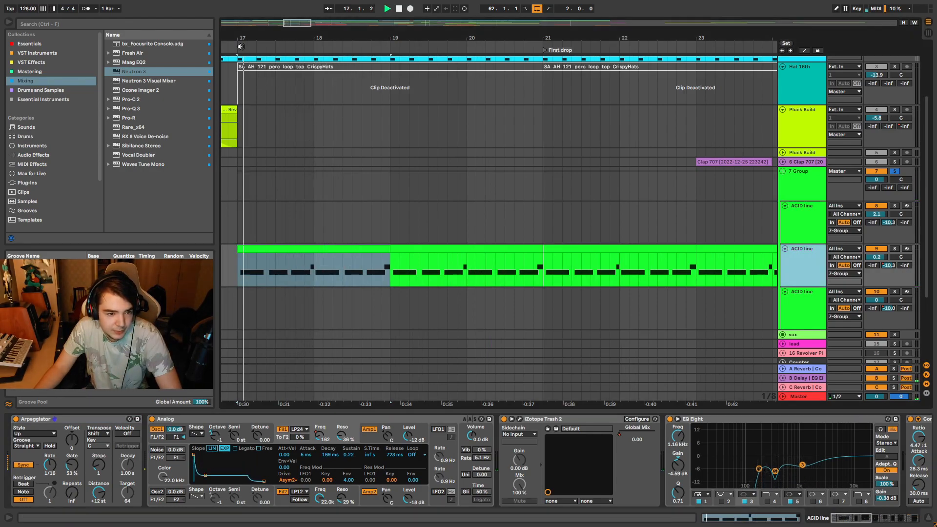
{"action": "left_click_drag", "start_coordinate": [204, 476], "coordinate": [207, 476]}
{"action": "key", "text": "space"}
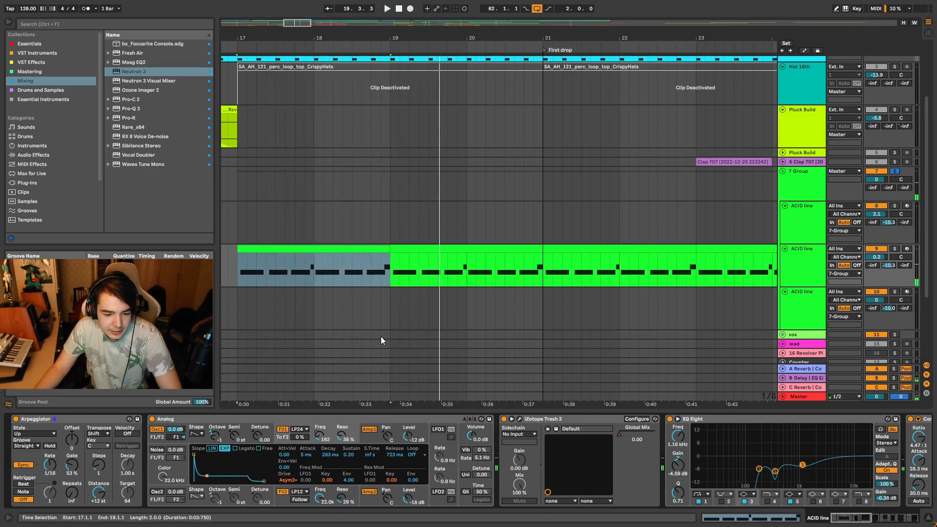
- Raise Analog's first filter resonance during playback to hear its effect, and return it to 36 %
{"action": "key", "text": "space"}
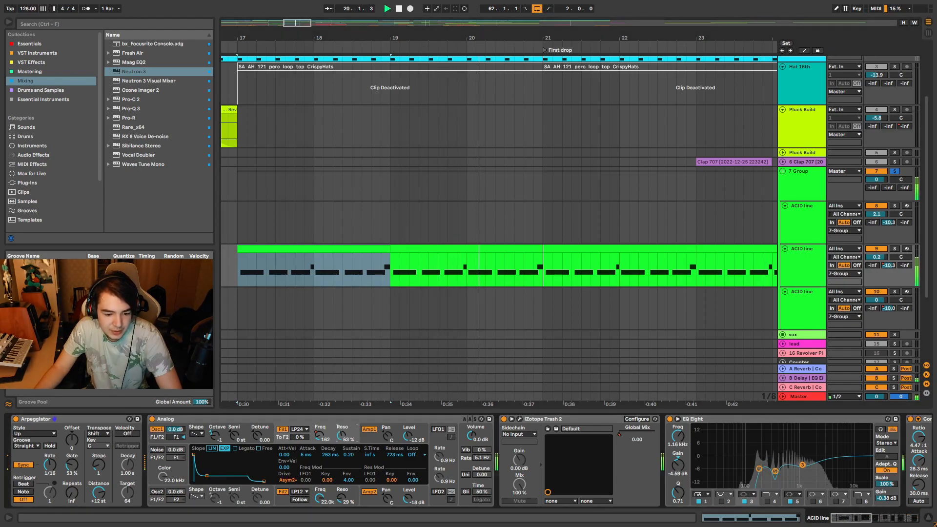
{"action": "left_click_drag", "start_coordinate": [344, 435], "coordinate": [345, 454]}
{"action": "key", "text": "space"}
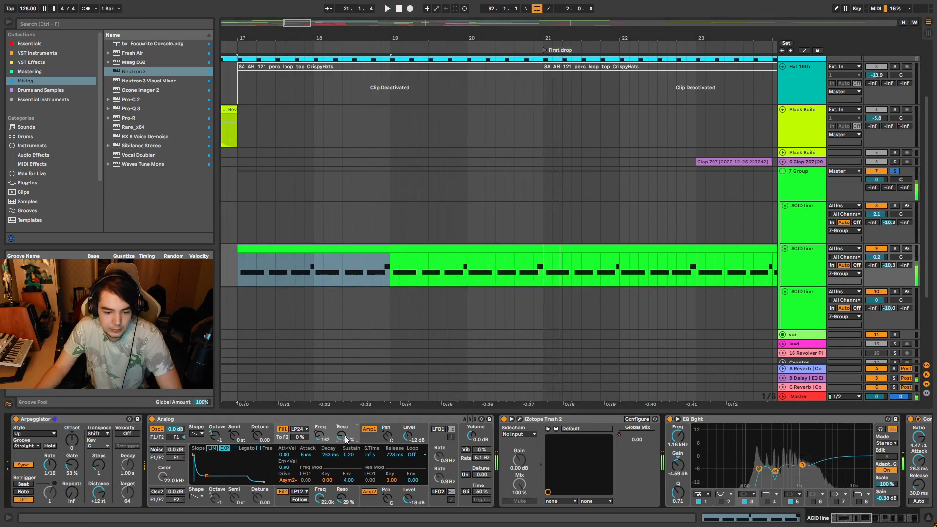
- Play the second ACID line from bar 22, within the first drop
{"action": "scroll", "coordinate": [680, 147], "scroll_direction": "down", "scroll_amount": 5}
{"action": "scroll", "coordinate": [420, 274], "scroll_direction": "up", "scroll_amount": 3}
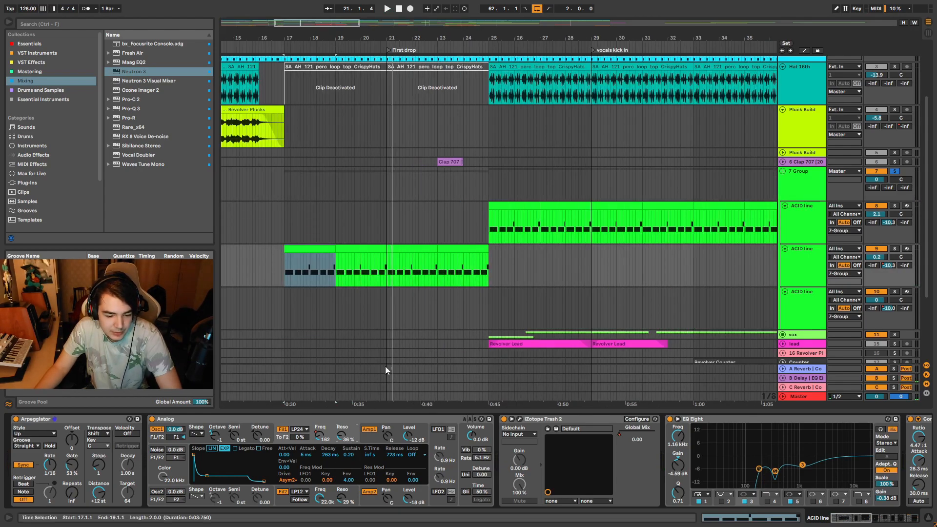
{"action": "left_click", "coordinate": [426, 52]}
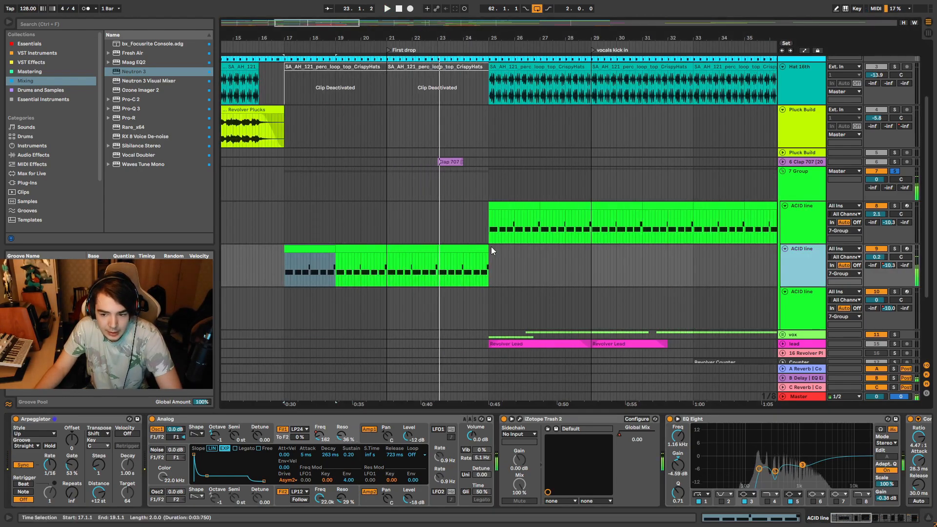
- Go through the three ACID line tracks to compare their device chains and where their clips sit in the arrangement
{"action": "scroll", "coordinate": [470, 227], "scroll_direction": "down", "scroll_amount": 3}
{"action": "left_click", "coordinate": [815, 230]}
{"action": "left_click", "coordinate": [807, 295]}
{"action": "left_click", "coordinate": [803, 259]}
{"action": "left_click", "coordinate": [800, 224]}
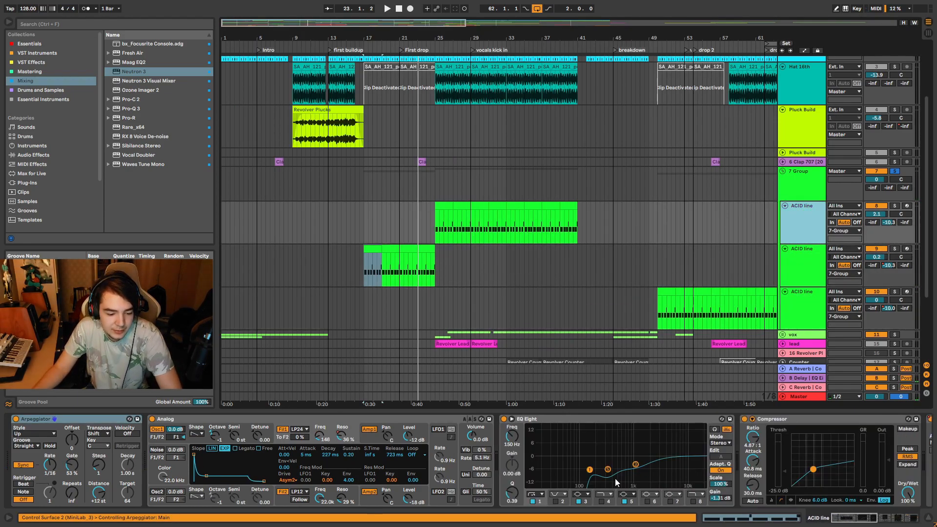
{"action": "scroll", "coordinate": [508, 210], "scroll_direction": "up", "scroll_amount": 3}
{"action": "scroll", "coordinate": [498, 231], "scroll_direction": "down", "scroll_amount": 3}
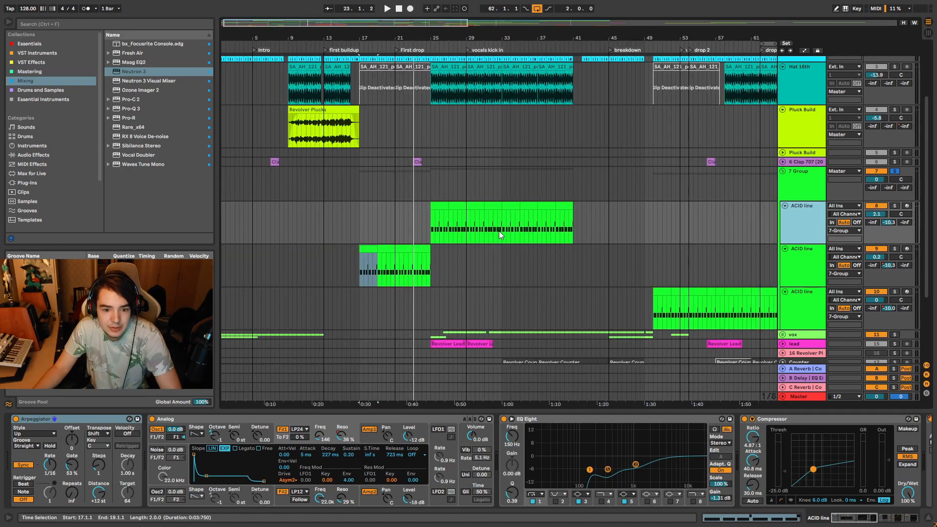
{"action": "scroll", "coordinate": [439, 239], "scroll_direction": "up", "scroll_amount": 3}
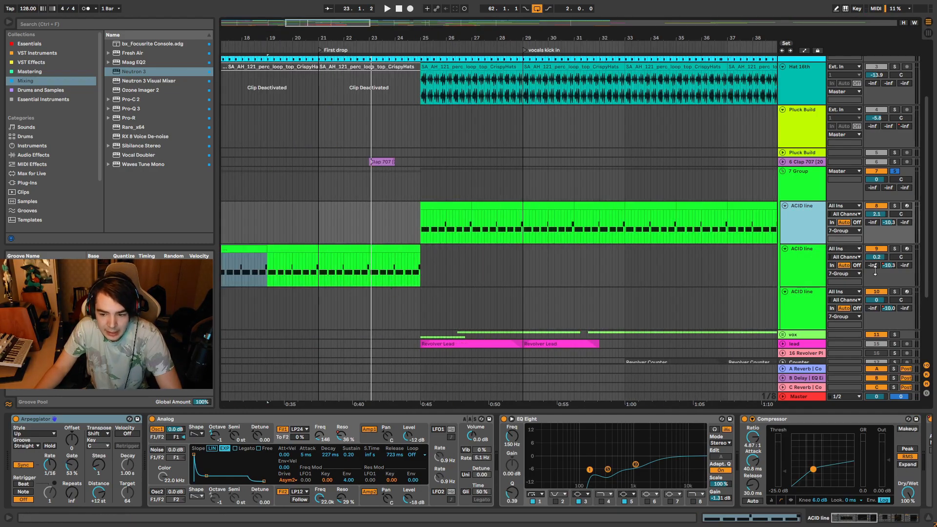
- View the iZotope Trash 2 window on the second ACID line, close it, and play the track from bar 22
{"action": "left_click", "coordinate": [813, 270]}
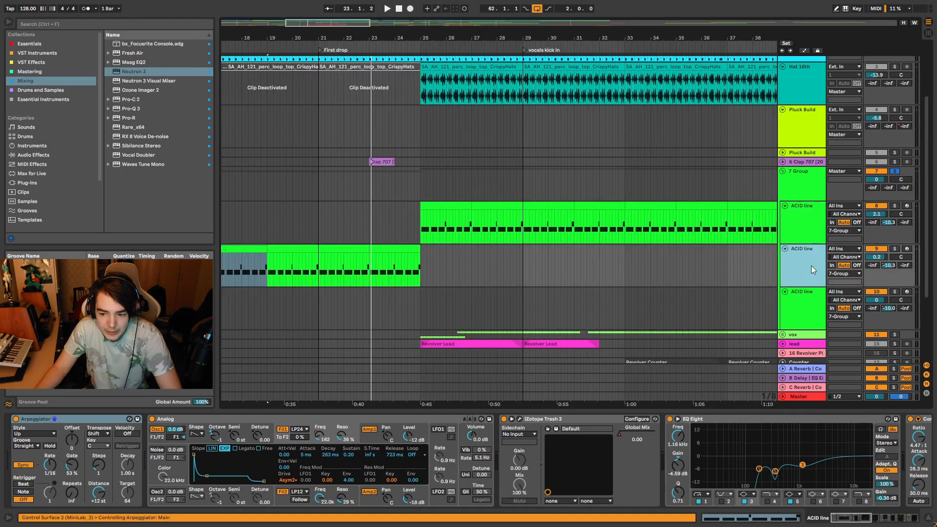
{"action": "left_click", "coordinate": [520, 419]}
{"action": "left_click_drag", "start_coordinate": [588, 58], "coordinate": [444, 72]}
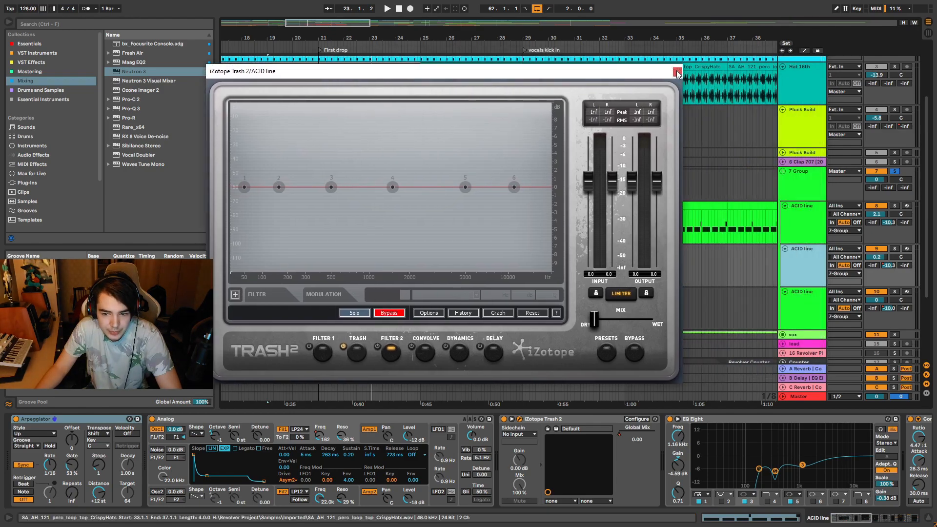
{"action": "left_click", "coordinate": [675, 72]}
{"action": "key", "text": "space"}
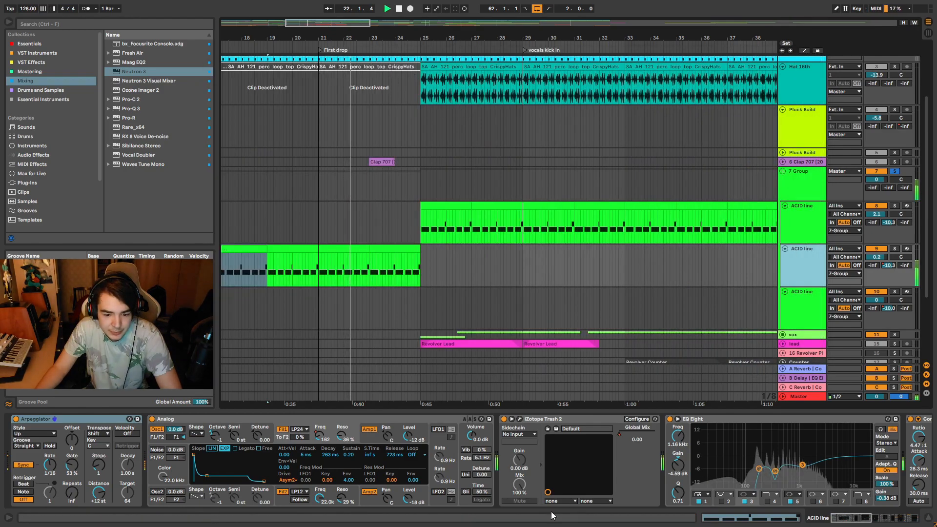
- Open the second ACID line's iZotope Trash 2 window and play up to bar 25 to watch its Mix automation, closing the window again
{"action": "left_click", "coordinate": [521, 419]}
{"action": "left_click_drag", "start_coordinate": [548, 69], "coordinate": [578, 58]}
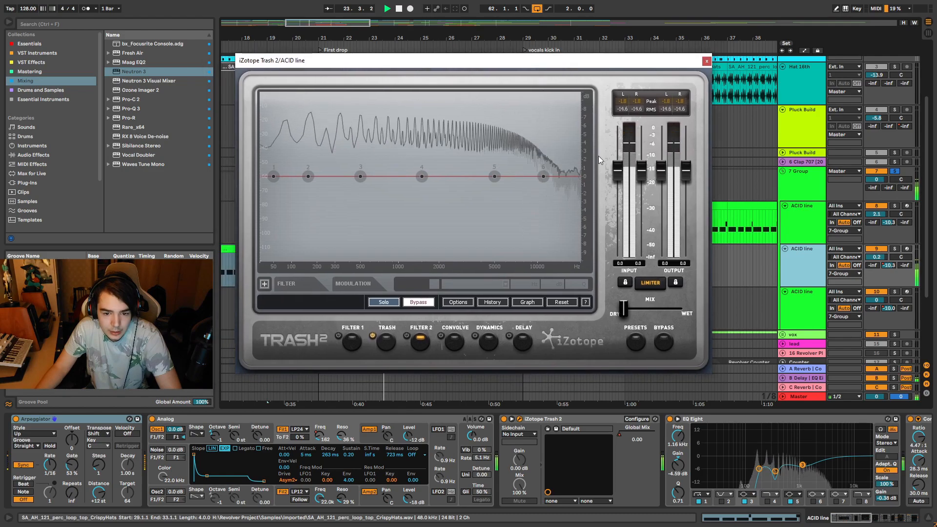
{"action": "left_click_drag", "start_coordinate": [629, 312], "coordinate": [647, 311]}
{"action": "key", "text": "space"}
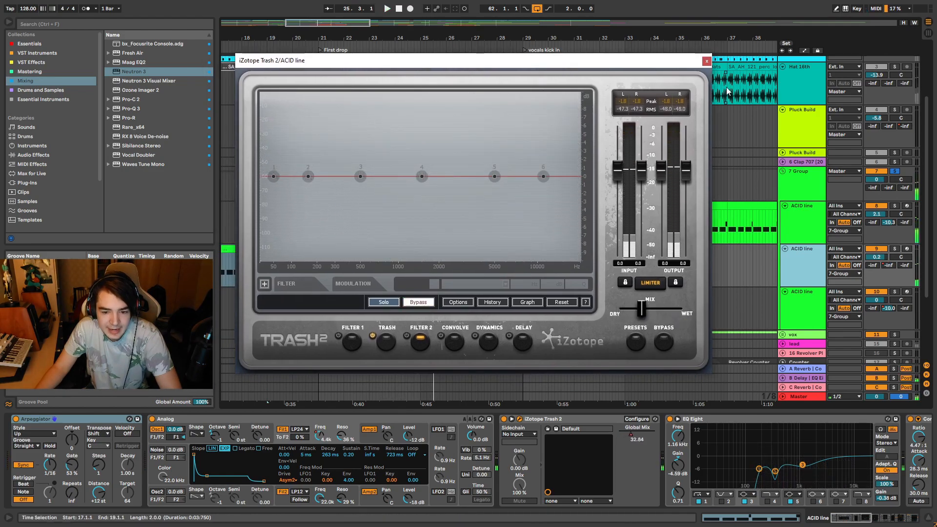
{"action": "left_click", "coordinate": [706, 61]}
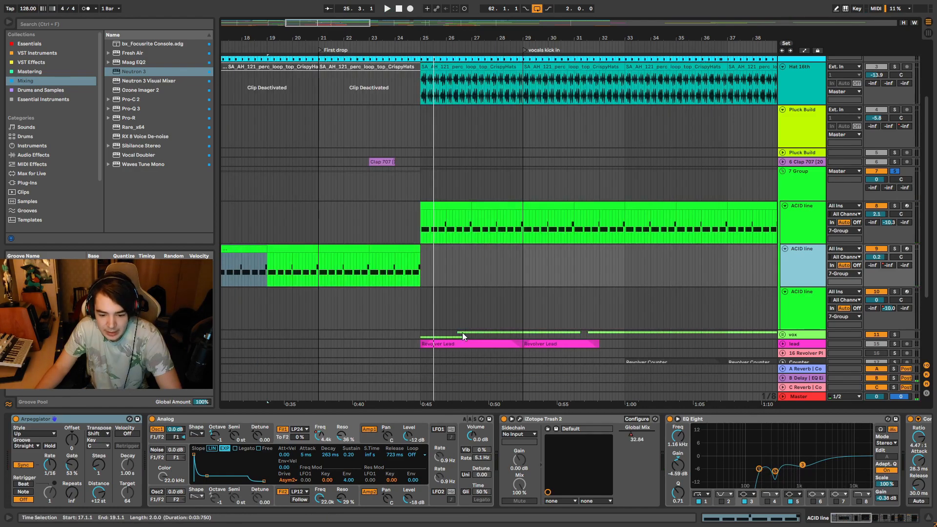
- Raise Trash 2's Mix to 100 during playback to hear the saturation, re-enable its automation, and close the plug-in window
{"action": "scroll", "coordinate": [447, 319], "scroll_direction": "down", "scroll_amount": 3}
{"action": "left_click", "coordinate": [520, 419]}
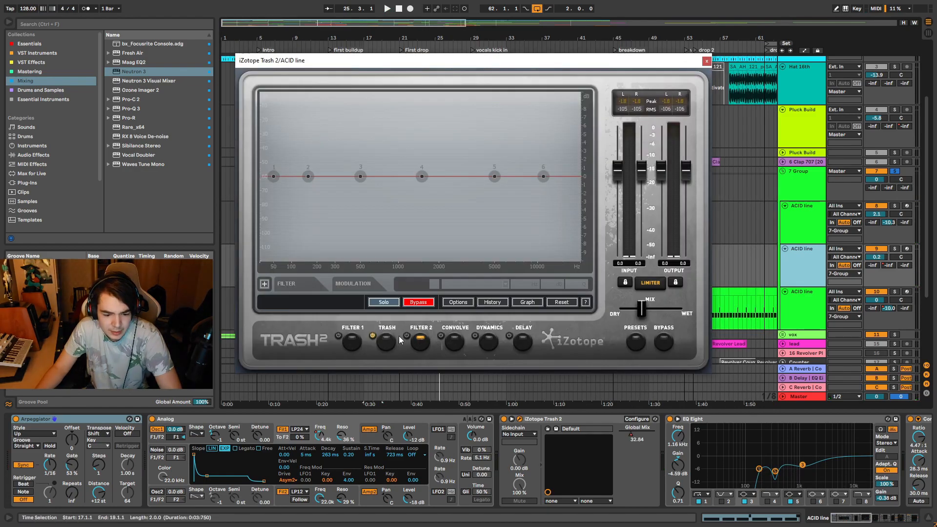
{"action": "key", "text": "space"}
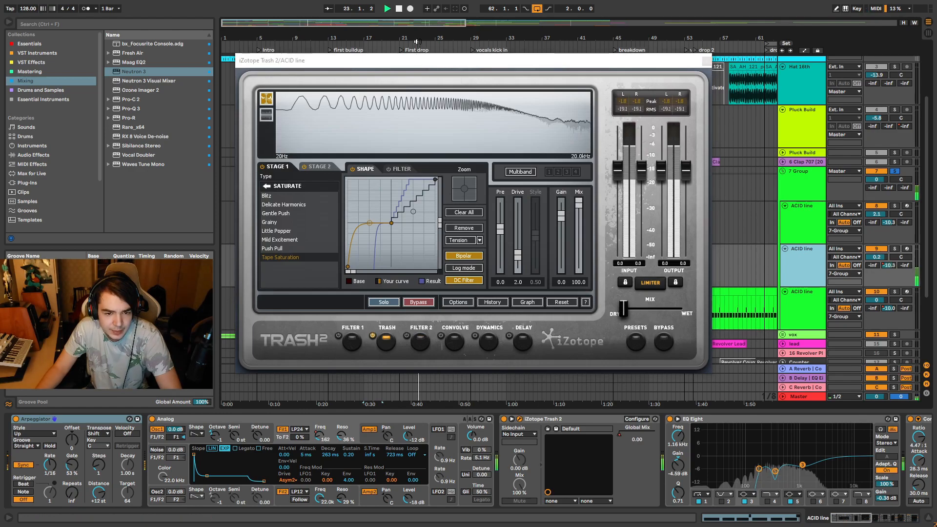
{"action": "left_click_drag", "start_coordinate": [623, 308], "coordinate": [681, 310]}
{"action": "left_click", "coordinate": [445, 8]}
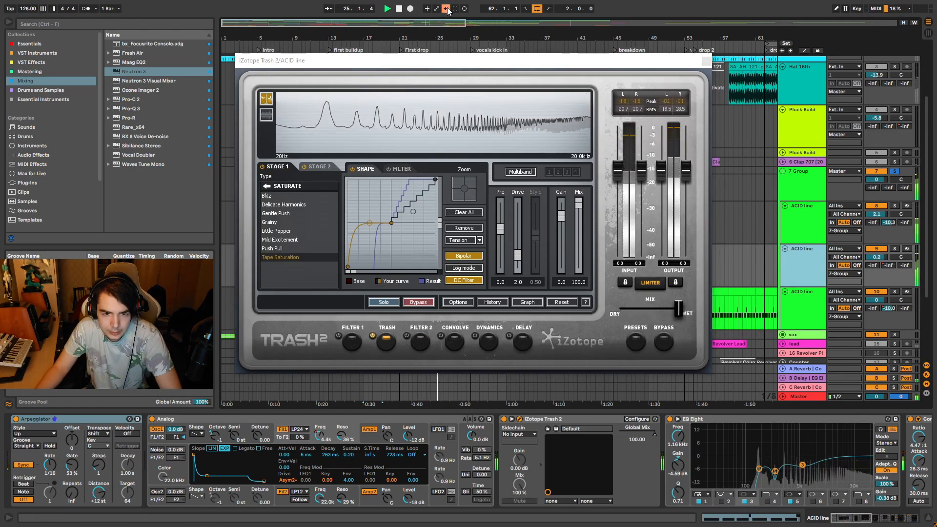
{"action": "left_click", "coordinate": [716, 60]}
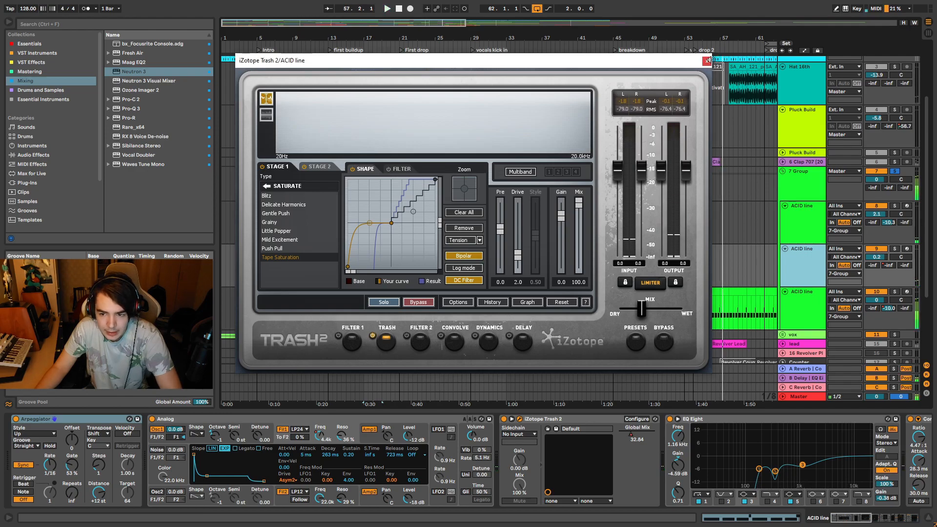
{"action": "left_click", "coordinate": [706, 61]}
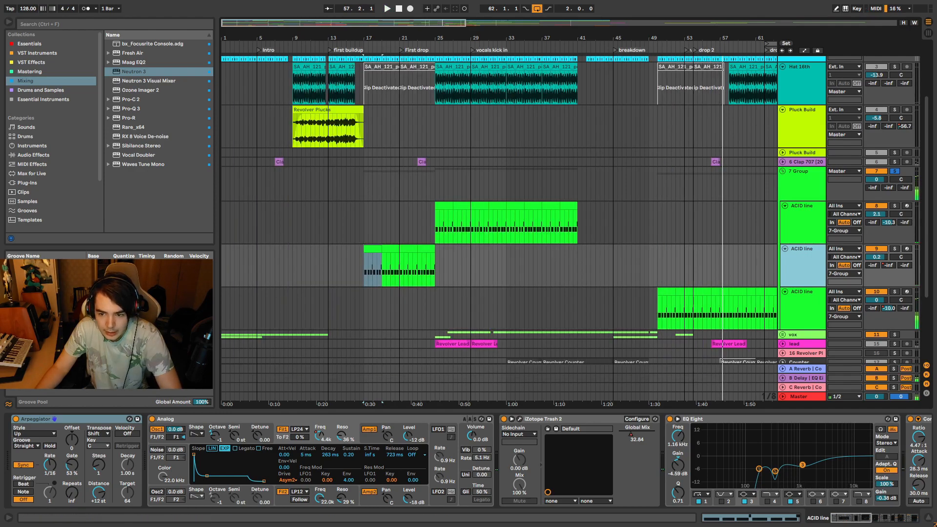
- Bypass and re-enable EQ Eight while playing the second ACID line from bar 19 to compare the sound
{"action": "left_click", "coordinate": [859, 517]}
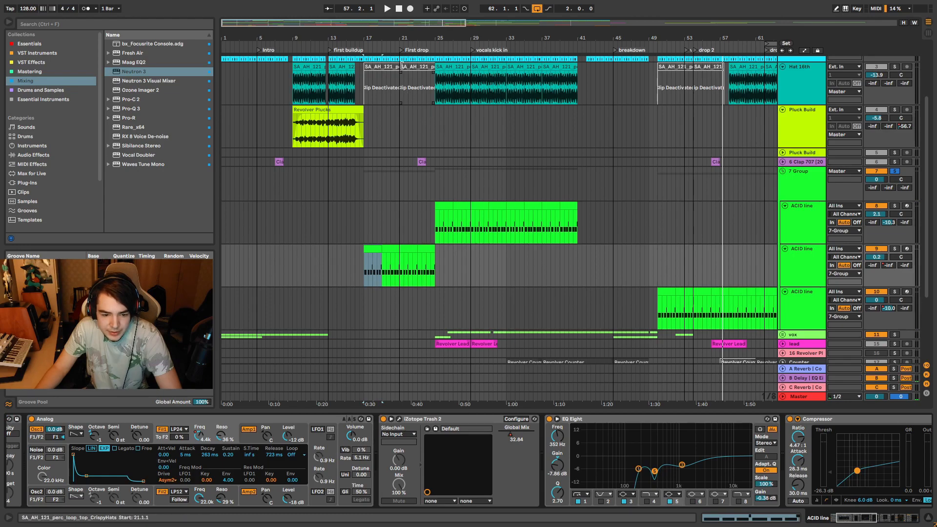
{"action": "left_click", "coordinate": [388, 54]}
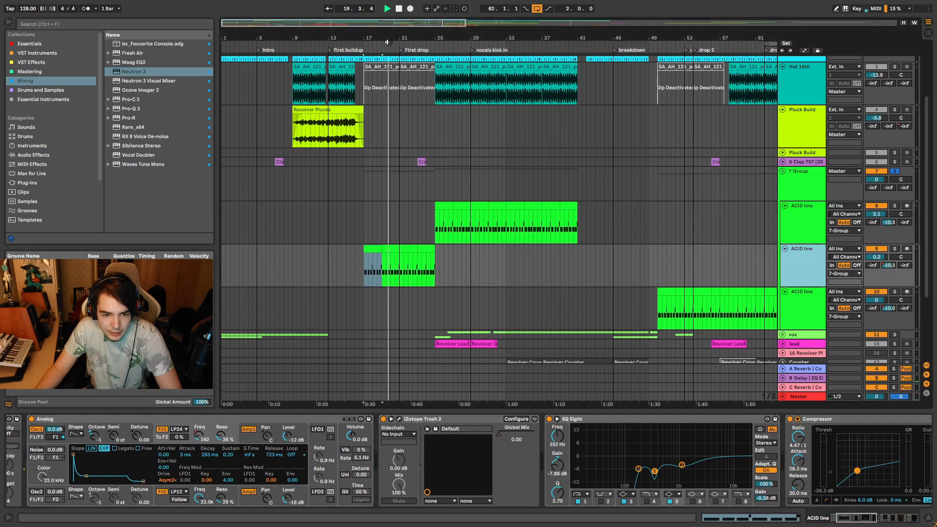
{"action": "left_click", "coordinate": [548, 418]}
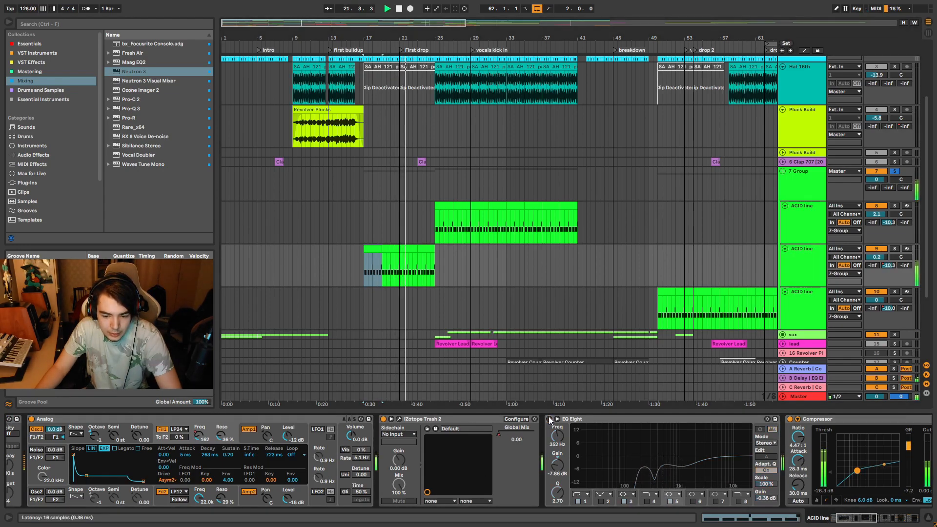
{"action": "left_click", "coordinate": [549, 418]}
{"action": "key", "text": "space"}
- Play the second ACID line from bar 22 while watching the gain reduction of the Compressor after EQ Eight
{"action": "scroll", "coordinate": [526, 396], "scroll_direction": "down", "scroll_amount": 1}
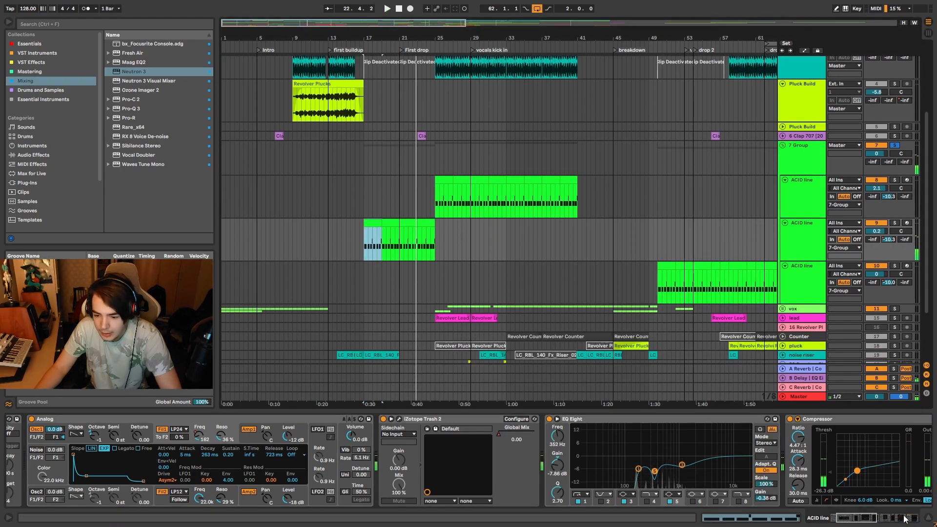
{"action": "left_click", "coordinate": [867, 521]}
{"action": "left_click", "coordinate": [395, 58]}
{"action": "key", "text": "space"}
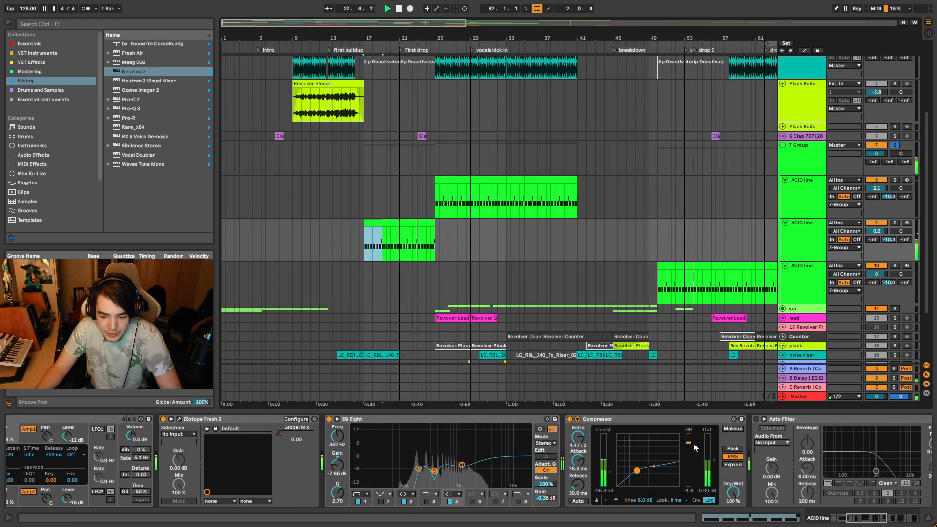
{"action": "key", "text": "space"}
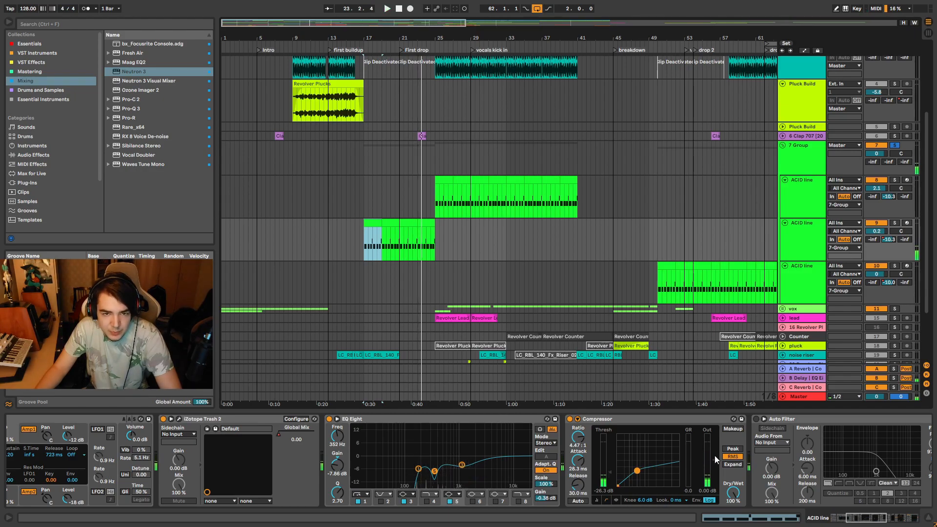
- Open the Chorus JUN-6 window on the second ACID line, play the line into bar 25, and close the window
{"action": "left_click_drag", "start_coordinate": [864, 515], "coordinate": [885, 521]}
{"action": "scroll", "coordinate": [402, 300], "scroll_direction": "up", "scroll_amount": 4}
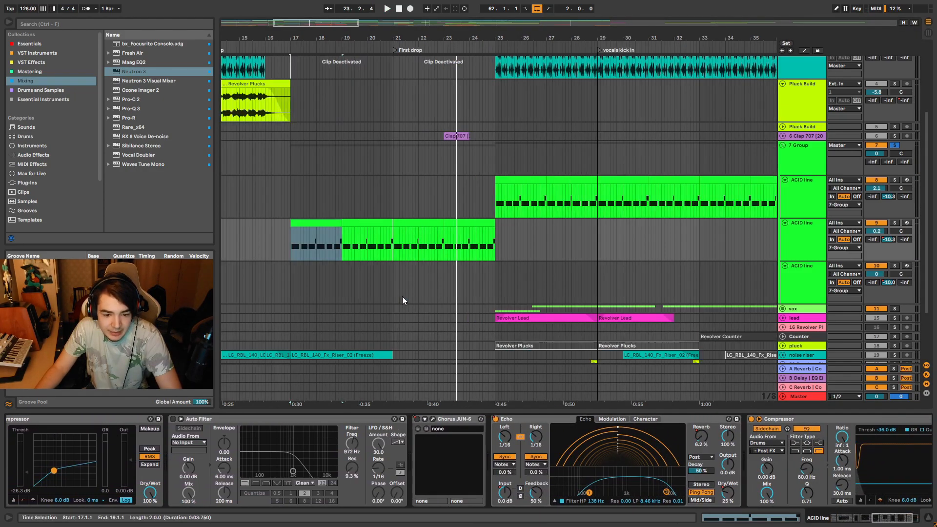
{"action": "left_click", "coordinate": [434, 419]}
{"action": "left_click_drag", "start_coordinate": [482, 110], "coordinate": [810, 65]}
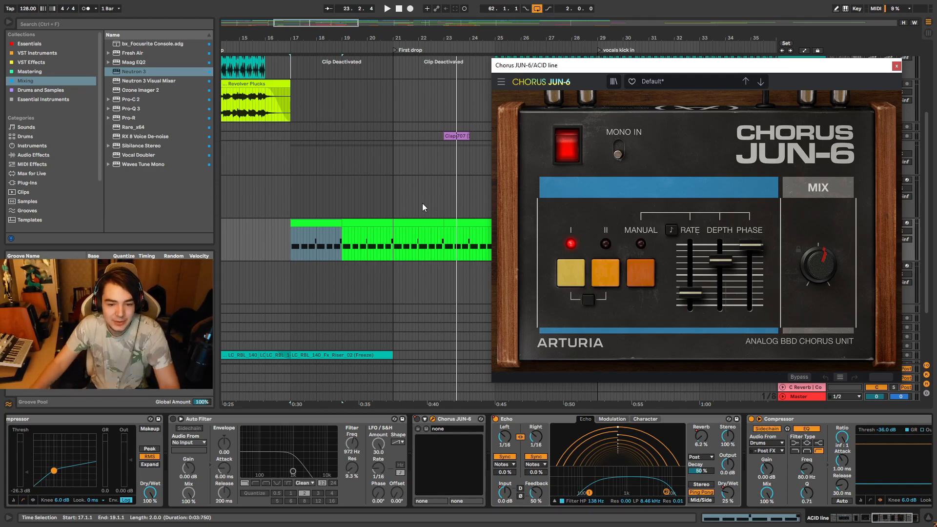
{"action": "scroll", "coordinate": [371, 198], "scroll_direction": "down", "scroll_amount": 4}
{"action": "scroll", "coordinate": [409, 255], "scroll_direction": "up", "scroll_amount": 4}
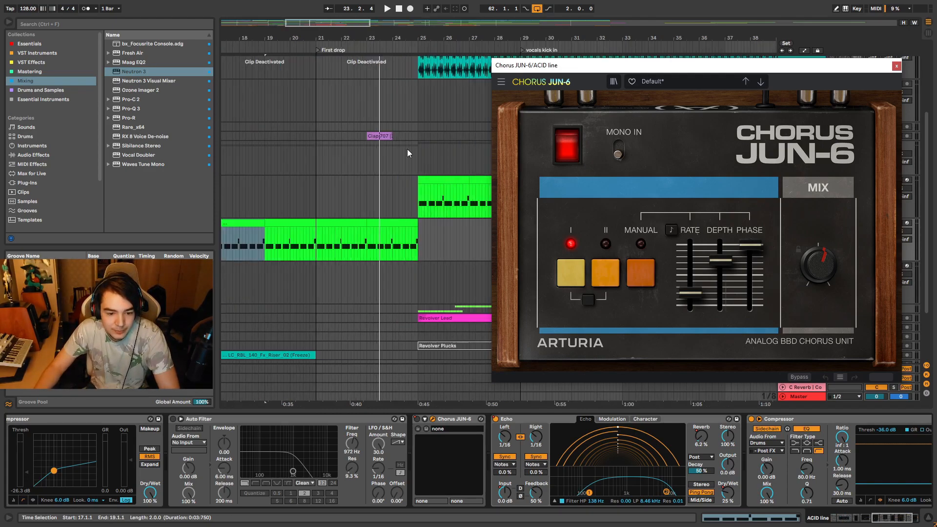
{"action": "left_click", "coordinate": [386, 43]}
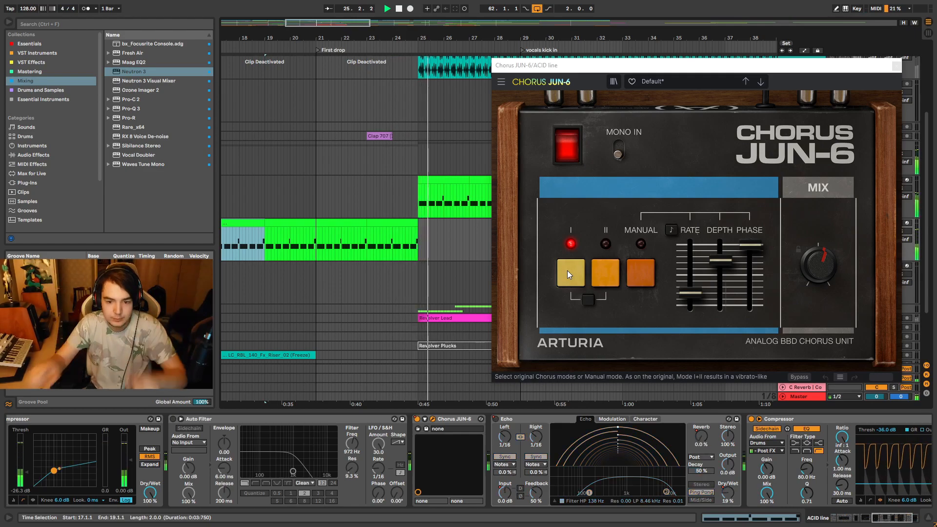
{"action": "left_click", "coordinate": [896, 66]}
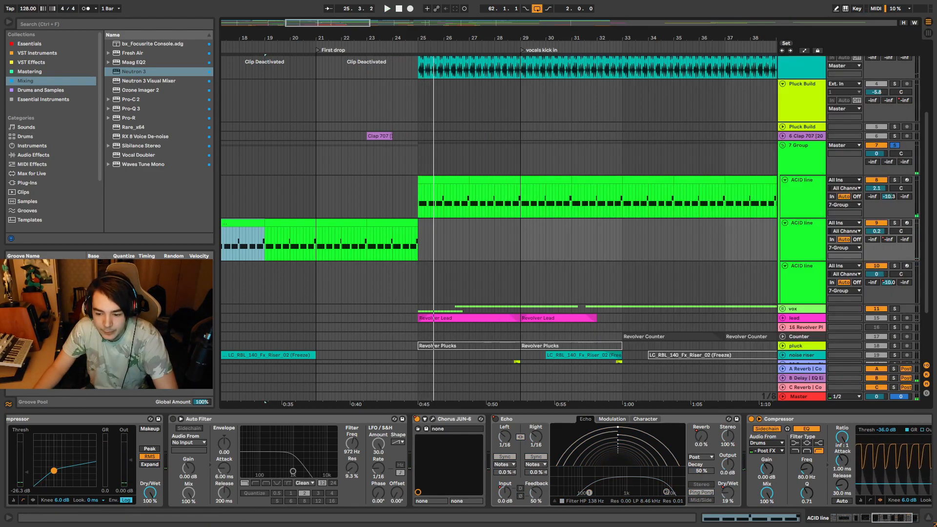
- Play the second ACID line from bar 18 and compare it with the sidechain Compressor after Echo bypassed and enabled
{"action": "left_click", "coordinate": [896, 521]}
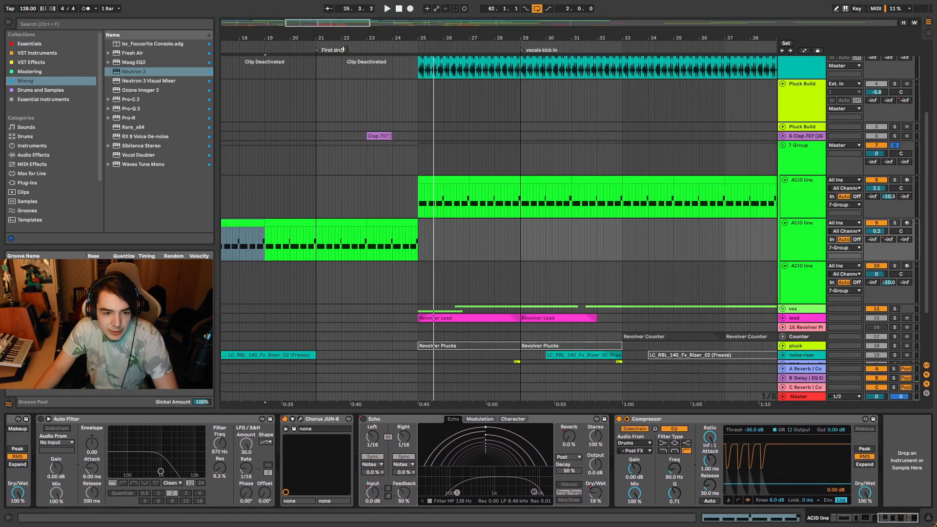
{"action": "scroll", "coordinate": [528, 219], "scroll_direction": "down", "scroll_amount": 3}
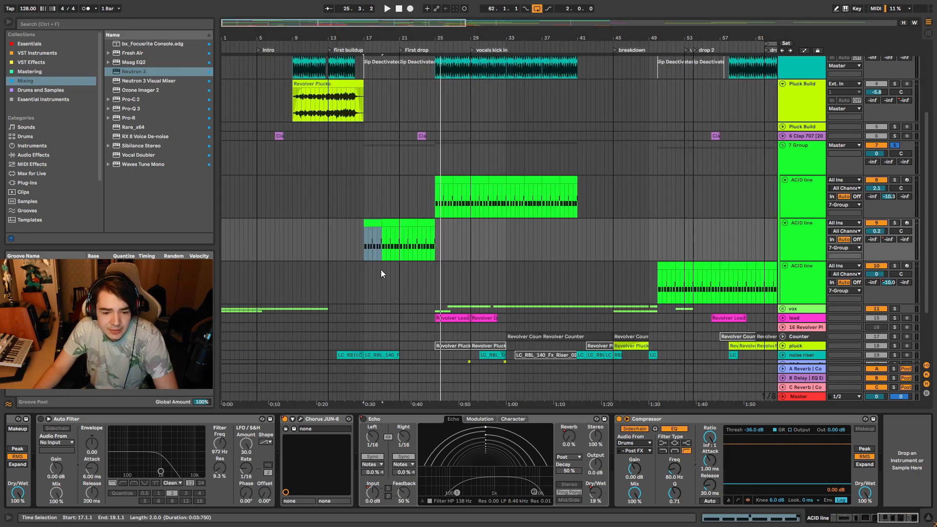
{"action": "scroll", "coordinate": [381, 269], "scroll_direction": "up", "scroll_amount": 3}
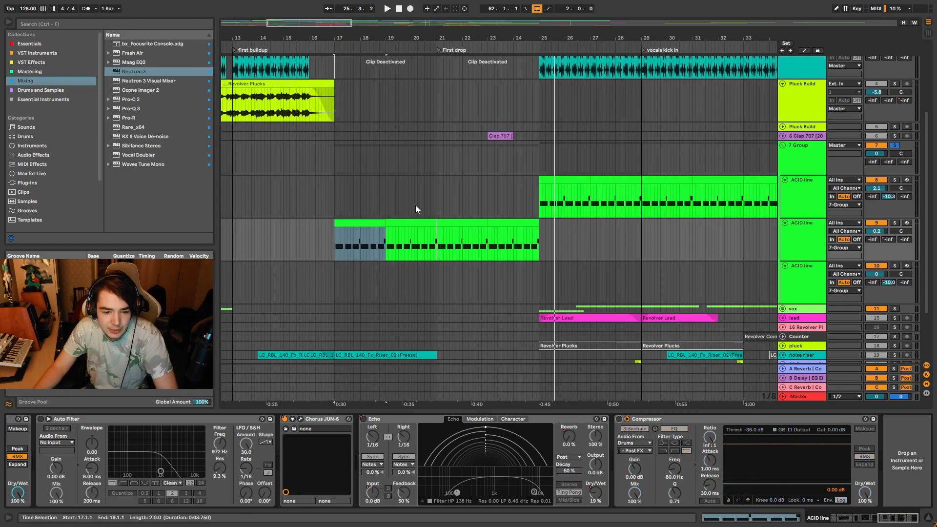
{"action": "left_click", "coordinate": [373, 43]}
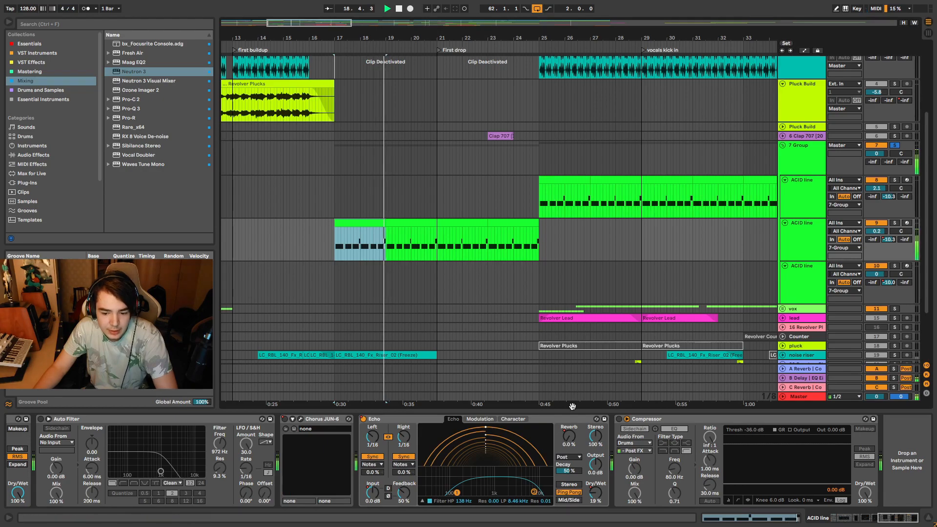
{"action": "left_click", "coordinate": [619, 419]}
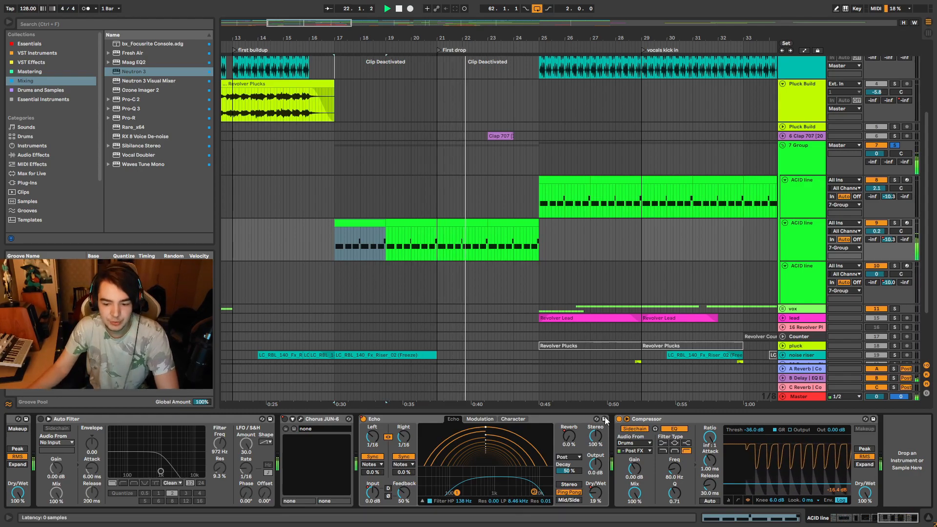
{"action": "key", "text": "space"}
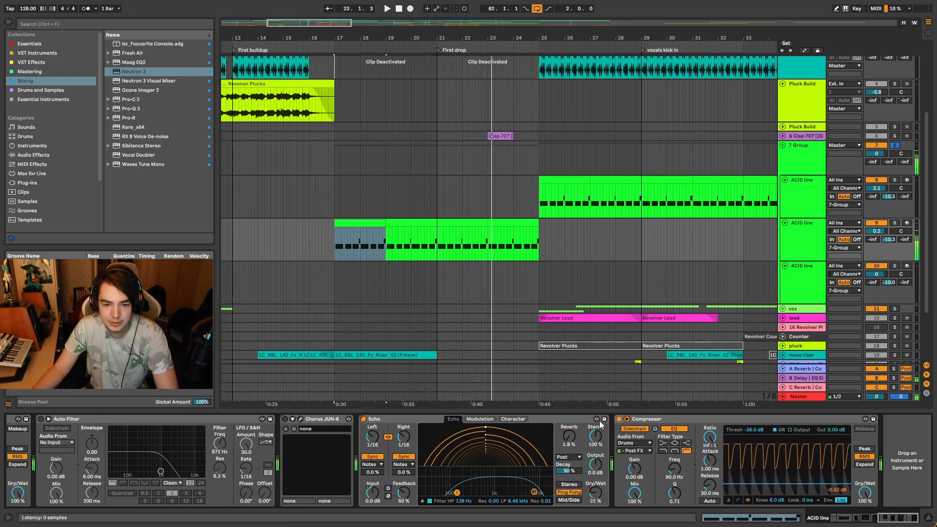
- Solo the first ACID line and play it from about bar 34, in the section where the vocals kick in
{"action": "scroll", "coordinate": [539, 210], "scroll_direction": "down", "scroll_amount": 3}
{"action": "scroll", "coordinate": [470, 201], "scroll_direction": "down", "scroll_amount": 3}
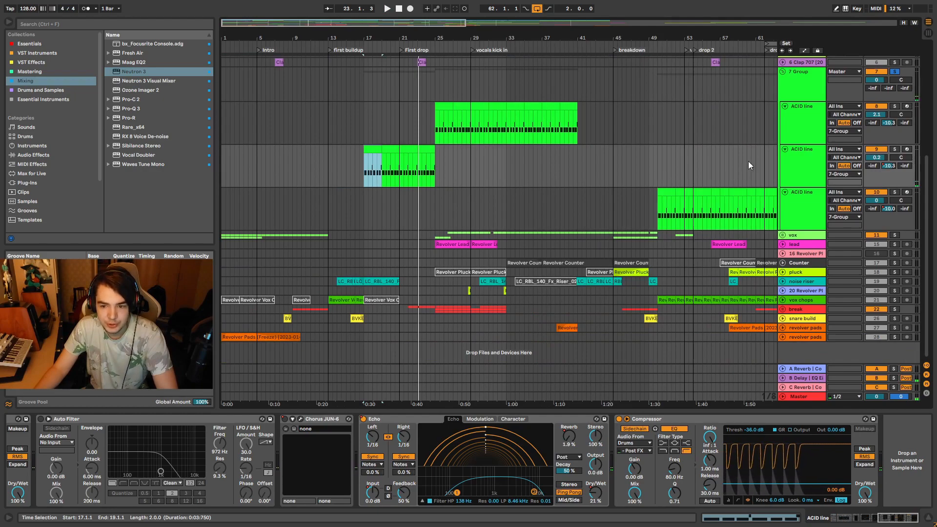
{"action": "left_click", "coordinate": [817, 120]}
{"action": "left_click", "coordinate": [893, 106]}
{"action": "left_click", "coordinate": [519, 54]}
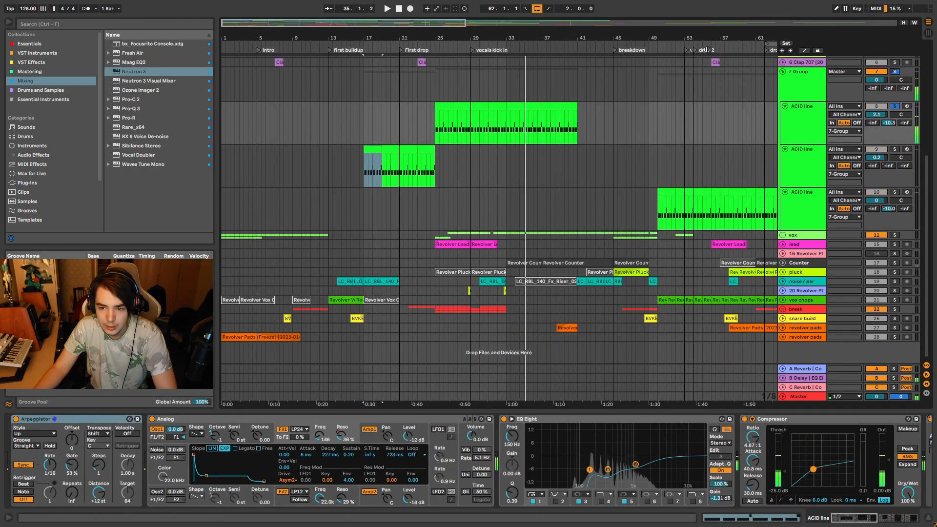
- Solo the third ACID line and play it from shortly before drop 2
{"action": "left_click", "coordinate": [676, 51]}
{"action": "left_click", "coordinate": [894, 193]}
{"action": "scroll", "coordinate": [683, 228], "scroll_direction": "down", "scroll_amount": 3}
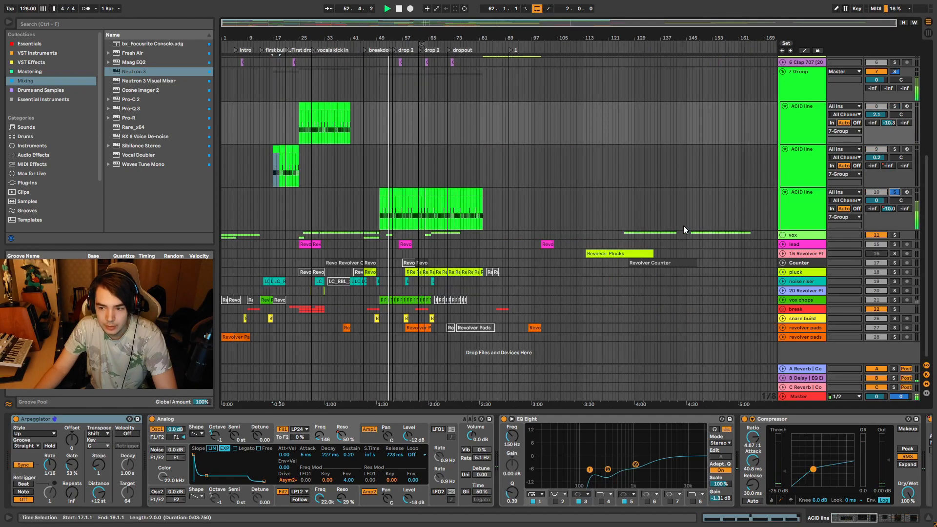
{"action": "scroll", "coordinate": [299, 241], "scroll_direction": "up", "scroll_amount": 3}
{"action": "scroll", "coordinate": [614, 259], "scroll_direction": "down", "scroll_amount": 3}
{"action": "scroll", "coordinate": [422, 259], "scroll_direction": "up", "scroll_amount": 3}
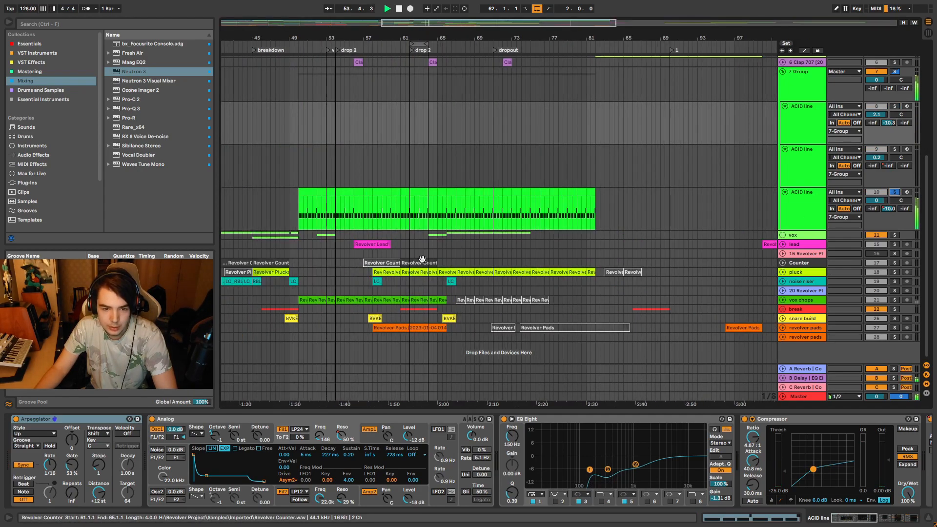
- Turn off the arrangement loop and play the full unsoloed arrangement from bar 51 through the start of drop 2
{"action": "left_click", "coordinate": [537, 8]}
{"action": "scroll", "coordinate": [362, 221], "scroll_direction": "up", "scroll_amount": 1}
{"action": "scroll", "coordinate": [307, 238], "scroll_direction": "up", "scroll_amount": 3}
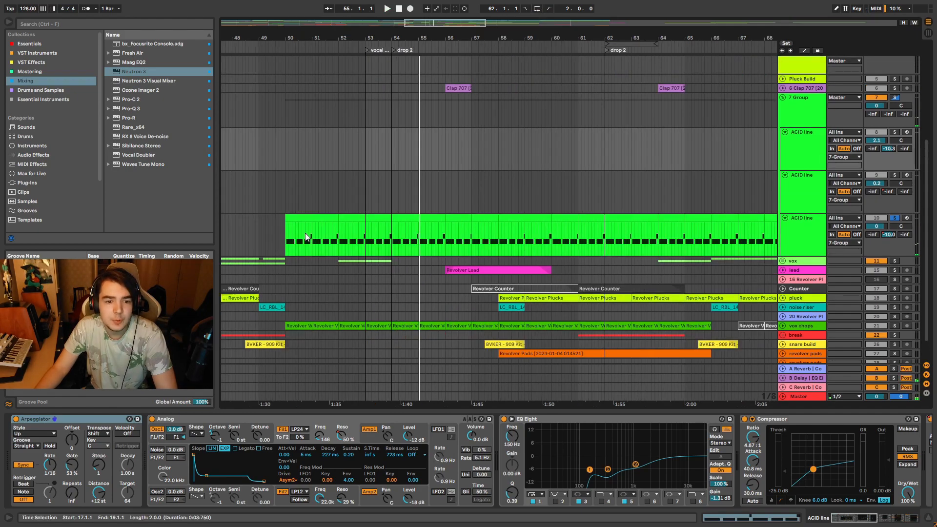
{"action": "left_click", "coordinate": [321, 43]}
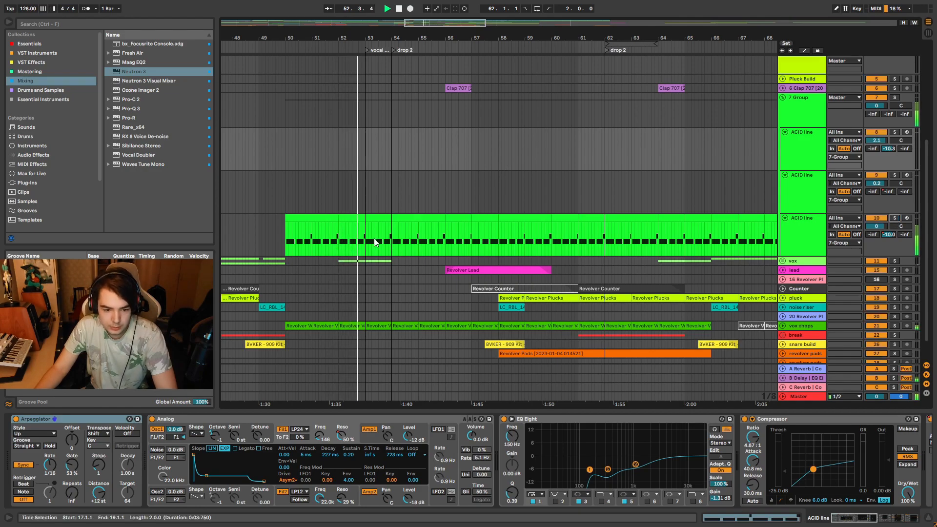
{"action": "scroll", "coordinate": [379, 230], "scroll_direction": "up", "scroll_amount": 1}
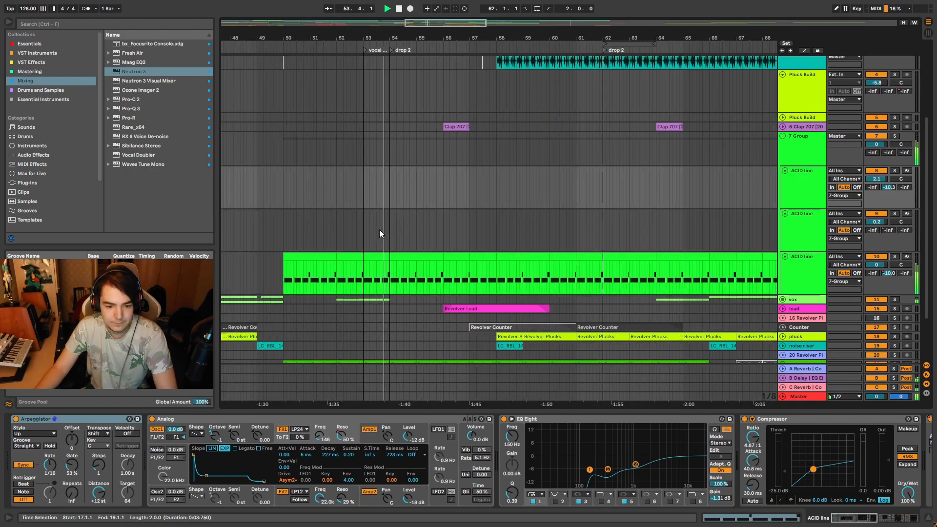
{"action": "scroll", "coordinate": [379, 229], "scroll_direction": "down", "scroll_amount": 3}
{"action": "scroll", "coordinate": [394, 219], "scroll_direction": "up", "scroll_amount": 3}
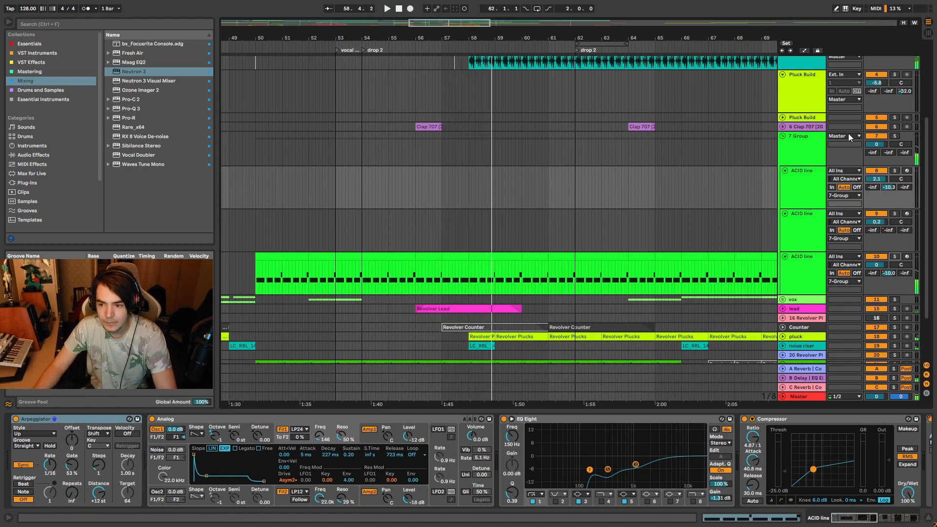
- Unfold the Clap 707 track and solo it for its clip at bar 56
{"action": "left_click", "coordinate": [783, 128]}
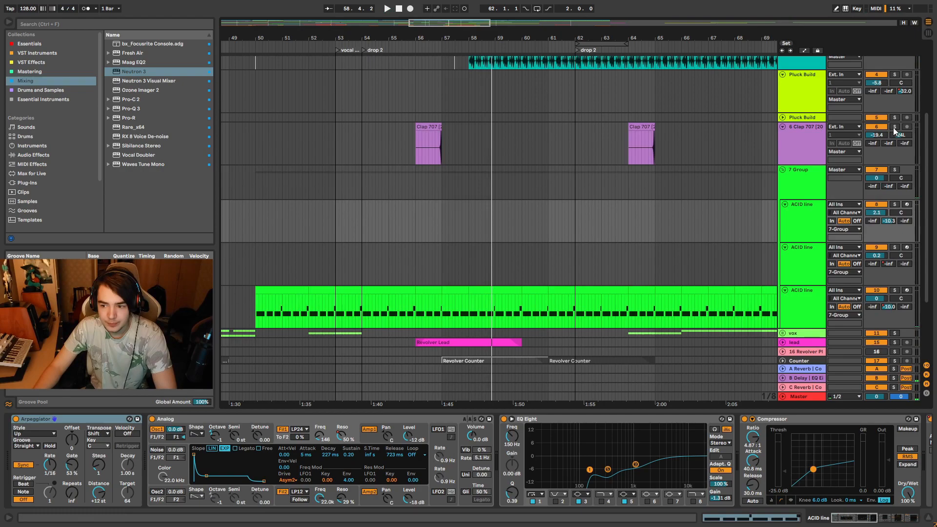
{"action": "scroll", "coordinate": [421, 232], "scroll_direction": "up", "scroll_amount": 5}
{"action": "scroll", "coordinate": [581, 220], "scroll_direction": "up", "scroll_amount": 5}
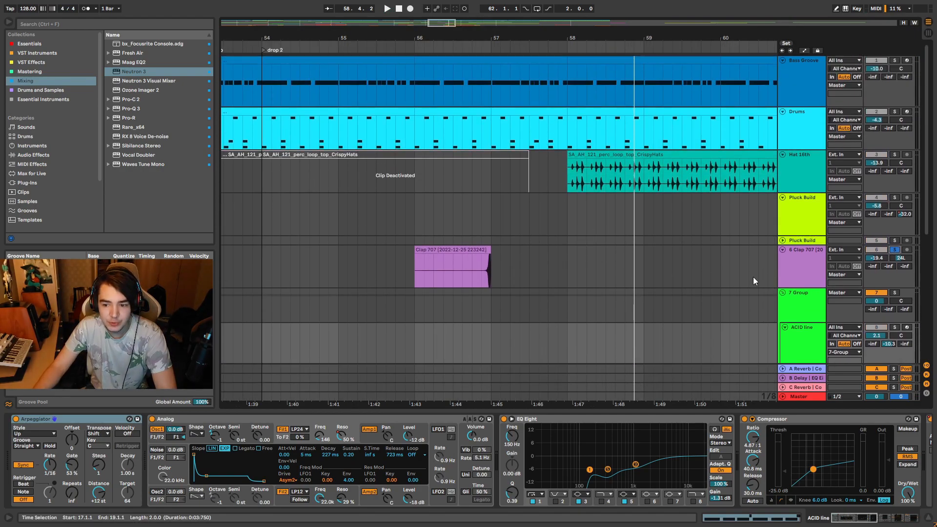
- Inspect the device chains of the Clap 707 and Drums tracks, ending on the clap's EQ Eight and Reverb
{"action": "left_click", "coordinate": [804, 262]}
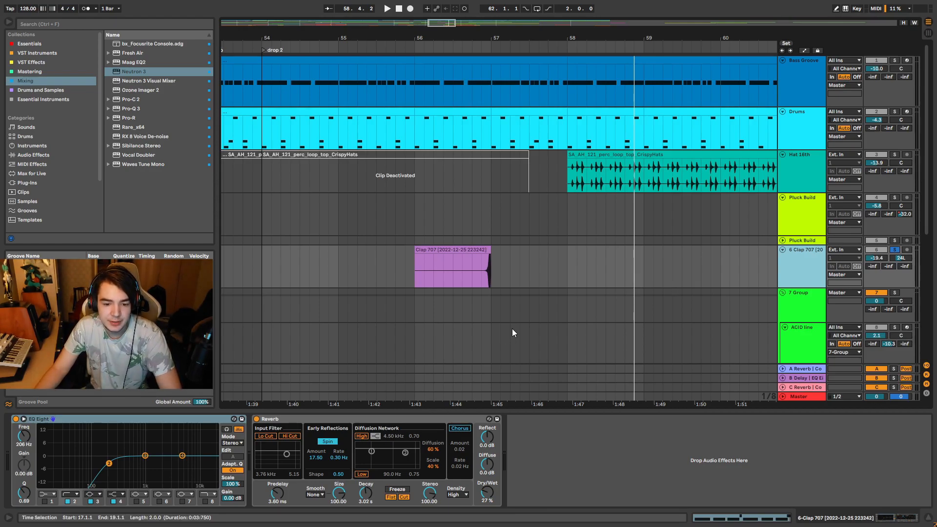
{"action": "left_click", "coordinate": [811, 116]}
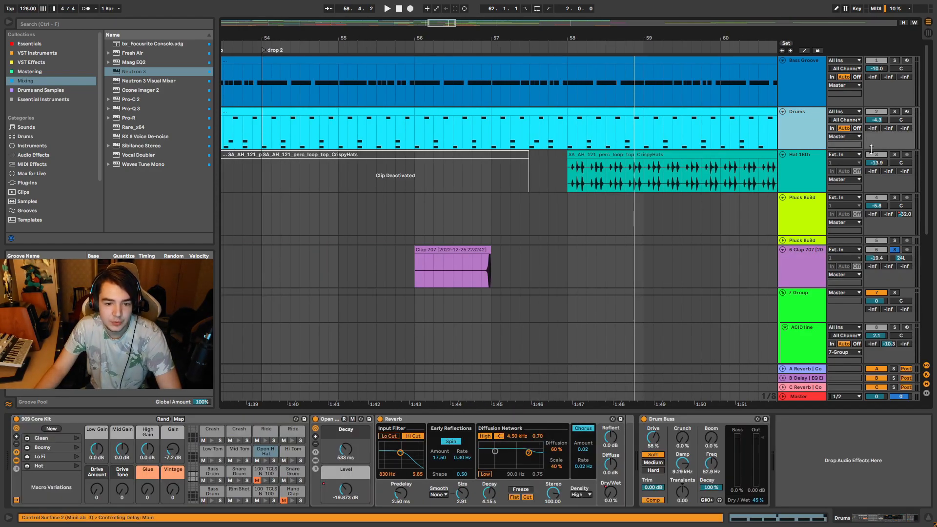
{"action": "scroll", "coordinate": [803, 249], "scroll_direction": "down", "scroll_amount": 1}
{"action": "left_click", "coordinate": [803, 249]}
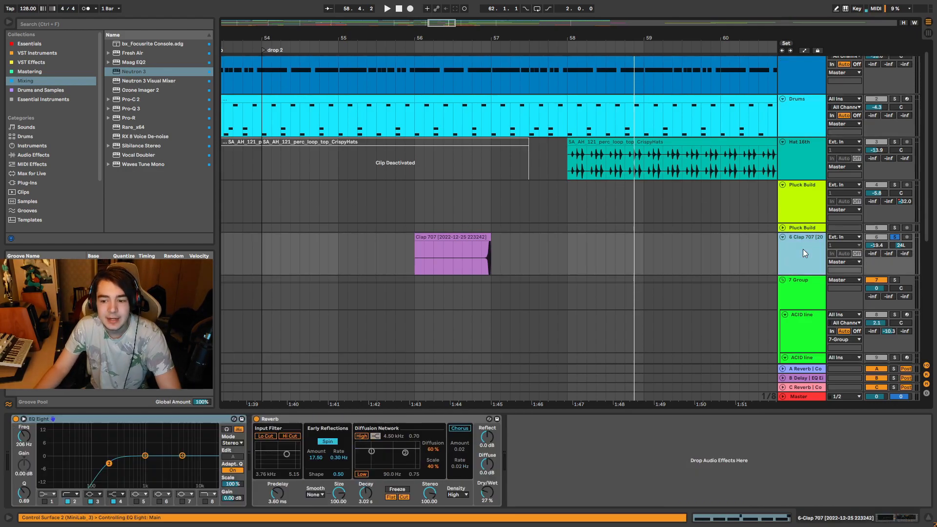
{"action": "scroll", "coordinate": [557, 288], "scroll_direction": "right", "scroll_amount": 4}
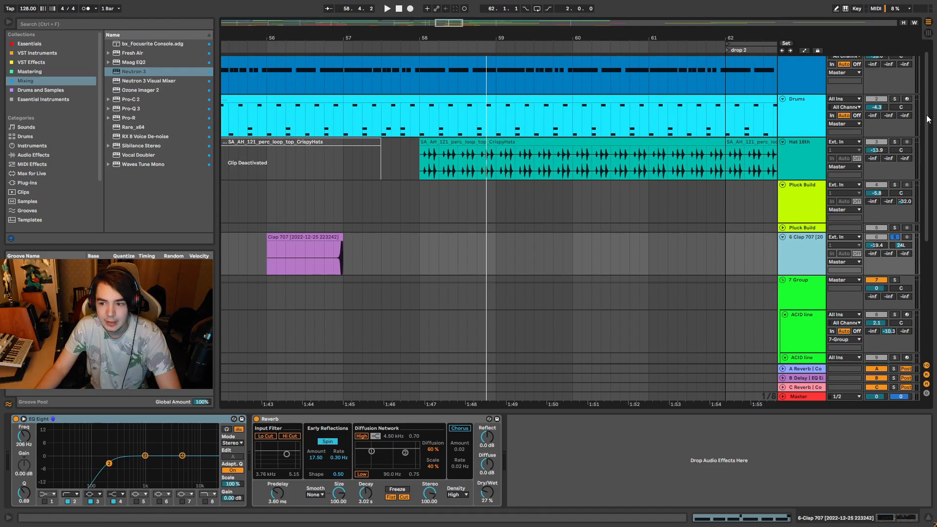
- Solo the Drums track together with Clap 707 and play both from the clap clip at bar 56
{"action": "left_click", "coordinate": [895, 99], "text": "ctrl"}
{"action": "scroll", "coordinate": [280, 273], "scroll_direction": "down", "scroll_amount": 3}
{"action": "scroll", "coordinate": [266, 263], "scroll_direction": "up", "scroll_amount": 3}
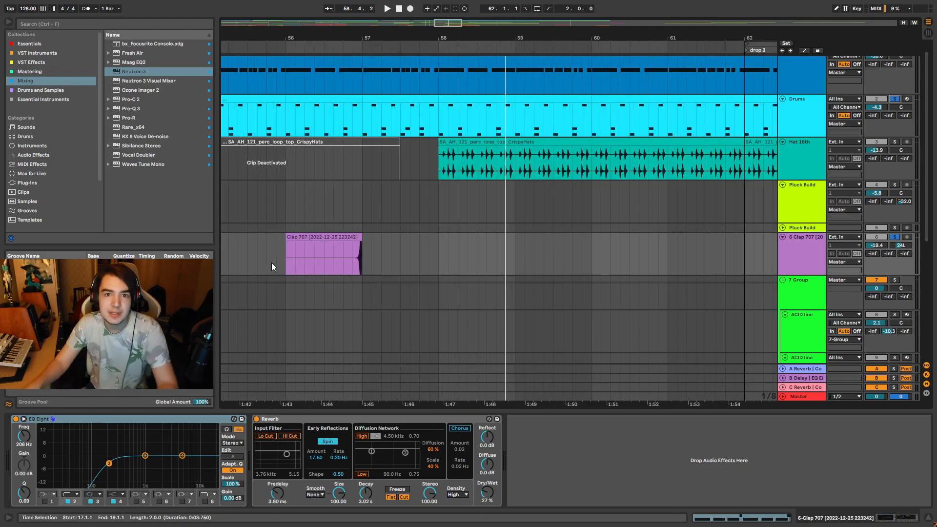
{"action": "left_click", "coordinate": [285, 47]}
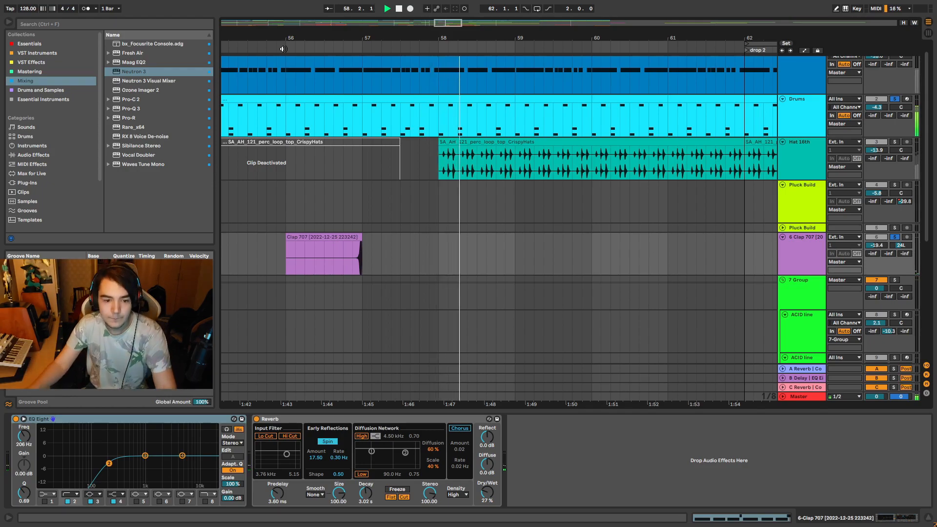
{"action": "key", "text": "space"}
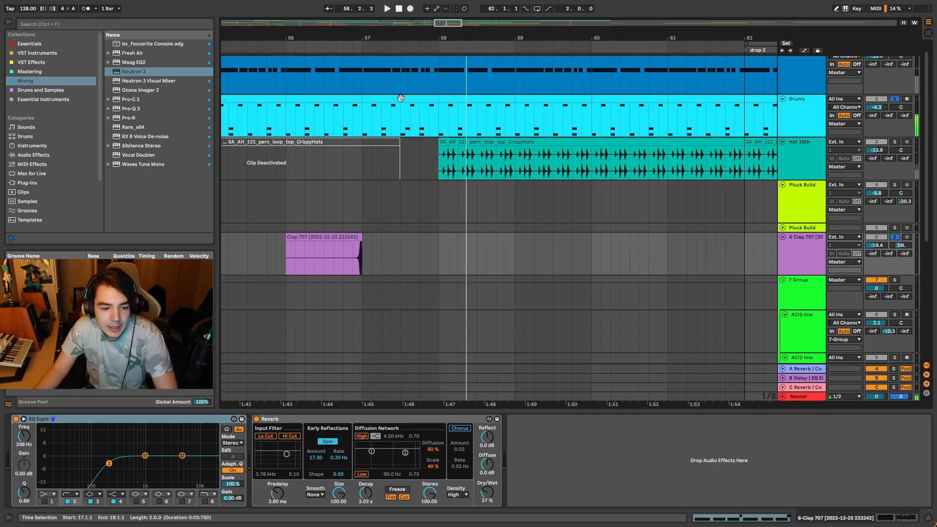
- Lower the clap's EQ Eight low-cut band to 10 Hz and play the end of its clip with the drums
{"action": "left_click", "coordinate": [296, 242]}
{"action": "left_click", "coordinate": [328, 50]}
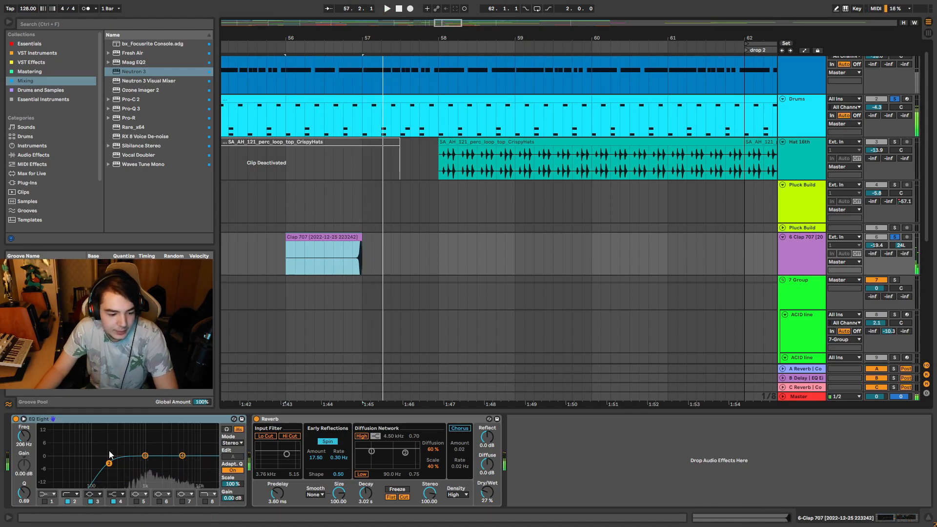
{"action": "left_click", "coordinate": [109, 463]}
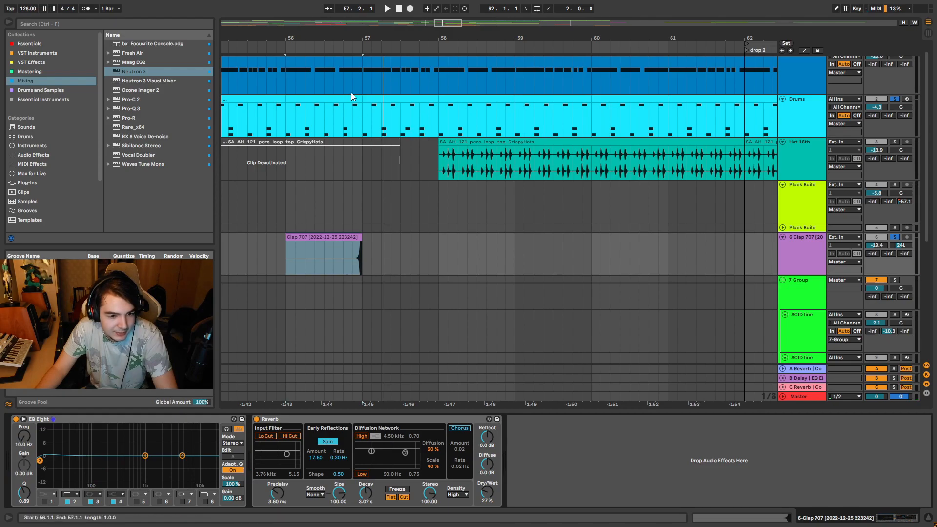
{"action": "left_click", "coordinate": [348, 46]}
{"action": "key", "text": "space"}
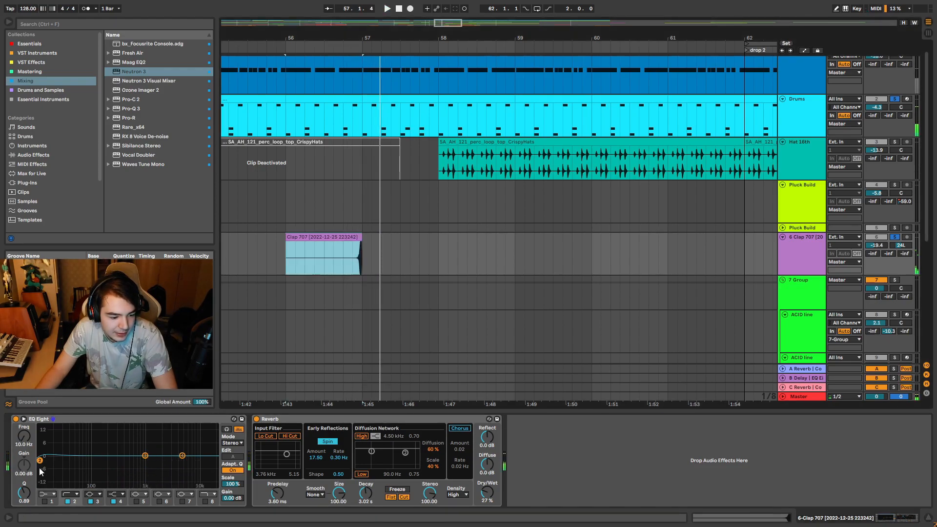
- Raise the clap's EQ Eight low-cut band to 167 Hz and play the clap with the drums before bar 57
{"action": "left_click_drag", "start_coordinate": [40, 468], "coordinate": [76, 468]}
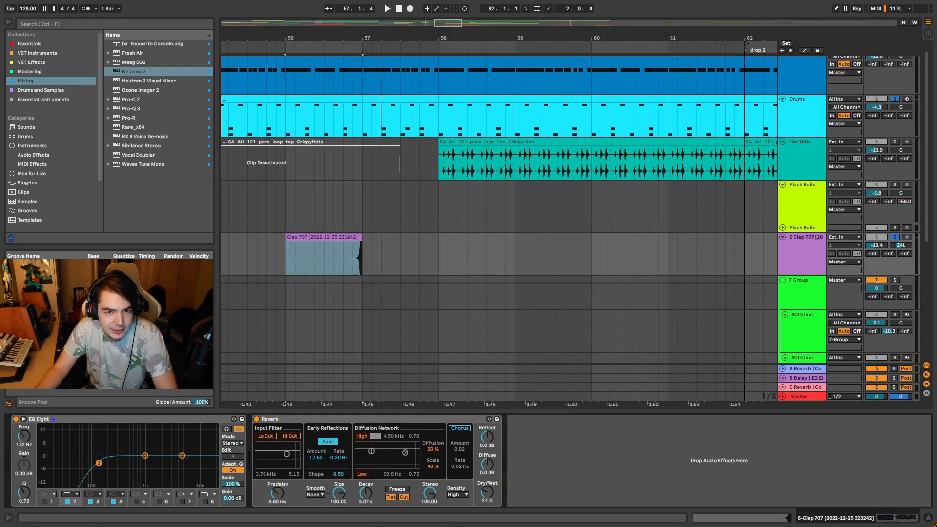
{"action": "left_click", "coordinate": [357, 43]}
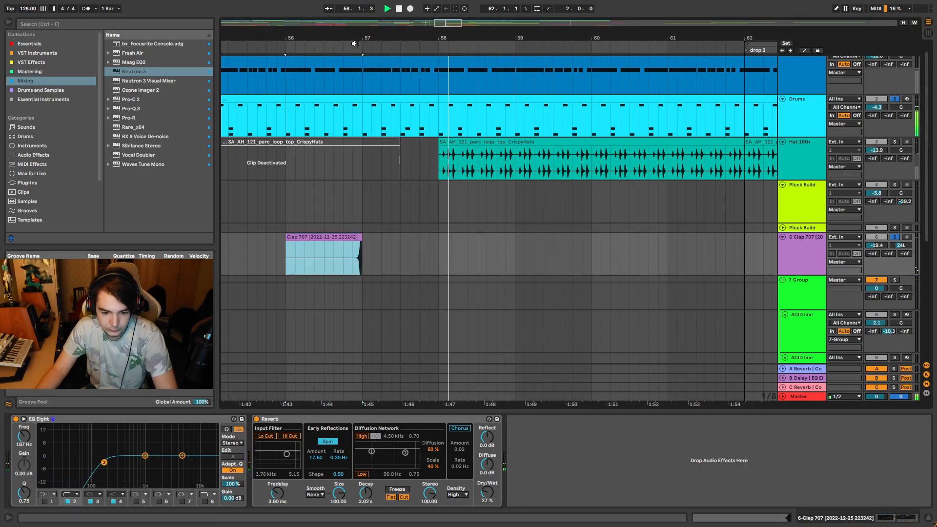
{"action": "key", "text": "space"}
- Unfold the lead track, solo it alone and select it around its clips from bar 25
{"action": "scroll", "coordinate": [459, 298], "scroll_direction": "down", "scroll_amount": 10}
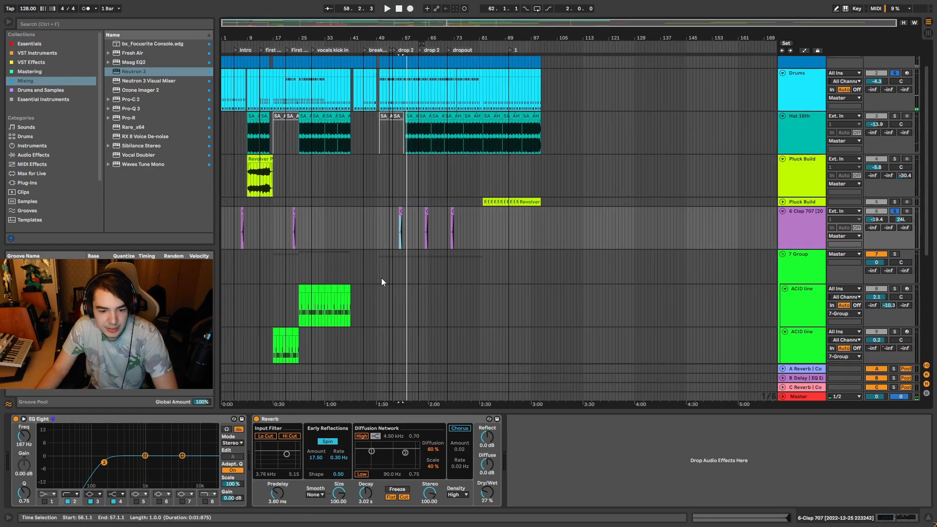
{"action": "scroll", "coordinate": [252, 180], "scroll_direction": "down", "scroll_amount": 5}
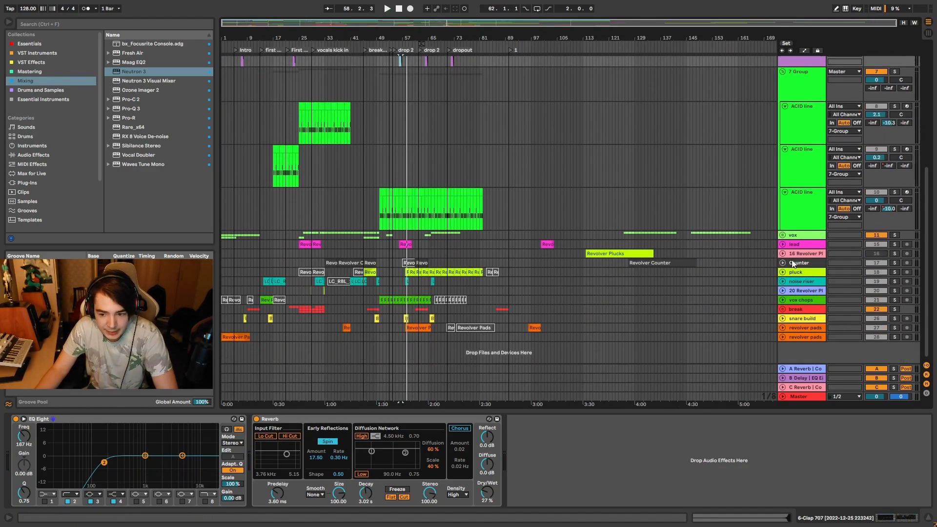
{"action": "left_click", "coordinate": [782, 244]}
{"action": "scroll", "coordinate": [296, 285], "scroll_direction": "up", "scroll_amount": 5}
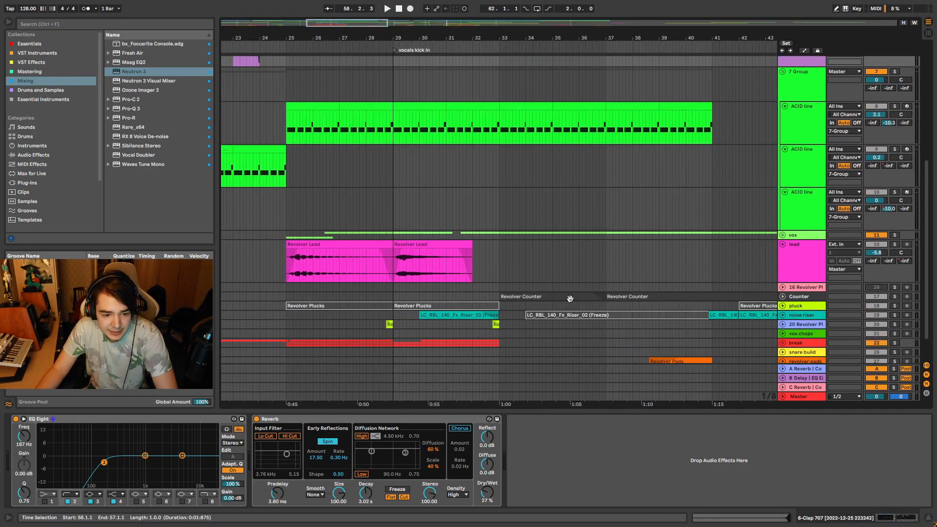
{"action": "scroll", "coordinate": [272, 209], "scroll_direction": "up", "scroll_amount": 3}
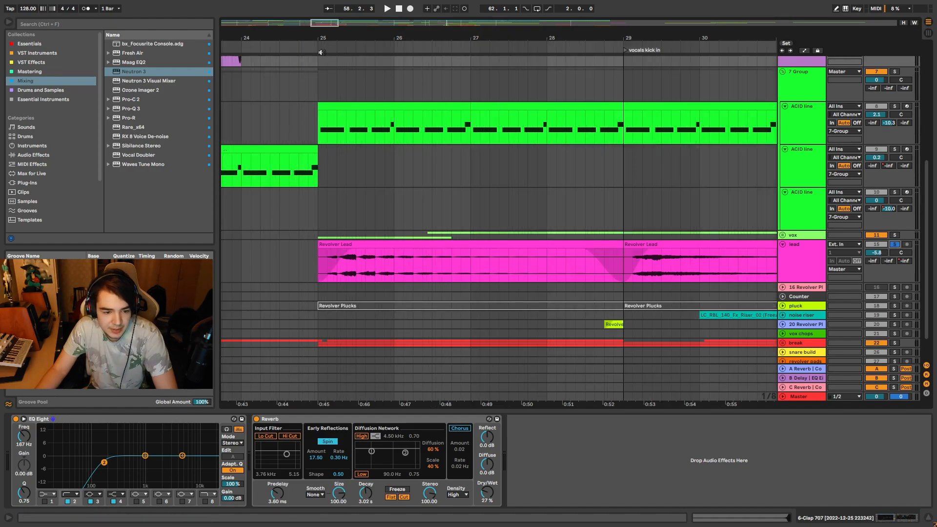
{"action": "left_click", "coordinate": [800, 253]}
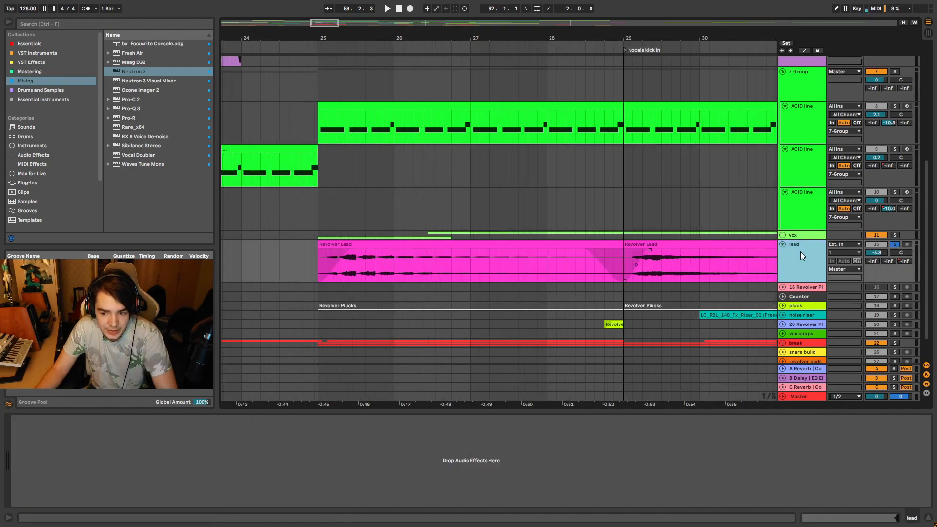
- Compare the soloed lead from bar 25 with the first clip's fade-in, without it, and with it restored
{"action": "mouse_move", "coordinate": [353, 250]}
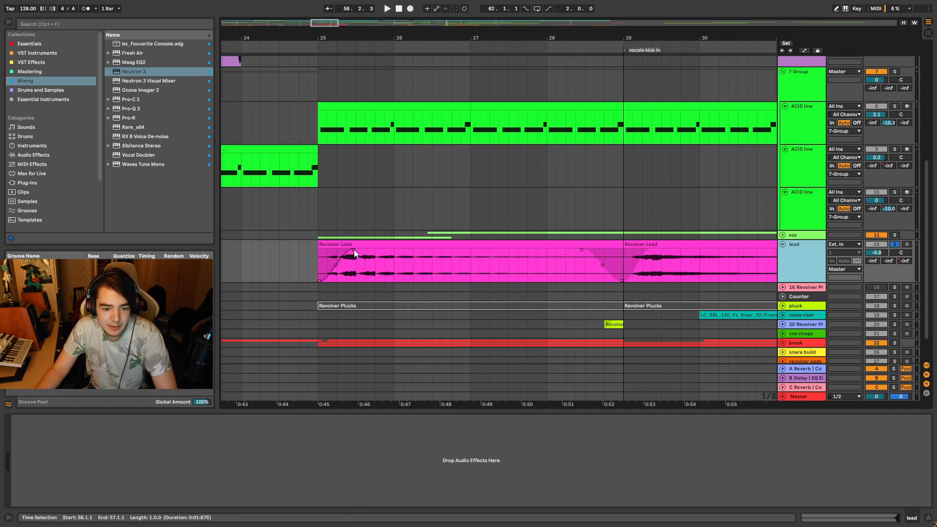
{"action": "left_click", "coordinate": [353, 249]}
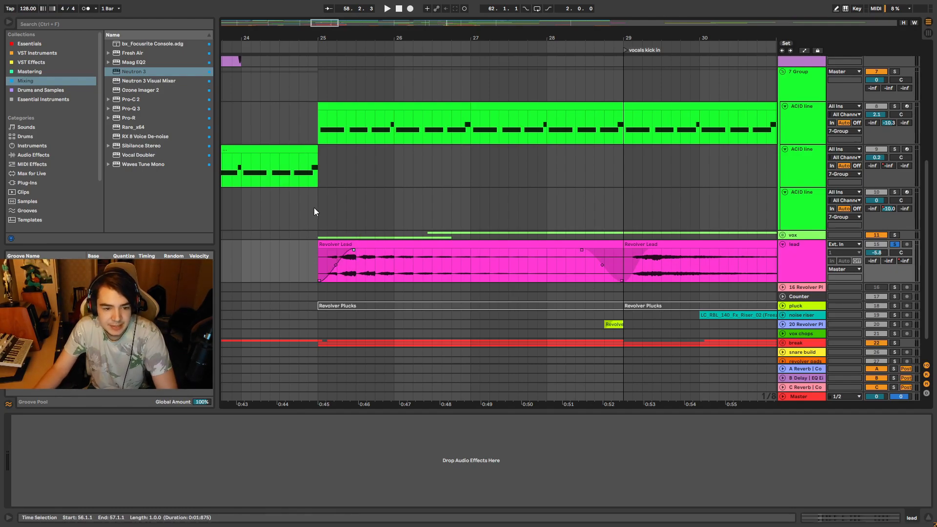
{"action": "left_click", "coordinate": [311, 47]}
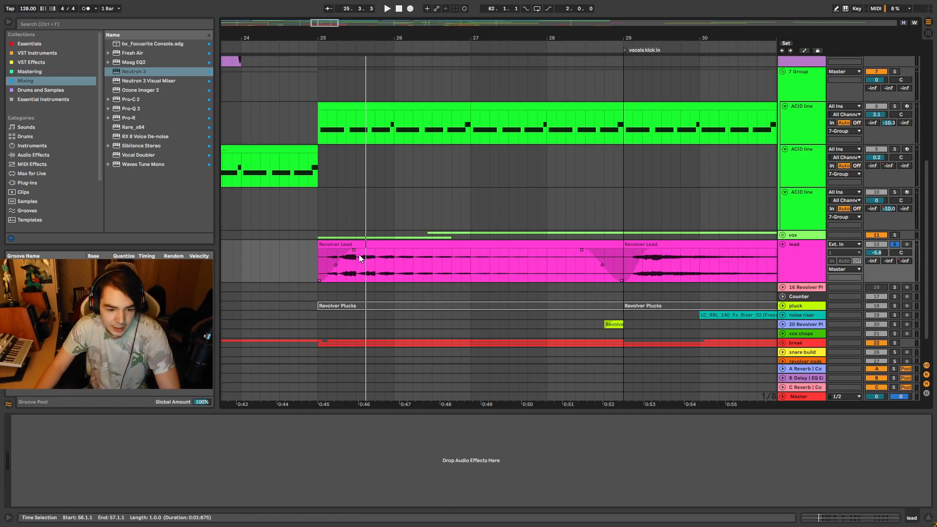
{"action": "left_click", "coordinate": [320, 43]}
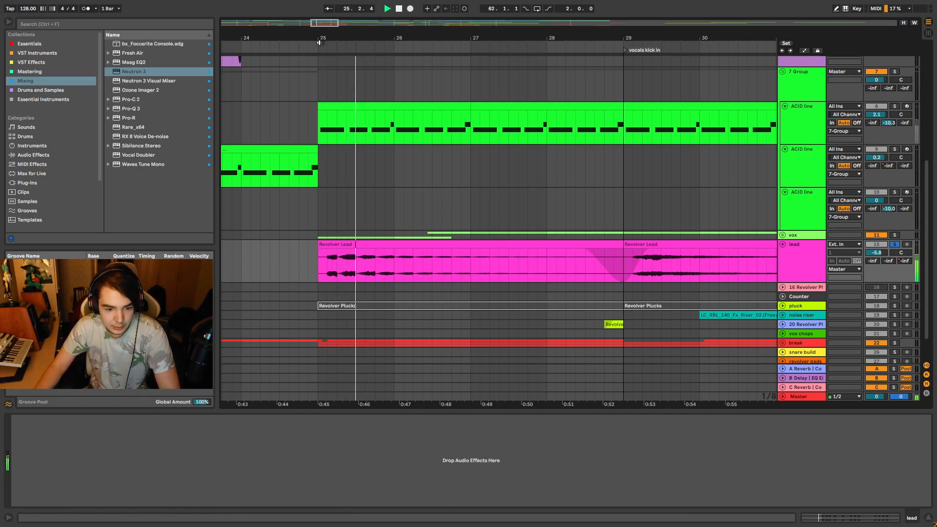
{"action": "left_click", "coordinate": [320, 43]}
{"action": "key", "text": "space"}
{"action": "key", "text": "space"}
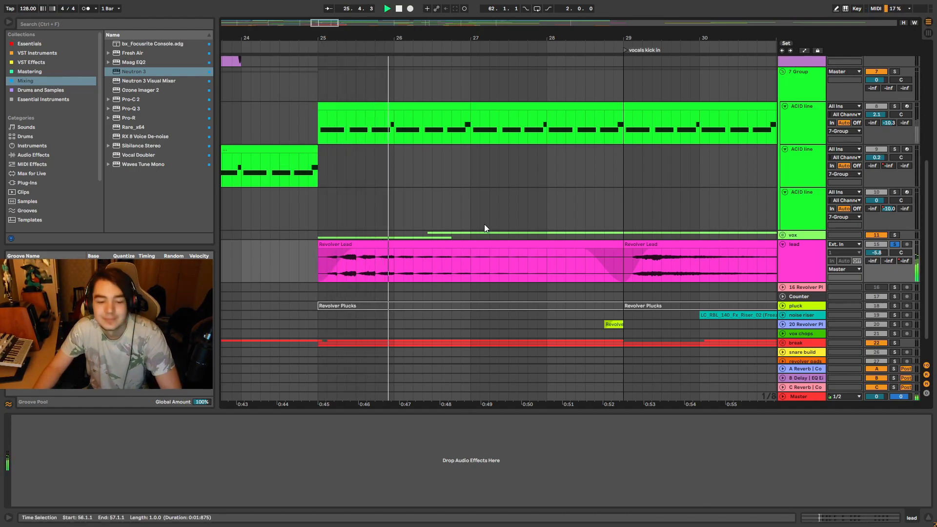
{"action": "key", "text": "space"}
- Fold the lead track, unfold the Counter track and select it around its clips from bar 33
{"action": "scroll", "coordinate": [442, 237], "scroll_direction": "down", "scroll_amount": 3}
{"action": "scroll", "coordinate": [434, 257], "scroll_direction": "down", "scroll_amount": 2}
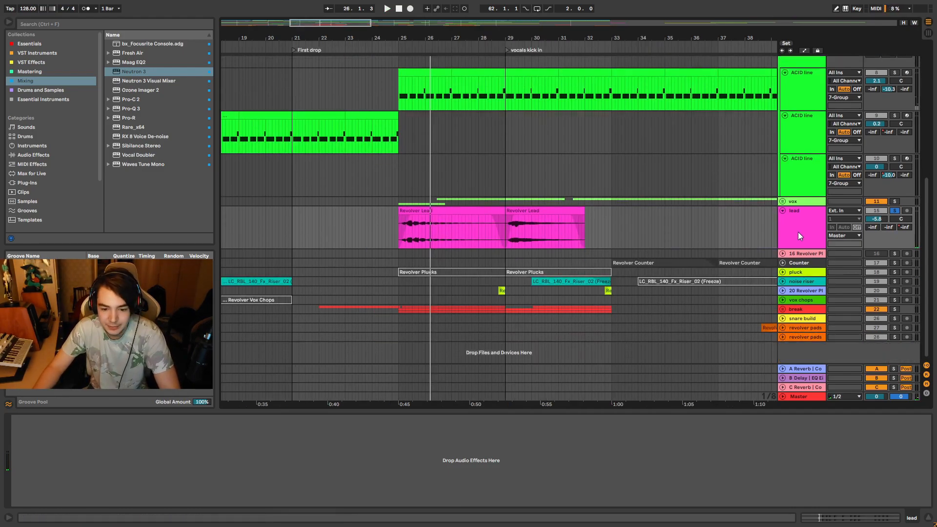
{"action": "left_click", "coordinate": [783, 211]}
{"action": "scroll", "coordinate": [587, 249], "scroll_direction": "down", "scroll_amount": 4}
{"action": "left_click", "coordinate": [782, 230]}
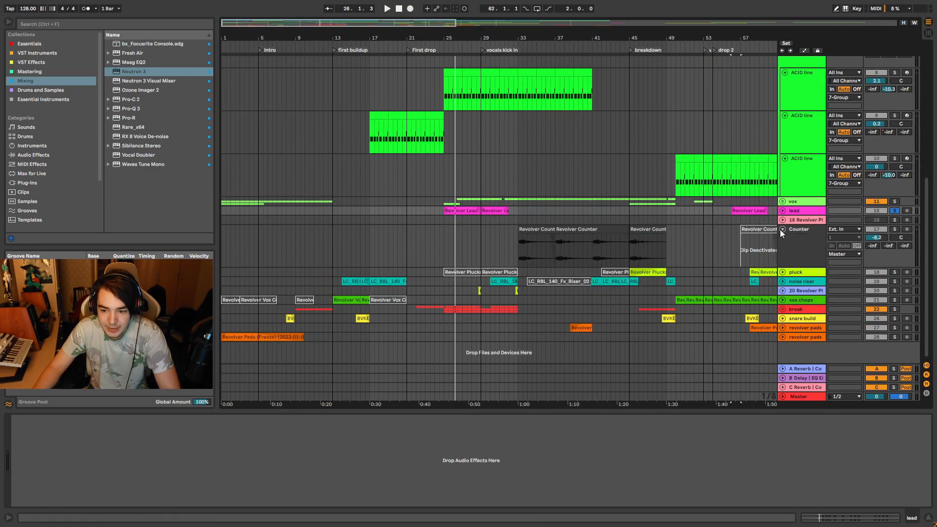
{"action": "scroll", "coordinate": [581, 257], "scroll_direction": "up", "scroll_amount": 4}
{"action": "left_click", "coordinate": [782, 256]}
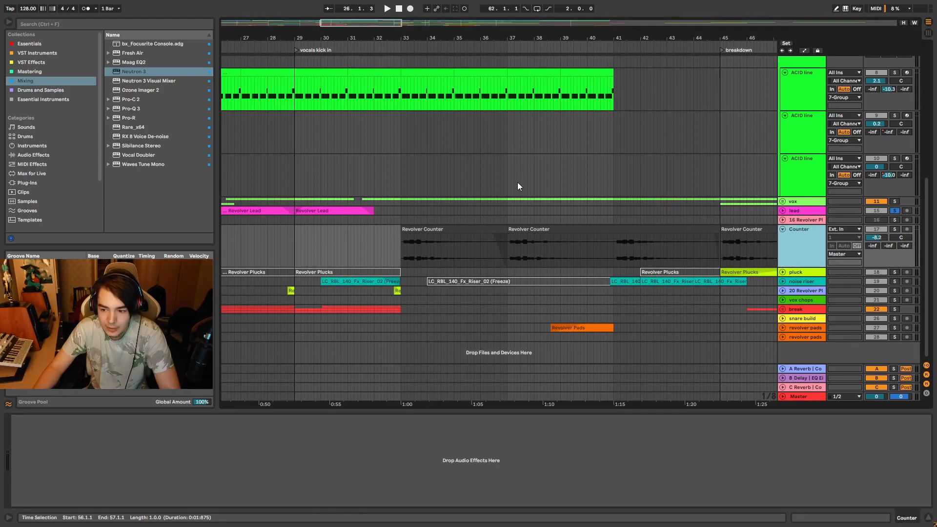
- Solo the Counter track along with the lead and play it from the start of its first clip at bar 33
{"action": "left_click", "coordinate": [397, 49]}
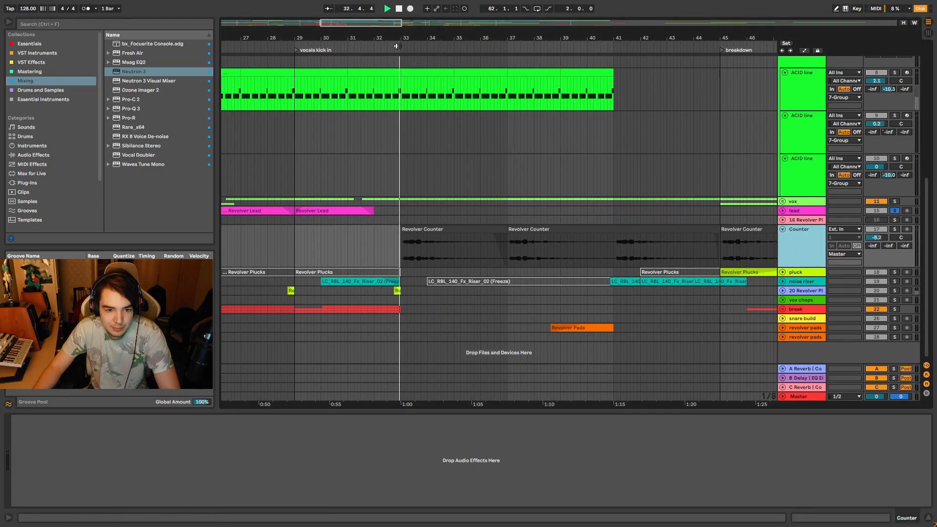
{"action": "left_click", "coordinate": [894, 229]}
{"action": "scroll", "coordinate": [460, 176], "scroll_direction": "up", "scroll_amount": 4}
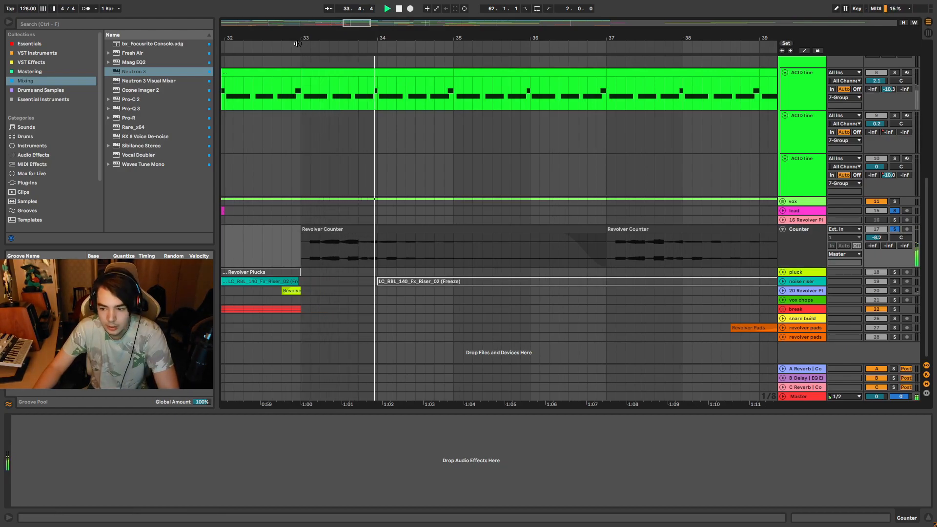
{"action": "scroll", "coordinate": [400, 265], "scroll_direction": "down", "scroll_amount": 4}
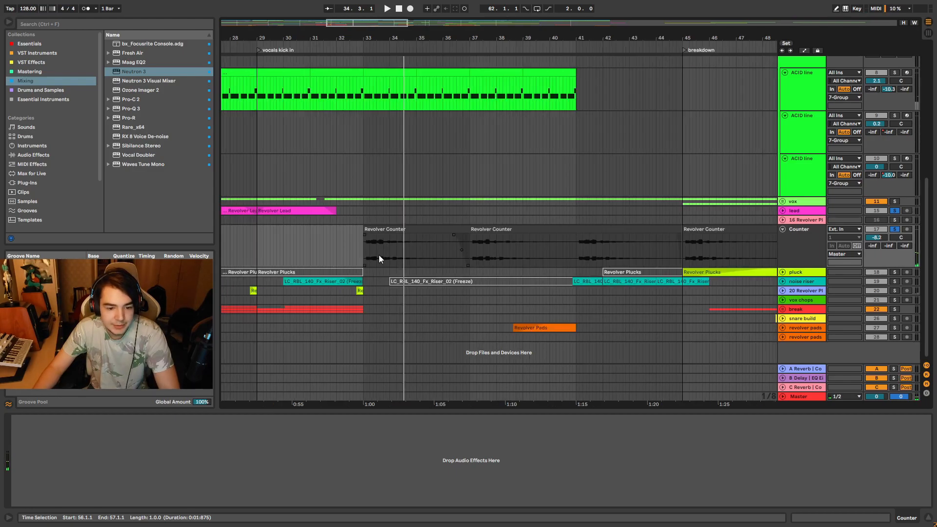
- Unfold the lead and noise riser tracks to show their clips alongside the Counter track
{"action": "left_click", "coordinate": [783, 210]}
{"action": "scroll", "coordinate": [404, 211], "scroll_direction": "down", "scroll_amount": 4}
{"action": "scroll", "coordinate": [366, 282], "scroll_direction": "down", "scroll_amount": 2}
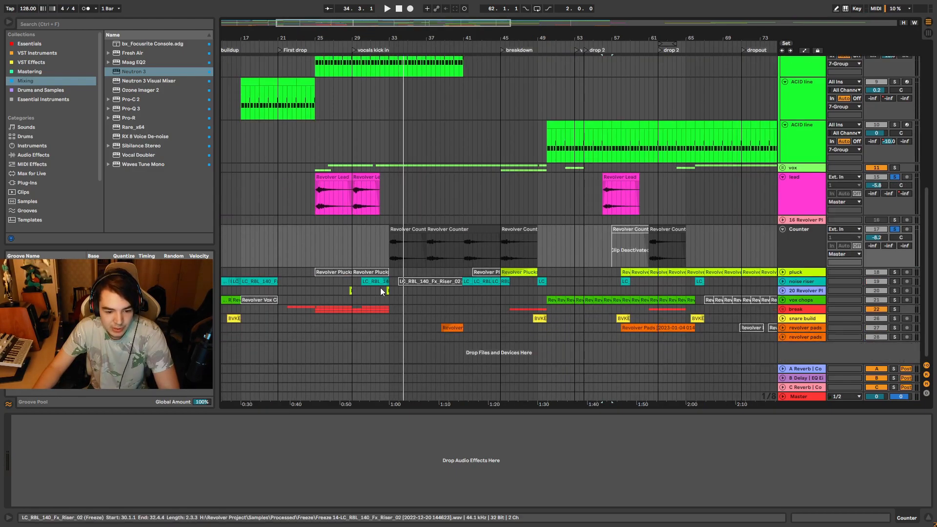
{"action": "left_click", "coordinate": [783, 281]}
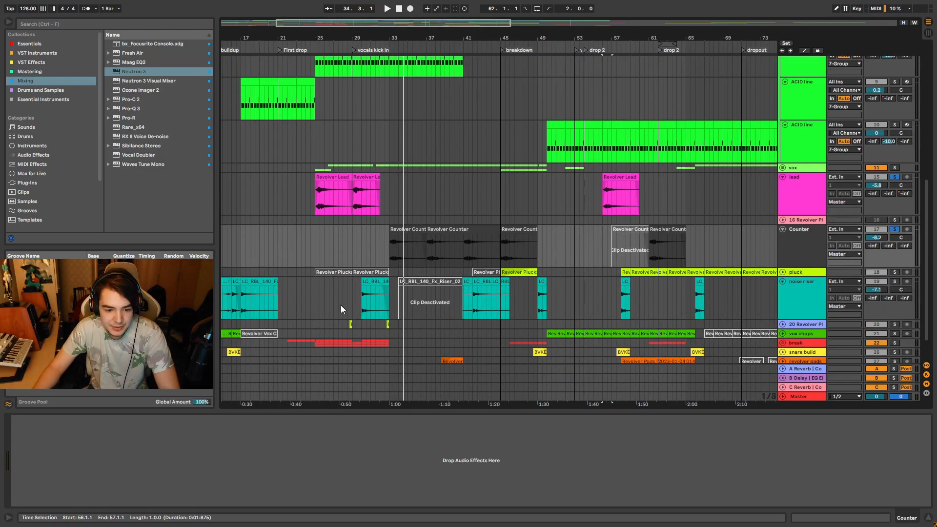
- Examine where the noise riser clips sit relative to the lead and Counter clips, from the first buildup through drop 2
{"action": "scroll", "coordinate": [341, 306], "scroll_direction": "up", "scroll_amount": 1}
{"action": "scroll", "coordinate": [403, 306], "scroll_direction": "up", "scroll_amount": 1}
{"action": "scroll", "coordinate": [402, 306], "scroll_direction": "down", "scroll_amount": 1}
{"action": "scroll", "coordinate": [399, 306], "scroll_direction": "down", "scroll_amount": 1}
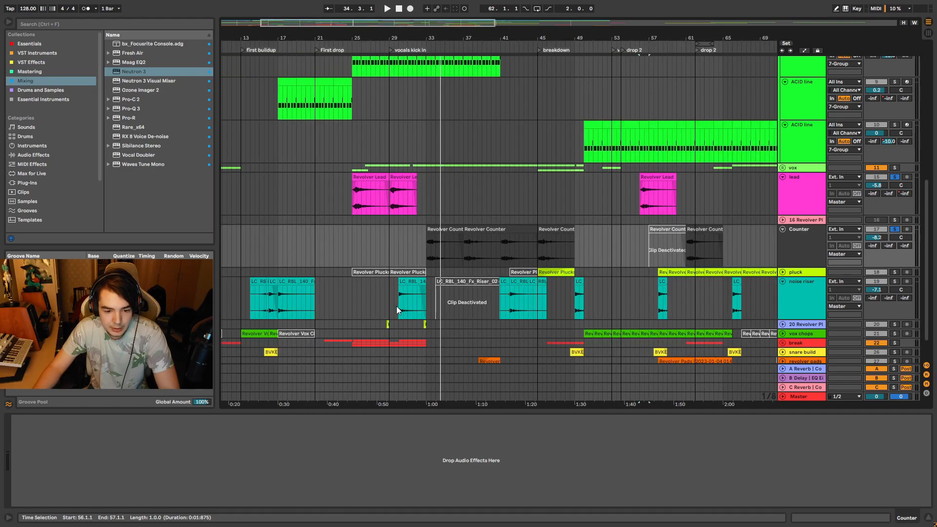
{"action": "scroll", "coordinate": [241, 299], "scroll_direction": "up", "scroll_amount": 1}
{"action": "scroll", "coordinate": [320, 293], "scroll_direction": "up", "scroll_amount": 1}
{"action": "scroll", "coordinate": [320, 293], "scroll_direction": "down", "scroll_amount": 2}
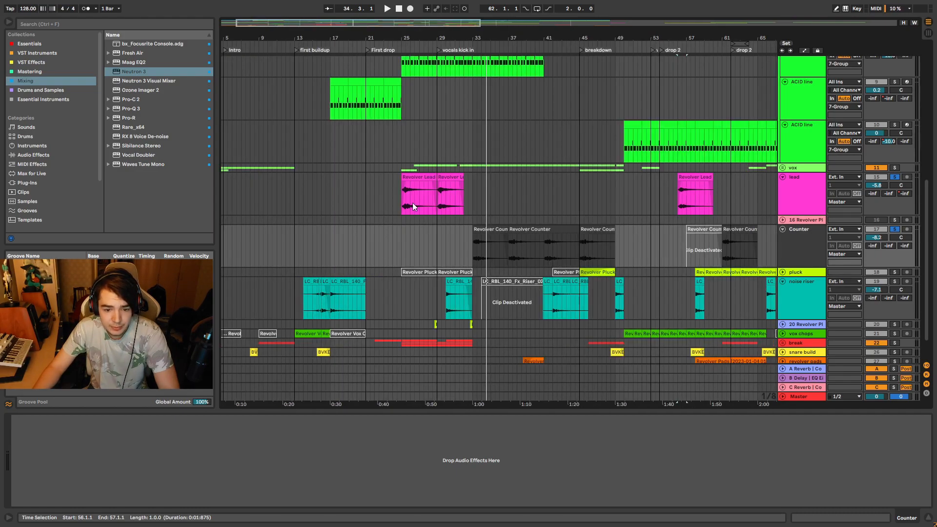
{"action": "scroll", "coordinate": [322, 301], "scroll_direction": "up", "scroll_amount": 2}
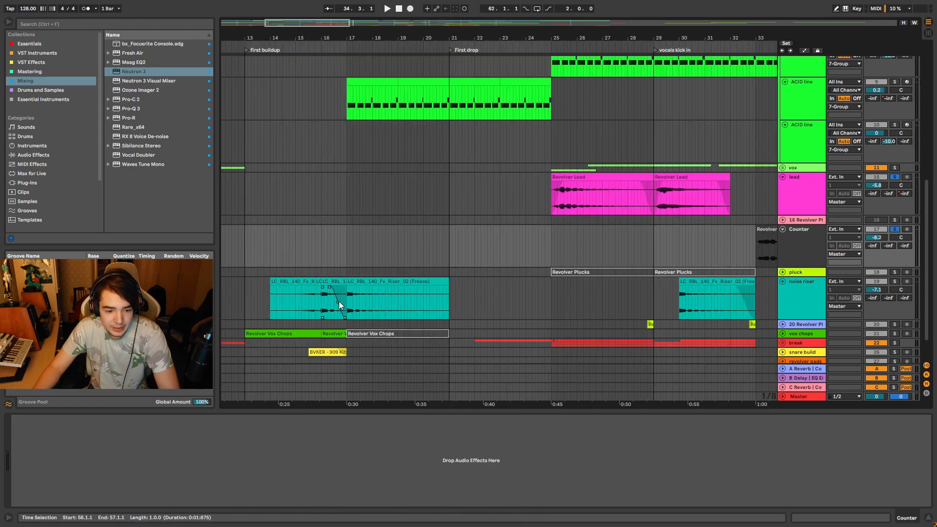
- Solo only the noise riser track and play its overlapping riser clips across bar 17 before the first drop
{"action": "scroll", "coordinate": [338, 305], "scroll_direction": "up", "scroll_amount": 1}
{"action": "left_click", "coordinate": [898, 295]}
{"action": "scroll", "coordinate": [898, 294], "scroll_direction": "down", "scroll_amount": 2}
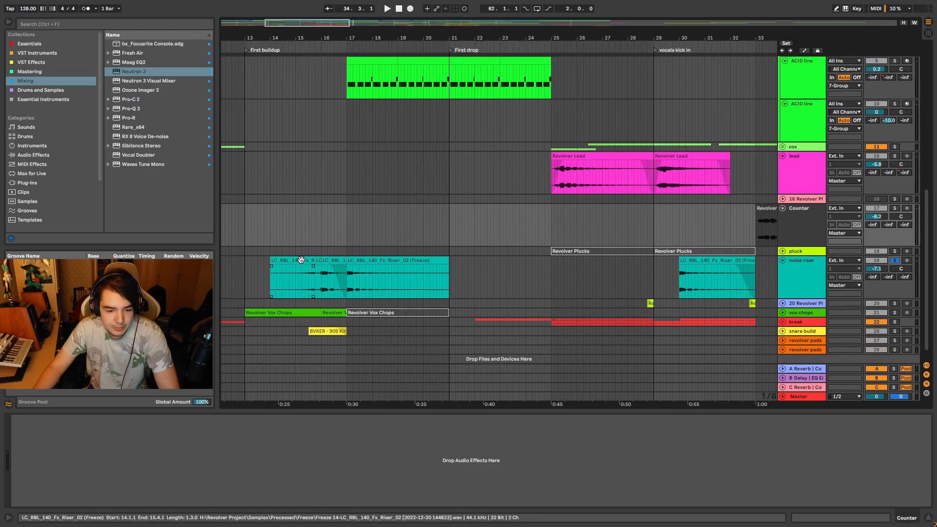
{"action": "scroll", "coordinate": [306, 277], "scroll_direction": "up", "scroll_amount": 2}
{"action": "left_click", "coordinate": [403, 44]}
{"action": "key", "text": "space"}
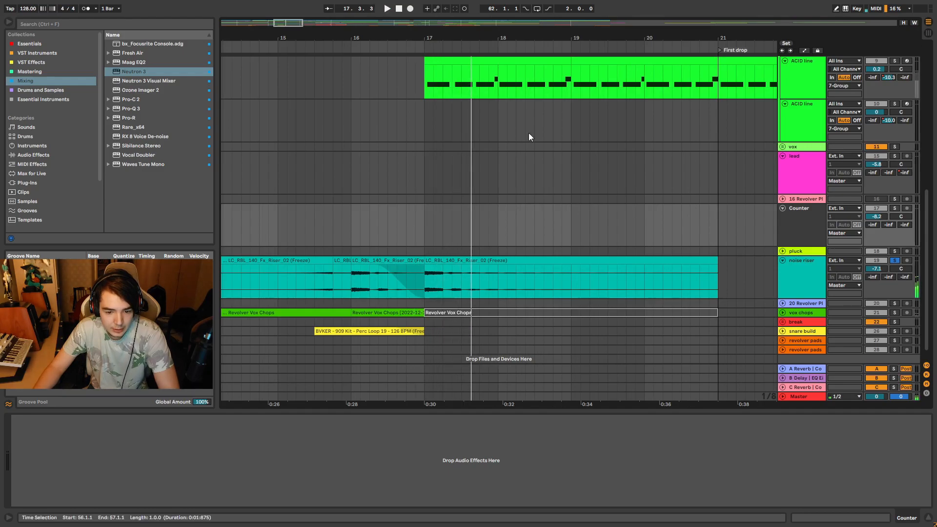
- Select the noise riser track and replay its soloed riser clips, starting from bar 15 of the first buildup
{"action": "left_click", "coordinate": [792, 268]}
{"action": "scroll", "coordinate": [544, 270], "scroll_direction": "down", "scroll_amount": 3}
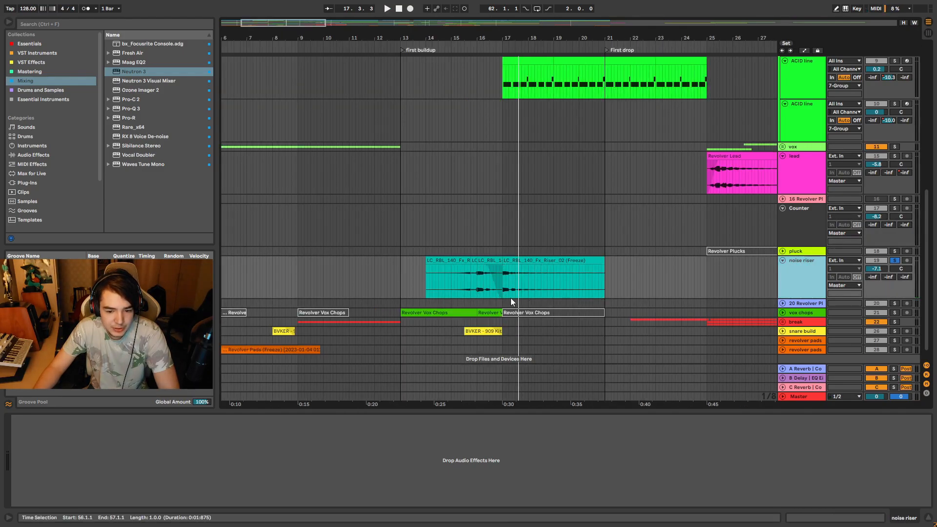
{"action": "scroll", "coordinate": [528, 289], "scroll_direction": "up", "scroll_amount": 4}
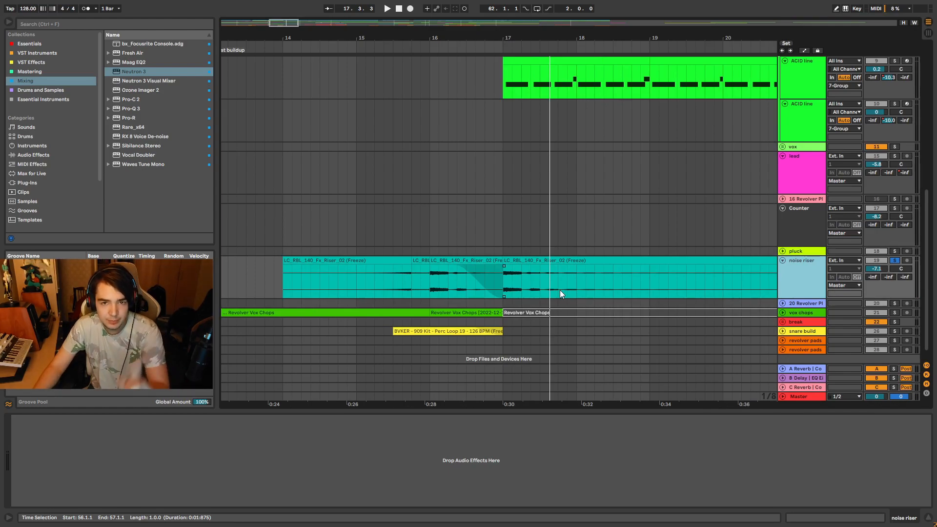
{"action": "left_click", "coordinate": [484, 46]}
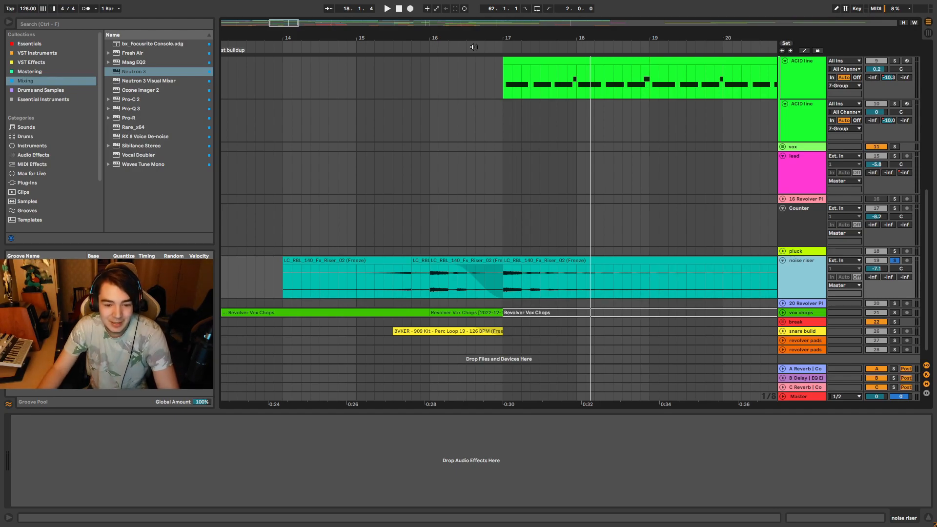
{"action": "left_click", "coordinate": [347, 42]}
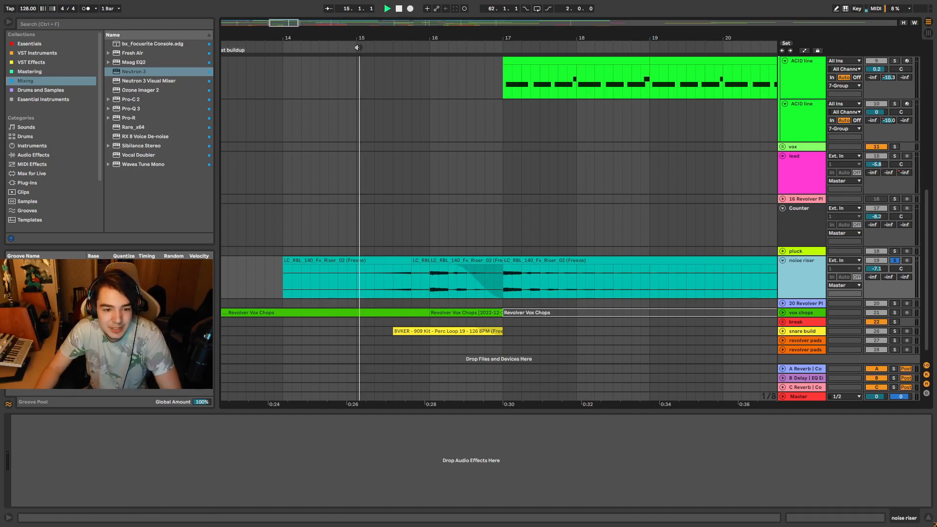
- Unsolo the noise riser track and show the start of the Master track's effect chain with its Reverb and EQ Eight devices
{"action": "left_click", "coordinate": [896, 261]}
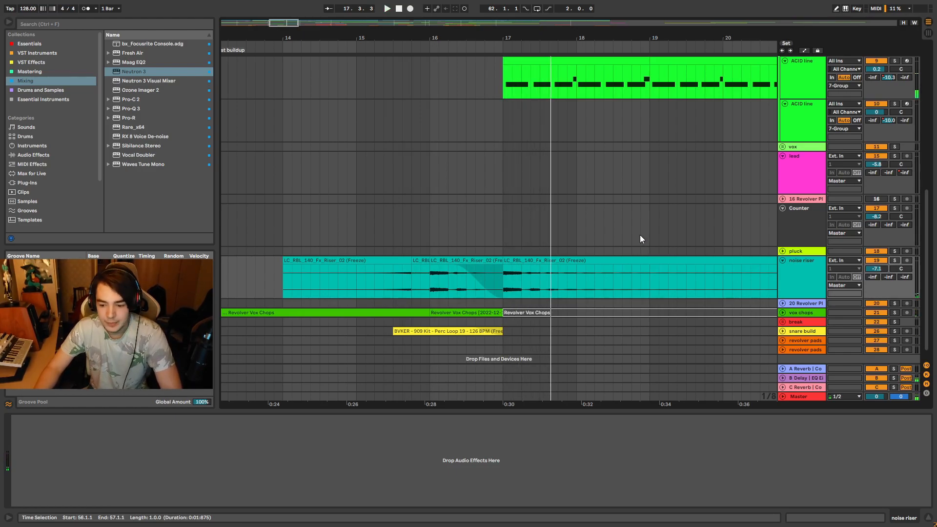
{"action": "left_click", "coordinate": [808, 399]}
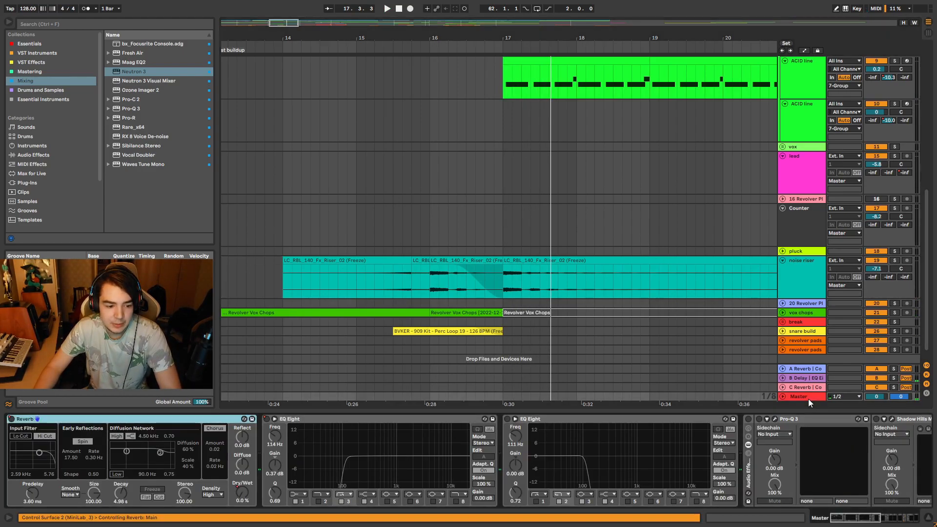
{"action": "left_click_drag", "start_coordinate": [853, 522], "coordinate": [828, 522]}
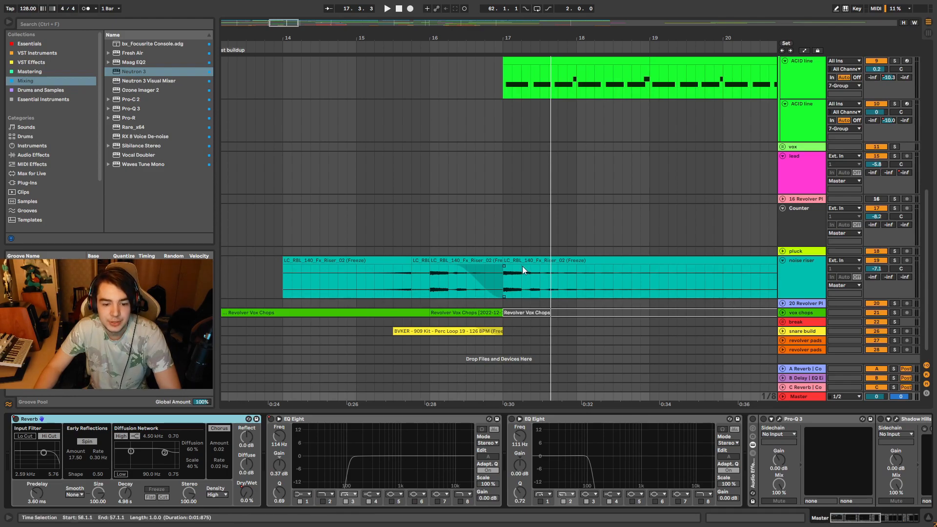
- Play the arrangement from the second half of the first buildup, between bars 15 and 16
{"action": "scroll", "coordinate": [516, 264], "scroll_direction": "down", "scroll_amount": 6}
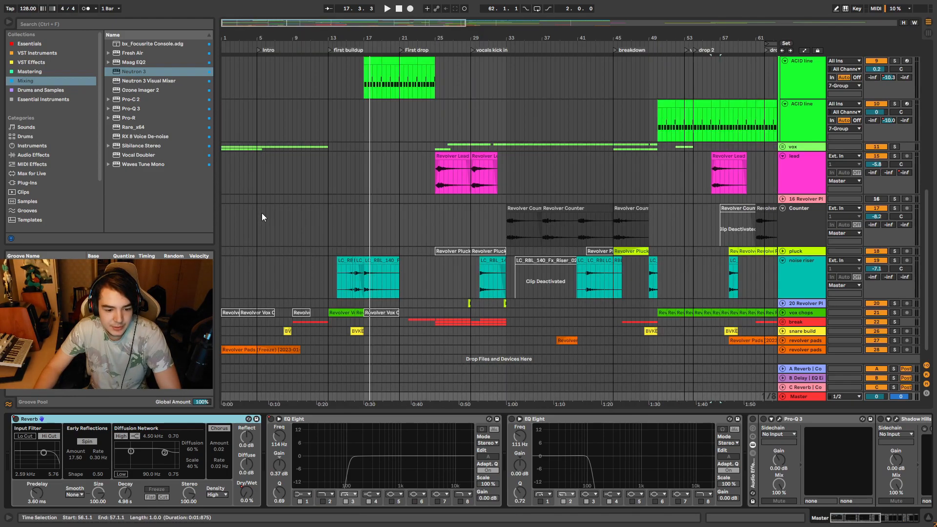
{"action": "scroll", "coordinate": [262, 217], "scroll_direction": "up", "scroll_amount": 3}
{"action": "scroll", "coordinate": [549, 239], "scroll_direction": "up", "scroll_amount": 3}
{"action": "left_click", "coordinate": [520, 51]}
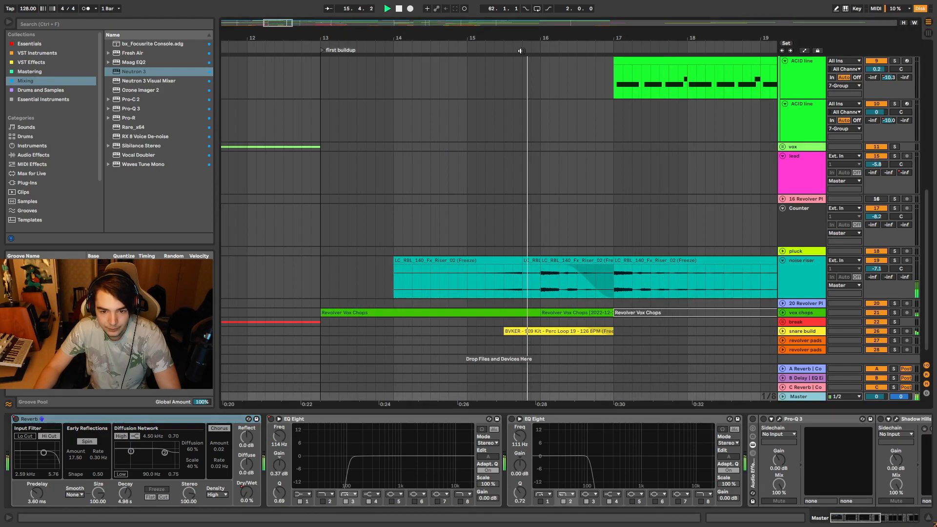
- Expand and solo the vox chops track, and play it from bar 13 with its device chain shown
{"action": "left_click", "coordinate": [783, 313]}
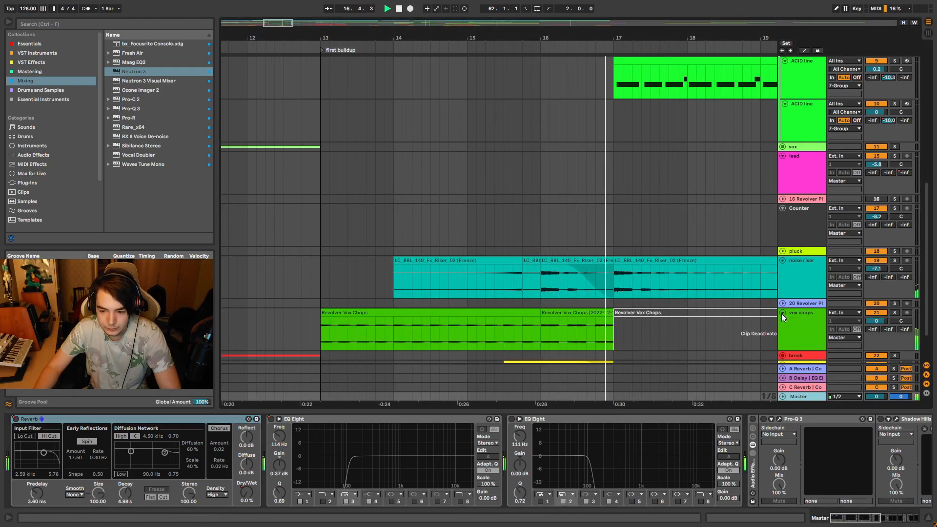
{"action": "left_click", "coordinate": [894, 313]}
{"action": "scroll", "coordinate": [723, 263], "scroll_direction": "down", "scroll_amount": 2}
{"action": "left_click", "coordinate": [347, 50]}
{"action": "left_click", "coordinate": [801, 286]}
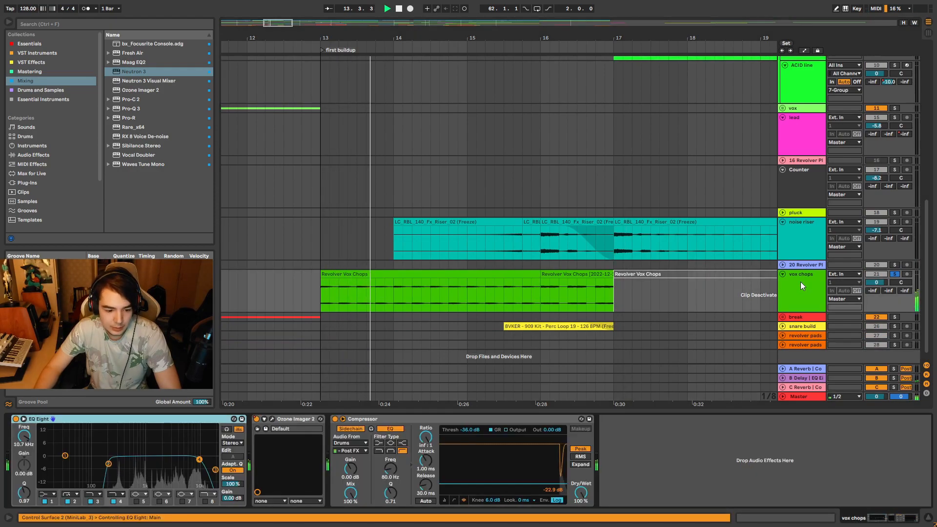
- Inspect the Ozone Imager 2 settings on the vox chops while replaying the first buildup, then close the plugin and stop playback
{"action": "left_click", "coordinate": [272, 419]}
{"action": "left_click_drag", "start_coordinate": [361, 76], "coordinate": [511, 131]}
{"action": "left_click", "coordinate": [366, 50]}
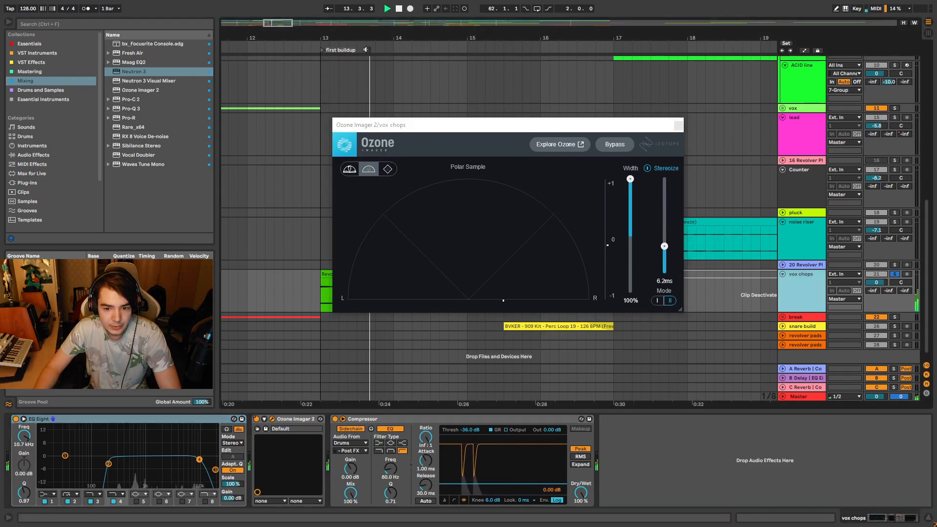
{"action": "left_click", "coordinate": [679, 125]}
{"action": "key", "text": "space"}
- Play the end of the first buildup from the middle of bar 15 and turn off the solo on vox chops
{"action": "scroll", "coordinate": [583, 288], "scroll_direction": "up", "scroll_amount": 3}
{"action": "scroll", "coordinate": [582, 288], "scroll_direction": "down", "scroll_amount": 3}
{"action": "scroll", "coordinate": [614, 296], "scroll_direction": "up", "scroll_amount": 3}
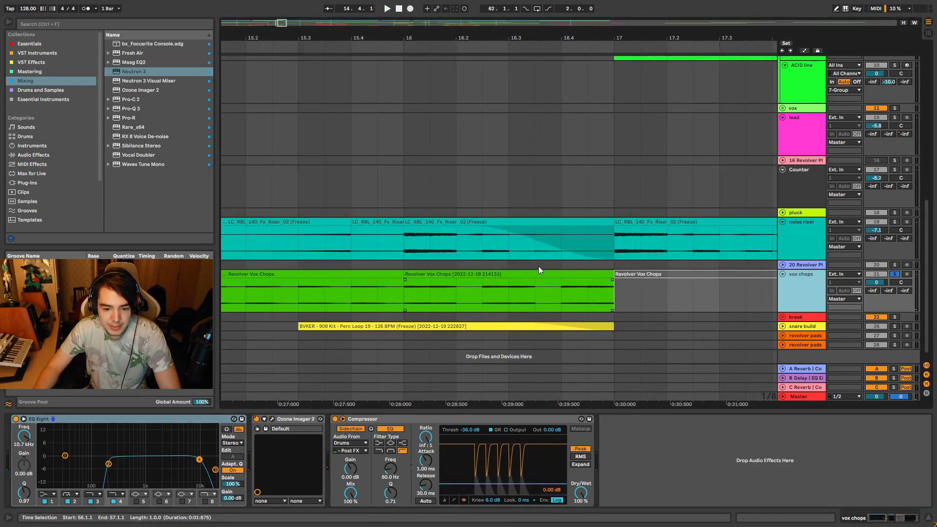
{"action": "scroll", "coordinate": [527, 271], "scroll_direction": "down", "scroll_amount": 4}
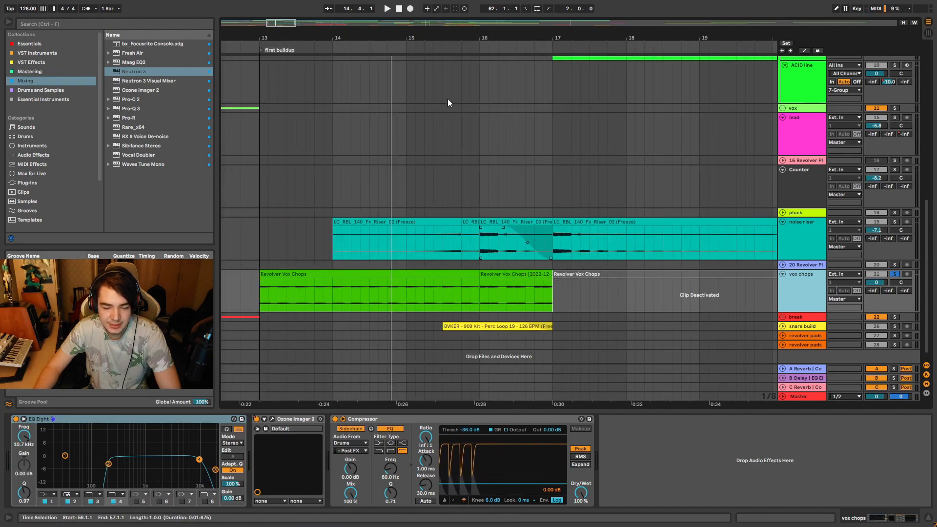
{"action": "left_click", "coordinate": [448, 47]}
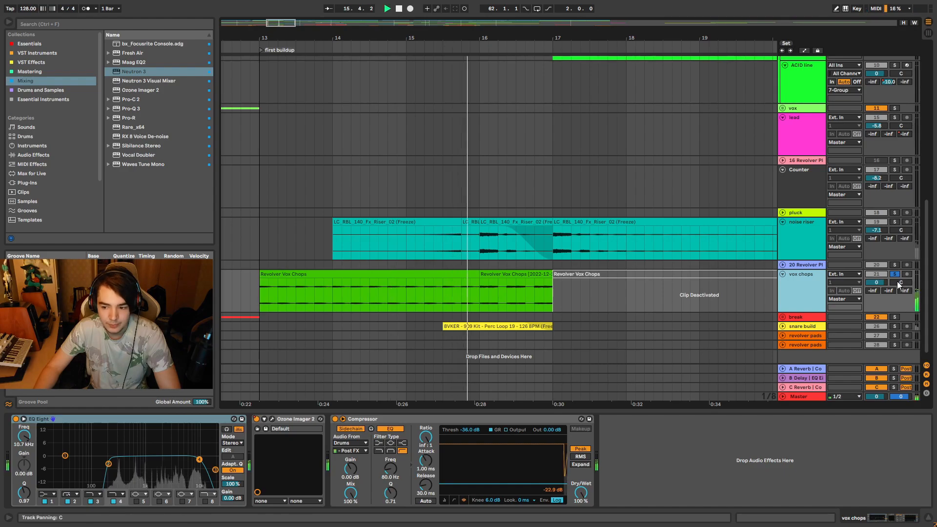
{"action": "left_click", "coordinate": [895, 274]}
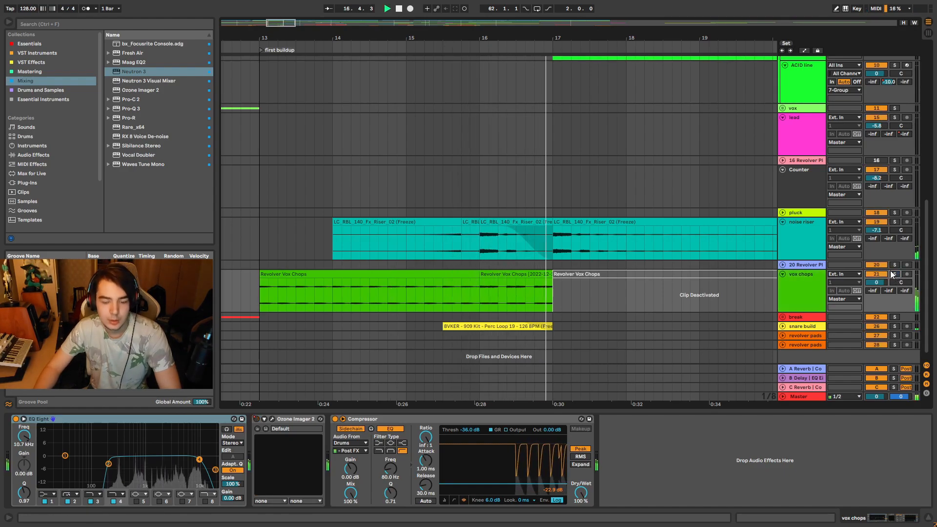
- Expand and solo the snare build track and play it from bar 15
{"action": "left_click", "coordinate": [781, 326]}
{"action": "scroll", "coordinate": [635, 310], "scroll_direction": "down", "scroll_amount": 2}
{"action": "key", "text": "space"}
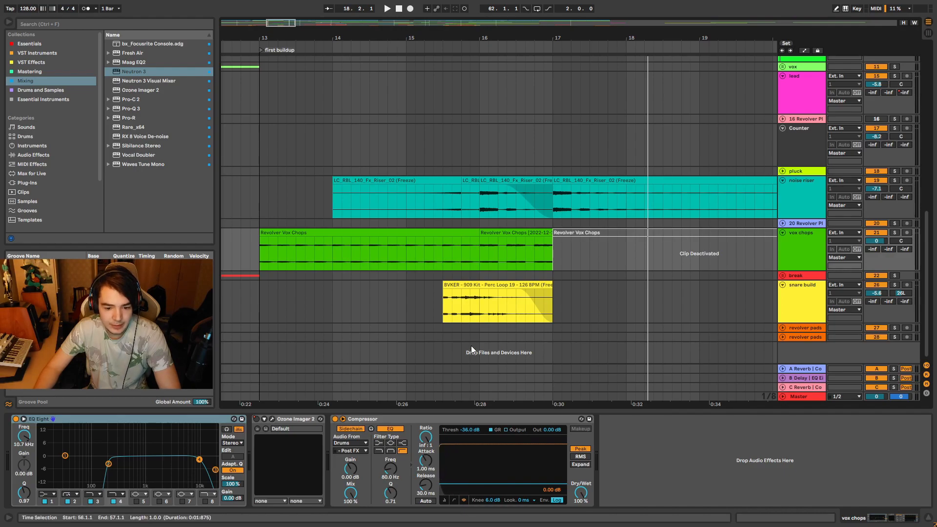
{"action": "left_click", "coordinate": [895, 285]}
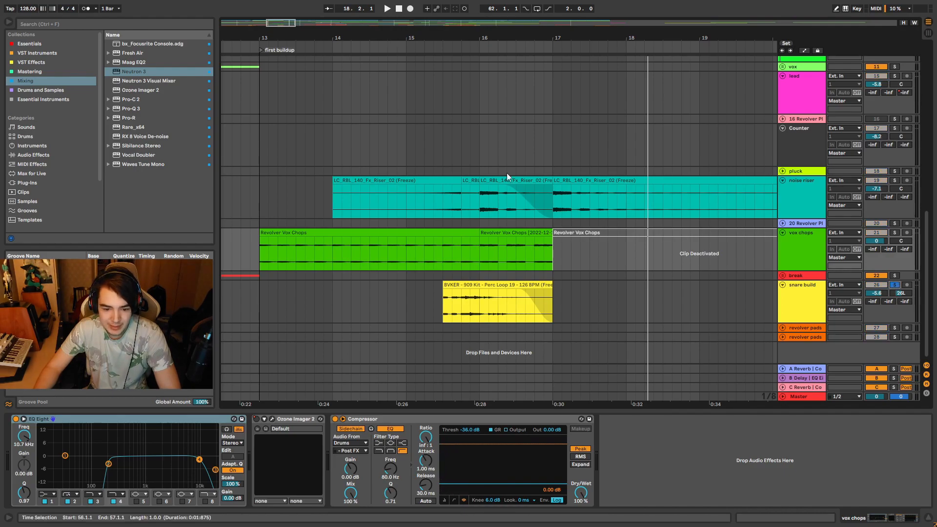
{"action": "left_click", "coordinate": [420, 46]}
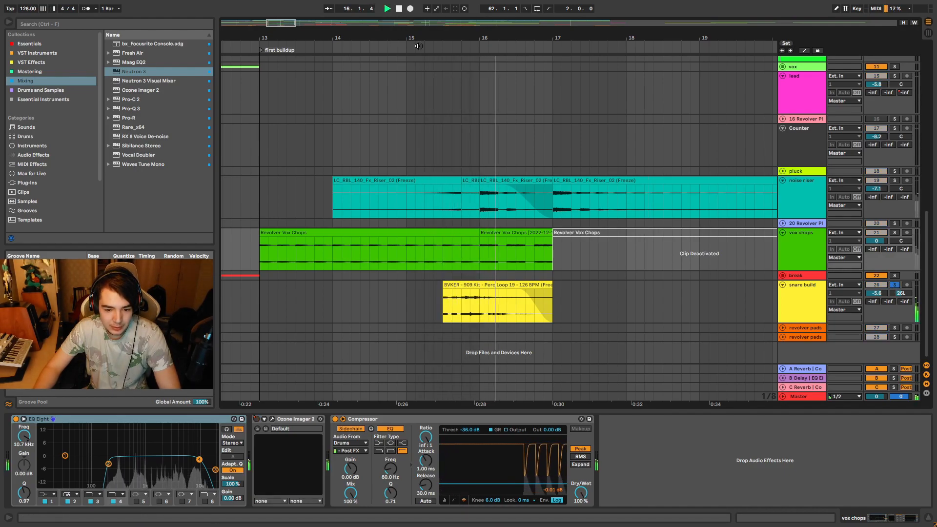
- Search the Sample Packs folder for "909 kit bvker"
{"action": "left_click", "coordinate": [24, 202]}
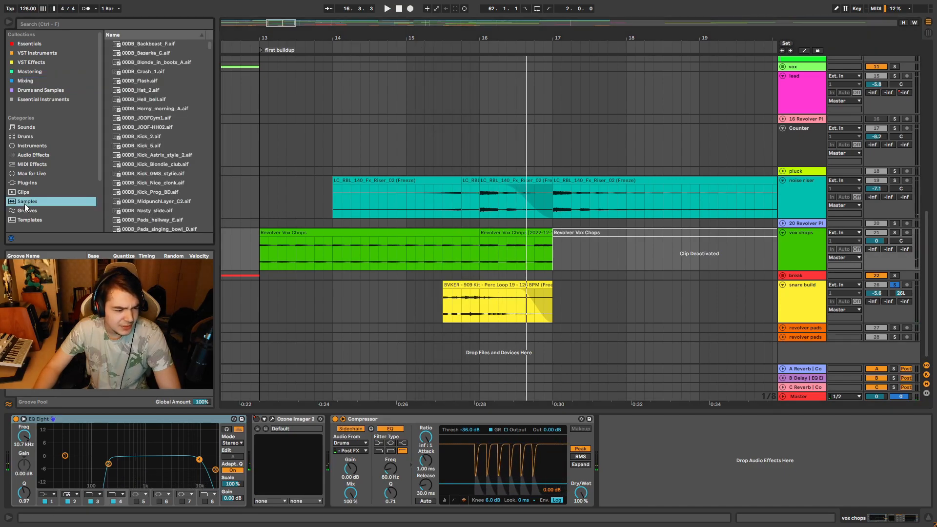
{"action": "scroll", "coordinate": [33, 172], "scroll_direction": "down", "scroll_amount": 2}
{"action": "scroll", "coordinate": [39, 190], "scroll_direction": "down", "scroll_amount": 1}
{"action": "left_click", "coordinate": [39, 199]}
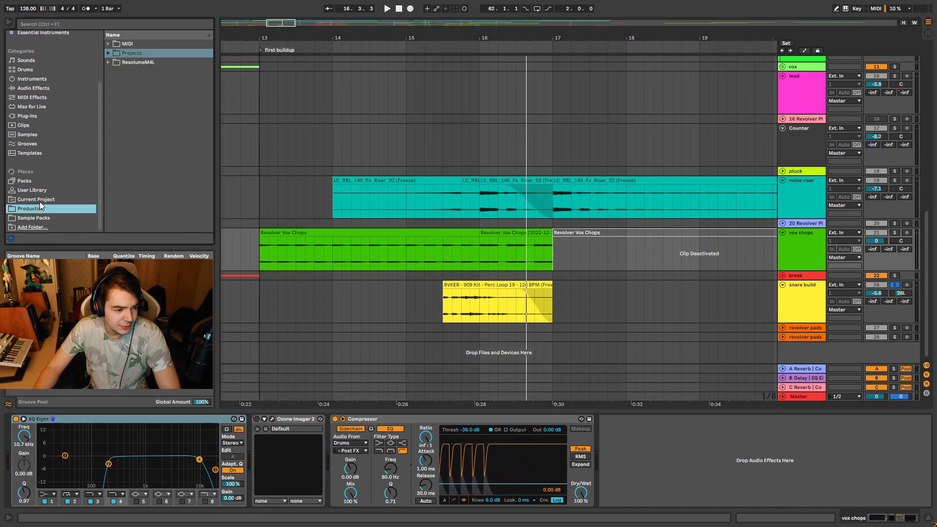
{"action": "left_click", "coordinate": [43, 217]}
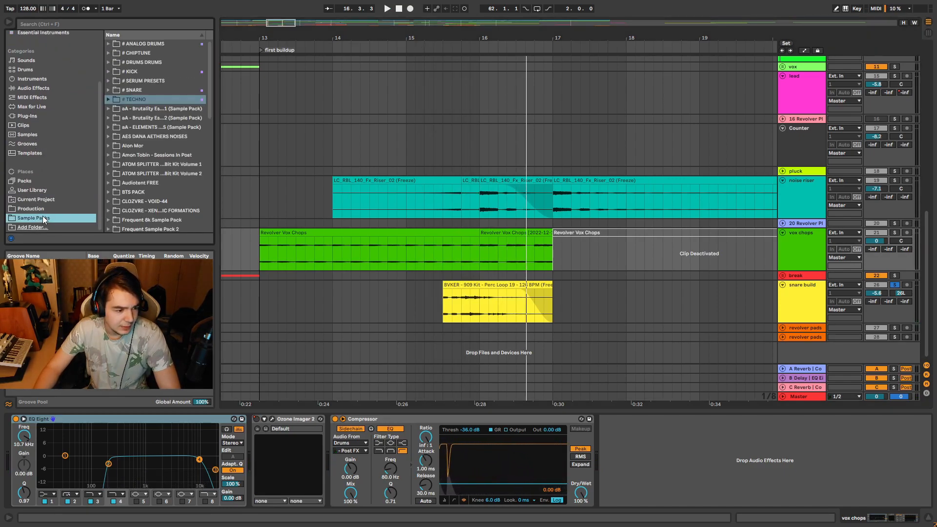
{"action": "left_click", "coordinate": [151, 24]}
{"action": "type", "text": "9"}
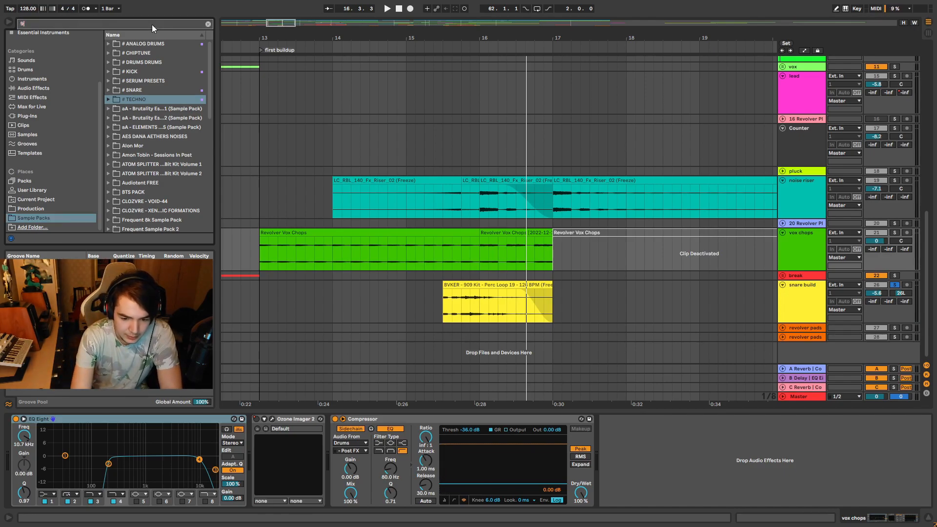
{"action": "type", "text": "09 kit "}
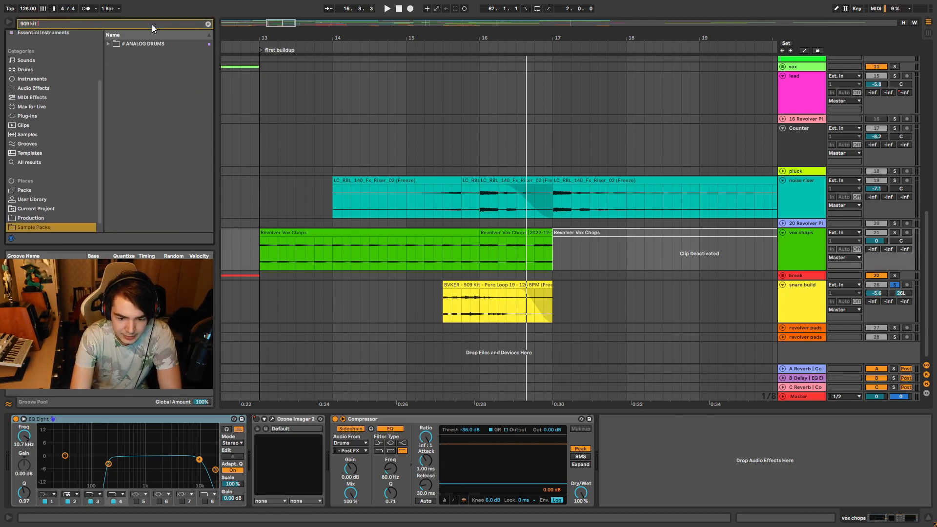
{"action": "type", "text": "bvker"}
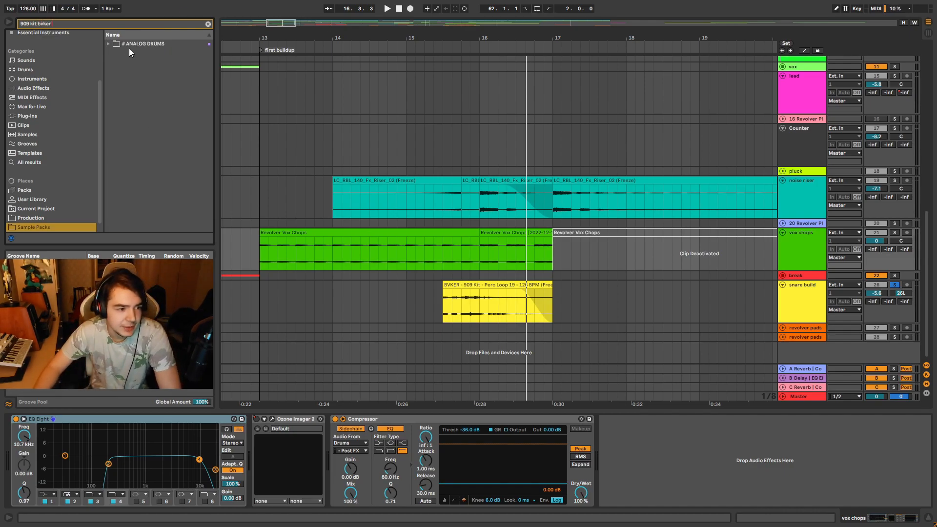
- Expand the BVKER - 909 Kit folder in # ANALOG DRUMS, refine the search to "909 kit bvker 19" and preview the full drum loop
{"action": "left_click", "coordinate": [109, 44]}
{"action": "left_click", "coordinate": [113, 52]}
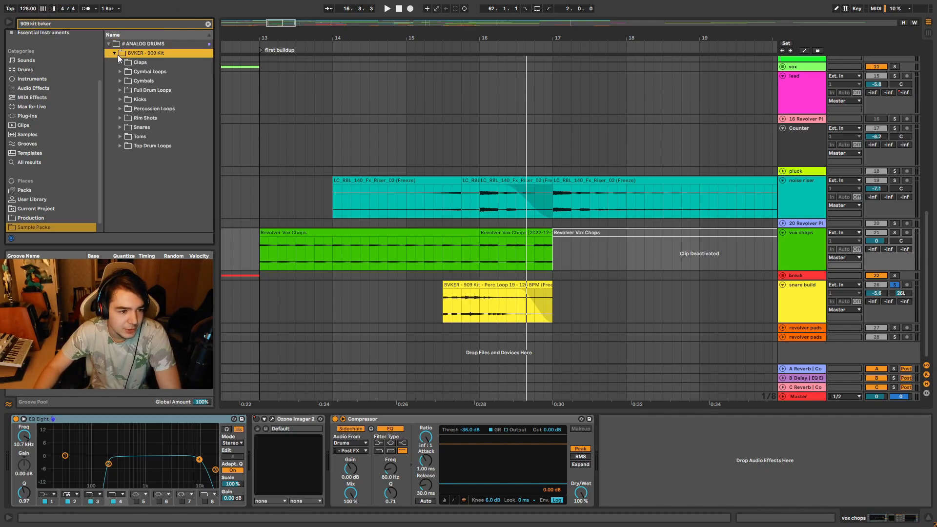
{"action": "left_click", "coordinate": [121, 90]}
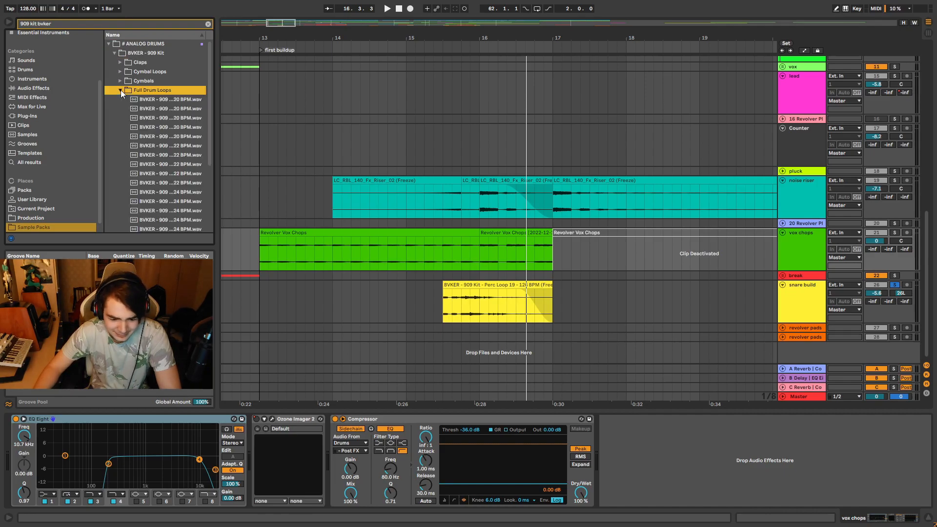
{"action": "left_click", "coordinate": [95, 22]}
{"action": "type", "text": "19"}
{"action": "left_click", "coordinate": [174, 82]}
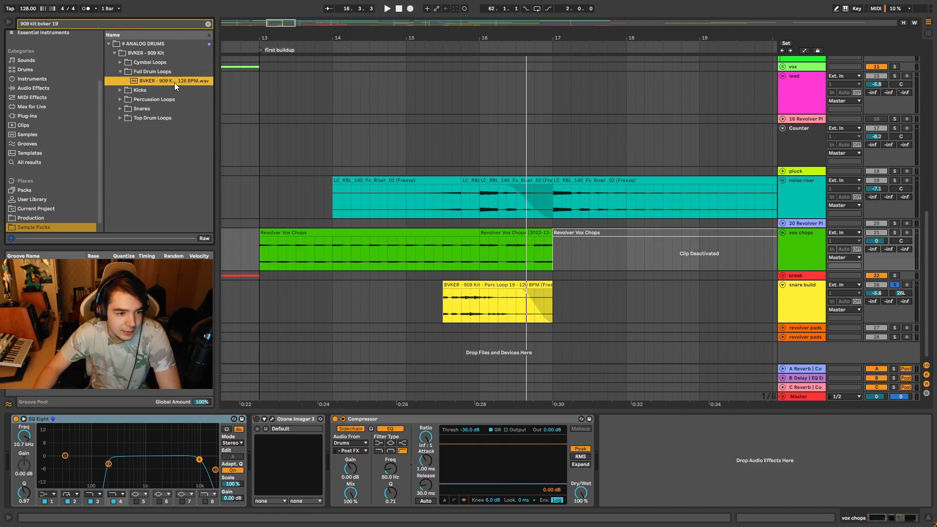
- Preview the matching 126 BPM samples in the kit's Cymbal Loops and Top Drum Loops folders
{"action": "left_click", "coordinate": [120, 89]}
{"action": "left_click", "coordinate": [120, 63]}
{"action": "left_click", "coordinate": [144, 72]}
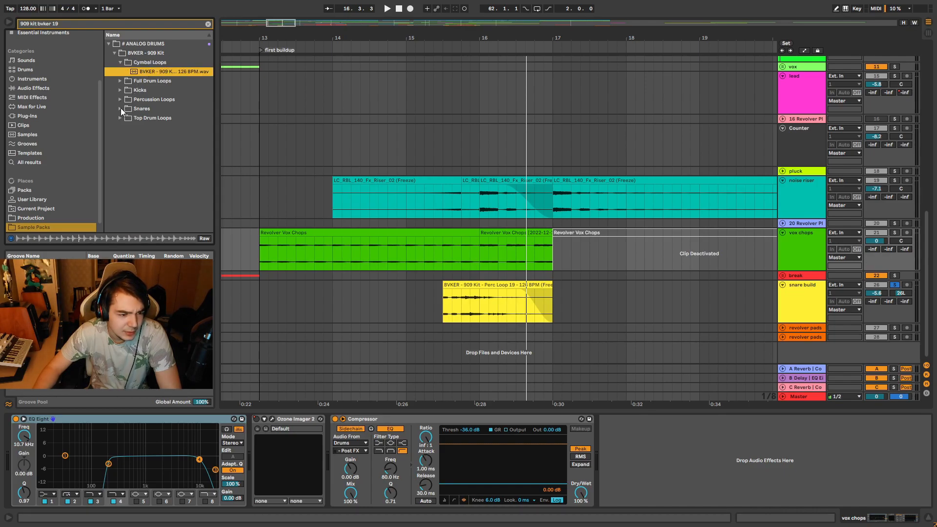
{"action": "left_click", "coordinate": [121, 107]}
{"action": "left_click", "coordinate": [122, 118]}
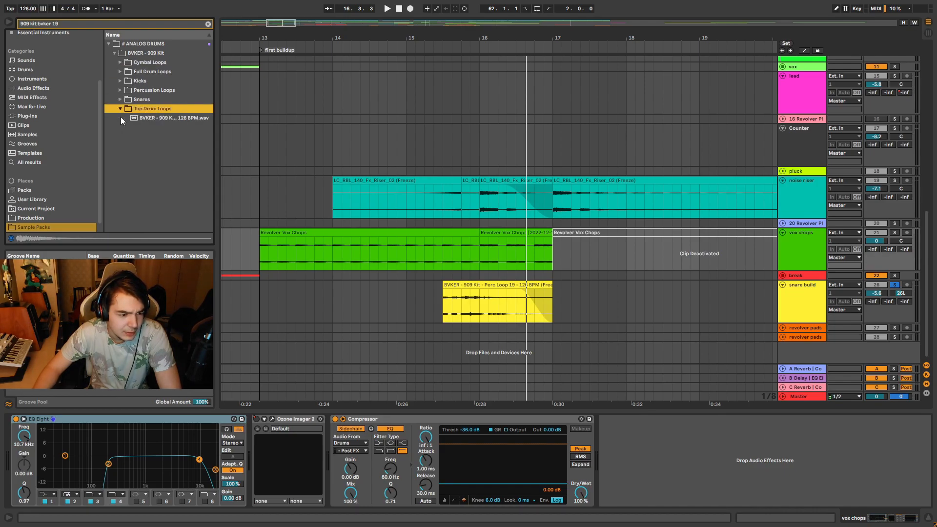
{"action": "left_click", "coordinate": [145, 115]}
- Preview the matching percussion loop, full drum loop and cymbal loop in the BVKER - 909 Kit folder
{"action": "left_click", "coordinate": [127, 100]}
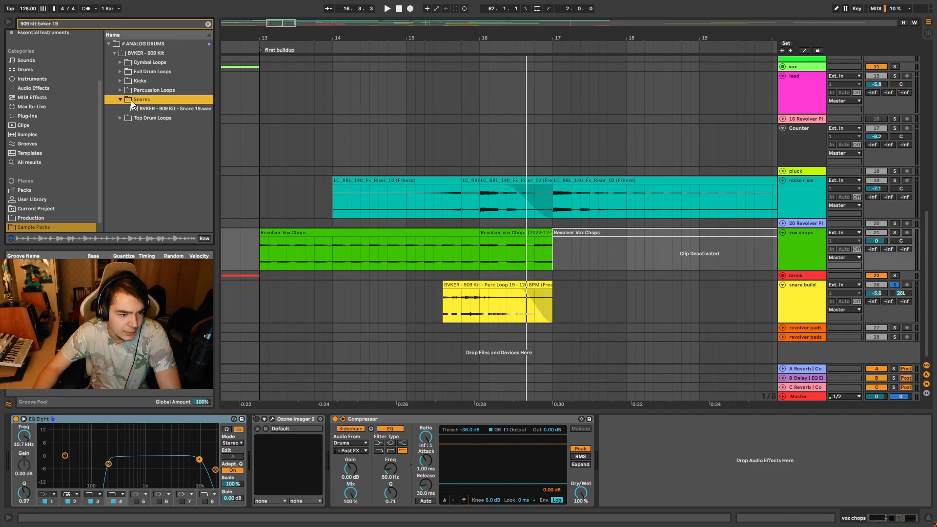
{"action": "left_click", "coordinate": [130, 91]}
{"action": "left_click", "coordinate": [153, 101]}
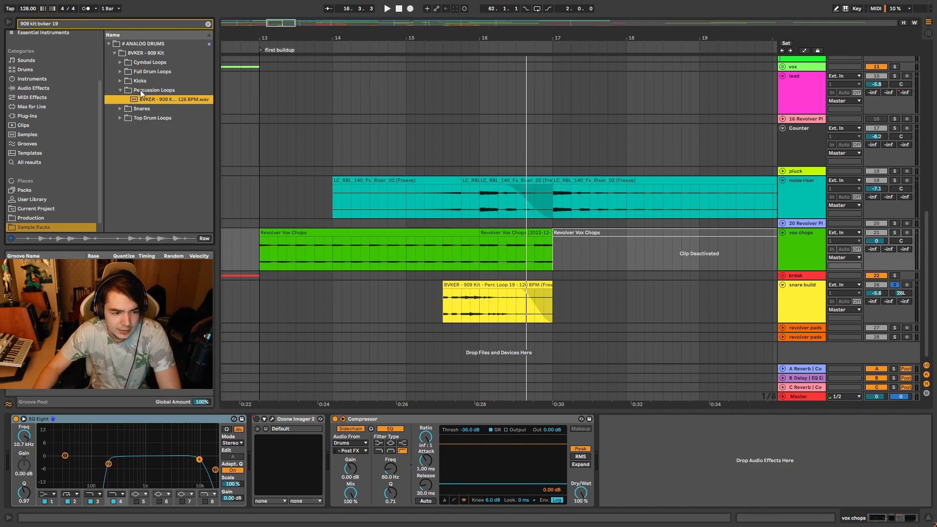
{"action": "left_click", "coordinate": [122, 74]}
{"action": "left_click", "coordinate": [151, 81]}
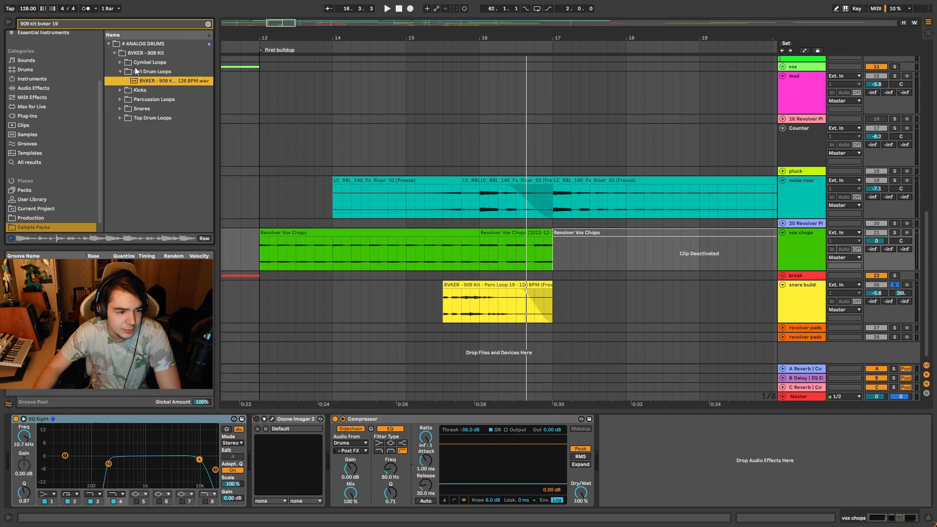
{"action": "left_click", "coordinate": [130, 63]}
{"action": "left_click", "coordinate": [150, 72]}
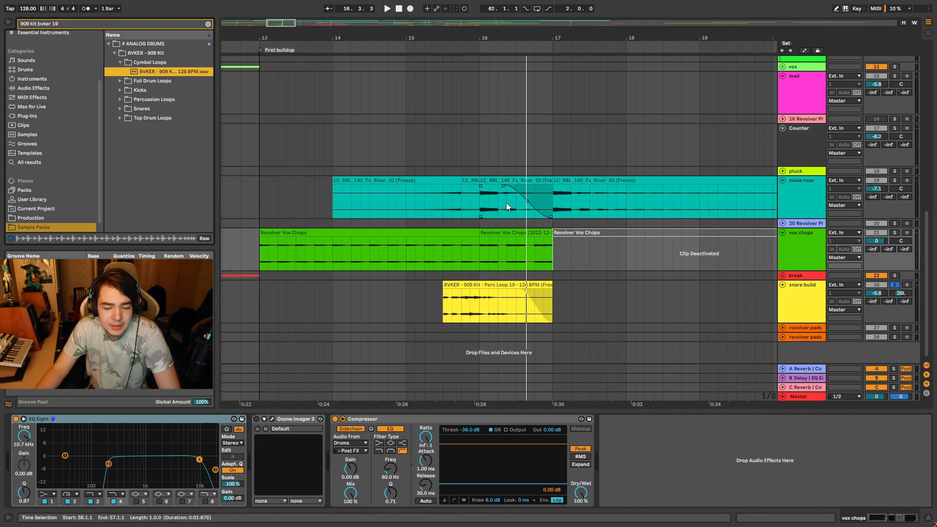
- Play the soloed snare build clip leading into bar 17
{"action": "left_click", "coordinate": [445, 44]}
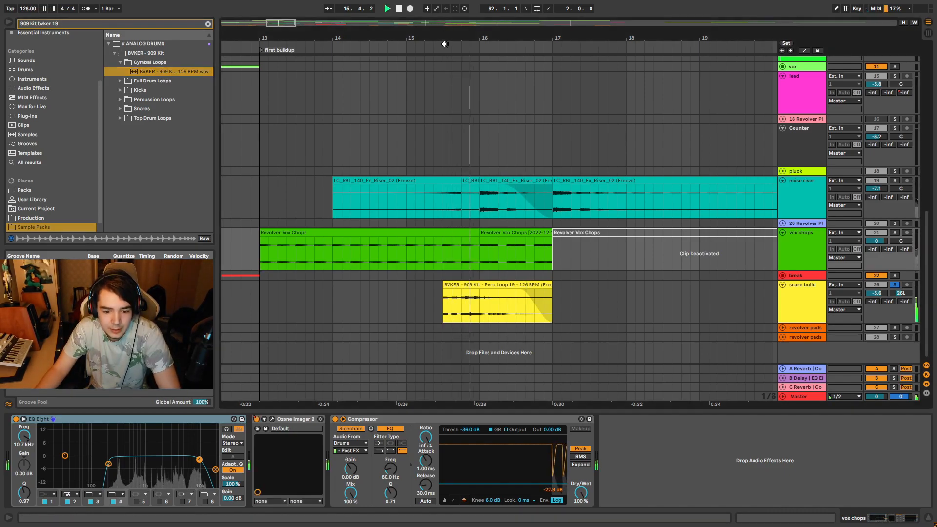
{"action": "scroll", "coordinate": [494, 323], "scroll_direction": "down", "scroll_amount": 3}
{"action": "scroll", "coordinate": [502, 321], "scroll_direction": "up", "scroll_amount": 3}
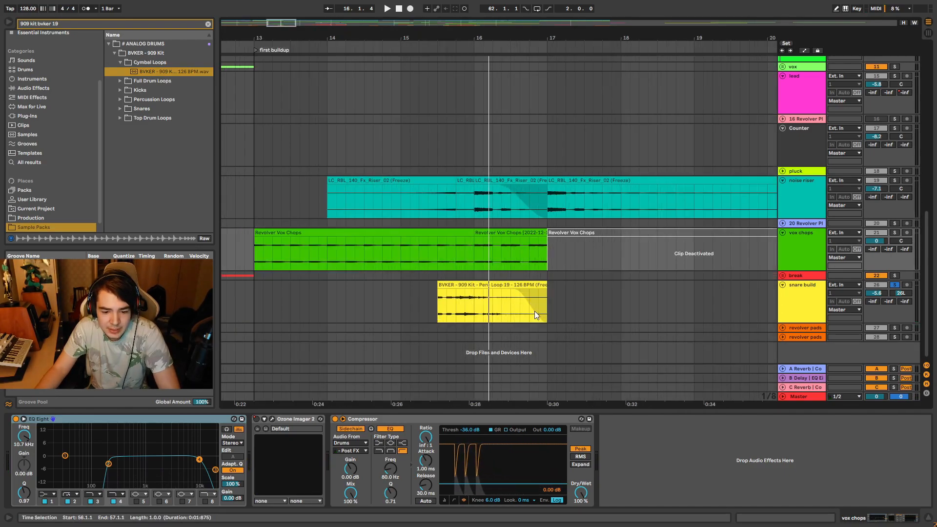
{"action": "scroll", "coordinate": [534, 312], "scroll_direction": "down", "scroll_amount": 5}
{"action": "scroll", "coordinate": [537, 318], "scroll_direction": "up", "scroll_amount": 5}
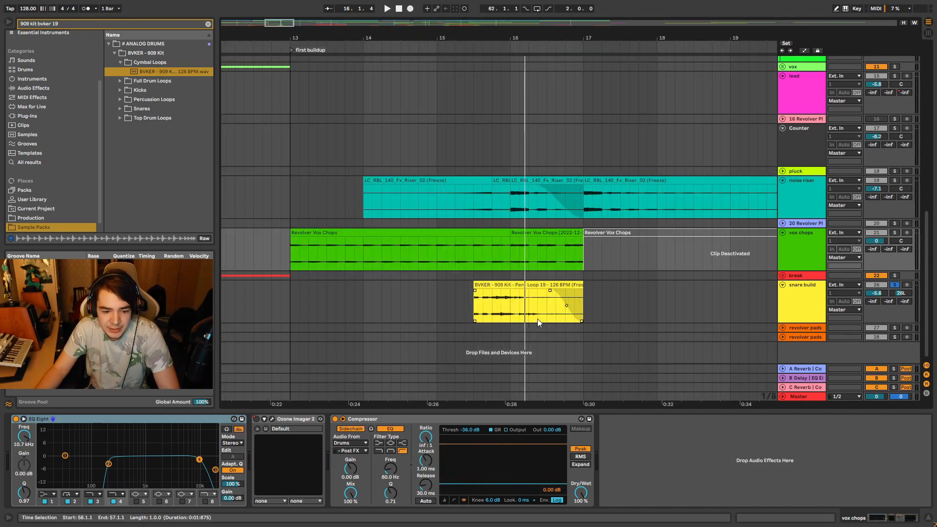
{"action": "key", "text": "space"}
- Play the earlier snare build clip at bar 8 and turn off the track's solo
{"action": "scroll", "coordinate": [471, 265], "scroll_direction": "down", "scroll_amount": 5}
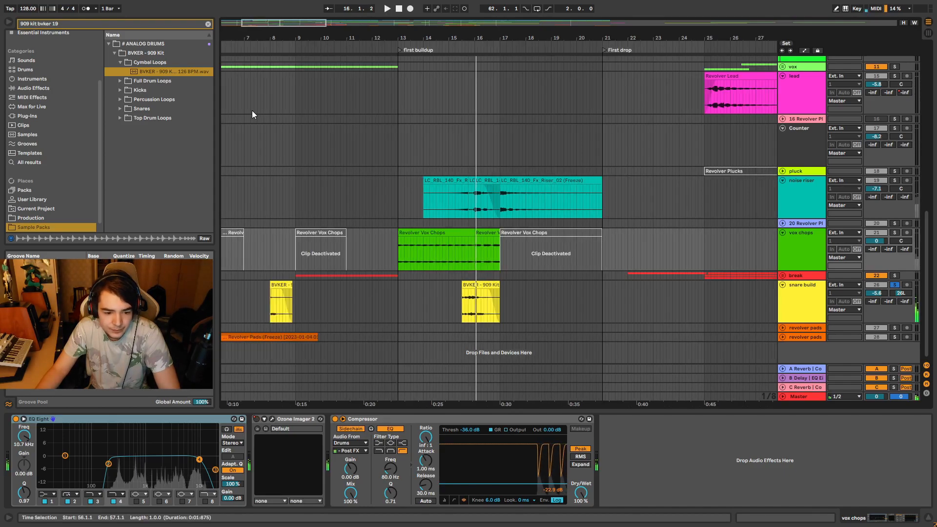
{"action": "left_click", "coordinate": [266, 181]}
{"action": "scroll", "coordinate": [264, 182], "scroll_direction": "up", "scroll_amount": 4}
{"action": "key", "text": "space"}
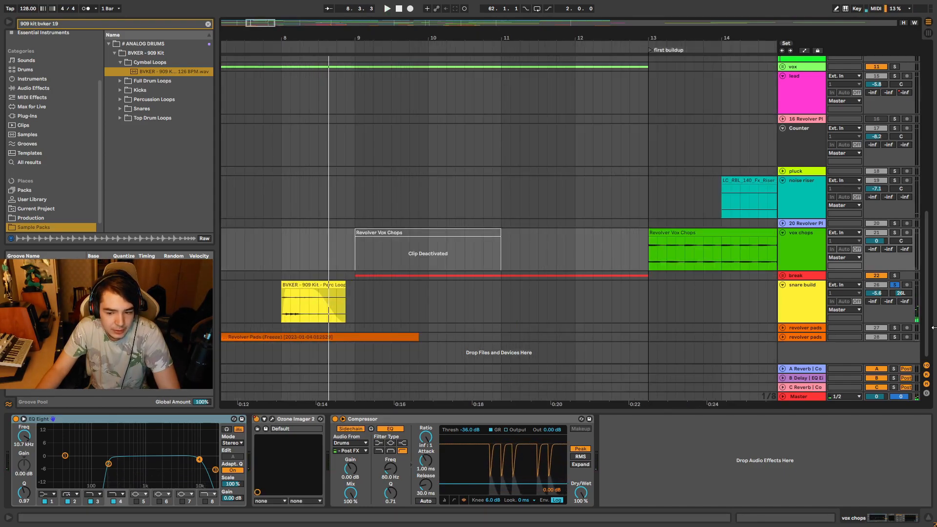
{"action": "left_click", "coordinate": [248, 42]}
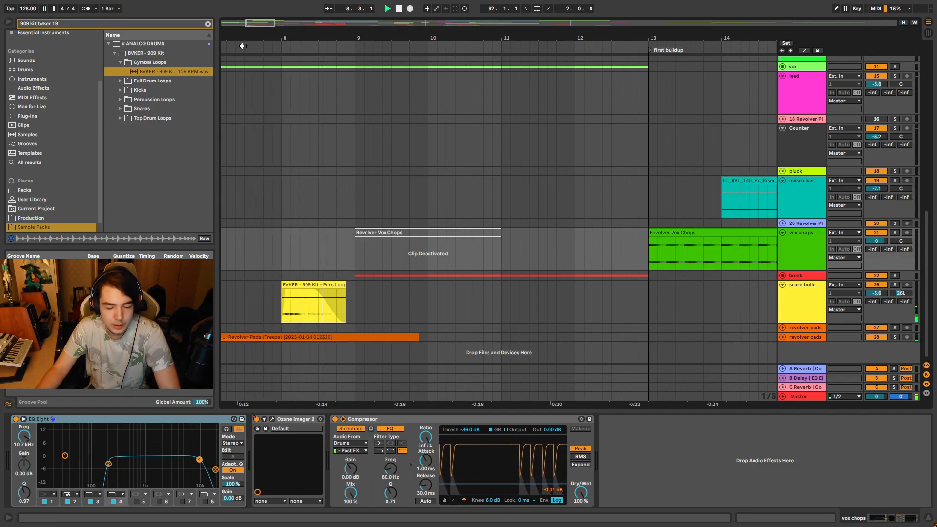
- Expand the break group to show its tracks and stop playback
{"action": "scroll", "coordinate": [295, 209], "scroll_direction": "down", "scroll_amount": 4}
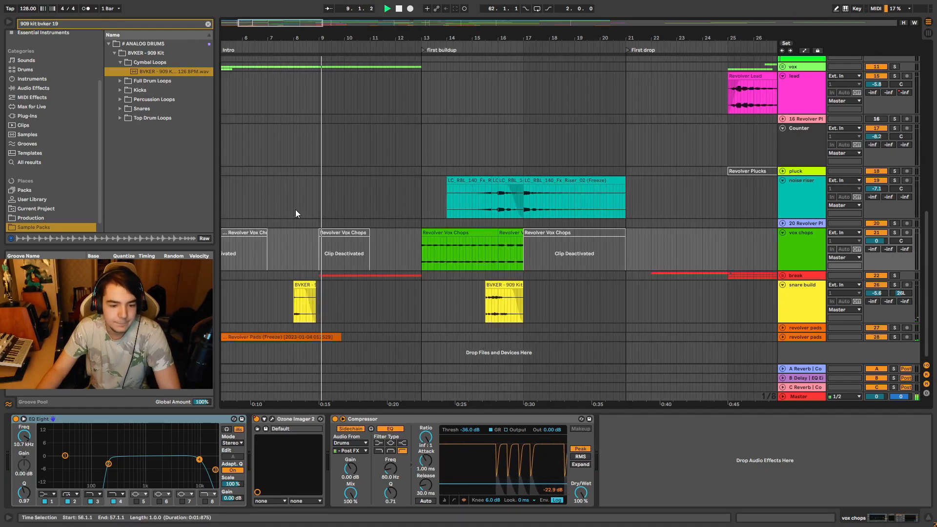
{"action": "left_click", "coordinate": [782, 276]}
{"action": "scroll", "coordinate": [692, 270], "scroll_direction": "down", "scroll_amount": 5}
{"action": "key", "text": "space"}
{"action": "scroll", "coordinate": [462, 262], "scroll_direction": "down", "scroll_amount": 2}
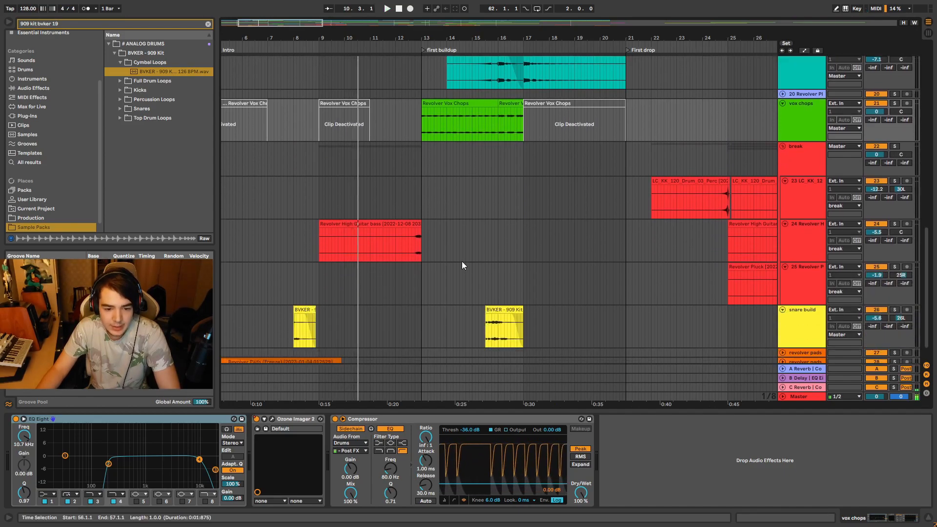
- Play the soloed break group around bar 28, leading into the "vocals kick in" marker at bar 29
{"action": "scroll", "coordinate": [462, 261], "scroll_direction": "right", "scroll_amount": 10}
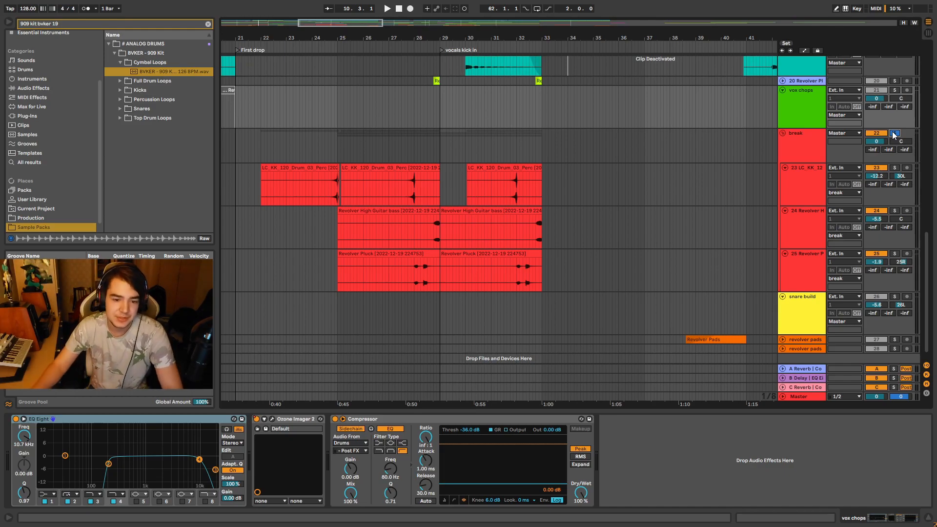
{"action": "scroll", "coordinate": [415, 195], "scroll_direction": "up", "scroll_amount": 5}
{"action": "left_click", "coordinate": [420, 48]}
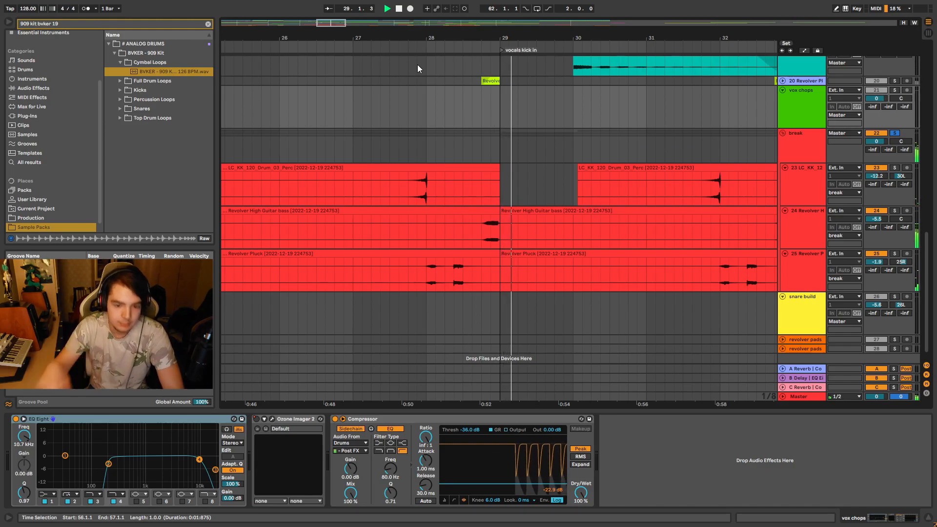
{"action": "left_click", "coordinate": [402, 44]}
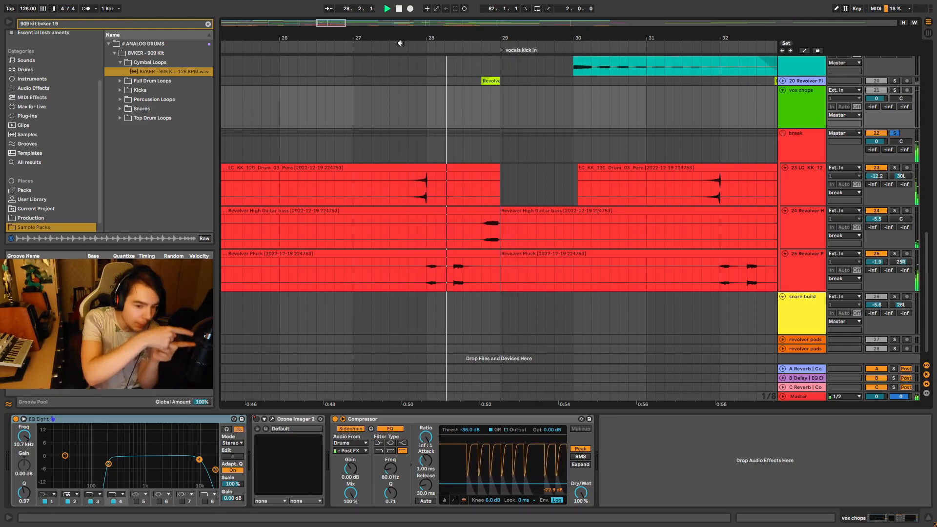
{"action": "key", "text": "space"}
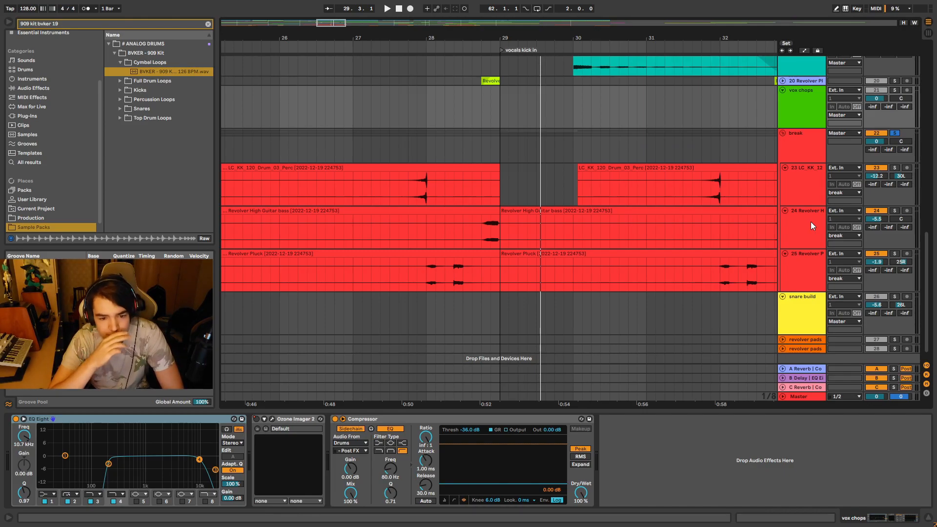
- Replay the soloed break group before bar 29 and inspect the devices on its tracks, ending with the High Guitar bass
{"action": "left_click", "coordinate": [415, 50]}
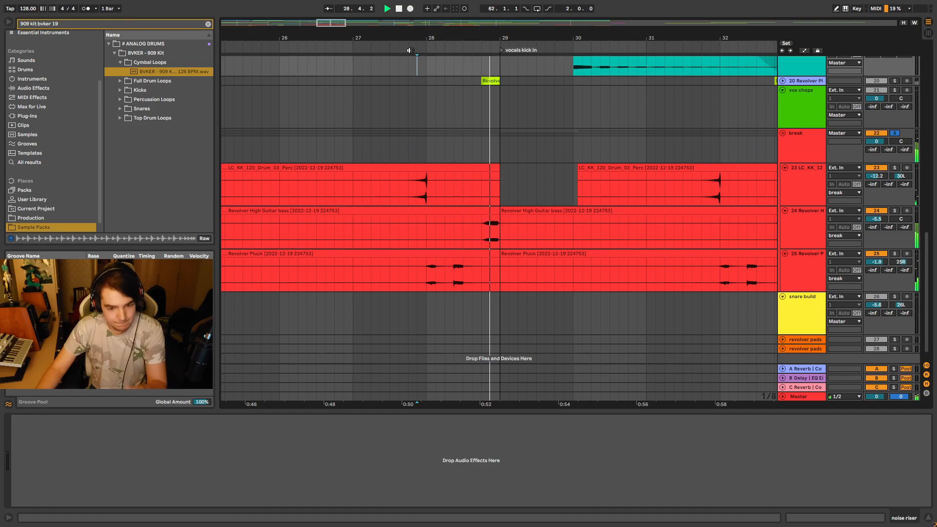
{"action": "left_click", "coordinate": [801, 147]}
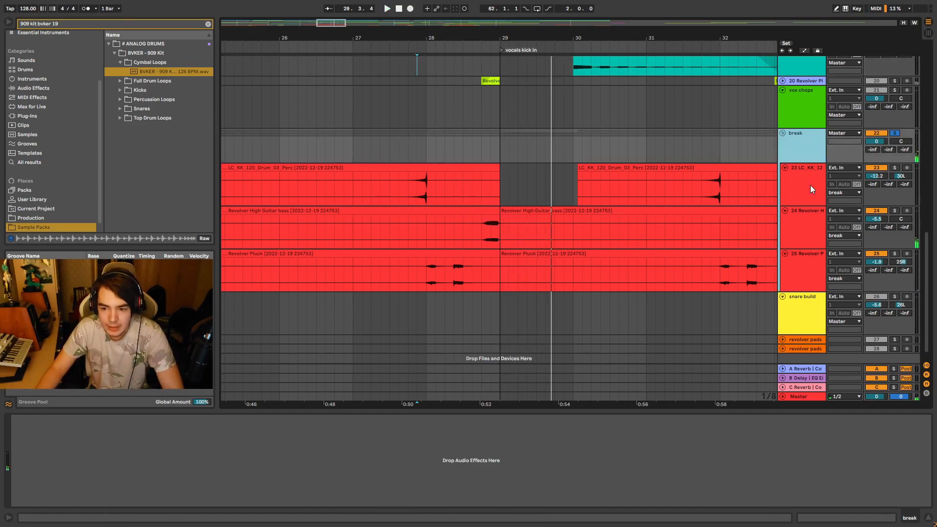
{"action": "left_click", "coordinate": [810, 186]}
{"action": "left_click", "coordinate": [813, 287]}
{"action": "left_click", "coordinate": [808, 242]}
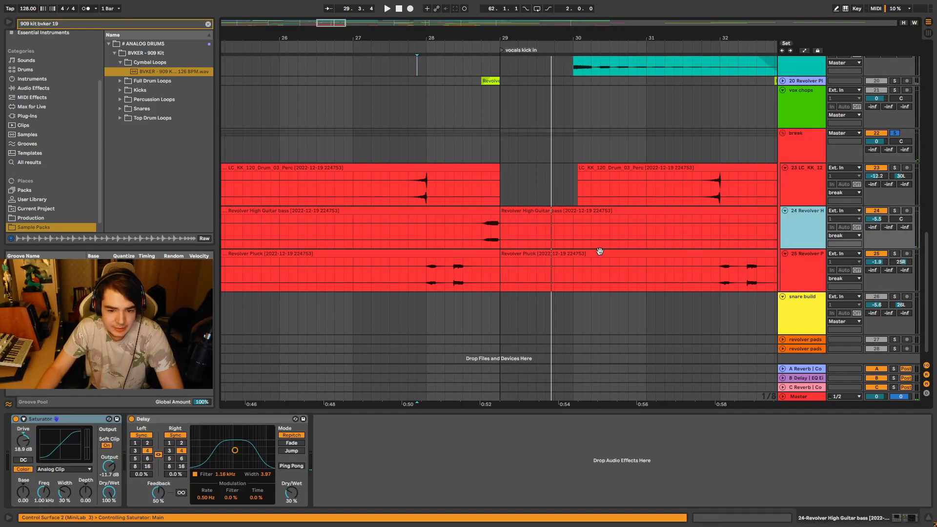
- Play the High Guitar bass swell just before bar 29 and turn off the break group's solo
{"action": "scroll", "coordinate": [553, 259], "scroll_direction": "up", "scroll_amount": 3}
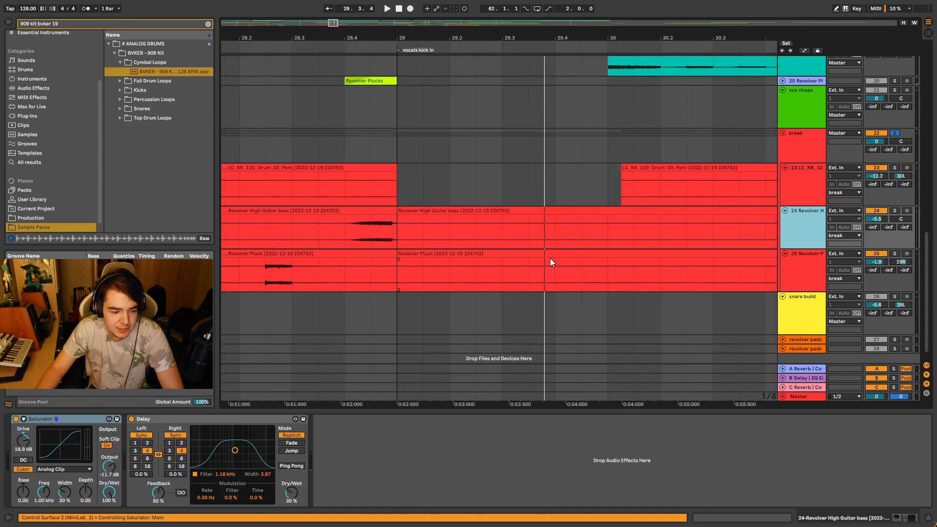
{"action": "left_click", "coordinate": [334, 47]}
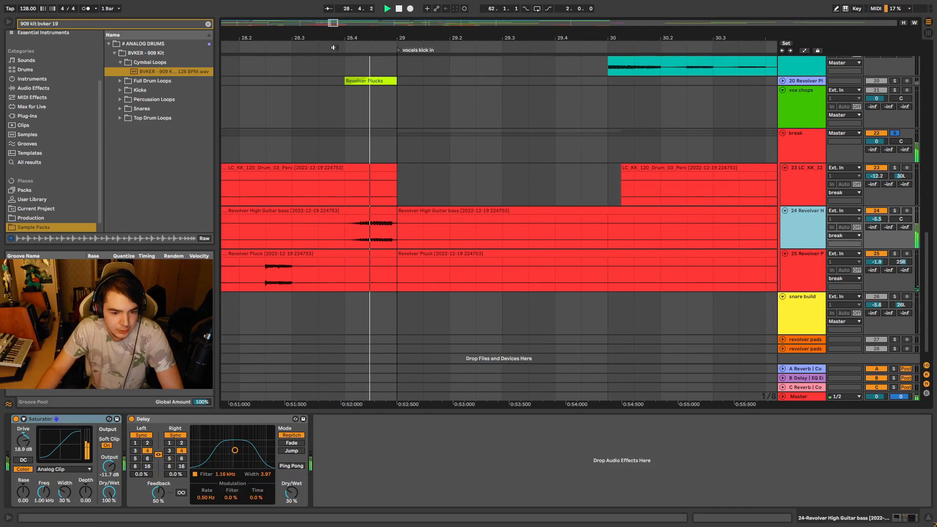
{"action": "scroll", "coordinate": [371, 165], "scroll_direction": "down", "scroll_amount": 3}
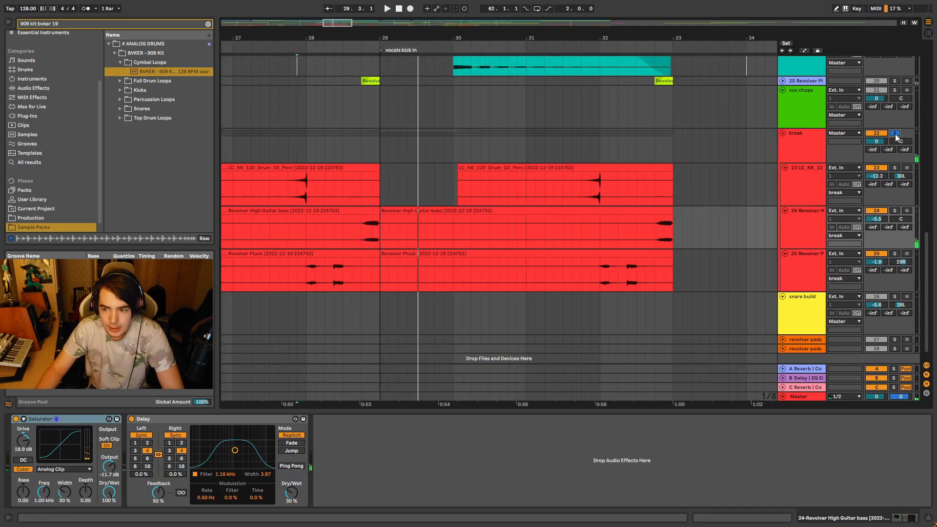
{"action": "scroll", "coordinate": [282, 277], "scroll_direction": "down", "scroll_amount": 3}
{"action": "scroll", "coordinate": [258, 256], "scroll_direction": "up", "scroll_amount": 3}
- Play the full mix from 27.4.3 through the break into the "vocals kick in" section
{"action": "scroll", "coordinate": [361, 262], "scroll_direction": "up", "scroll_amount": 10}
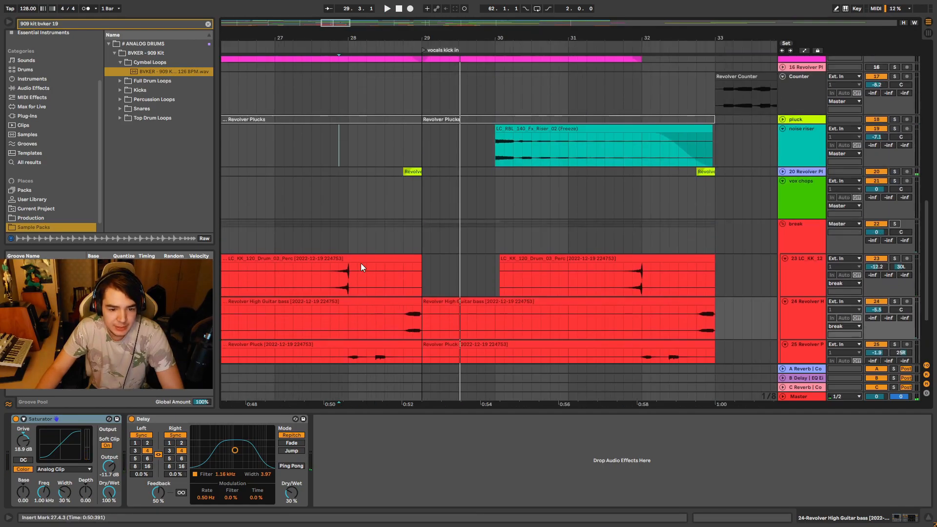
{"action": "scroll", "coordinate": [408, 261], "scroll_direction": "down", "scroll_amount": 10}
{"action": "key", "text": "space"}
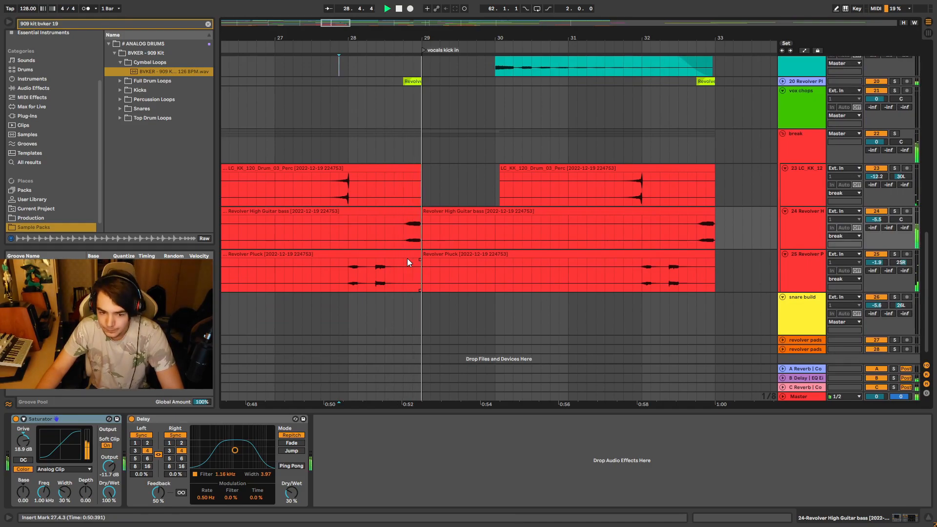
{"action": "scroll", "coordinate": [419, 258], "scroll_direction": "down", "scroll_amount": 6}
{"action": "scroll", "coordinate": [410, 262], "scroll_direction": "up", "scroll_amount": 5}
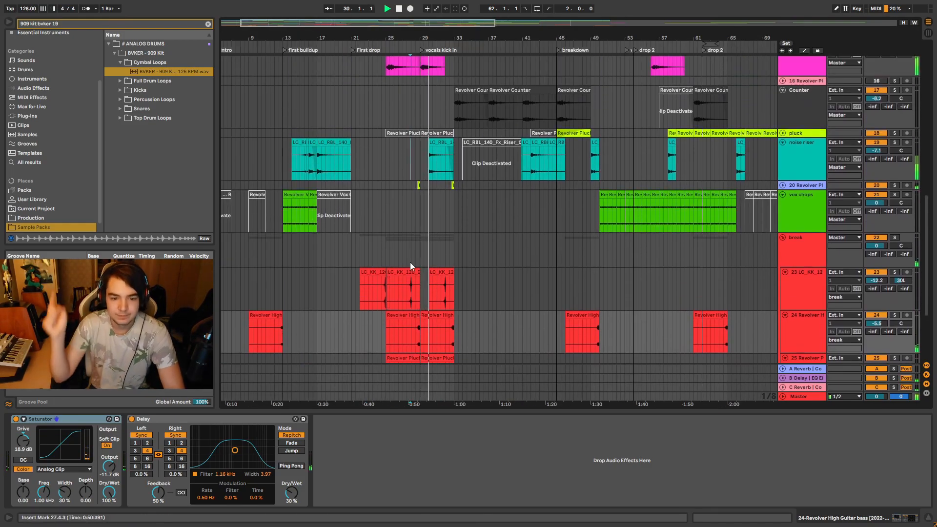
{"action": "scroll", "coordinate": [427, 196], "scroll_direction": "up", "scroll_amount": 6}
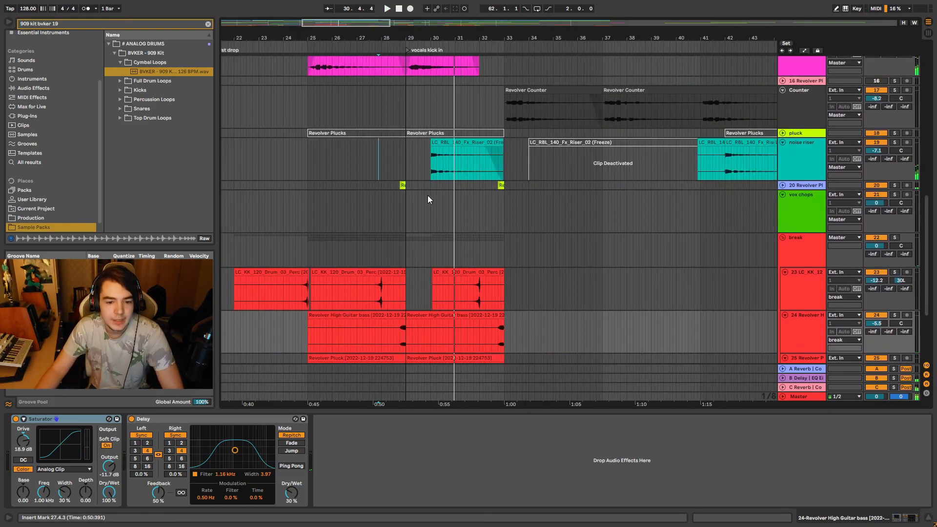
- Highlight the clips on the three break tracks from 27.4 to bar 33 and clear the selection
{"action": "scroll", "coordinate": [396, 224], "scroll_direction": "down", "scroll_amount": 4}
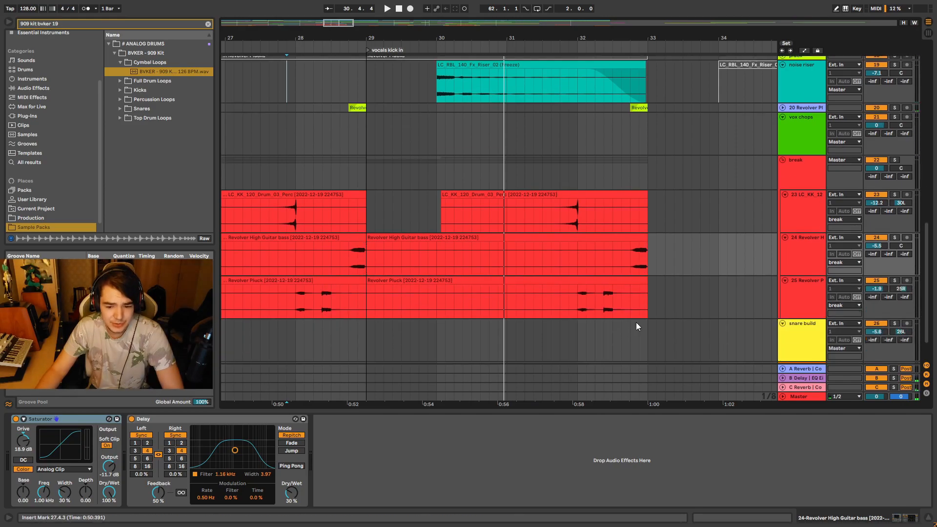
{"action": "left_click_drag", "start_coordinate": [654, 313], "coordinate": [279, 203]}
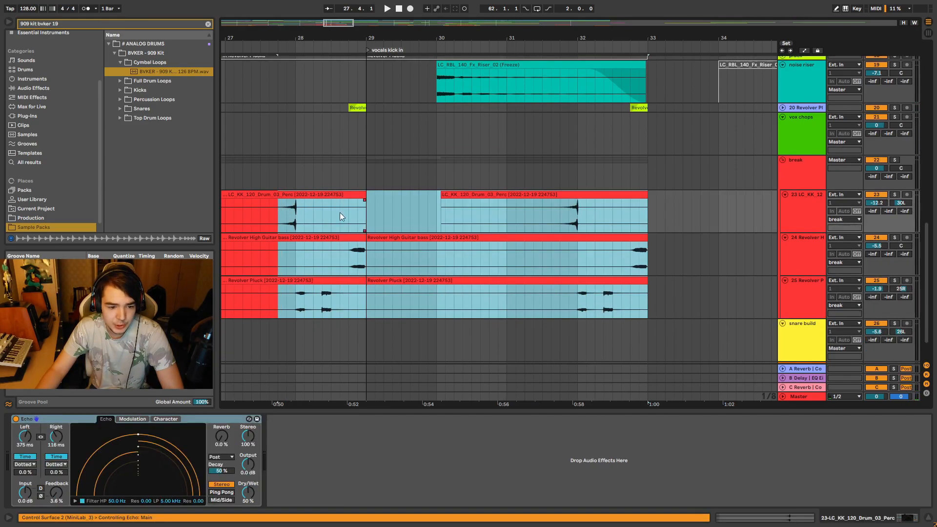
{"action": "left_click", "coordinate": [683, 229]}
- Unfold the vox group to show the vox main and doubles tracks around the "vocals kick in" marker
{"action": "scroll", "coordinate": [682, 229], "scroll_direction": "down", "scroll_amount": 5}
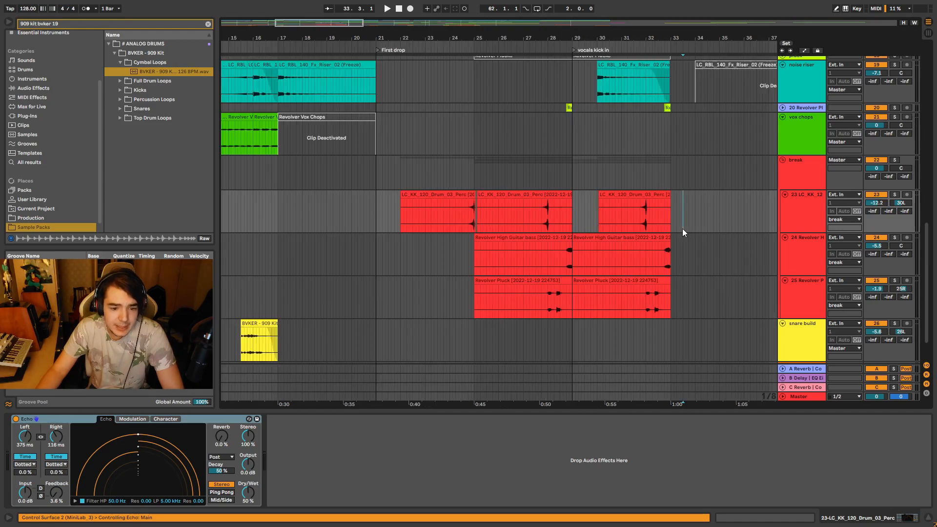
{"action": "scroll", "coordinate": [682, 228], "scroll_direction": "up", "scroll_amount": 10}
{"action": "scroll", "coordinate": [563, 169], "scroll_direction": "up", "scroll_amount": 2}
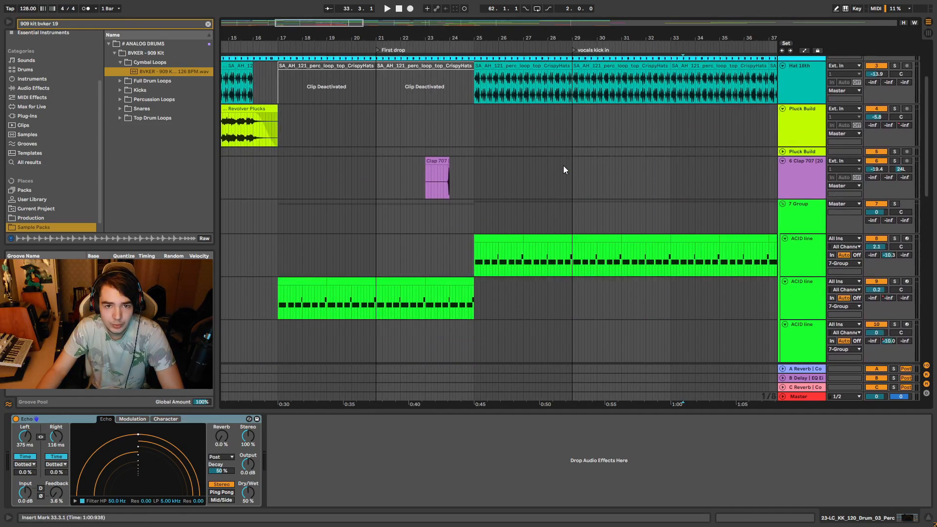
{"action": "scroll", "coordinate": [563, 170], "scroll_direction": "down", "scroll_amount": 4}
{"action": "left_click", "coordinate": [783, 263]}
{"action": "scroll", "coordinate": [700, 251], "scroll_direction": "up", "scroll_amount": 5}
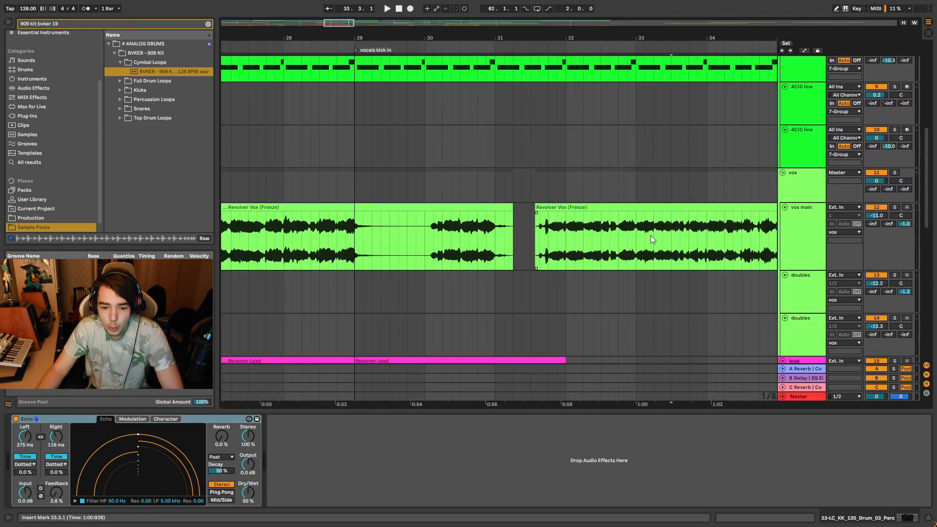
- Solo the vox main track and play its vocal clip leading up to bar 29
{"action": "left_click", "coordinate": [306, 54]}
{"action": "scroll", "coordinate": [330, 111], "scroll_direction": "down", "scroll_amount": 5}
{"action": "scroll", "coordinate": [289, 146], "scroll_direction": "up", "scroll_amount": 5}
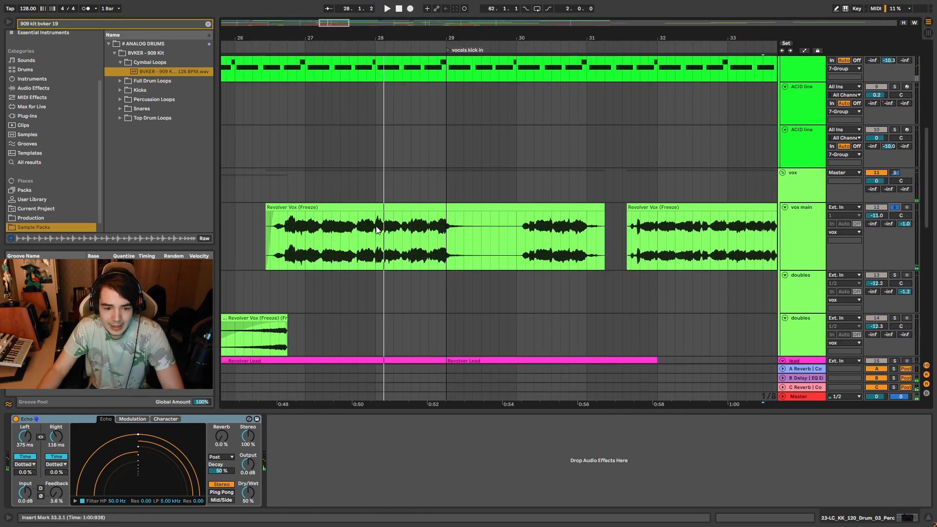
- Show the vox main track's devices and replace the browser search with the Mixing collection
{"action": "left_click", "coordinate": [786, 224]}
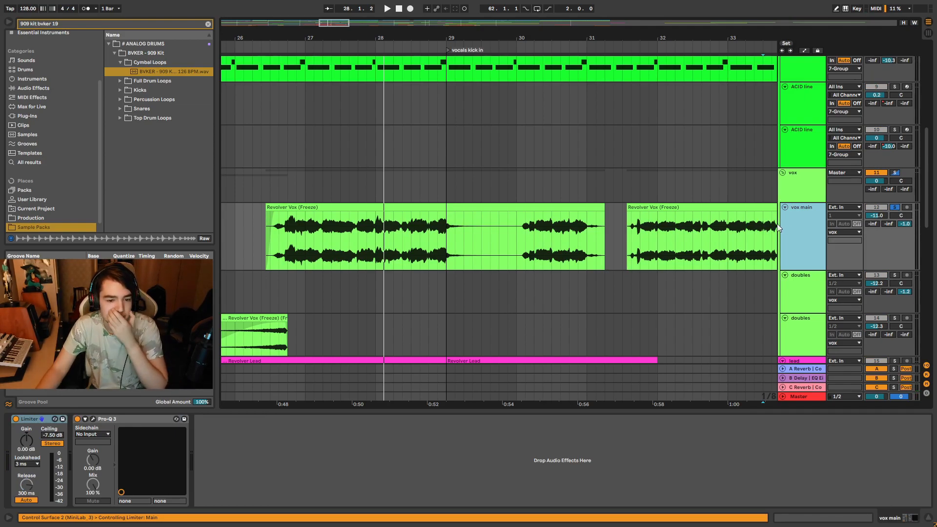
{"action": "left_click", "coordinate": [208, 23]}
{"action": "left_click", "coordinate": [39, 82]}
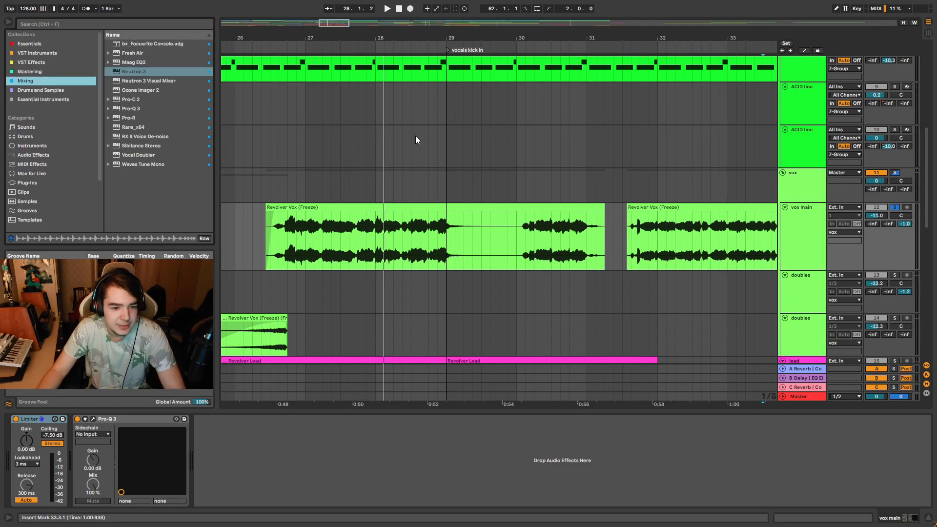
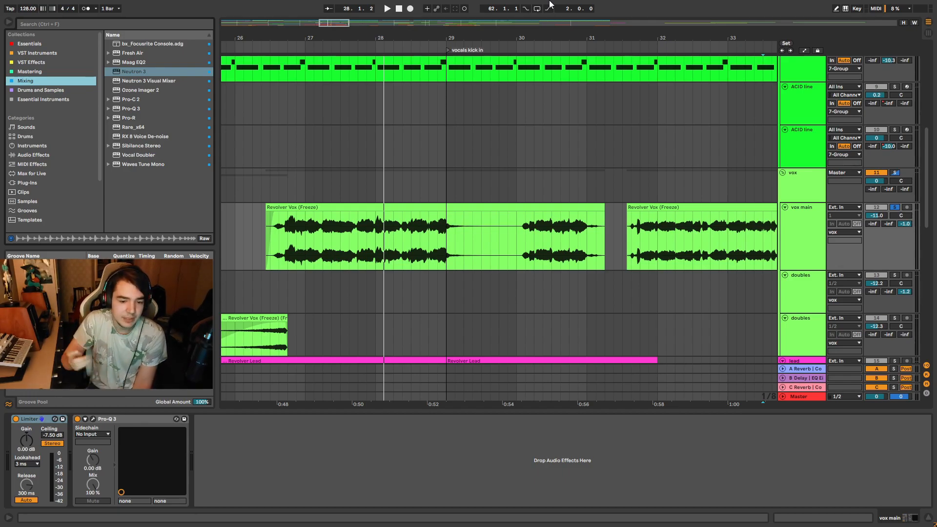
- Play the vocal from about bar 27 with vox main soloed and again with only the C Reverb return soloed
{"action": "left_click", "coordinate": [819, 248]}
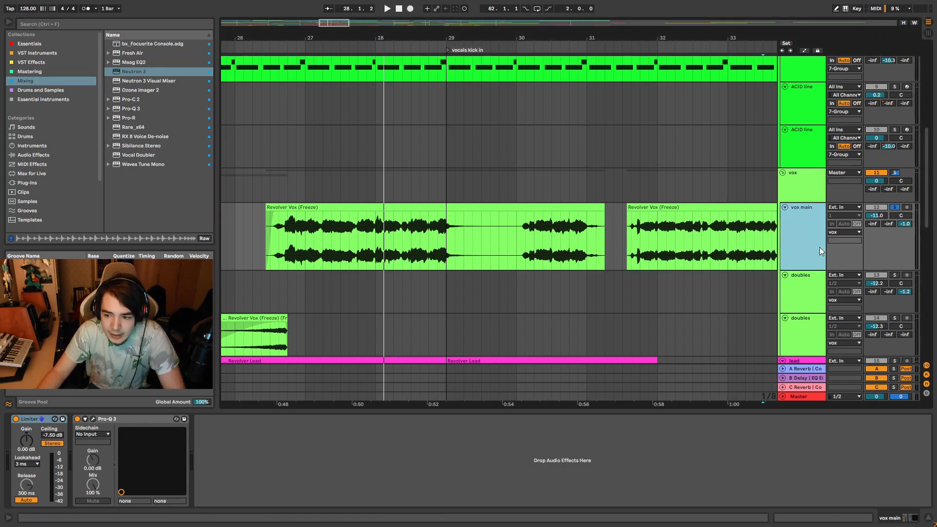
{"action": "key", "text": "space"}
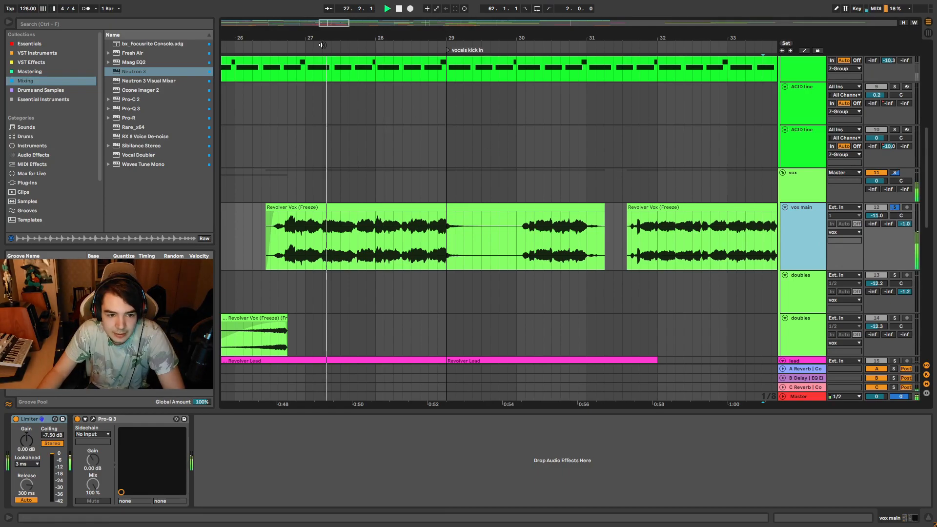
{"action": "left_click", "coordinate": [807, 387]}
{"action": "left_click", "coordinate": [894, 387]}
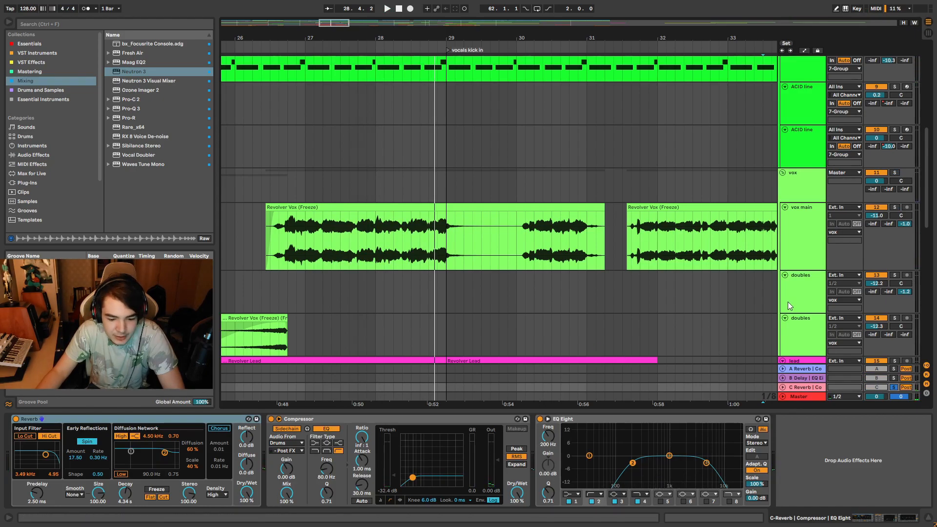
{"action": "left_click", "coordinate": [334, 44]}
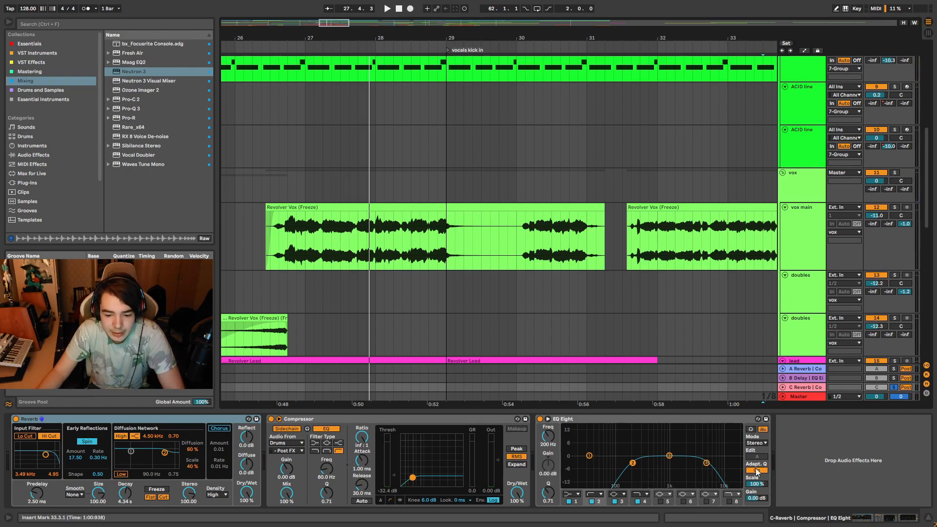
- Solo vox main alongside the C Reverb return and play the vocal phrase up to bar 29
{"action": "left_click", "coordinate": [324, 42]}
{"action": "left_click", "coordinate": [804, 221]}
{"action": "left_click", "coordinate": [895, 207]}
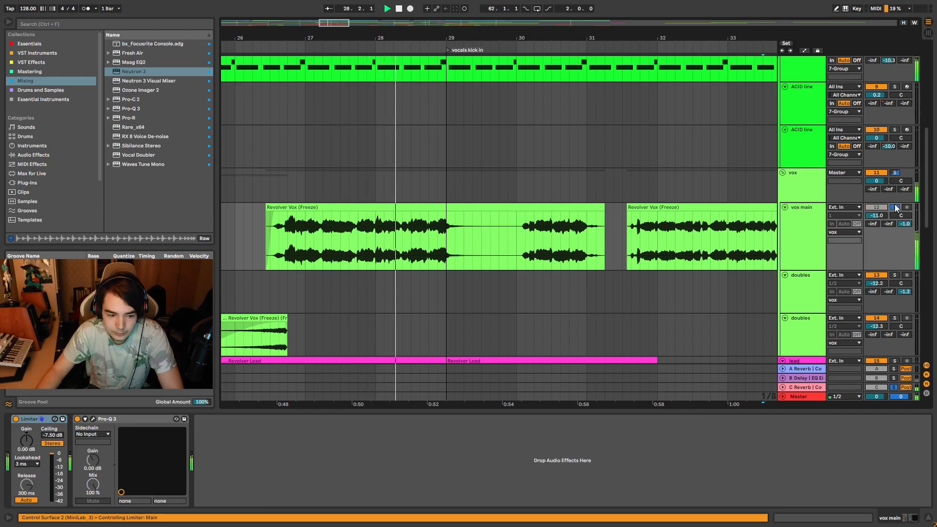
{"action": "key", "text": "space"}
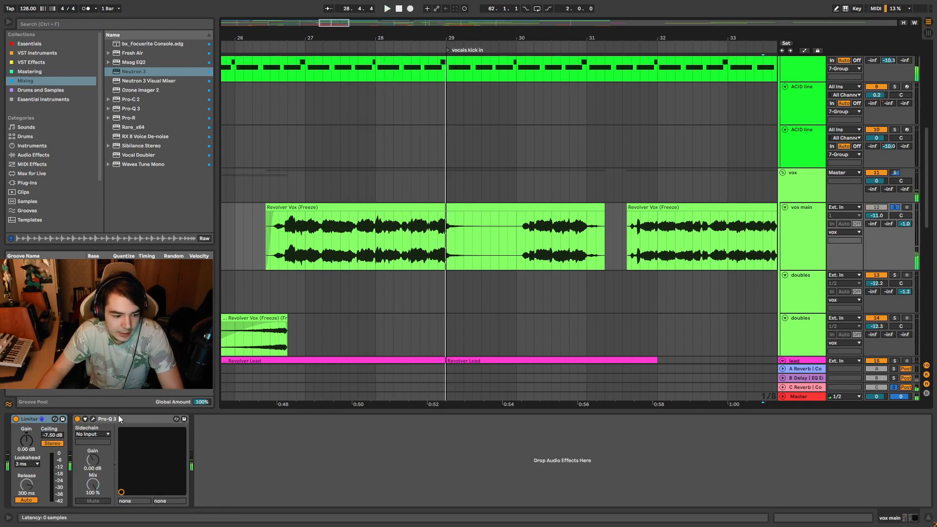
- Open Pro-Q 3 on vox main and sweep its dynamic cut band in solo to 4400 Hz while the vocal plays
{"action": "left_click", "coordinate": [93, 418]}
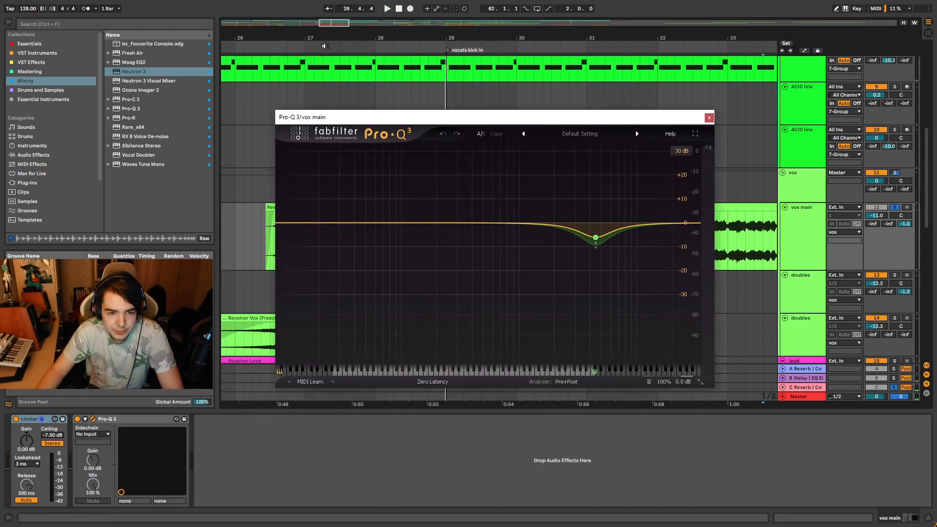
{"action": "left_click", "coordinate": [315, 47]}
{"action": "left_click", "coordinate": [595, 237]}
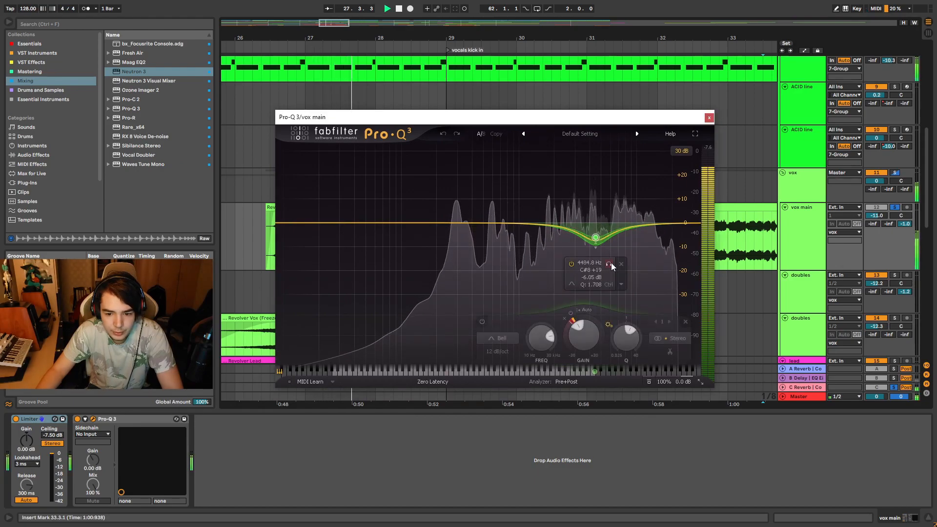
{"action": "left_click_drag", "start_coordinate": [612, 266], "coordinate": [610, 194]}
{"action": "left_click", "coordinate": [310, 47]}
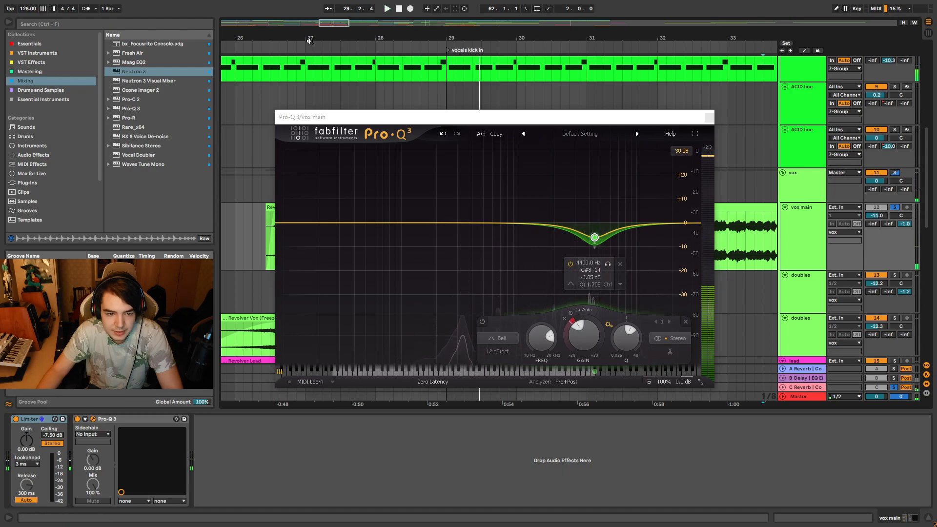
- Nudge the Pro-Q 3 cut band slightly higher in frequency, close the EQ and replay the vocal before bar 29
{"action": "mouse_move", "coordinate": [593, 236]}
{"action": "left_mouse_down"}
{"action": "mouse_move", "coordinate": [595, 149]}
{"action": "mouse_move", "coordinate": [602, 259]}
{"action": "mouse_move", "coordinate": [596, 238]}
{"action": "left_mouse_up"}
{"action": "left_click", "coordinate": [609, 178]}
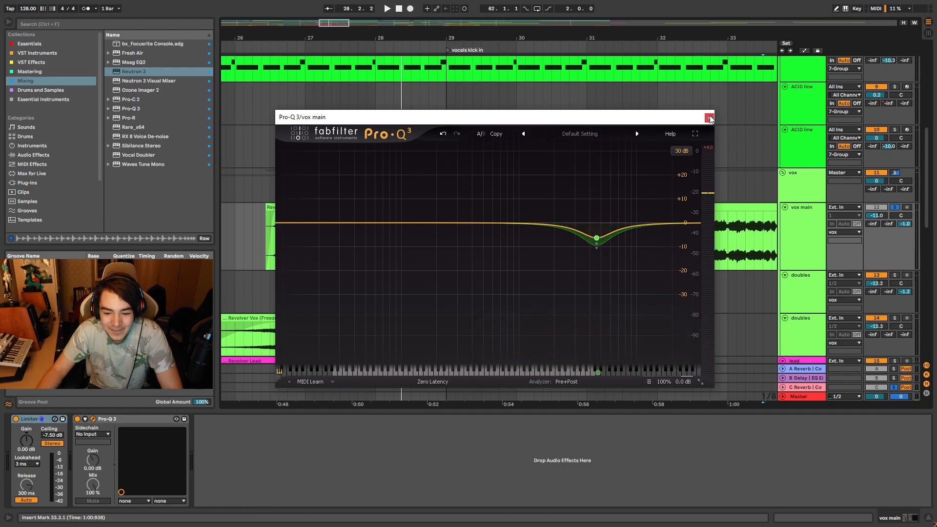
{"action": "left_click", "coordinate": [709, 117]}
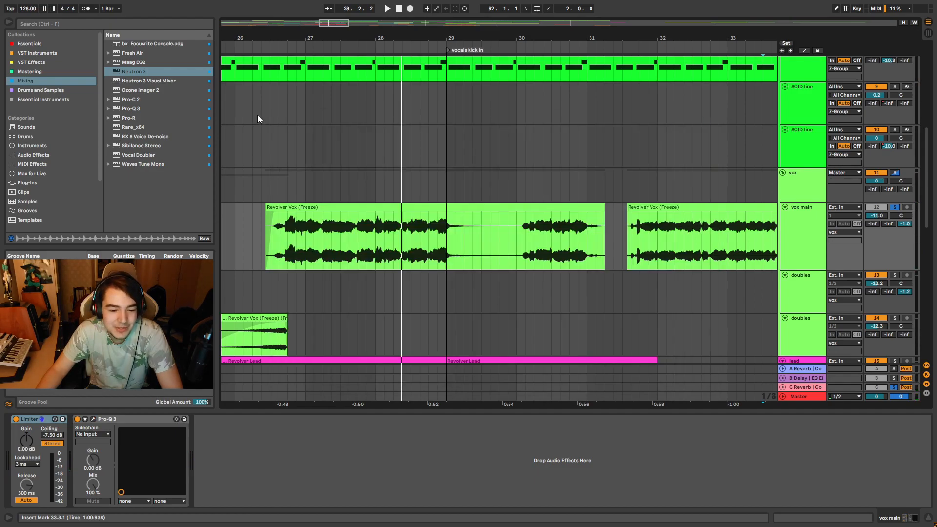
{"action": "left_click", "coordinate": [289, 47]}
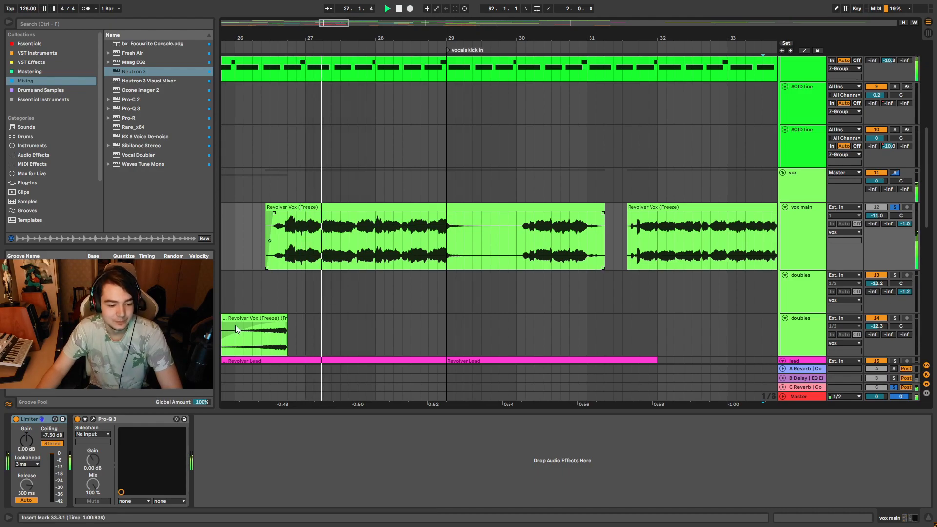
- Open Pro-Q 3 on vox main, examine its dynamic cut band and close the EQ
{"action": "left_click", "coordinate": [93, 419]}
{"action": "mouse_move", "coordinate": [599, 237]}
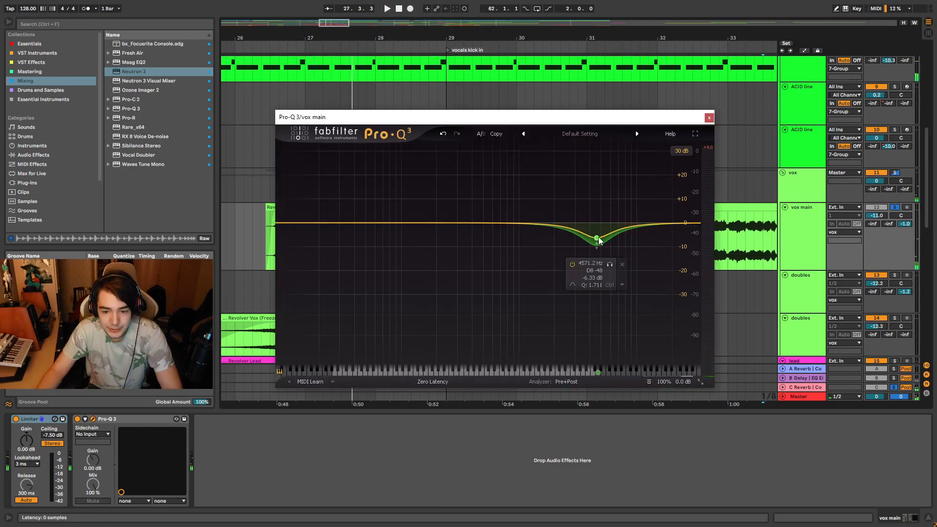
{"action": "left_click", "coordinate": [709, 117]}
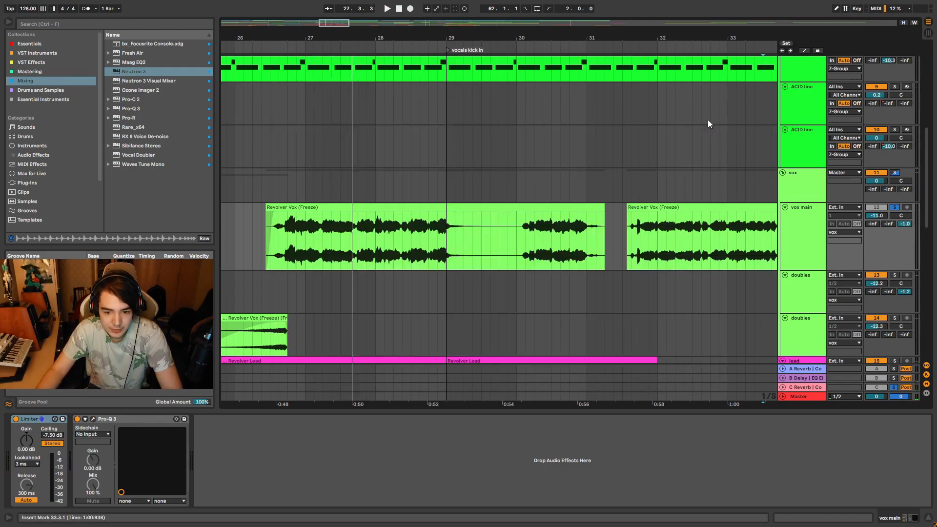
{"action": "scroll", "coordinate": [303, 208], "scroll_direction": "up", "scroll_amount": 1}
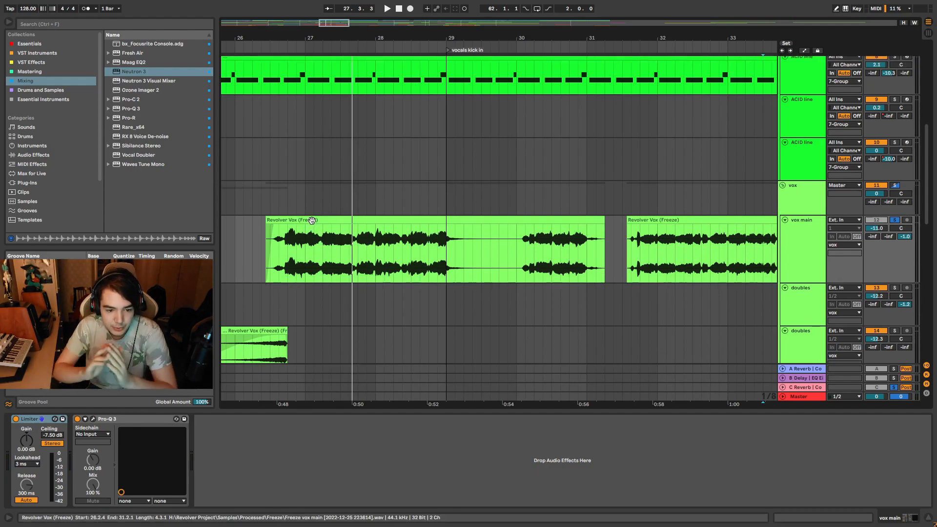
- Try Pro-C 2 with the Upfront vocal preset on vox main, play the phrase from about bar 27 and remove the compressor
{"action": "left_click", "coordinate": [282, 43]}
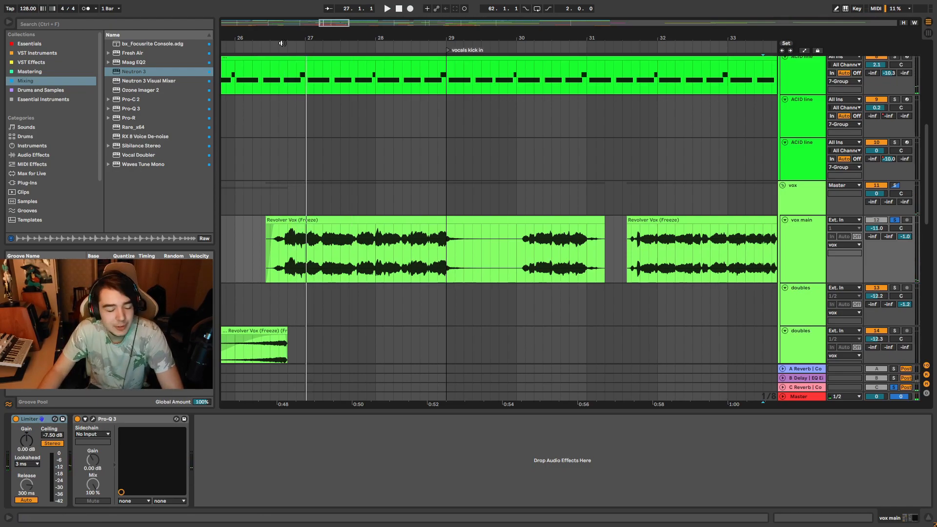
{"action": "double_click", "coordinate": [130, 100]}
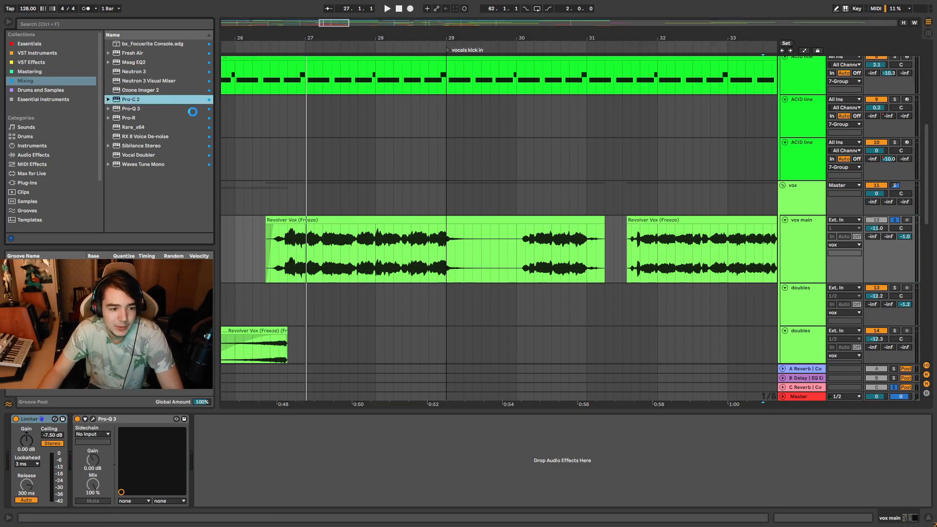
{"action": "left_click", "coordinate": [561, 99]}
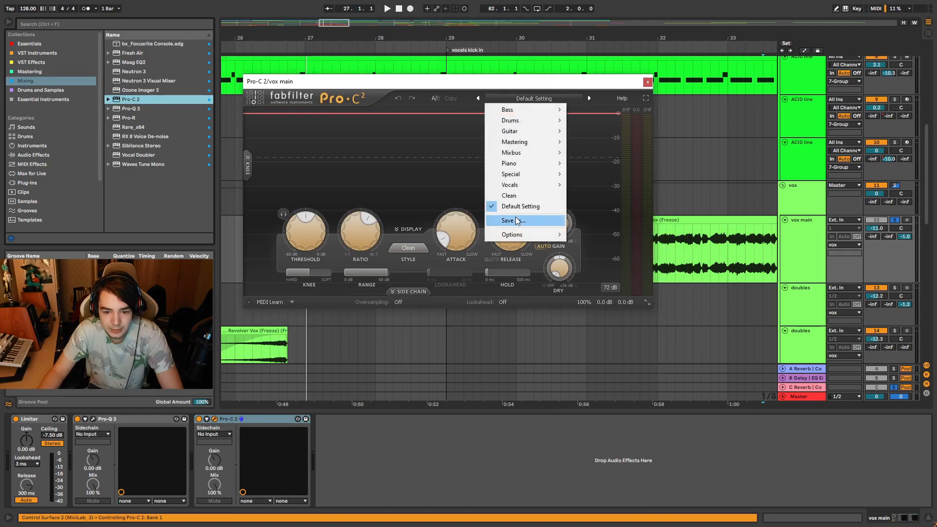
{"action": "mouse_move", "coordinate": [527, 185]}
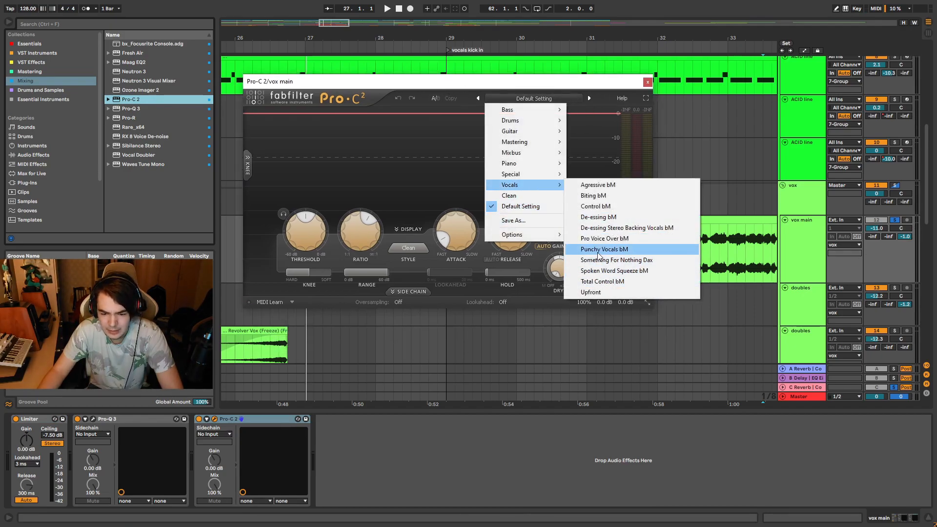
{"action": "left_click", "coordinate": [601, 293]}
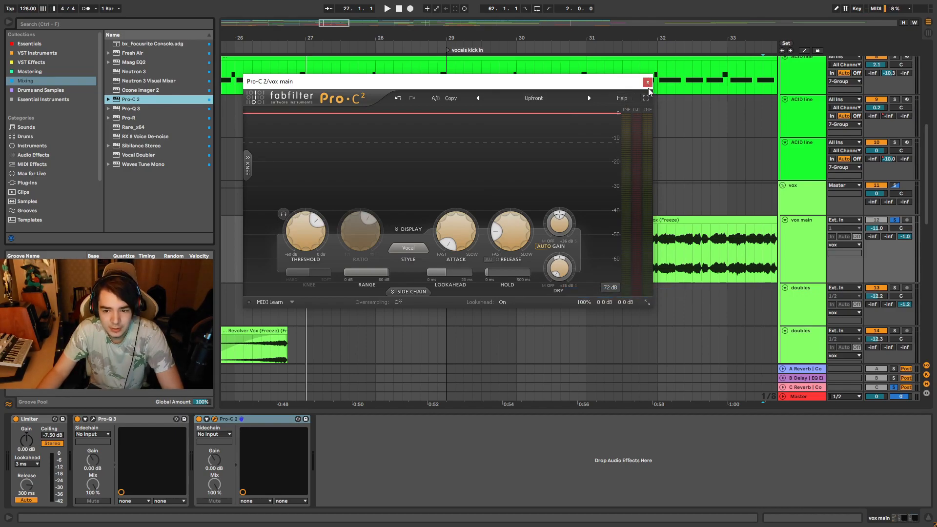
{"action": "left_click", "coordinate": [353, 45]}
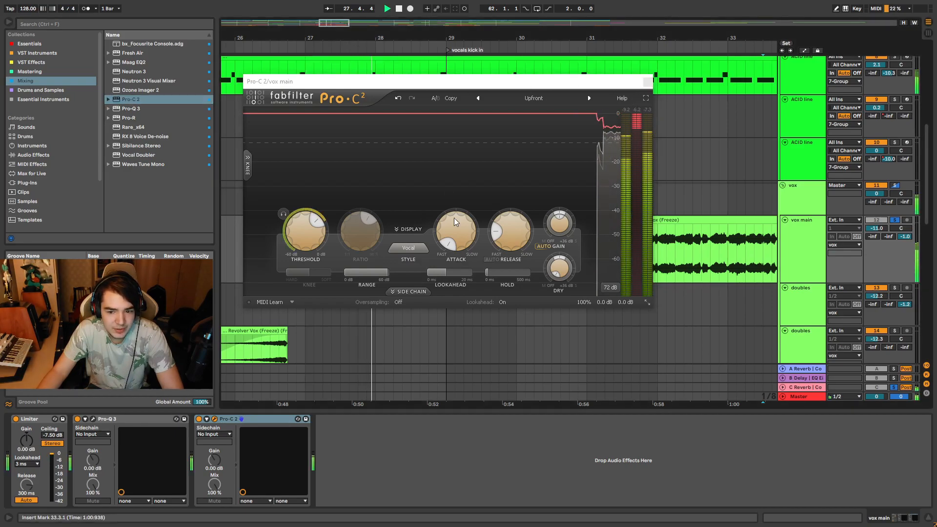
{"action": "right_click", "coordinate": [257, 424]}
{"action": "left_click", "coordinate": [277, 299]}
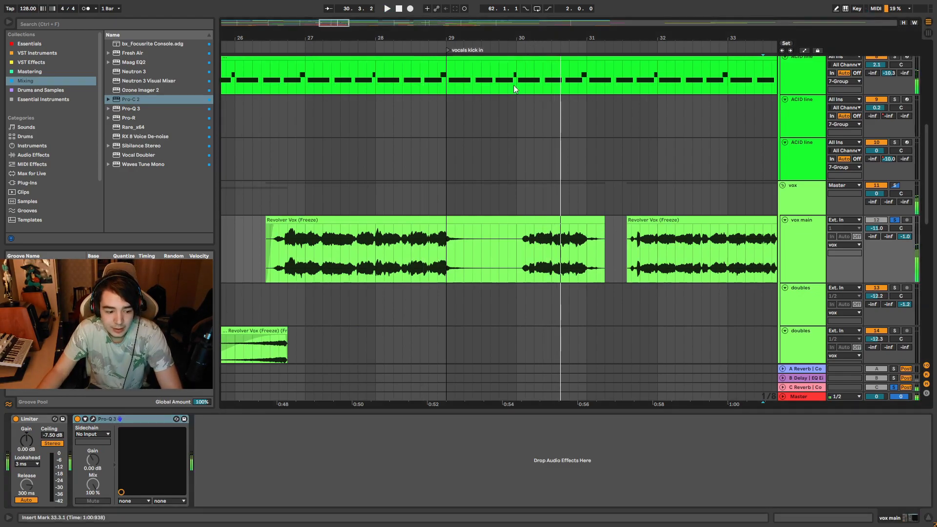
- Play the second vox main section from about bar 31 with the C Reverb return still soloed
{"action": "scroll", "coordinate": [502, 110], "scroll_direction": "down", "scroll_amount": 5}
{"action": "scroll", "coordinate": [592, 294], "scroll_direction": "up", "scroll_amount": 5}
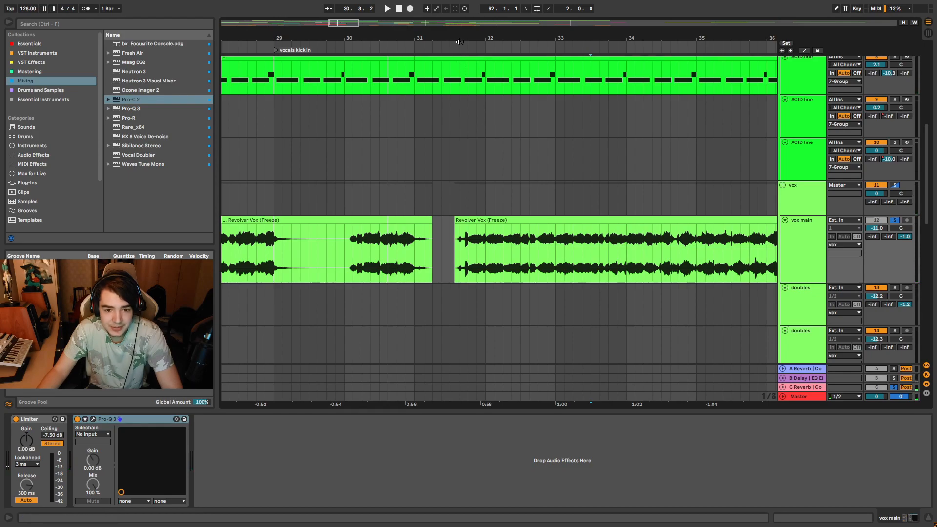
{"action": "scroll", "coordinate": [508, 203], "scroll_direction": "down", "scroll_amount": 4}
{"action": "scroll", "coordinate": [508, 203], "scroll_direction": "down", "scroll_amount": 4}
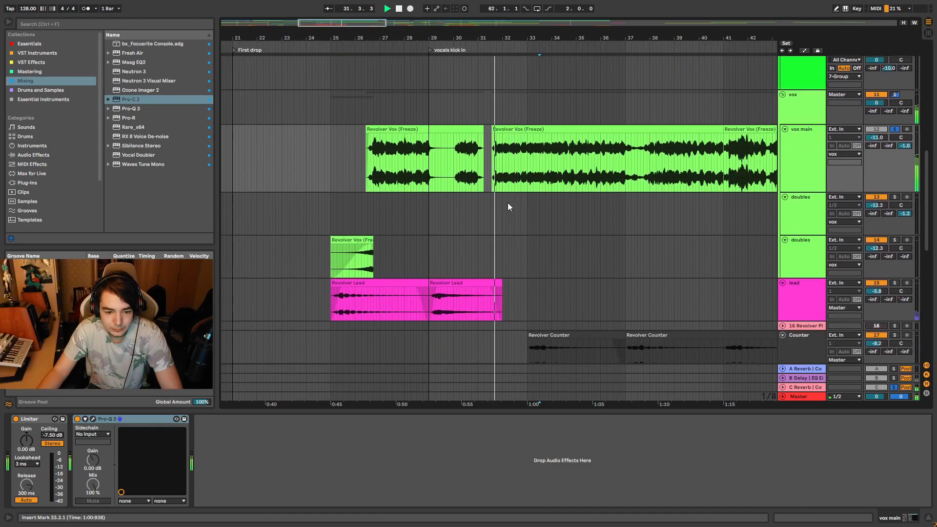
{"action": "key", "text": "space"}
- Play the faded doubles clip leading into the vox main phrase from about bar 26
{"action": "scroll", "coordinate": [332, 269], "scroll_direction": "up", "scroll_amount": 5}
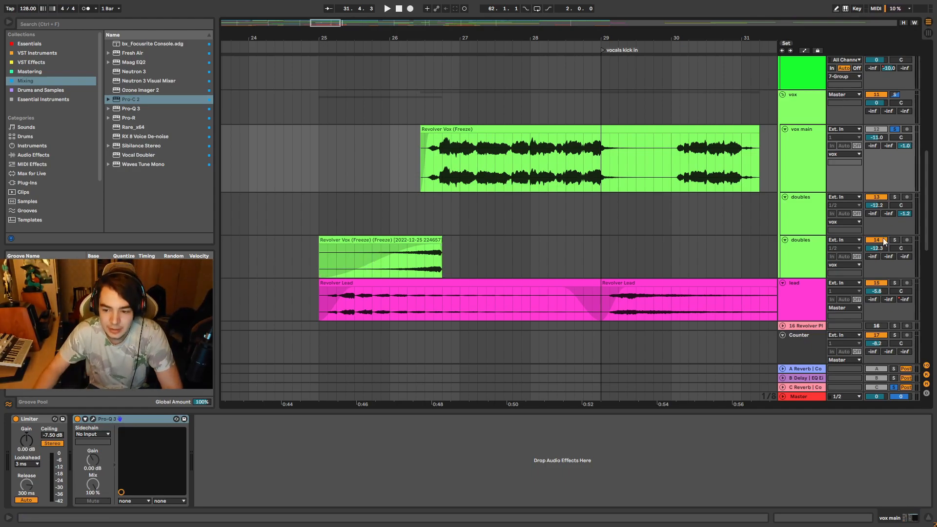
{"action": "left_click", "coordinate": [395, 47]}
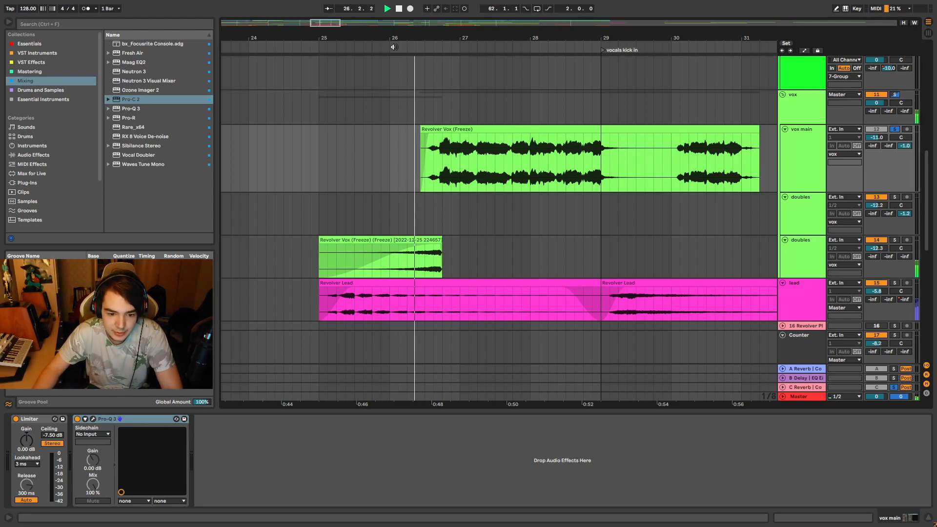
{"action": "key", "text": "space"}
- Play the intro doubles from about bar 5 and show the Delay on the upper doubles track
{"action": "key", "text": "w"}
{"action": "scroll", "coordinate": [303, 281], "scroll_direction": "down", "scroll_amount": 2}
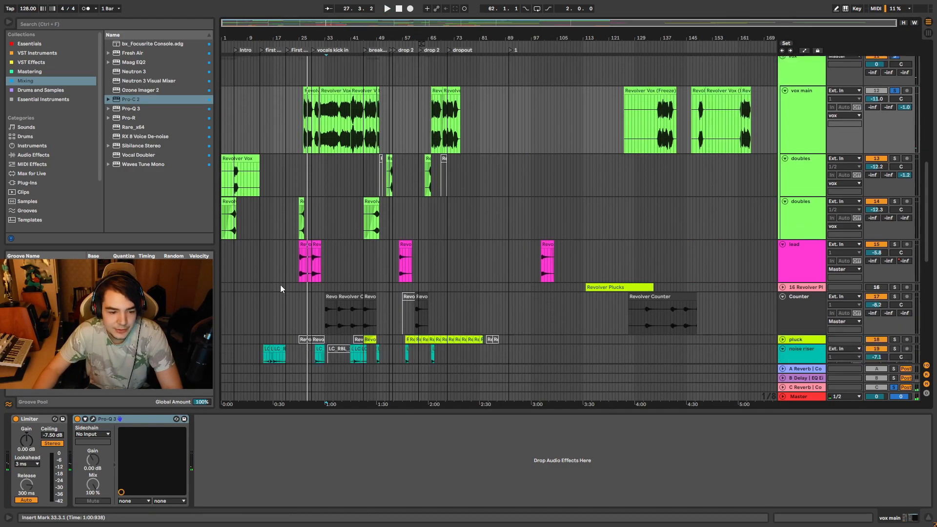
{"action": "scroll", "coordinate": [235, 231], "scroll_direction": "up", "scroll_amount": 5}
{"action": "scroll", "coordinate": [241, 116], "scroll_direction": "up", "scroll_amount": 3}
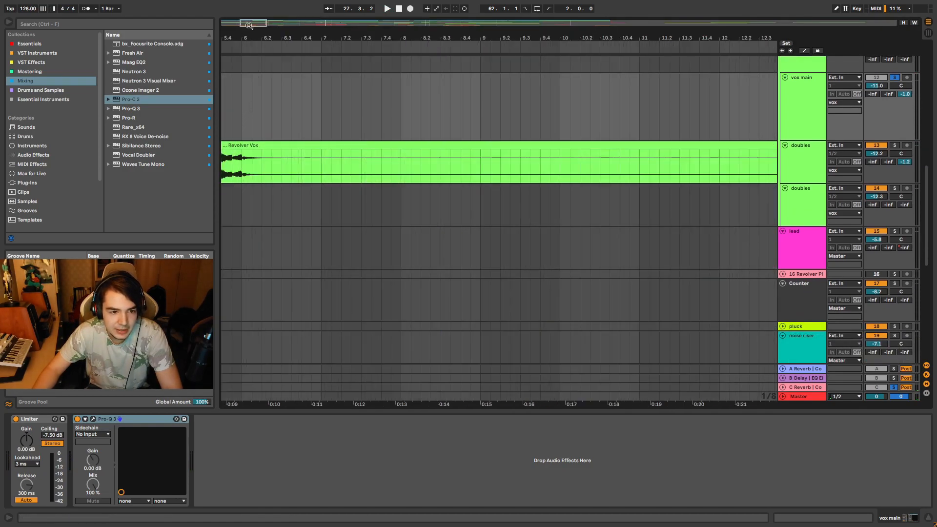
{"action": "left_click_drag", "start_coordinate": [249, 25], "coordinate": [245, 25]}
{"action": "left_click", "coordinate": [236, 49]}
{"action": "scroll", "coordinate": [617, 166], "scroll_direction": "down", "scroll_amount": 3}
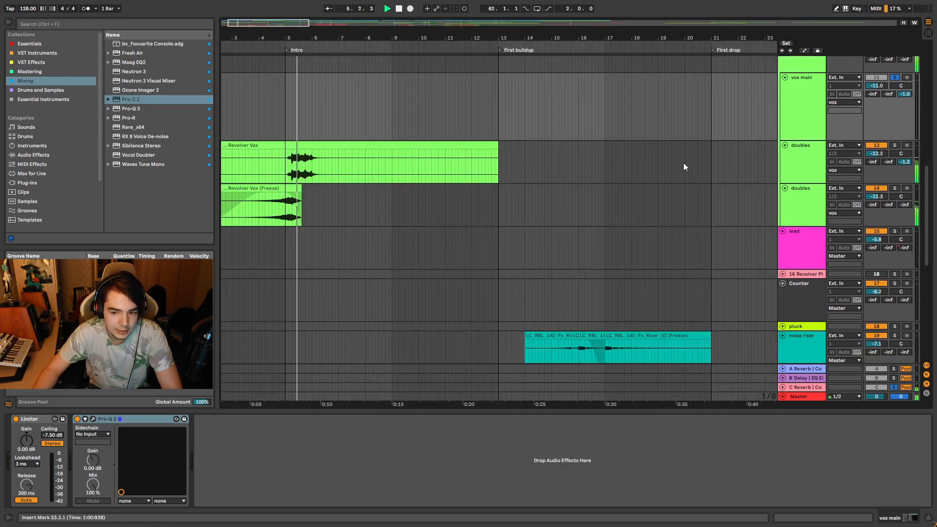
{"action": "left_click", "coordinate": [786, 162]}
{"action": "scroll", "coordinate": [408, 218], "scroll_direction": "down", "scroll_amount": 3}
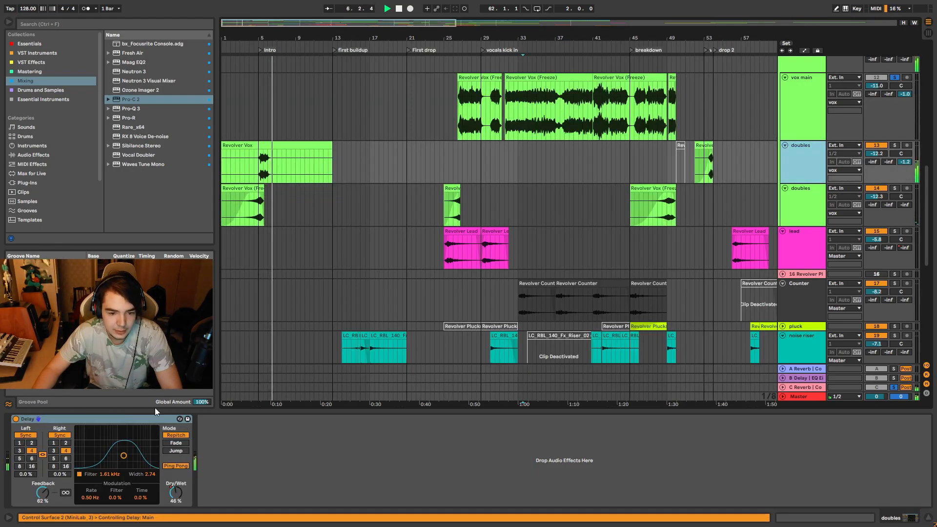
{"action": "key", "text": "space"}
- Examine the faded doubles clip that leads into the vox main phrase at bar 66
{"action": "scroll", "coordinate": [500, 252], "scroll_direction": "down", "scroll_amount": 5}
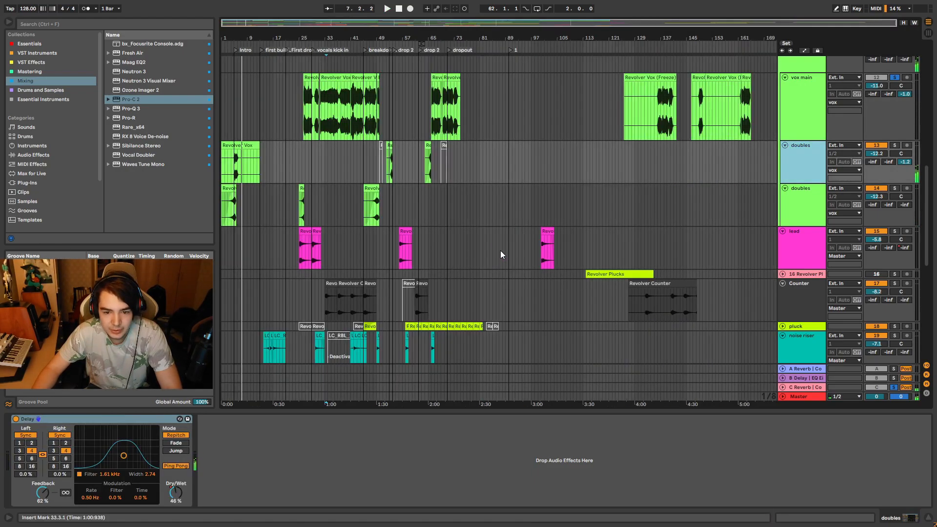
{"action": "scroll", "coordinate": [457, 216], "scroll_direction": "up", "scroll_amount": 4}
{"action": "scroll", "coordinate": [437, 308], "scroll_direction": "up", "scroll_amount": 5}
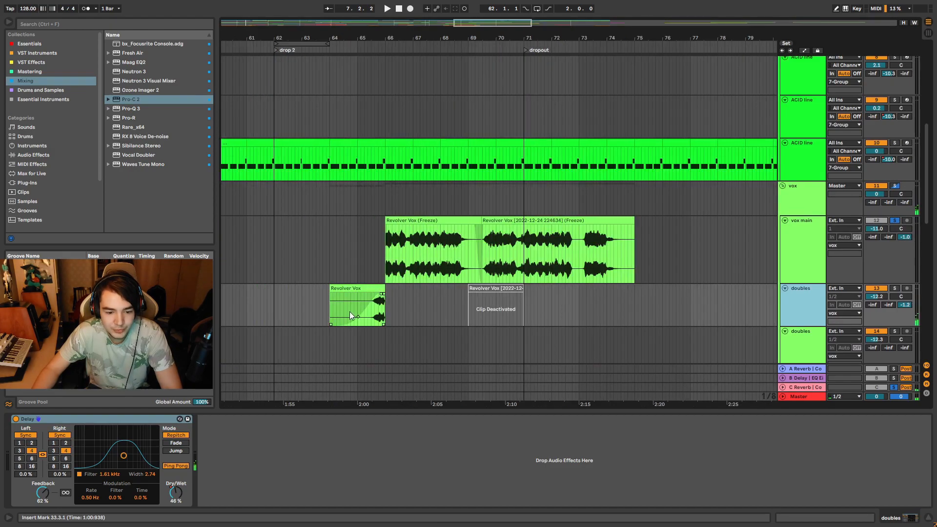
{"action": "scroll", "coordinate": [385, 296], "scroll_direction": "up", "scroll_amount": 3}
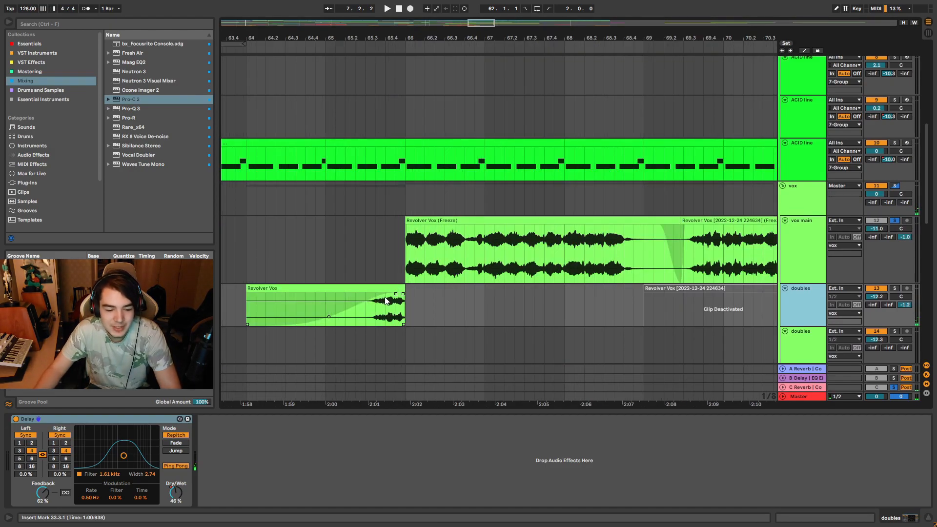
{"action": "scroll", "coordinate": [385, 300], "scroll_direction": "down", "scroll_amount": 2}
{"action": "scroll", "coordinate": [278, 292], "scroll_direction": "down", "scroll_amount": 3}
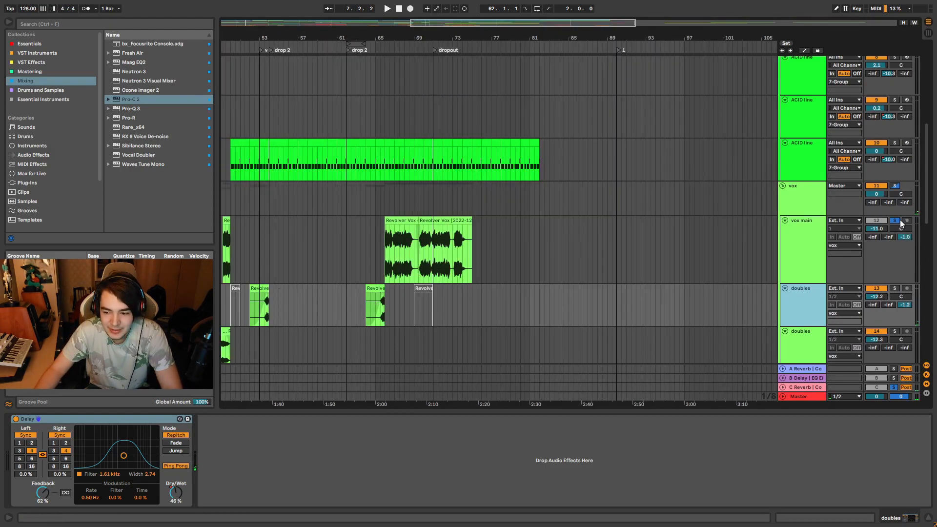
- Clear the vocal and C Reverb solos and play the doubles clip from about bar 52 into drop 2
{"action": "scroll", "coordinate": [385, 284], "scroll_direction": "down", "scroll_amount": 3}
{"action": "scroll", "coordinate": [397, 310], "scroll_direction": "up", "scroll_amount": 6}
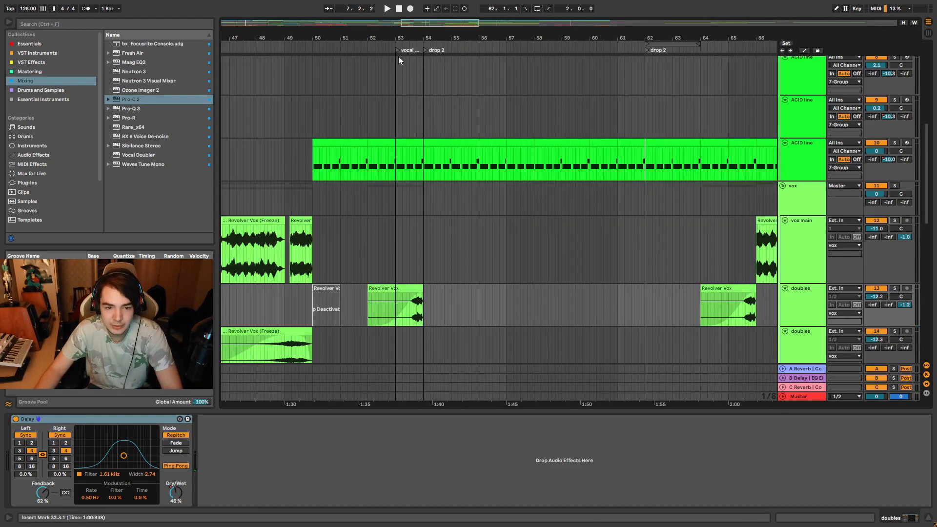
{"action": "left_click", "coordinate": [382, 47]}
{"action": "scroll", "coordinate": [433, 321], "scroll_direction": "up", "scroll_amount": 4}
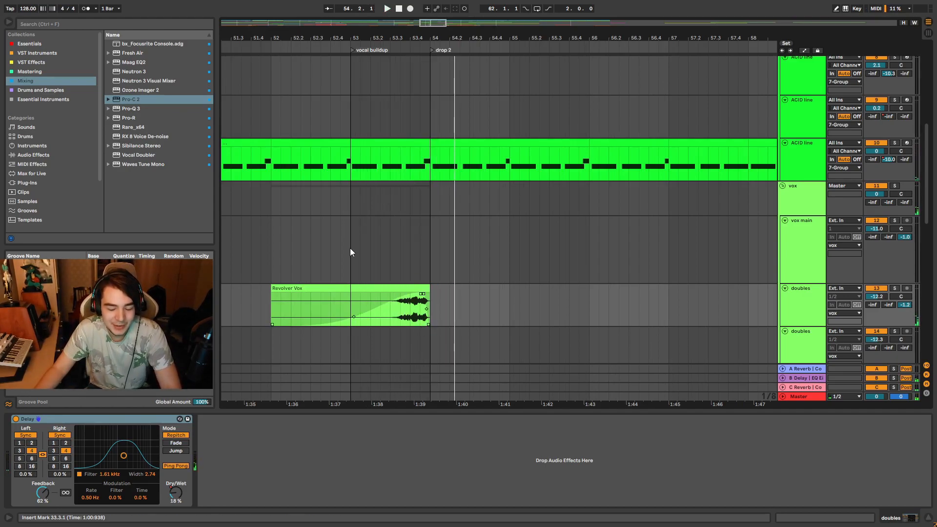
{"action": "left_click", "coordinate": [311, 46]}
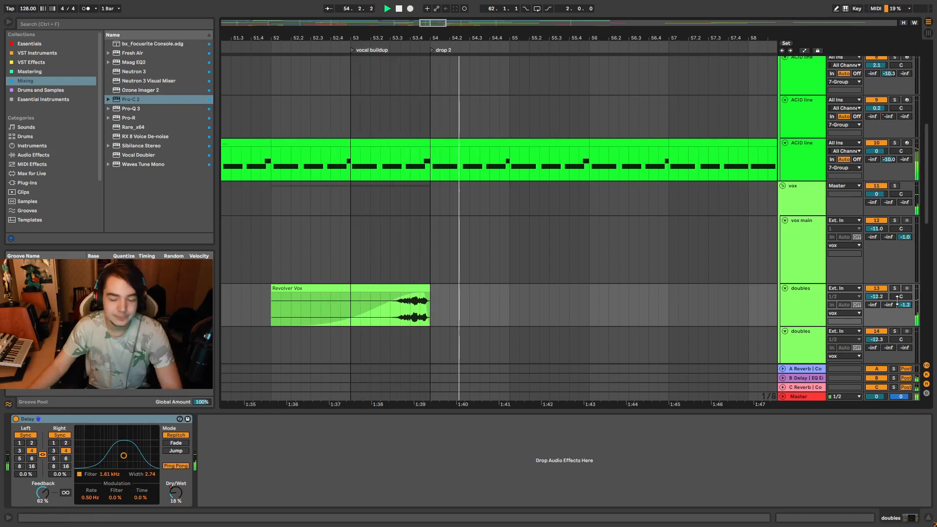
{"action": "scroll", "coordinate": [861, 265], "scroll_direction": "down", "scroll_amount": 2}
{"action": "scroll", "coordinate": [861, 264], "scroll_direction": "down", "scroll_amount": 1}
{"action": "scroll", "coordinate": [746, 239], "scroll_direction": "down", "scroll_amount": 1}
{"action": "key", "text": "space"}
- Play the doubles clip from about bar 64 into the second drop's vox main phrase in the full mix
{"action": "scroll", "coordinate": [708, 242], "scroll_direction": "down", "scroll_amount": 1}
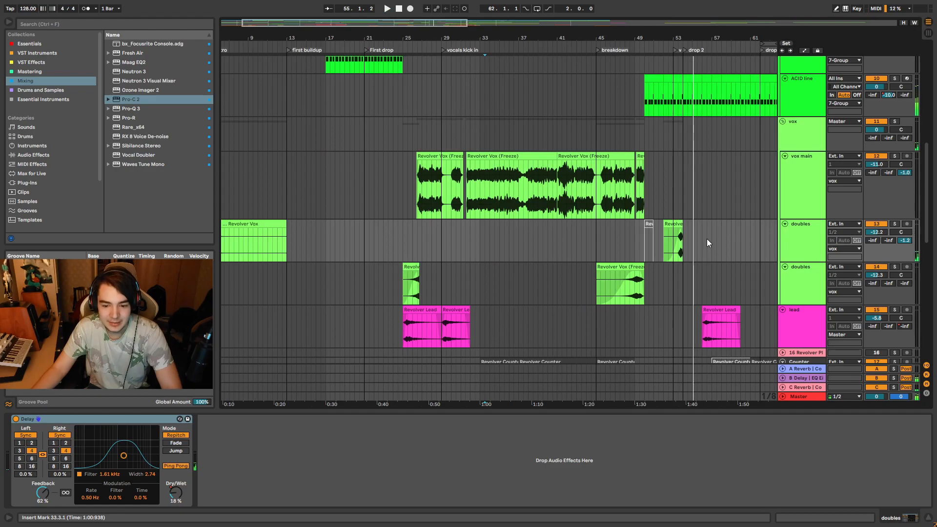
{"action": "scroll", "coordinate": [708, 241], "scroll_direction": "up", "scroll_amount": 1}
{"action": "scroll", "coordinate": [715, 244], "scroll_direction": "down", "scroll_amount": 2}
{"action": "scroll", "coordinate": [418, 288], "scroll_direction": "up", "scroll_amount": 3}
{"action": "left_click", "coordinate": [469, 51]}
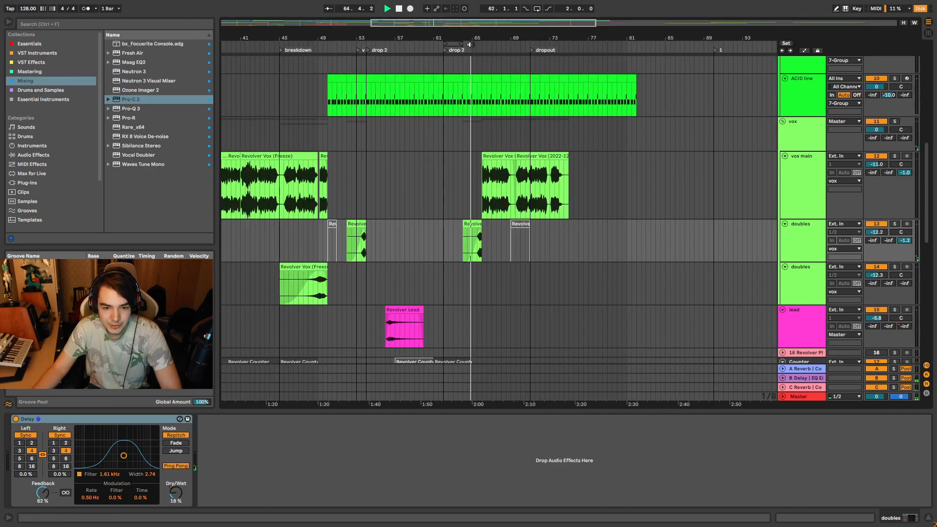
{"action": "scroll", "coordinate": [530, 187], "scroll_direction": "up", "scroll_amount": 3}
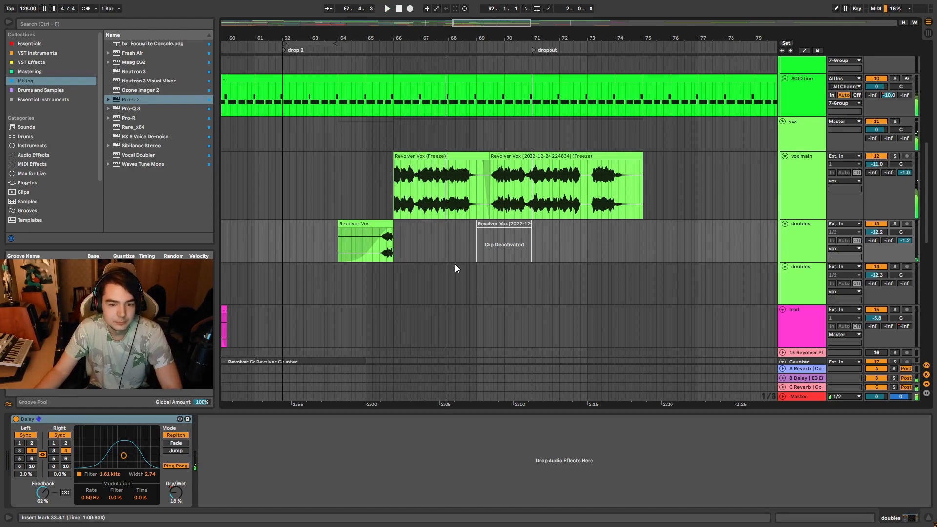
- Unfold the pluck track beneath the Counter track
{"action": "scroll", "coordinate": [457, 266], "scroll_direction": "down", "scroll_amount": 5}
{"action": "scroll", "coordinate": [400, 242], "scroll_direction": "down", "scroll_amount": 5}
{"action": "scroll", "coordinate": [392, 250], "scroll_direction": "up", "scroll_amount": 3}
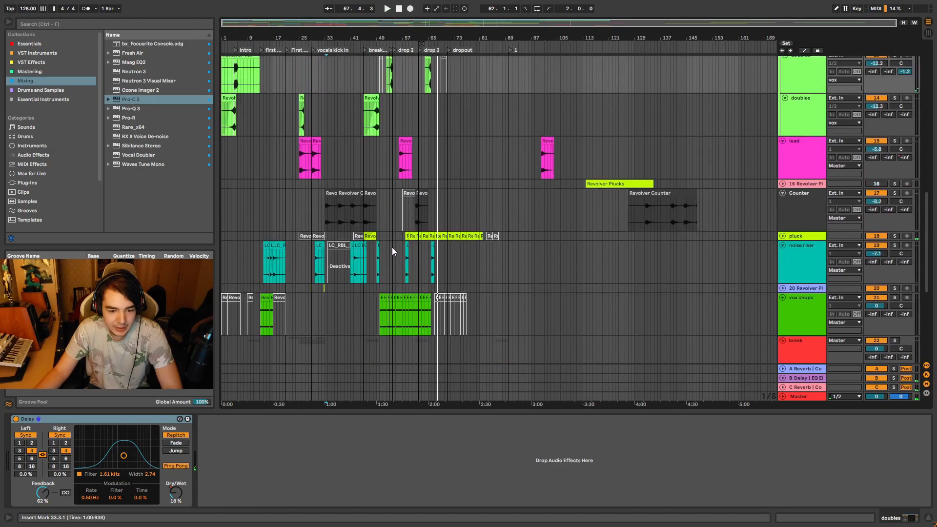
{"action": "left_click", "coordinate": [783, 236]}
{"action": "scroll", "coordinate": [342, 82], "scroll_direction": "up", "scroll_amount": 3}
{"action": "scroll", "coordinate": [292, 91], "scroll_direction": "up", "scroll_amount": 5}
{"action": "scroll", "coordinate": [292, 91], "scroll_direction": "down", "scroll_amount": 8}
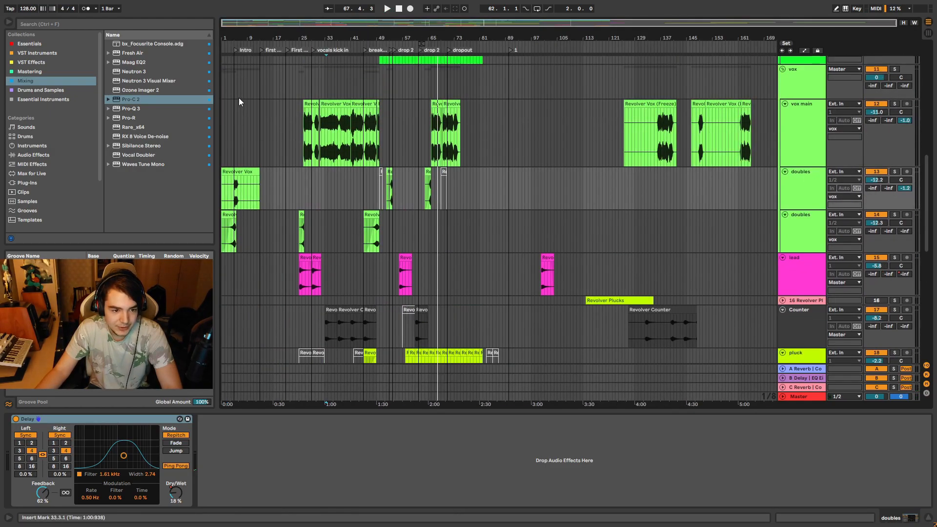
- Solo the upper Pluck Build track, show its device chain and play its Revolver Plucks clip from bar 9
{"action": "scroll", "coordinate": [239, 98], "scroll_direction": "up", "scroll_amount": 10}
{"action": "scroll", "coordinate": [239, 98], "scroll_direction": "up", "scroll_amount": 2}
{"action": "scroll", "coordinate": [247, 110], "scroll_direction": "up", "scroll_amount": 4}
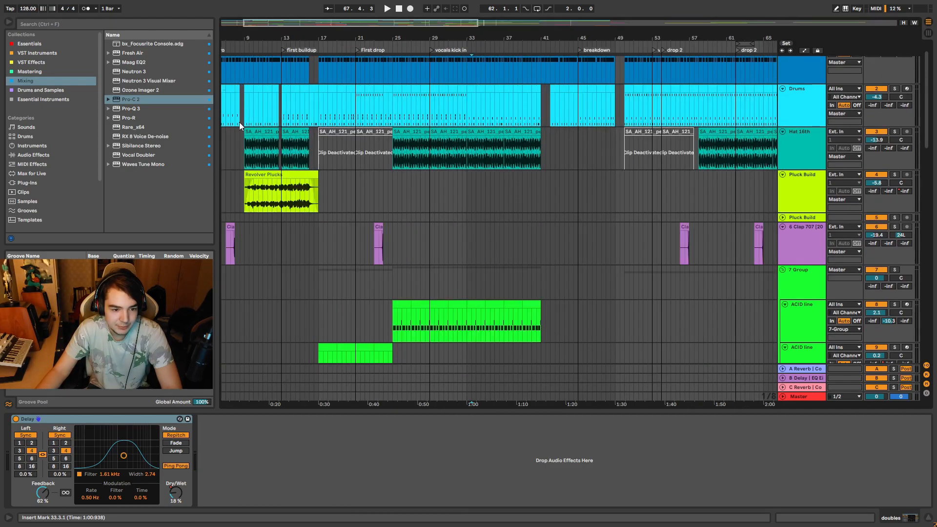
{"action": "left_click", "coordinate": [895, 174]}
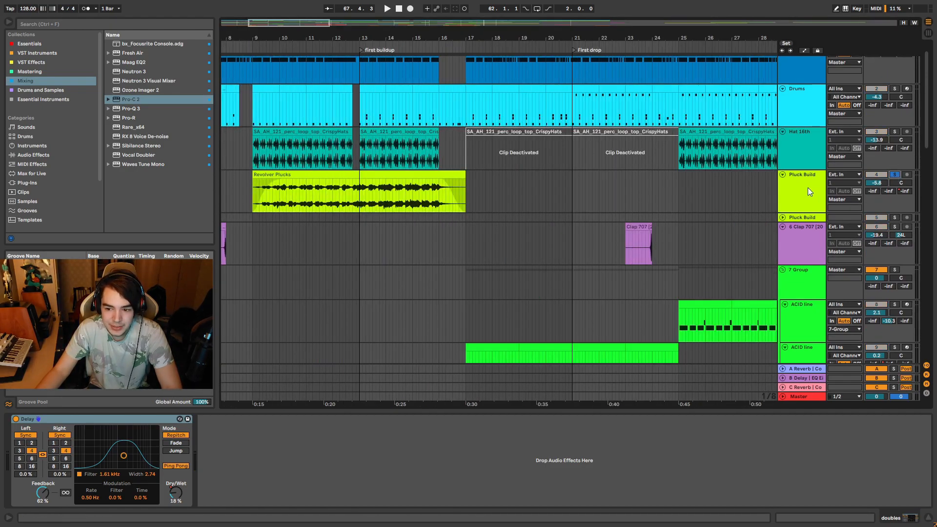
{"action": "left_click", "coordinate": [807, 188]}
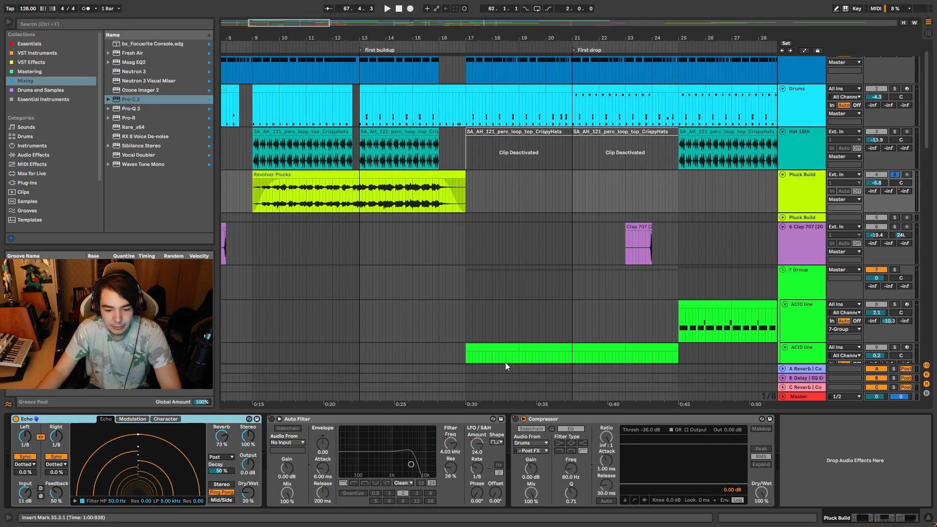
{"action": "left_click", "coordinate": [256, 49]}
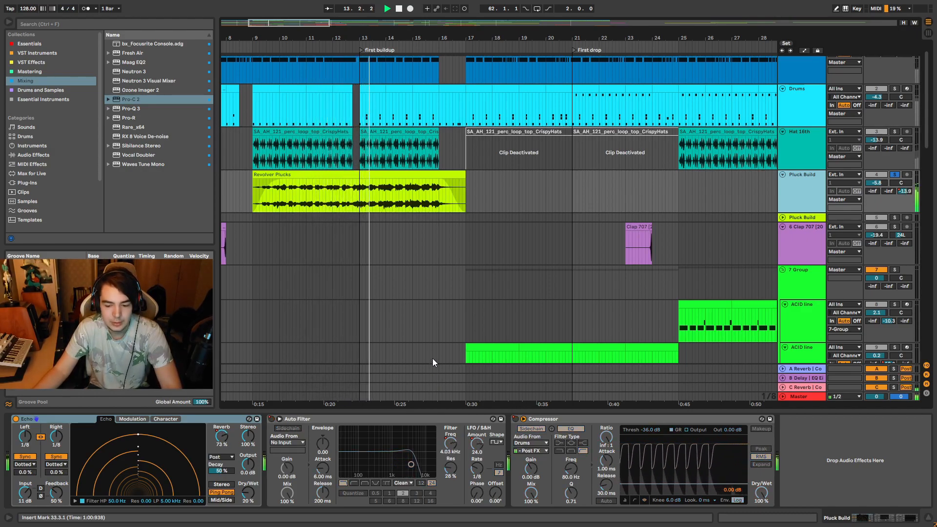
{"action": "key", "text": "space"}
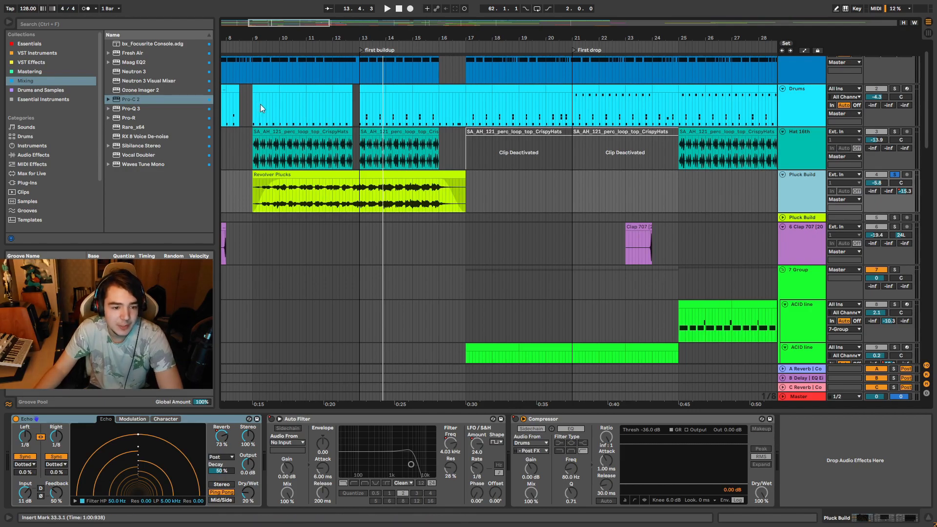
- Clear the upper Pluck Build solo and play the full mix from bar 9 through the first buildup to about bar 17
{"action": "left_click", "coordinate": [251, 47]}
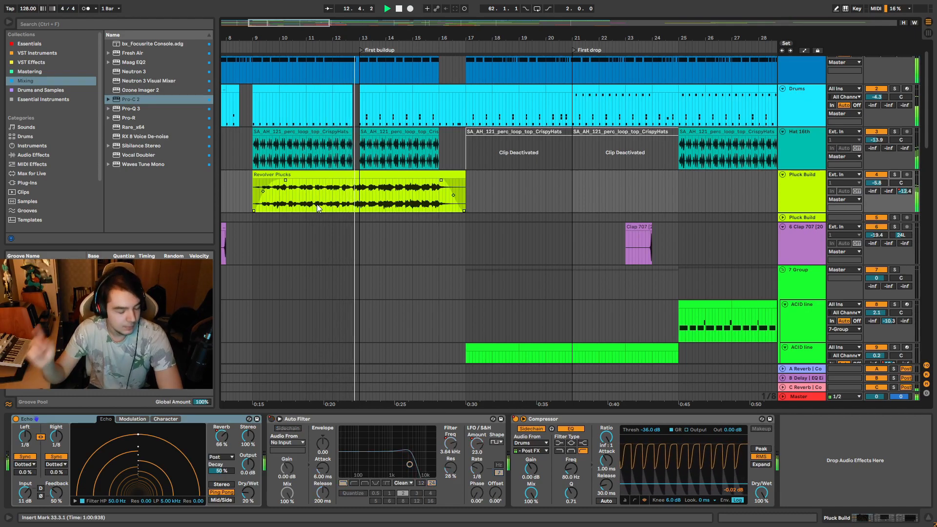
{"action": "scroll", "coordinate": [317, 204], "scroll_direction": "up", "scroll_amount": 1}
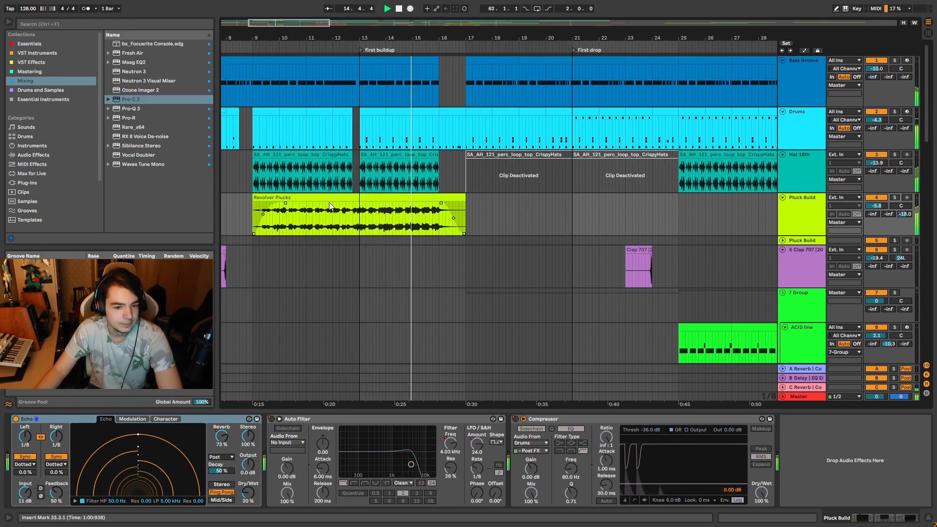
{"action": "scroll", "coordinate": [330, 206], "scroll_direction": "down", "scroll_amount": 4}
{"action": "scroll", "coordinate": [329, 202], "scroll_direction": "down", "scroll_amount": 16}
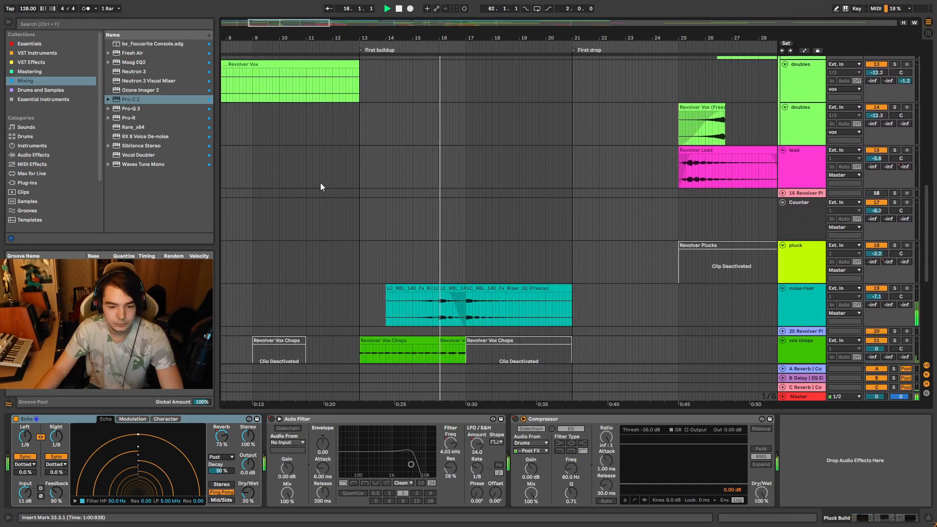
{"action": "scroll", "coordinate": [320, 187], "scroll_direction": "down", "scroll_amount": 4}
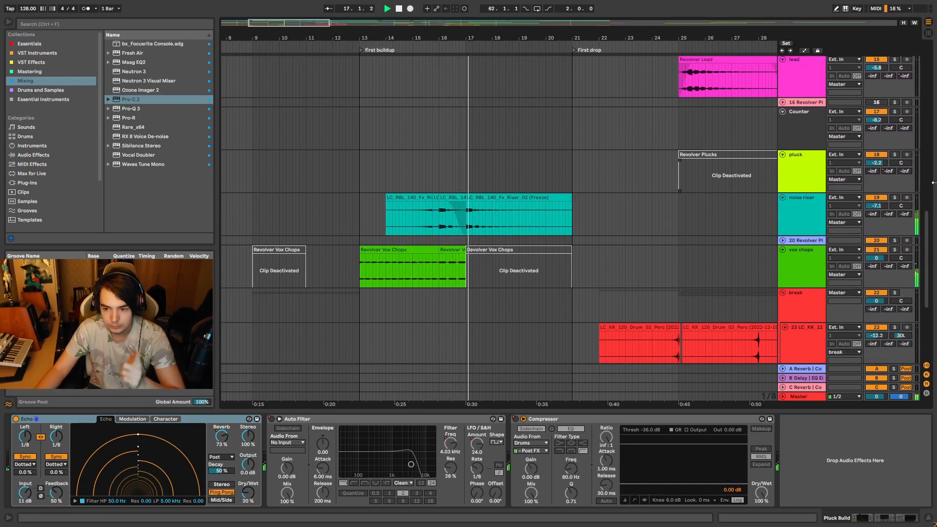
- Play the vox chops clips from just before bar 16, once soloed and once in the full mix
{"action": "scroll", "coordinate": [480, 294], "scroll_direction": "up", "scroll_amount": 4}
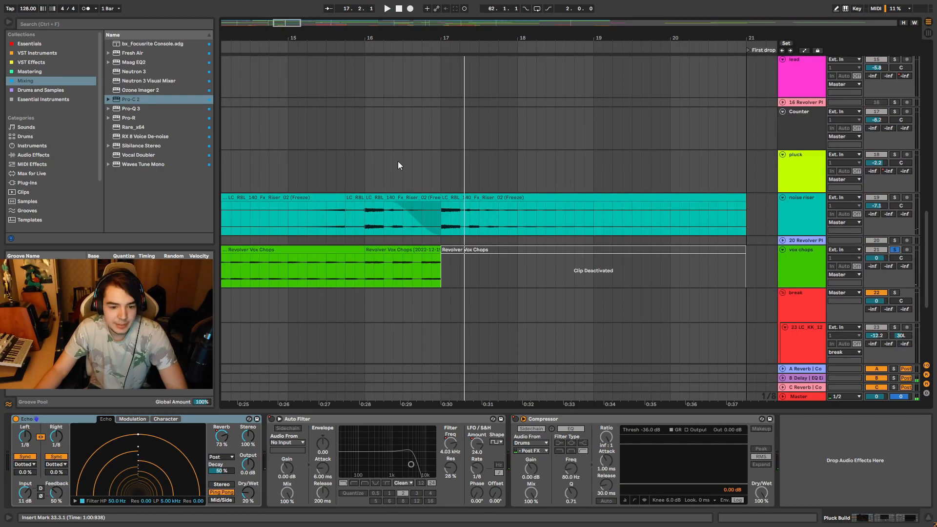
{"action": "left_click", "coordinate": [348, 51]}
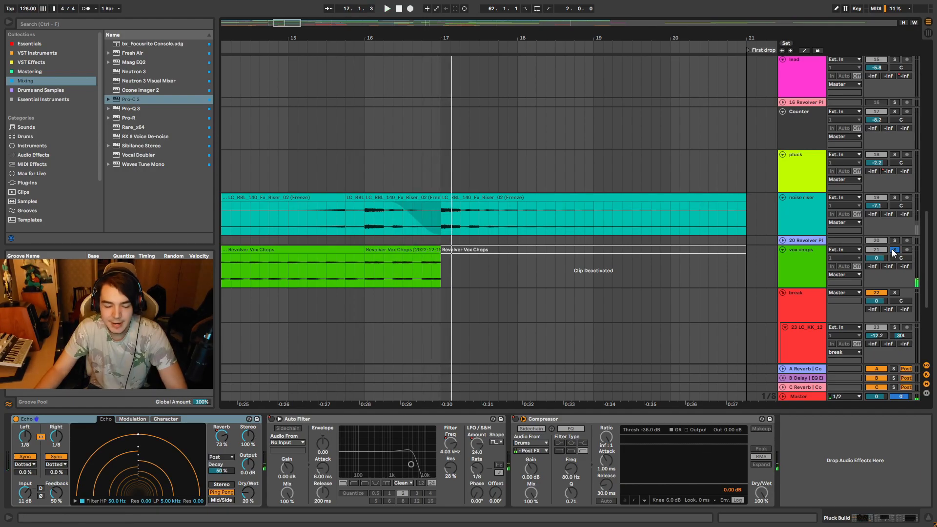
{"action": "key", "text": "space"}
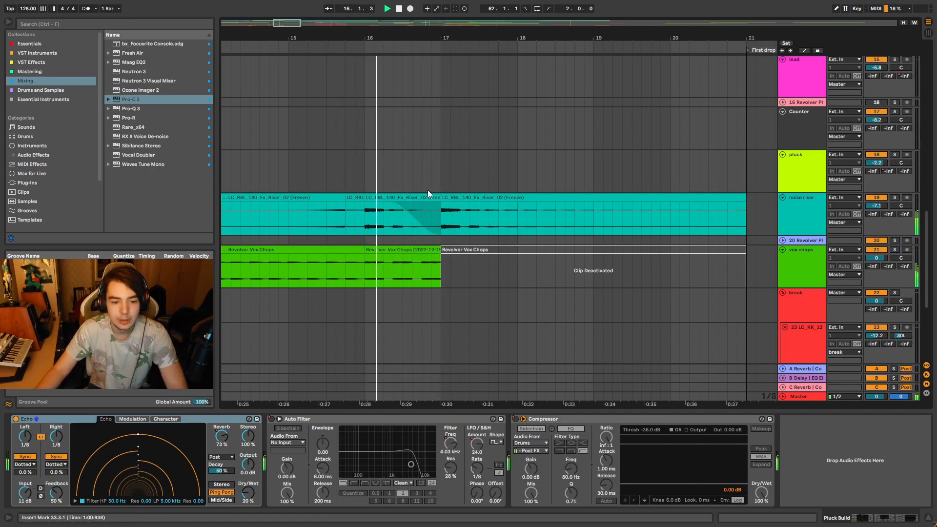
{"action": "scroll", "coordinate": [427, 194], "scroll_direction": "down", "scroll_amount": 4}
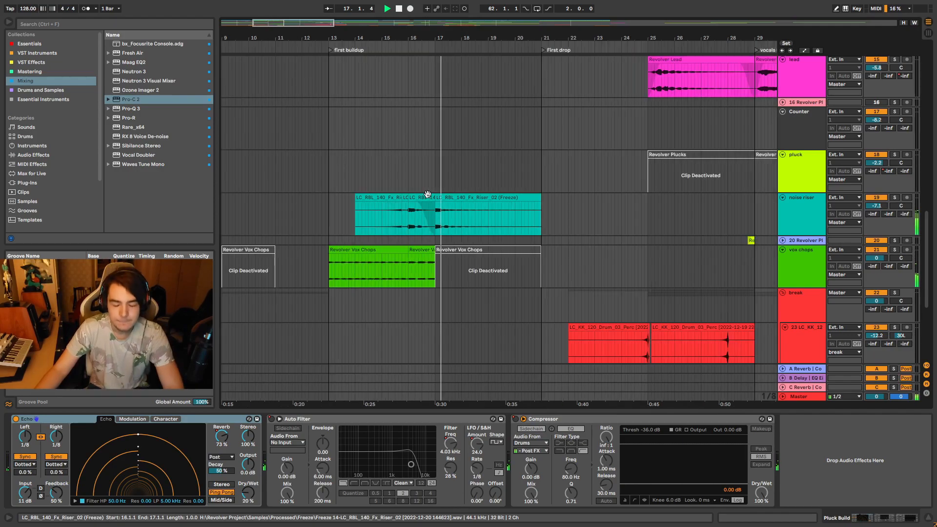
{"action": "scroll", "coordinate": [428, 195], "scroll_direction": "up", "scroll_amount": 10}
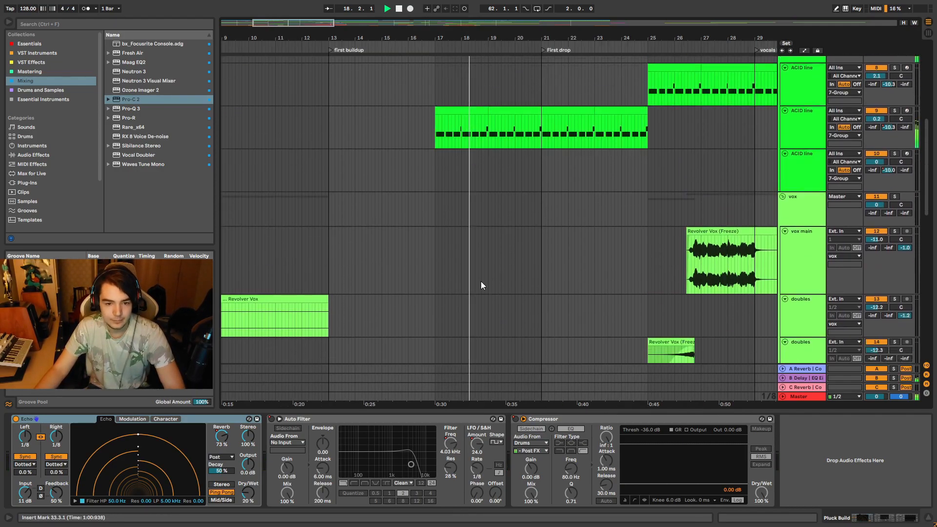
{"action": "scroll", "coordinate": [483, 279], "scroll_direction": "down", "scroll_amount": 4}
{"action": "key", "text": "space"}
- Unfold the upper revolver pads track beneath the snare build track
{"action": "scroll", "coordinate": [482, 279], "scroll_direction": "down", "scroll_amount": 10}
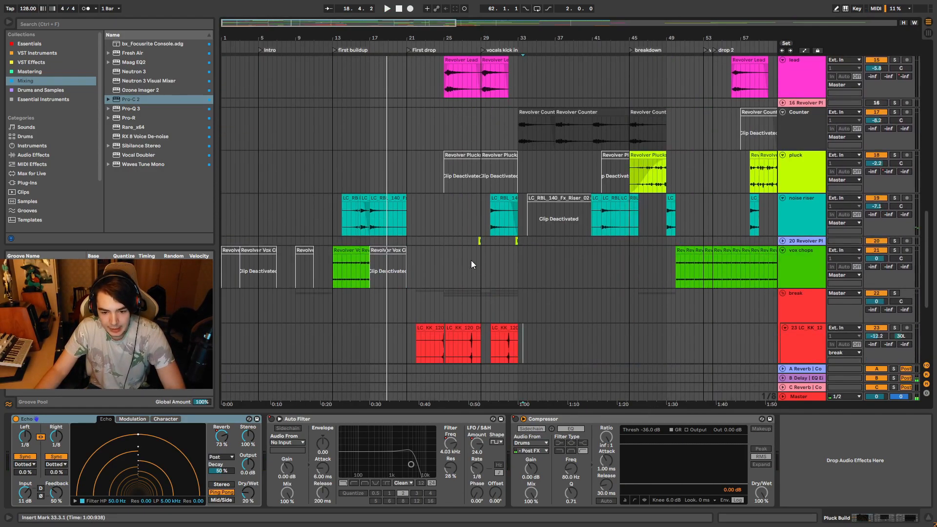
{"action": "scroll", "coordinate": [471, 259], "scroll_direction": "down", "scroll_amount": 5}
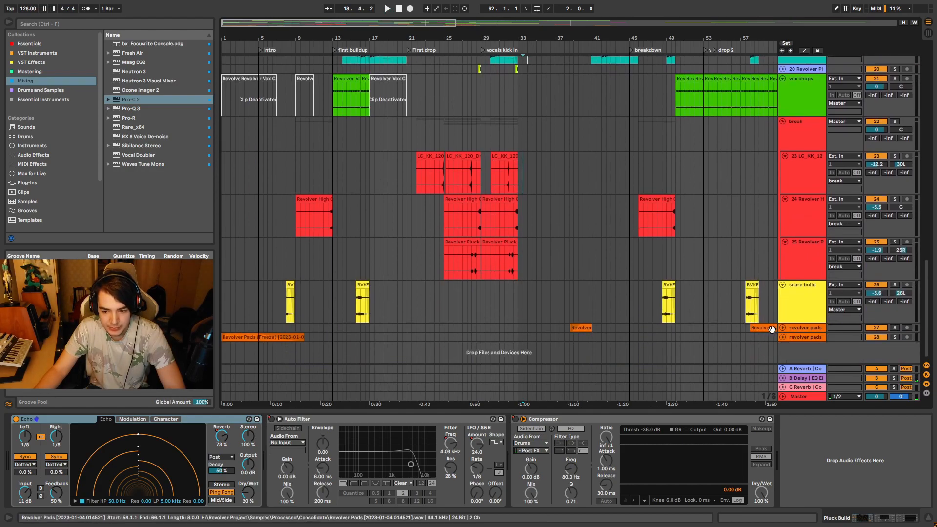
{"action": "scroll", "coordinate": [782, 330], "scroll_direction": "down", "scroll_amount": 3}
{"action": "scroll", "coordinate": [539, 347], "scroll_direction": "down", "scroll_amount": 4}
{"action": "scroll", "coordinate": [390, 338], "scroll_direction": "up", "scroll_amount": 4}
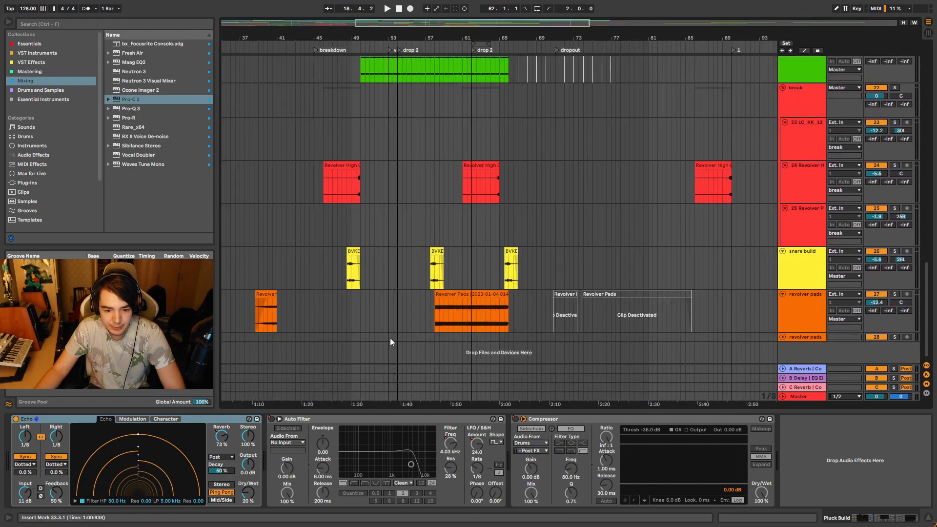
{"action": "scroll", "coordinate": [483, 327], "scroll_direction": "up", "scroll_amount": 4}
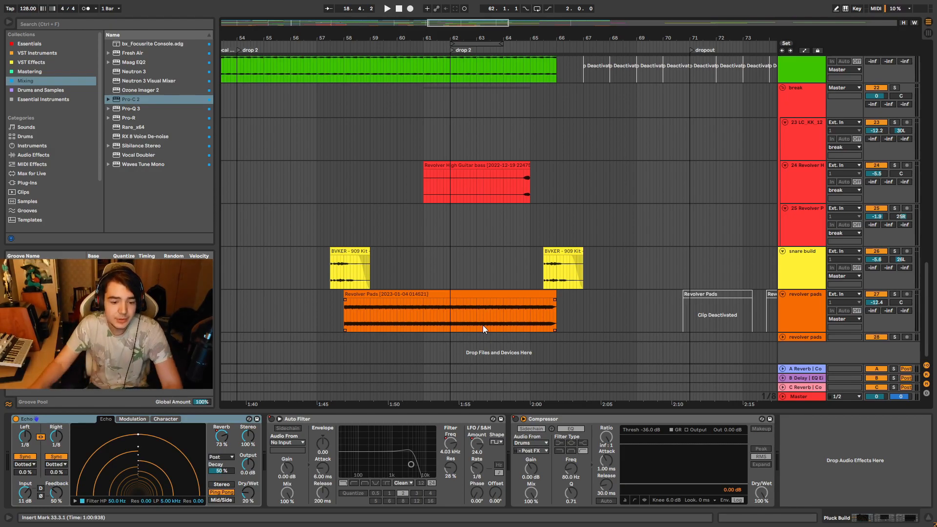
- Solo the upper revolver pads track and play its second-drop clip from just before bar 58
{"action": "scroll", "coordinate": [373, 319], "scroll_direction": "up", "scroll_amount": 3}
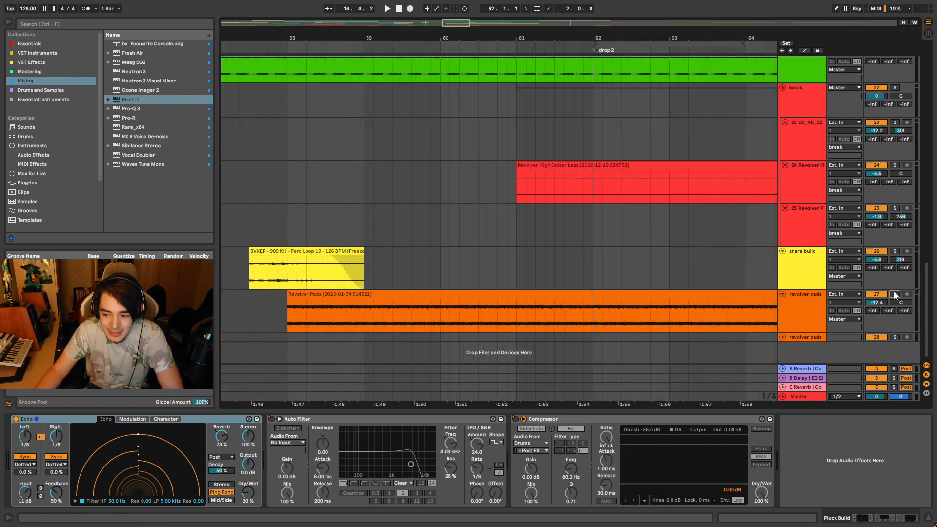
{"action": "left_click", "coordinate": [268, 46]}
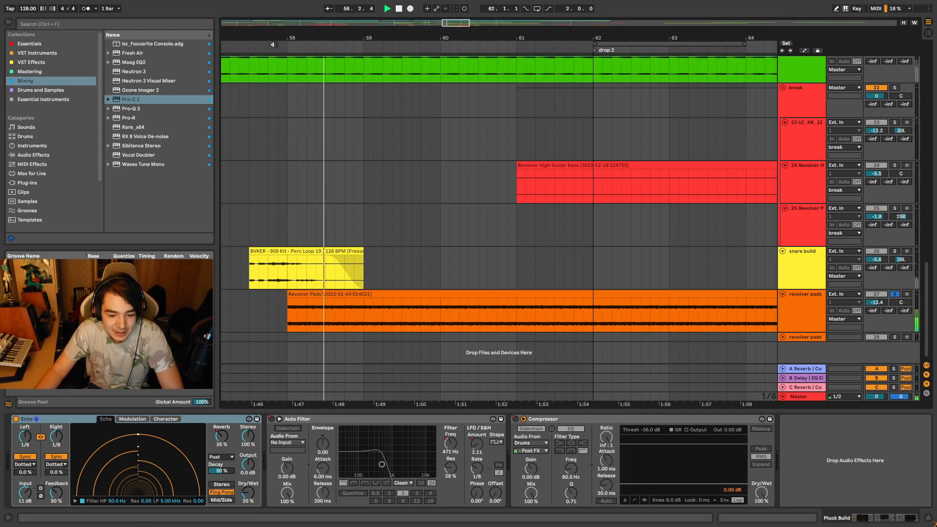
{"action": "key", "text": "space"}
{"action": "scroll", "coordinate": [599, 206], "scroll_direction": "down", "scroll_amount": 3}
{"action": "scroll", "coordinate": [599, 298], "scroll_direction": "up", "scroll_amount": 3}
{"action": "scroll", "coordinate": [599, 299], "scroll_direction": "down", "scroll_amount": 3}
{"action": "scroll", "coordinate": [591, 303], "scroll_direction": "up", "scroll_amount": 3}
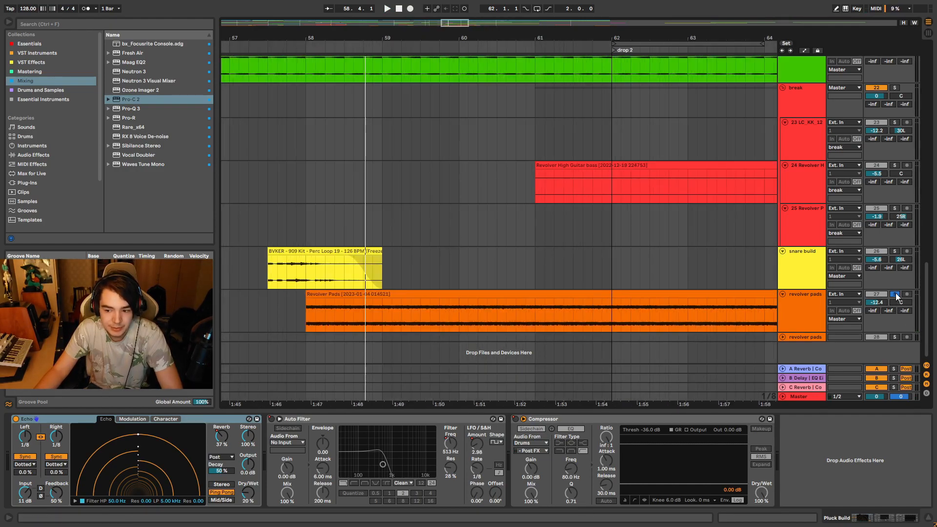
- Replay the pads clip from about bar 58, clear its solo and show the track's device chain
{"action": "left_click", "coordinate": [301, 50]}
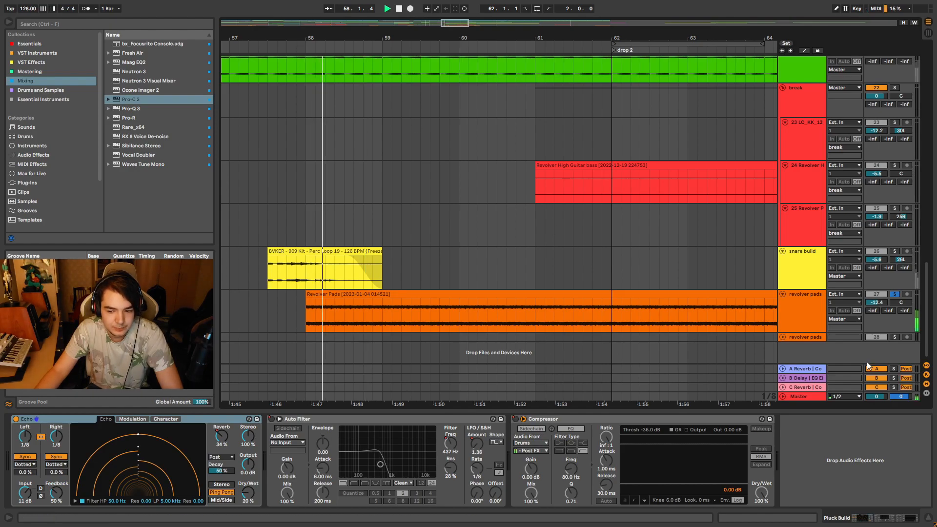
{"action": "left_click", "coordinate": [896, 288]}
{"action": "left_click", "coordinate": [813, 306]}
- Play the full mix on past the end of the pads and vox chops clips to about bar 67
{"action": "scroll", "coordinate": [597, 321], "scroll_direction": "down", "scroll_amount": 3}
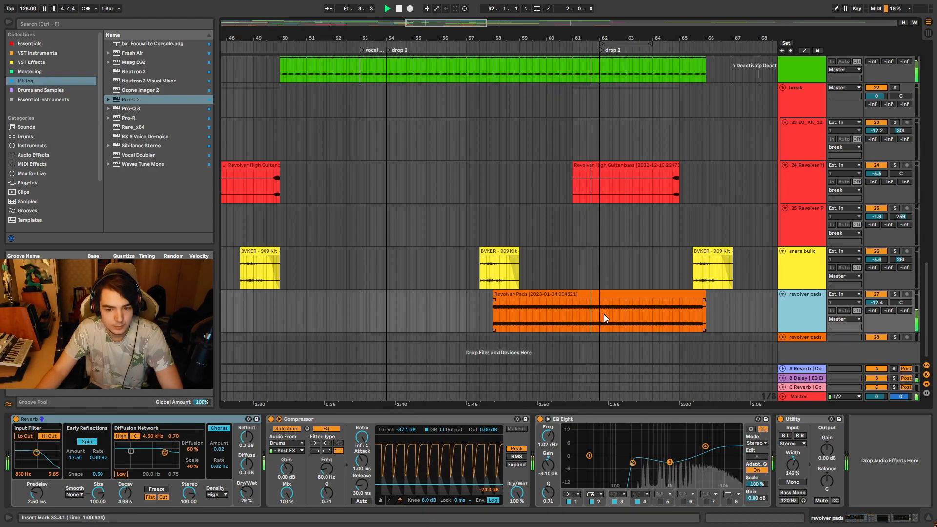
{"action": "scroll", "coordinate": [604, 314], "scroll_direction": "down", "scroll_amount": 3}
{"action": "scroll", "coordinate": [635, 303], "scroll_direction": "up", "scroll_amount": 3}
{"action": "scroll", "coordinate": [634, 304], "scroll_direction": "up", "scroll_amount": 5}
{"action": "scroll", "coordinate": [639, 297], "scroll_direction": "down", "scroll_amount": 4}
{"action": "scroll", "coordinate": [639, 300], "scroll_direction": "down", "scroll_amount": 1}
{"action": "scroll", "coordinate": [639, 299], "scroll_direction": "up", "scroll_amount": 3}
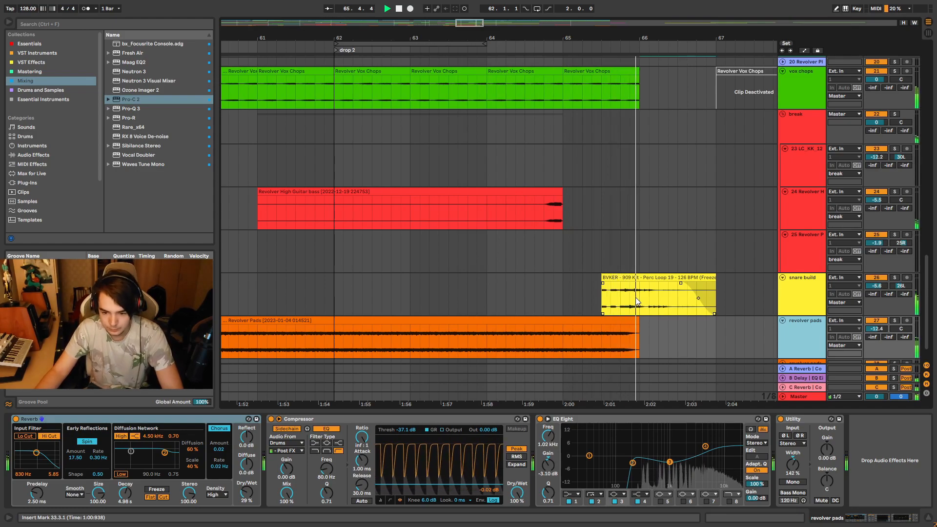
{"action": "scroll", "coordinate": [635, 297], "scroll_direction": "down", "scroll_amount": 6}
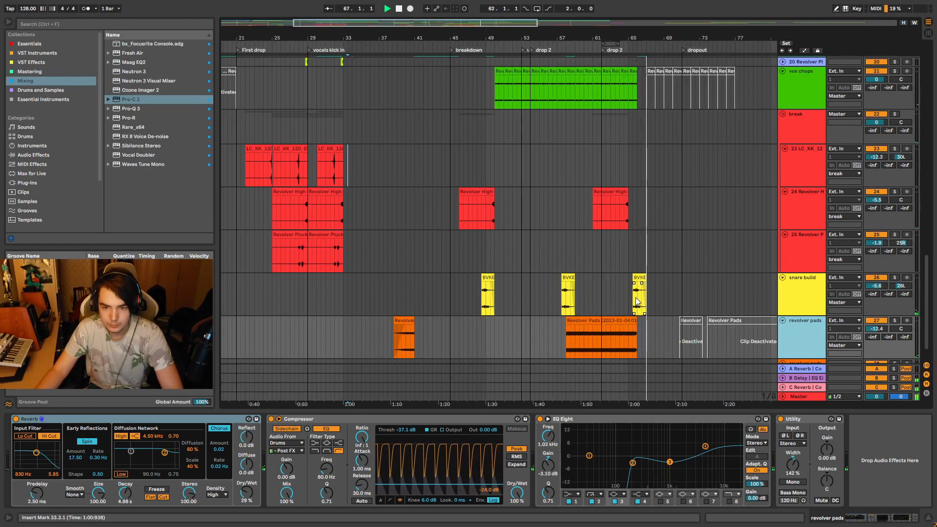
{"action": "scroll", "coordinate": [634, 300], "scroll_direction": "up", "scroll_amount": 6}
{"action": "key", "text": "space"}
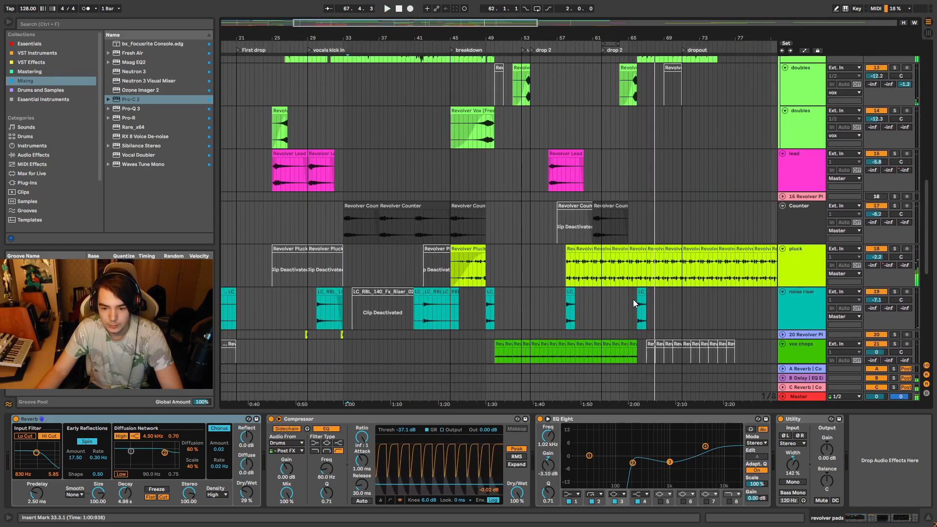
- Play the shorter Revolver Pads clip before the breakdown from about bar 39 and solo its track
{"action": "scroll", "coordinate": [633, 300], "scroll_direction": "down", "scroll_amount": 8}
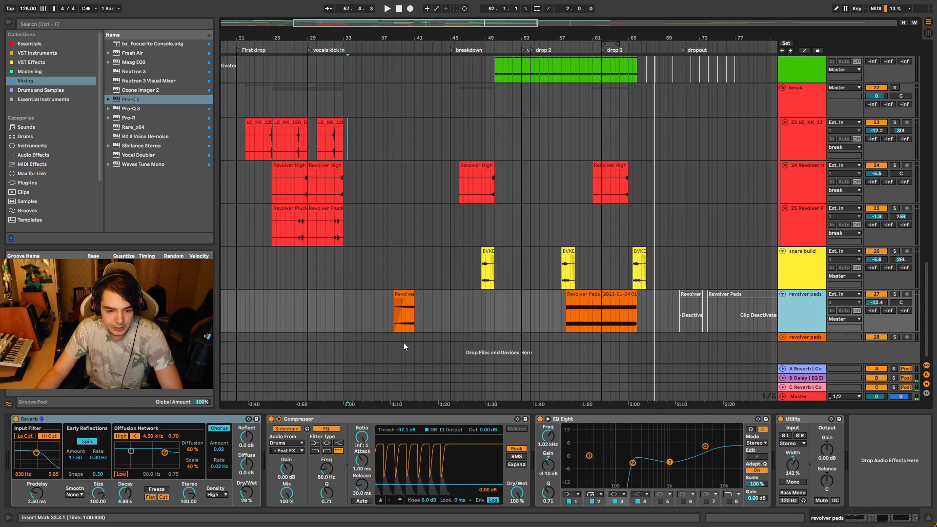
{"action": "scroll", "coordinate": [411, 274], "scroll_direction": "up", "scroll_amount": 3}
{"action": "left_click", "coordinate": [405, 49]}
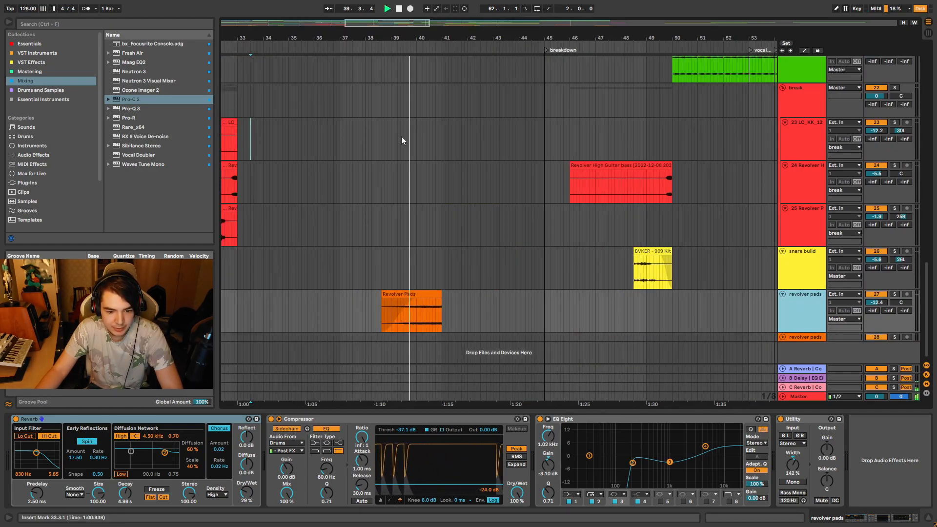
{"action": "left_click", "coordinate": [896, 294]}
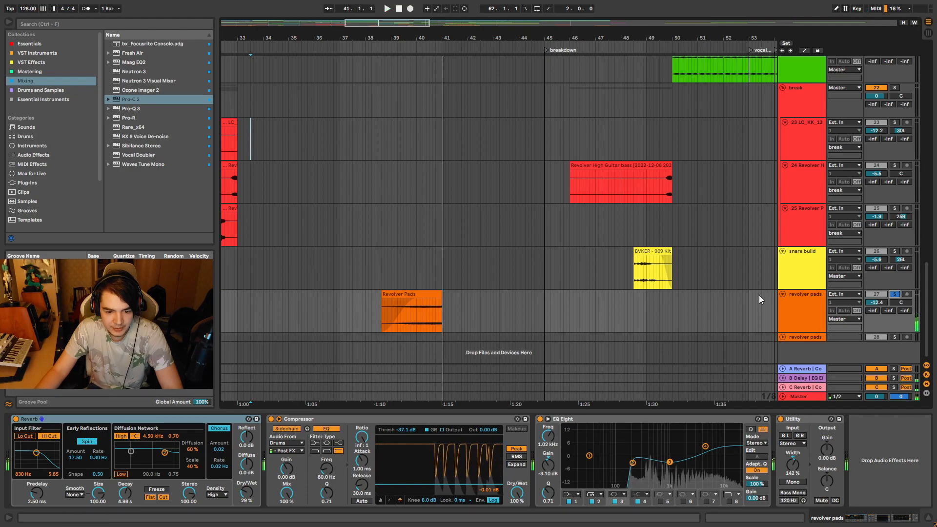
{"action": "key", "text": "space"}
- Replay the short pads clip from just after bar 39 and clear its solo to hear it in the full mix
{"action": "scroll", "coordinate": [498, 220], "scroll_direction": "up", "scroll_amount": 3}
{"action": "scroll", "coordinate": [265, 137], "scroll_direction": "down", "scroll_amount": 3}
{"action": "scroll", "coordinate": [237, 173], "scroll_direction": "up", "scroll_amount": 3}
{"action": "left_click", "coordinate": [259, 49]}
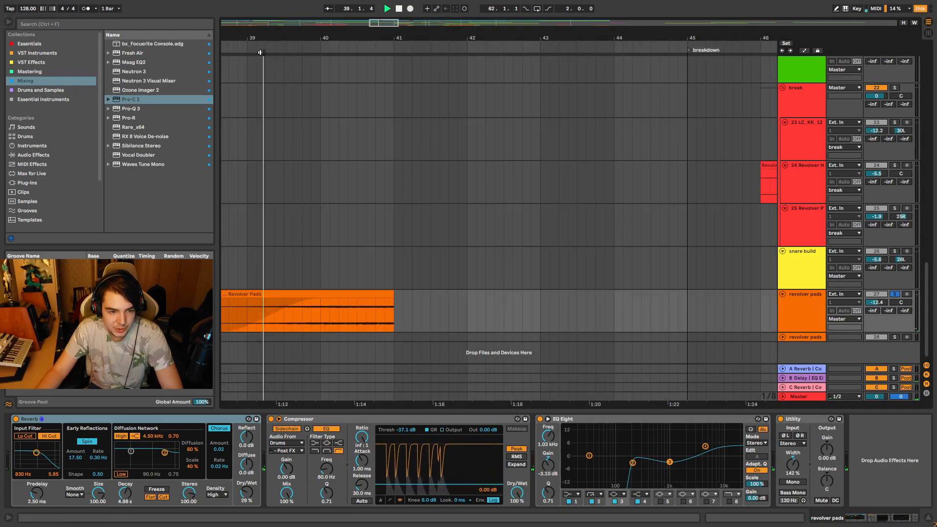
{"action": "left_click", "coordinate": [896, 294]}
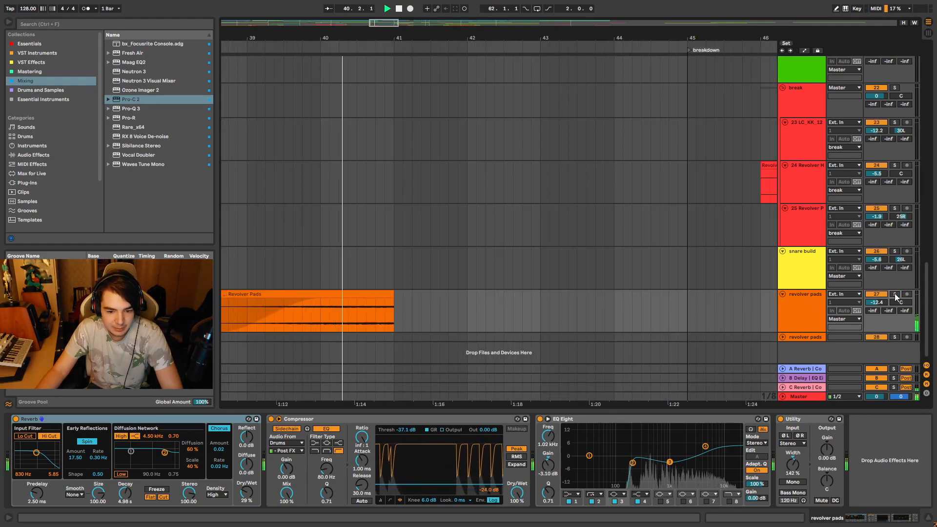
- Play the full mix across the gap in the Bass Groove and Drums clips between bars 49 and 50
{"action": "scroll", "coordinate": [683, 262], "scroll_direction": "down", "scroll_amount": 5}
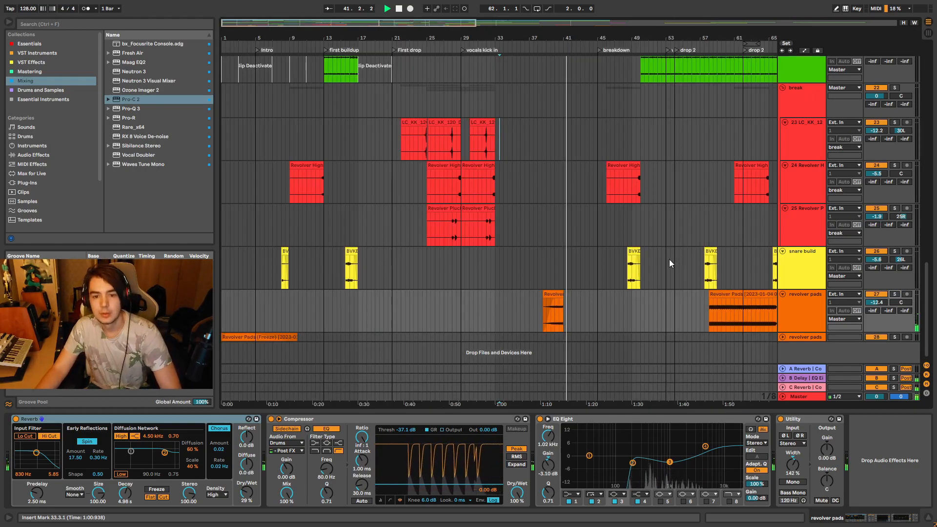
{"action": "scroll", "coordinate": [669, 259], "scroll_direction": "up", "scroll_amount": 8}
{"action": "scroll", "coordinate": [659, 255], "scroll_direction": "up", "scroll_amount": 10}
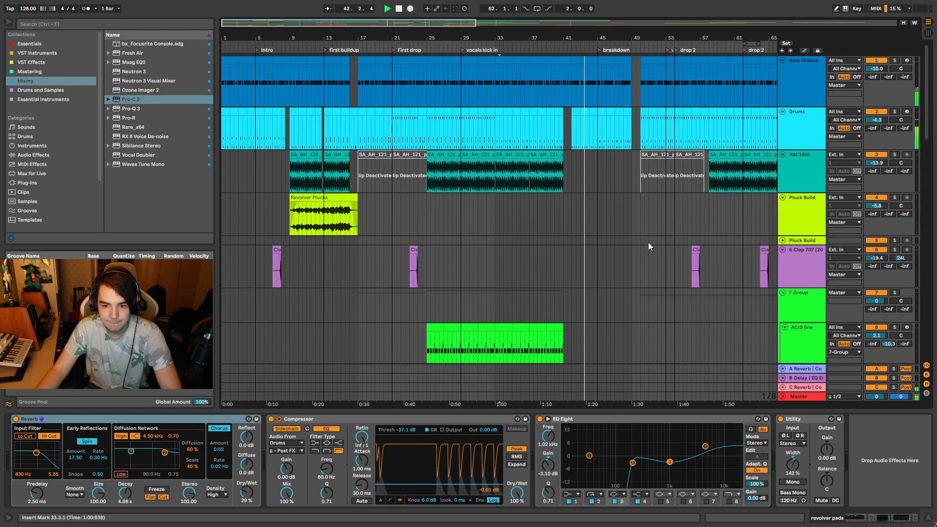
{"action": "scroll", "coordinate": [648, 243], "scroll_direction": "up", "scroll_amount": 5}
{"action": "left_click", "coordinate": [571, 56]}
{"action": "scroll", "coordinate": [655, 192], "scroll_direction": "up", "scroll_amount": 4}
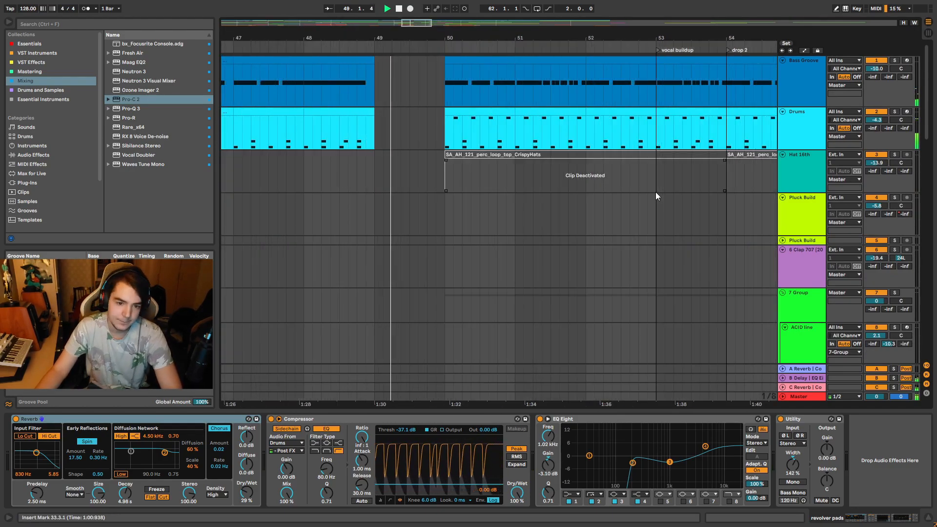
{"action": "scroll", "coordinate": [655, 192], "scroll_direction": "down", "scroll_amount": 4}
{"action": "scroll", "coordinate": [655, 192], "scroll_direction": "down", "scroll_amount": 8}
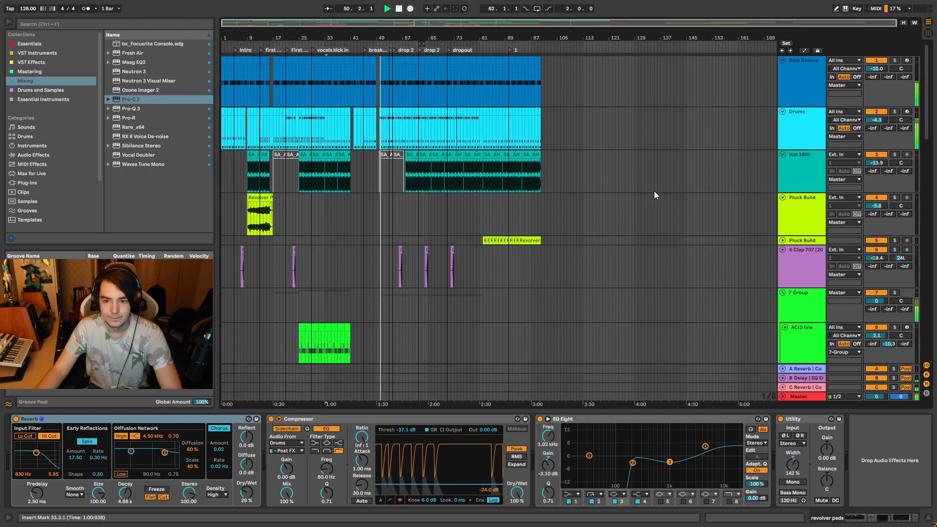
{"action": "key", "text": "space"}
- Solo the snare build track and play its BVKER 909 Kit clip from about bar 57
{"action": "scroll", "coordinate": [251, 221], "scroll_direction": "down", "scroll_amount": 12}
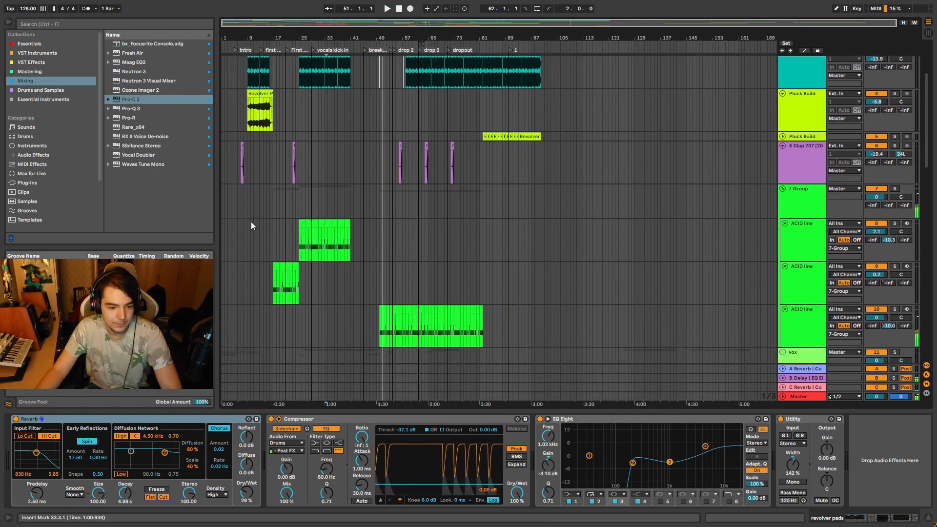
{"action": "scroll", "coordinate": [226, 253], "scroll_direction": "up", "scroll_amount": 4}
{"action": "scroll", "coordinate": [226, 253], "scroll_direction": "up", "scroll_amount": 3}
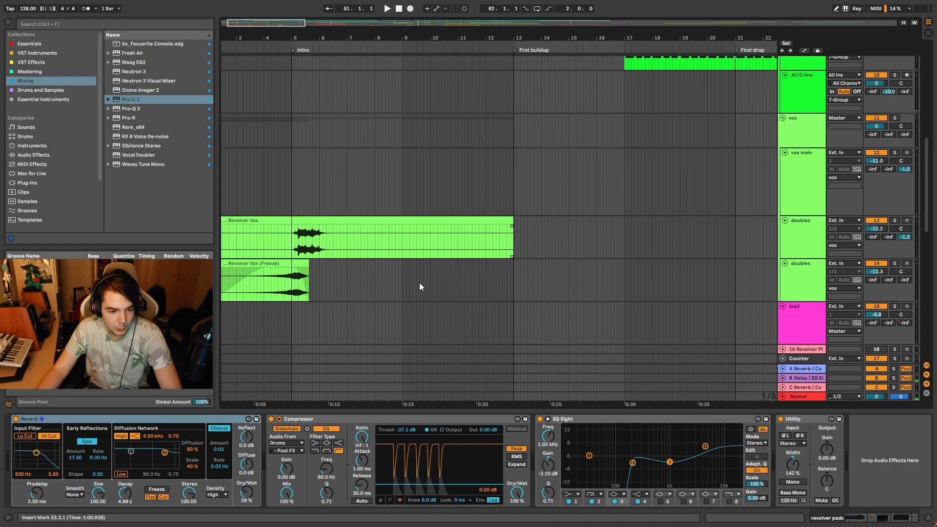
{"action": "scroll", "coordinate": [434, 276], "scroll_direction": "down", "scroll_amount": 8}
{"action": "scroll", "coordinate": [430, 244], "scroll_direction": "down", "scroll_amount": 5}
{"action": "scroll", "coordinate": [414, 210], "scroll_direction": "down", "scroll_amount": 6}
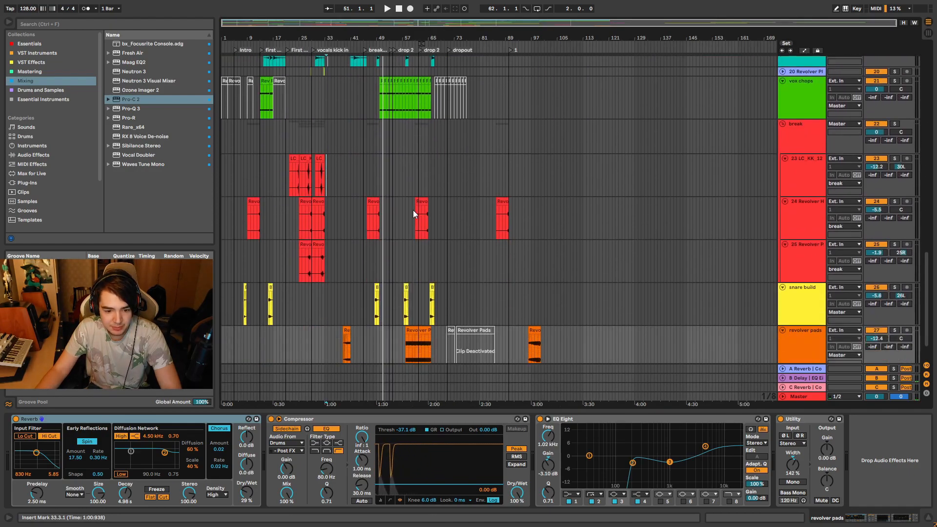
{"action": "scroll", "coordinate": [412, 213], "scroll_direction": "up", "scroll_amount": 4}
{"action": "scroll", "coordinate": [396, 263], "scroll_direction": "up", "scroll_amount": 3}
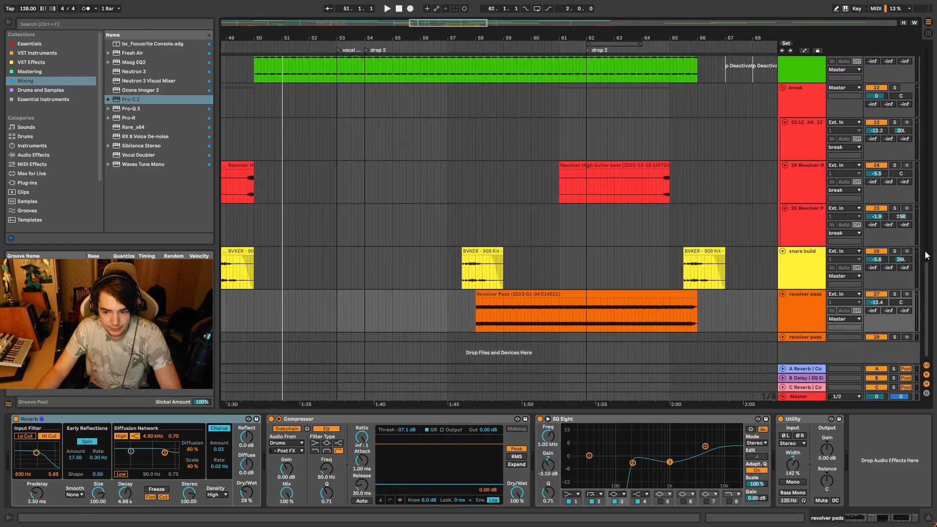
{"action": "left_click", "coordinate": [458, 47]}
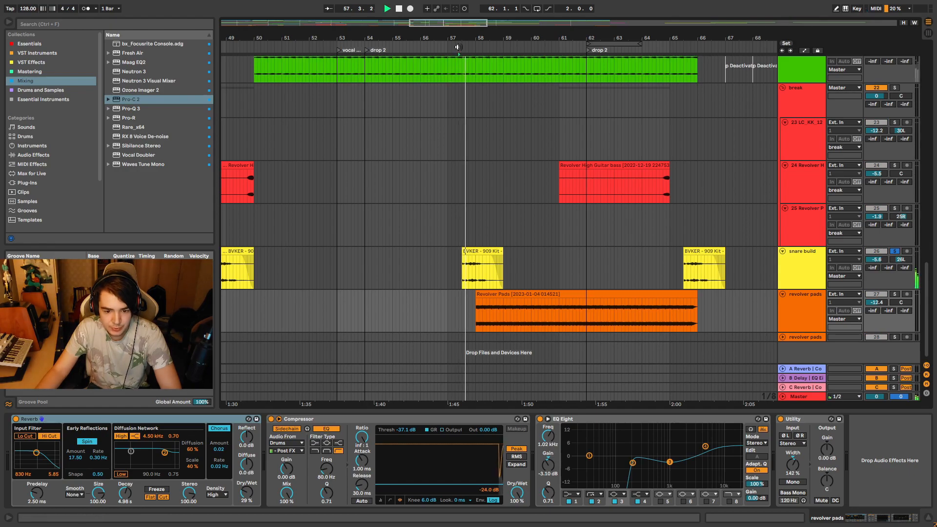
- Stop the snare build audition, clear its solo and play the full mix in the dropout section from about bar 77
{"action": "key", "text": "space"}
{"action": "scroll", "coordinate": [503, 287], "scroll_direction": "down", "scroll_amount": 5}
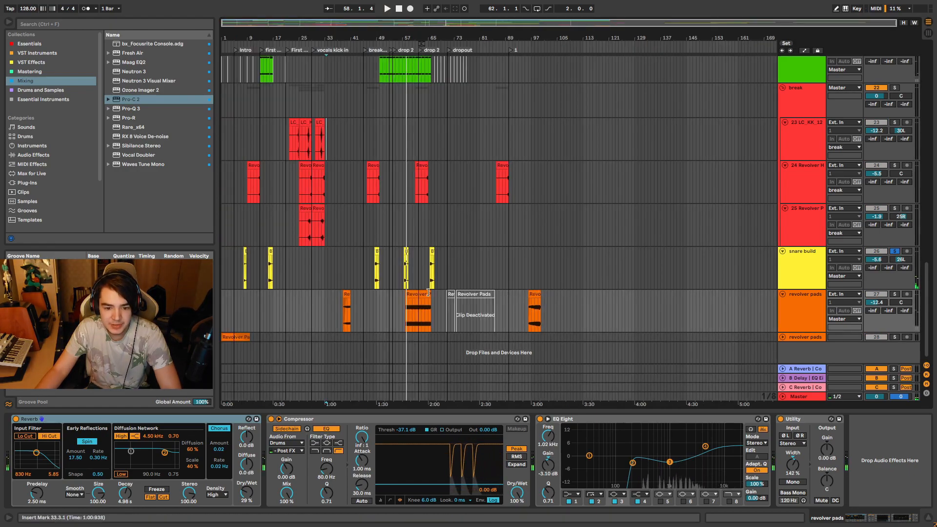
{"action": "scroll", "coordinate": [426, 283], "scroll_direction": "up", "scroll_amount": 5}
{"action": "scroll", "coordinate": [427, 281], "scroll_direction": "up", "scroll_amount": 15}
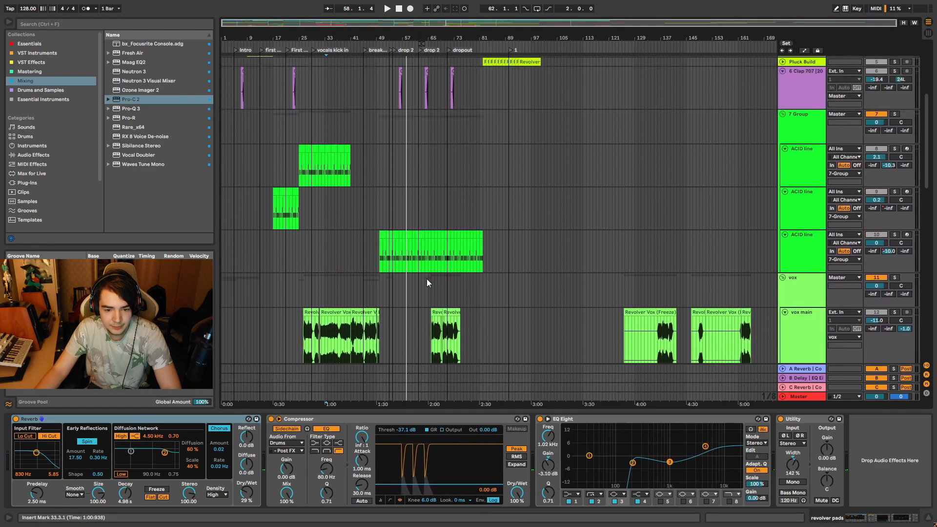
{"action": "scroll", "coordinate": [469, 268], "scroll_direction": "up", "scroll_amount": 5}
{"action": "left_click", "coordinate": [466, 44]}
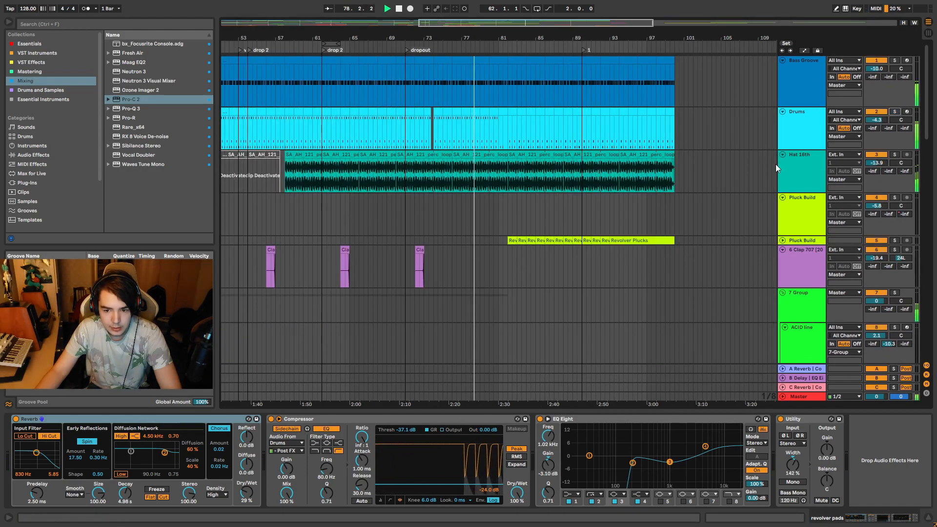
{"action": "scroll", "coordinate": [531, 221], "scroll_direction": "right", "scroll_amount": 5}
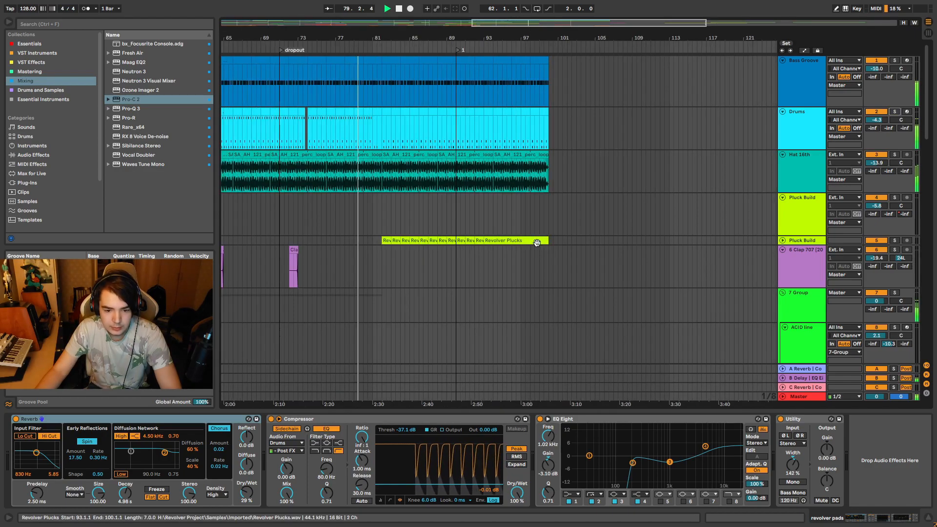
{"action": "key", "text": "space"}
- Solo the pluck track, play it from about bar 65 and bring up its devices
{"action": "scroll", "coordinate": [537, 243], "scroll_direction": "down", "scroll_amount": 15}
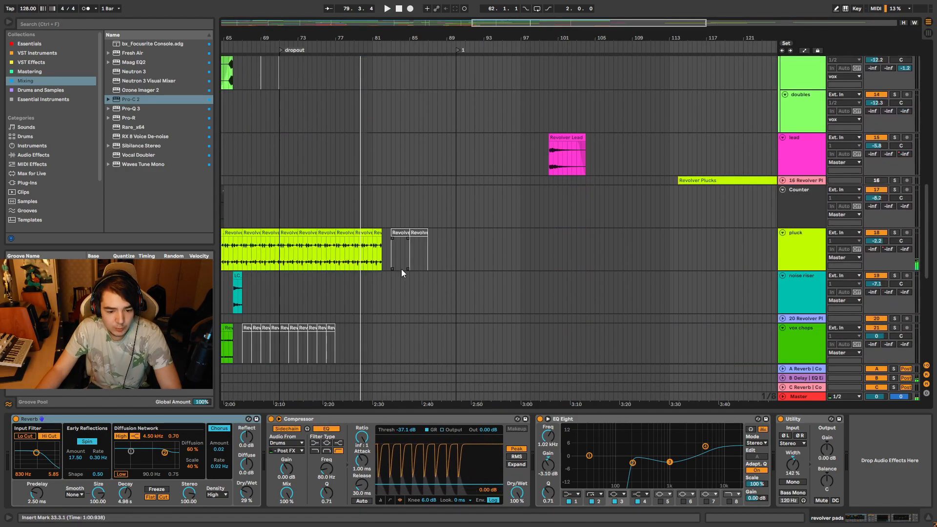
{"action": "scroll", "coordinate": [366, 261], "scroll_direction": "down", "scroll_amount": 5}
{"action": "scroll", "coordinate": [306, 226], "scroll_direction": "left", "scroll_amount": 6}
{"action": "left_click", "coordinate": [894, 155]}
{"action": "left_click", "coordinate": [366, 50]}
{"action": "scroll", "coordinate": [368, 120], "scroll_direction": "up", "scroll_amount": 4}
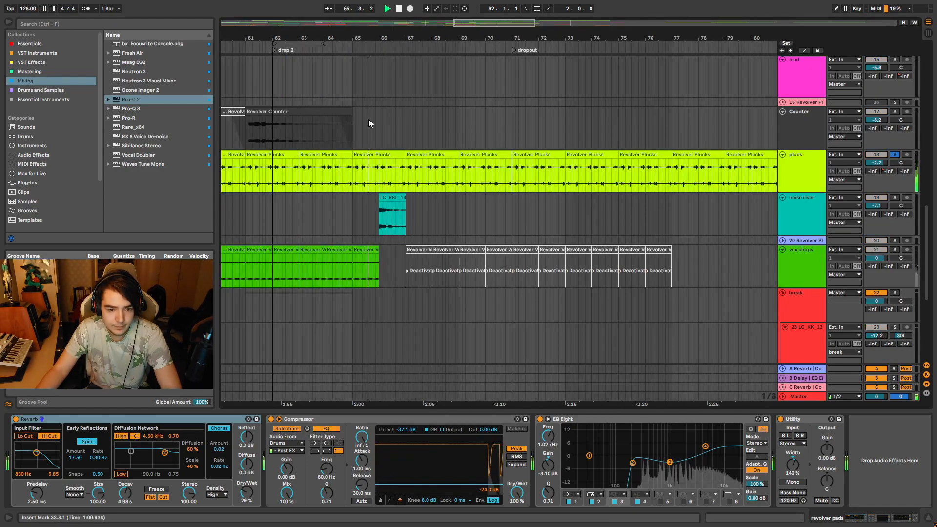
{"action": "left_click", "coordinate": [811, 168]}
{"action": "key", "text": "space"}
{"action": "scroll", "coordinate": [515, 226], "scroll_direction": "down", "scroll_amount": 4}
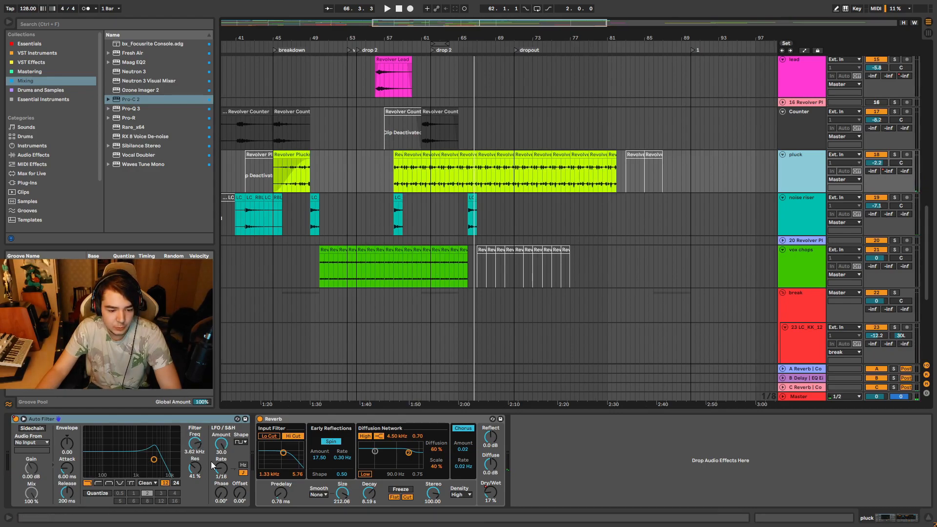
- Replay the soloed plucks from about bar 66, switch their Auto Filter off and restore its automation
{"action": "left_click", "coordinate": [896, 157]}
{"action": "left_click", "coordinate": [476, 51]}
{"action": "left_click", "coordinate": [15, 419]}
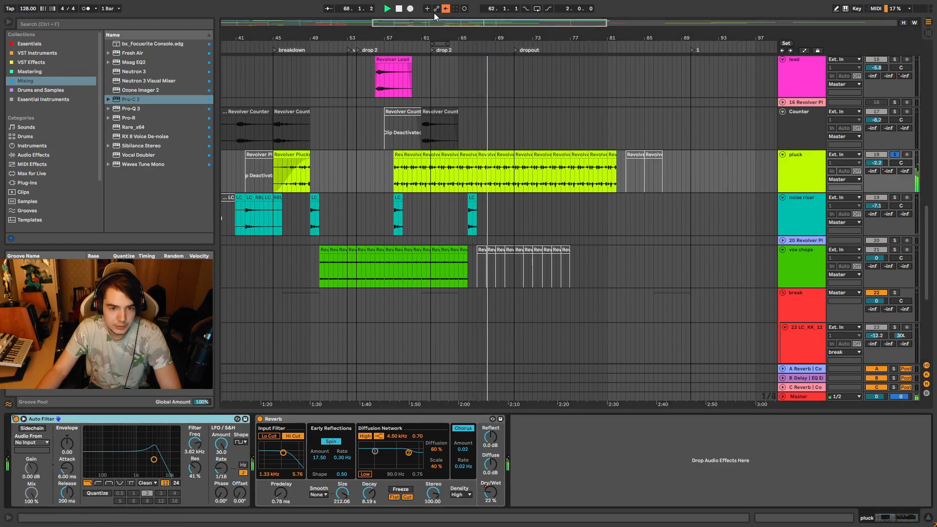
{"action": "left_click", "coordinate": [445, 10]}
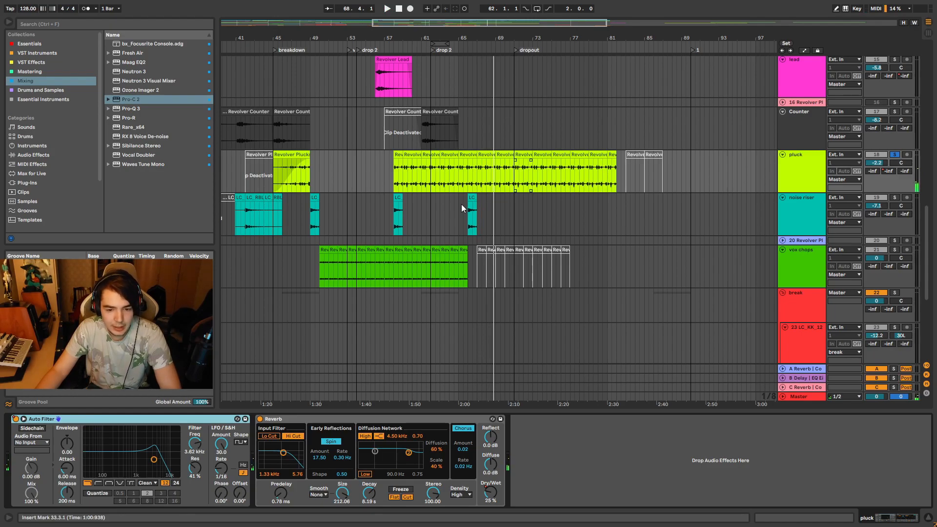
- Play the soloed plucks from bar 58, bypass the Auto Filter for comparison and re-enable the automation
{"action": "scroll", "coordinate": [461, 204], "scroll_direction": "up", "scroll_amount": 5}
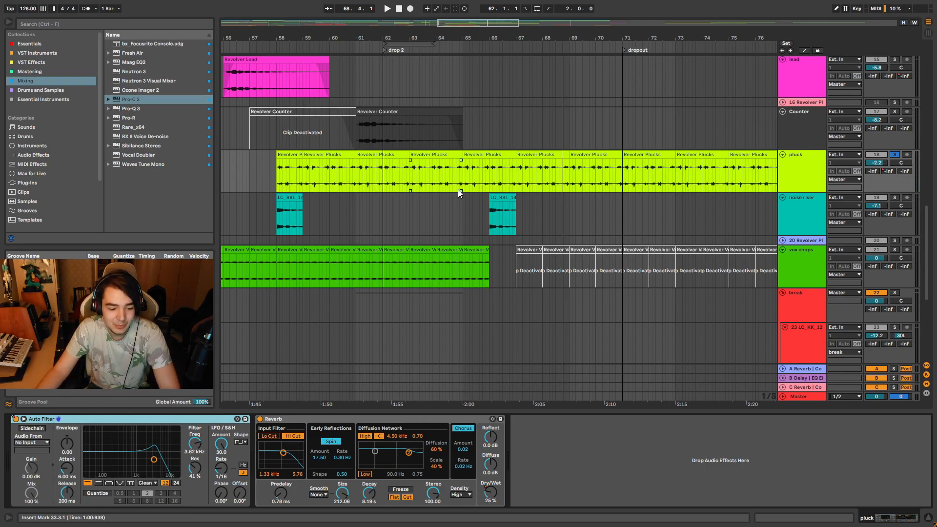
{"action": "left_click", "coordinate": [275, 50]}
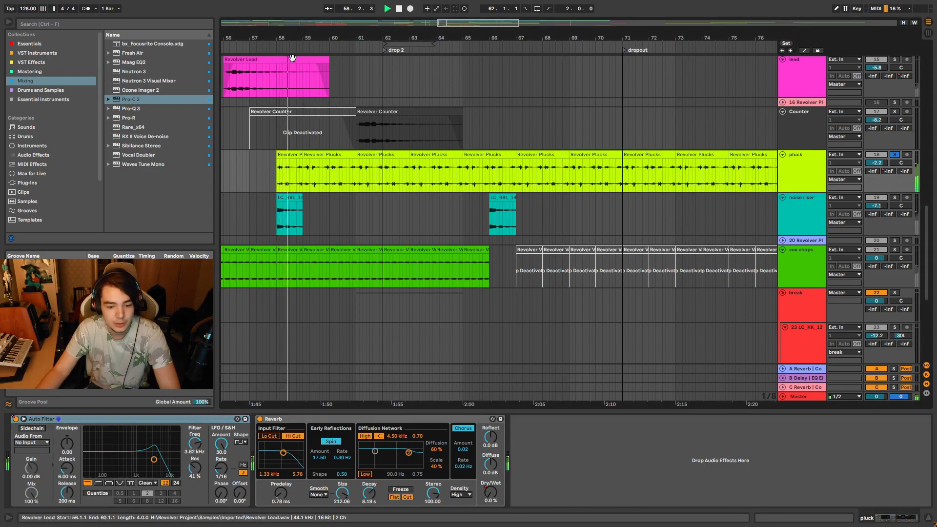
{"action": "left_click", "coordinate": [16, 420]}
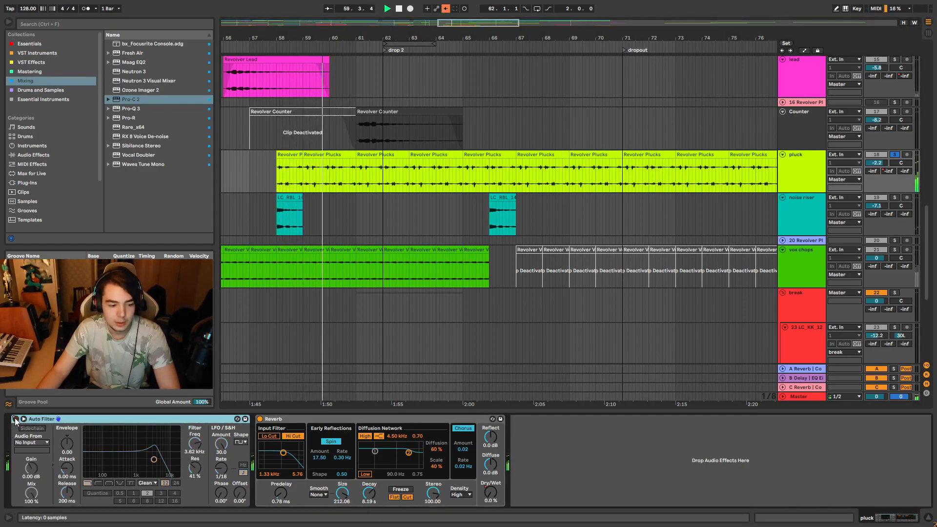
{"action": "left_click", "coordinate": [446, 11]}
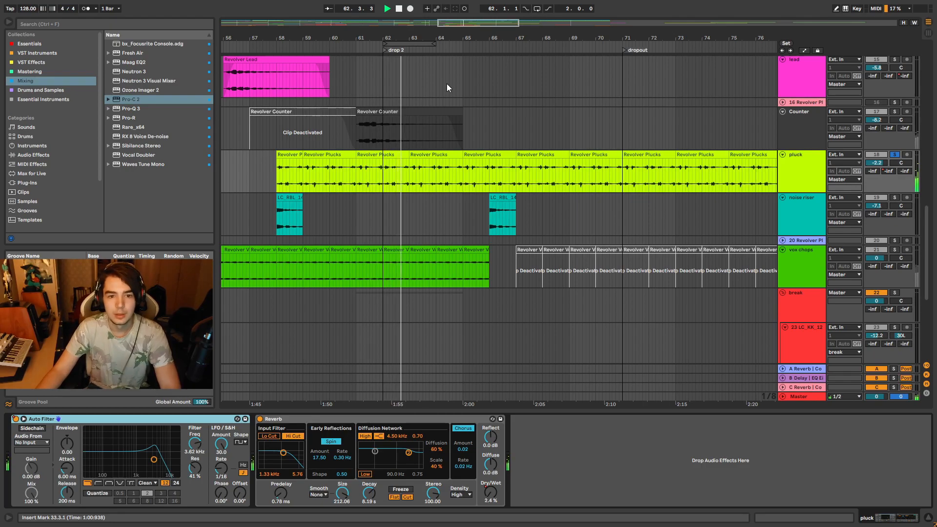
{"action": "key", "text": "space"}
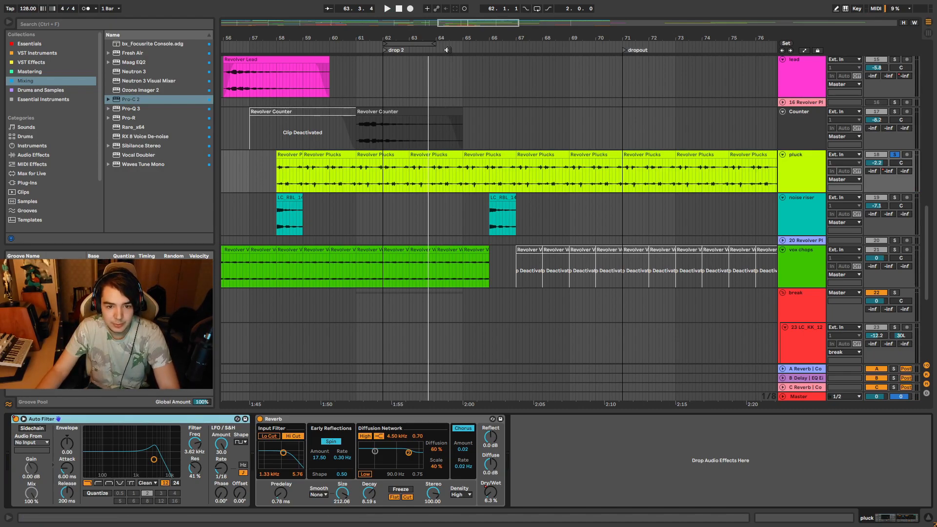
- Play the plucks from about bar 65 and clear their solo to hear them in the full mix
{"action": "left_click", "coordinate": [454, 49]}
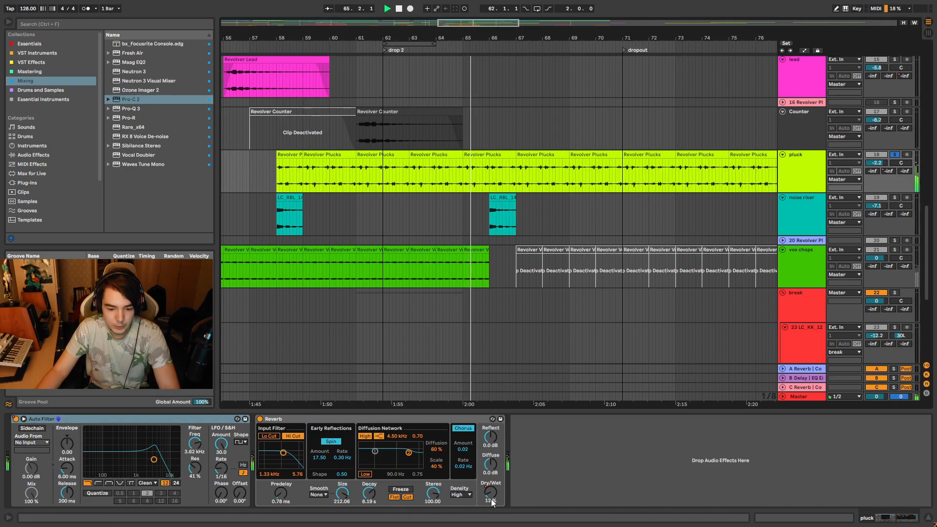
{"action": "left_click", "coordinate": [895, 155]}
{"action": "scroll", "coordinate": [444, 239], "scroll_direction": "down", "scroll_amount": 5}
{"action": "scroll", "coordinate": [495, 217], "scroll_direction": "up", "scroll_amount": 3}
{"action": "scroll", "coordinate": [494, 217], "scroll_direction": "down", "scroll_amount": 3}
{"action": "scroll", "coordinate": [514, 181], "scroll_direction": "down", "scroll_amount": 5}
{"action": "scroll", "coordinate": [461, 201], "scroll_direction": "up", "scroll_amount": 5}
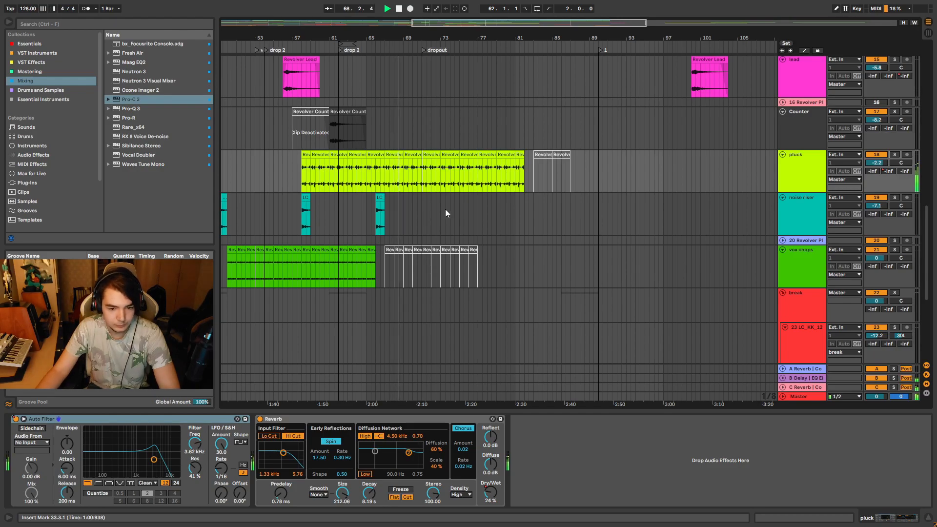
{"action": "scroll", "coordinate": [441, 207], "scroll_direction": "down", "scroll_amount": 5}
{"action": "scroll", "coordinate": [453, 189], "scroll_direction": "up", "scroll_amount": 5}
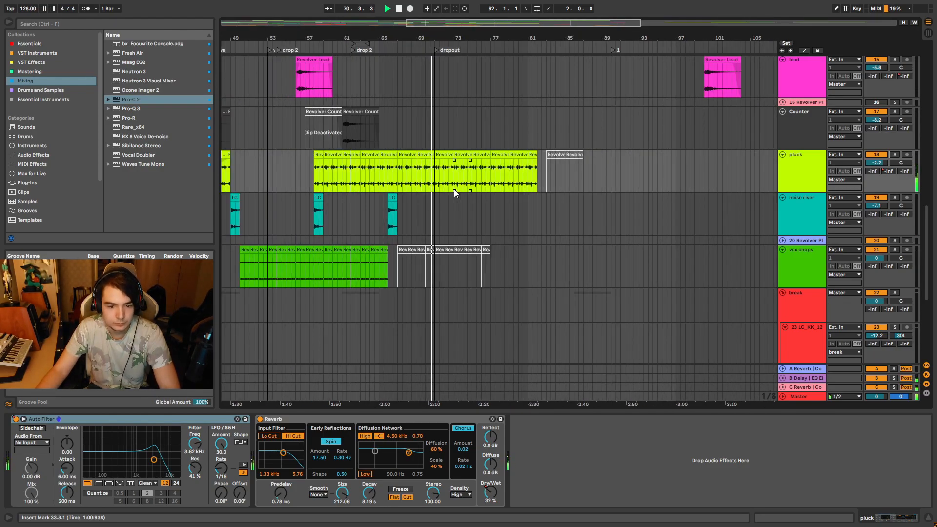
- Follow the playing mix through the short gap in the Drums clips at bar 73
{"action": "scroll", "coordinate": [454, 189], "scroll_direction": "up", "scroll_amount": 3}
{"action": "scroll", "coordinate": [455, 190], "scroll_direction": "up", "scroll_amount": 12}
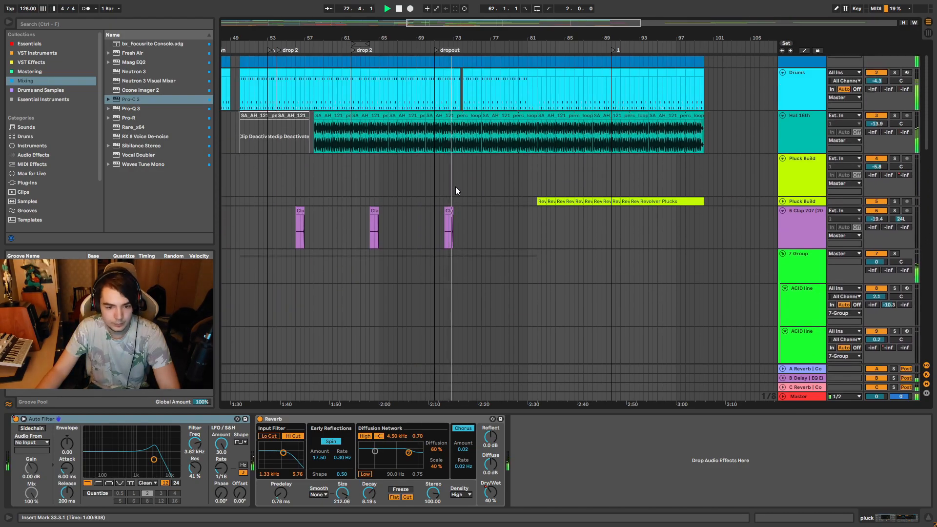
{"action": "scroll", "coordinate": [468, 184], "scroll_direction": "up", "scroll_amount": 8, "text": "ctrl"}
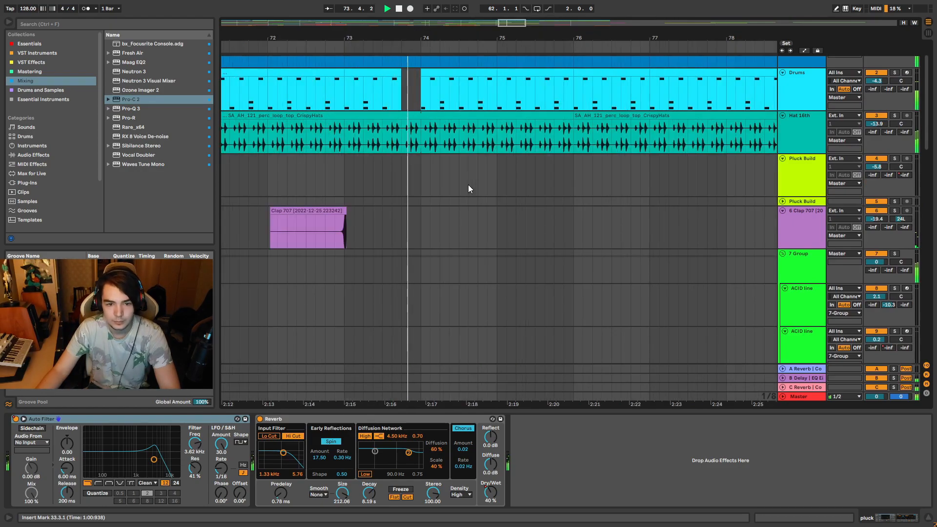
{"action": "scroll", "coordinate": [468, 184], "scroll_direction": "down", "scroll_amount": 6}
{"action": "scroll", "coordinate": [606, 215], "scroll_direction": "up", "scroll_amount": 4}
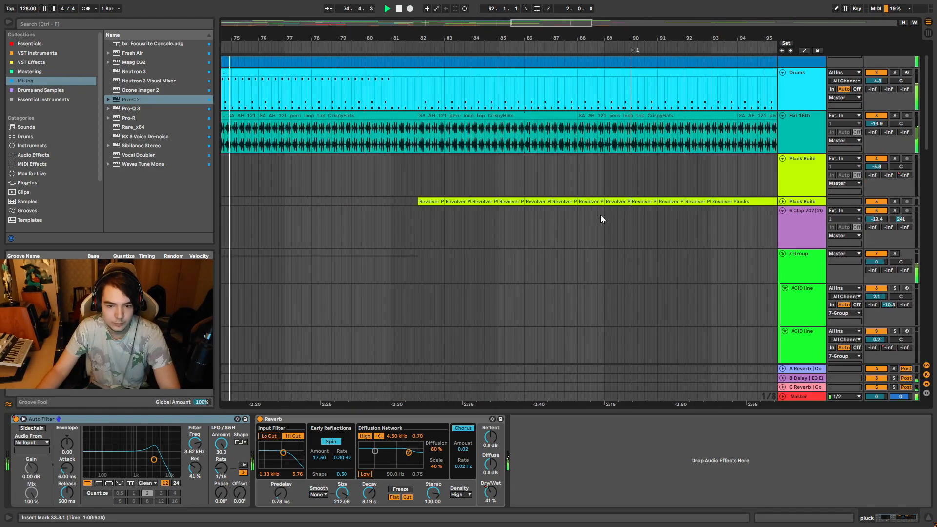
- Unfold the second Pluck Build track, compare it with the first build clip and bring up its devices
{"action": "left_click", "coordinate": [782, 202]}
{"action": "scroll", "coordinate": [523, 257], "scroll_direction": "down", "scroll_amount": 10, "text": "ctrl"}
{"action": "scroll", "coordinate": [274, 207], "scroll_direction": "up", "scroll_amount": 6}
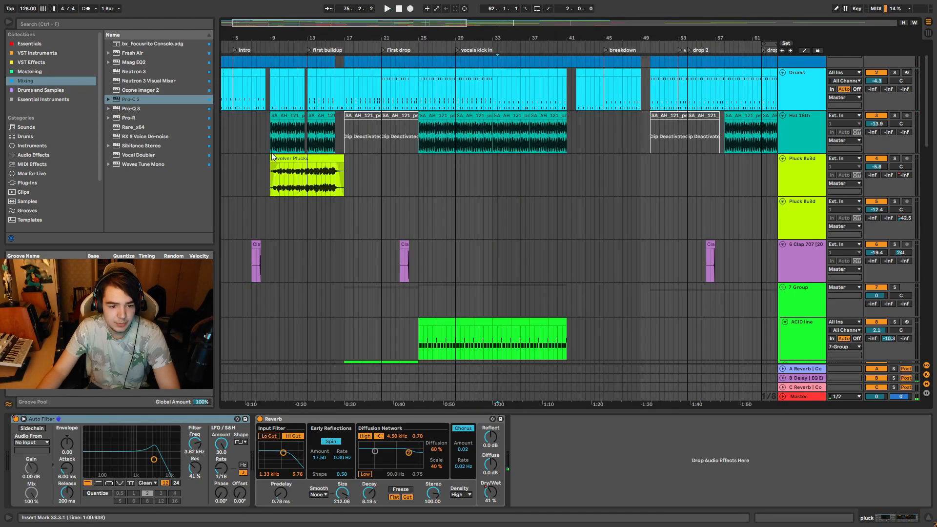
{"action": "scroll", "coordinate": [300, 159], "scroll_direction": "down", "scroll_amount": 6}
{"action": "scroll", "coordinate": [541, 220], "scroll_direction": "up", "scroll_amount": 5}
{"action": "scroll", "coordinate": [365, 257], "scroll_direction": "up", "scroll_amount": 3}
{"action": "left_click", "coordinate": [432, 231]}
{"action": "left_click", "coordinate": [794, 221]}
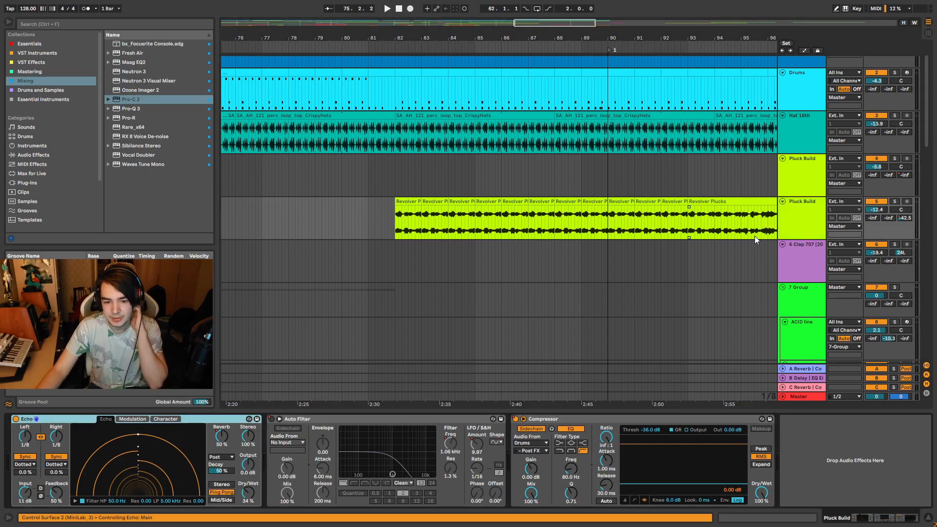
- Play the second Pluck Build clips from just before bar 82 in the mix and solo their track
{"action": "left_click", "coordinate": [402, 87]}
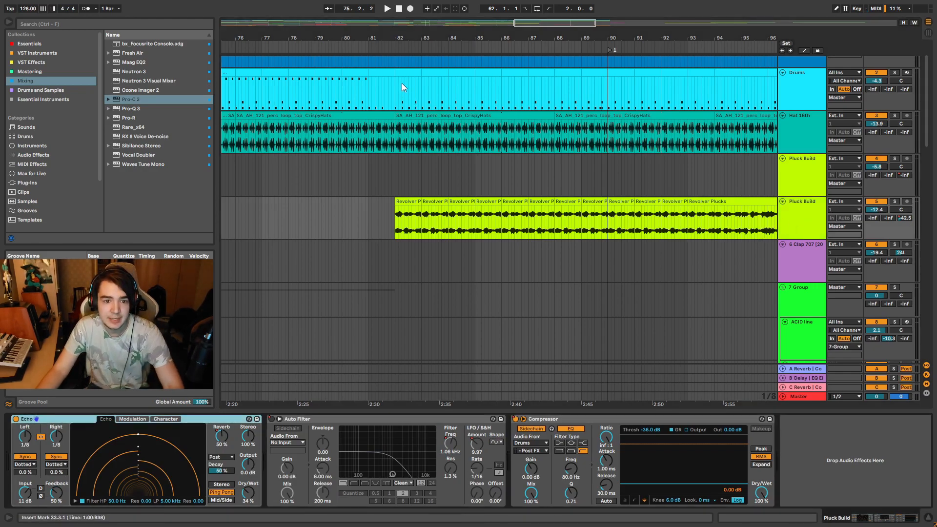
{"action": "left_click", "coordinate": [385, 47]}
{"action": "scroll", "coordinate": [435, 143], "scroll_direction": "down", "scroll_amount": 3}
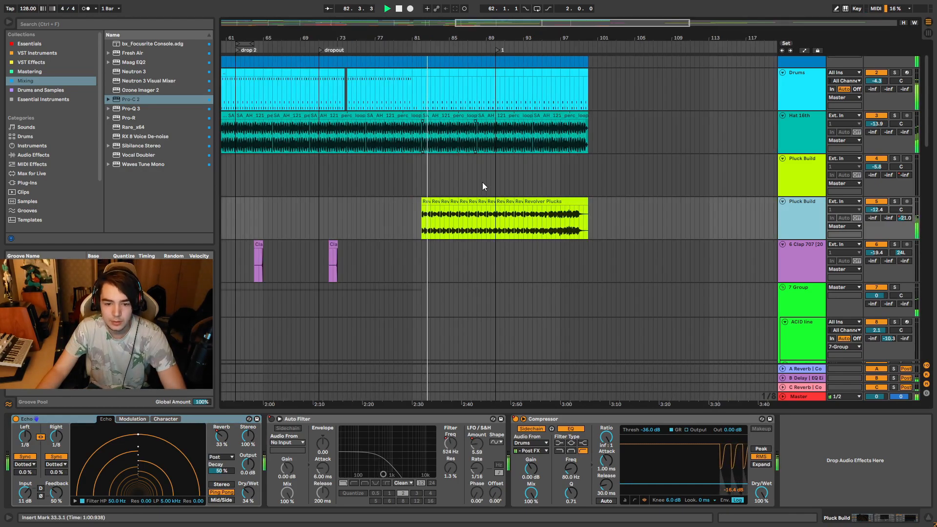
{"action": "scroll", "coordinate": [483, 182], "scroll_direction": "up", "scroll_amount": 3}
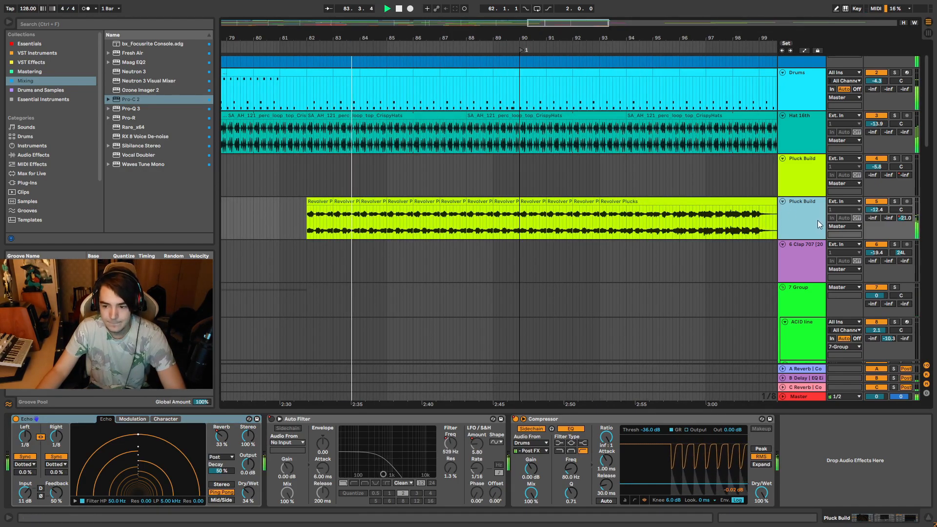
{"action": "left_click", "coordinate": [895, 201]}
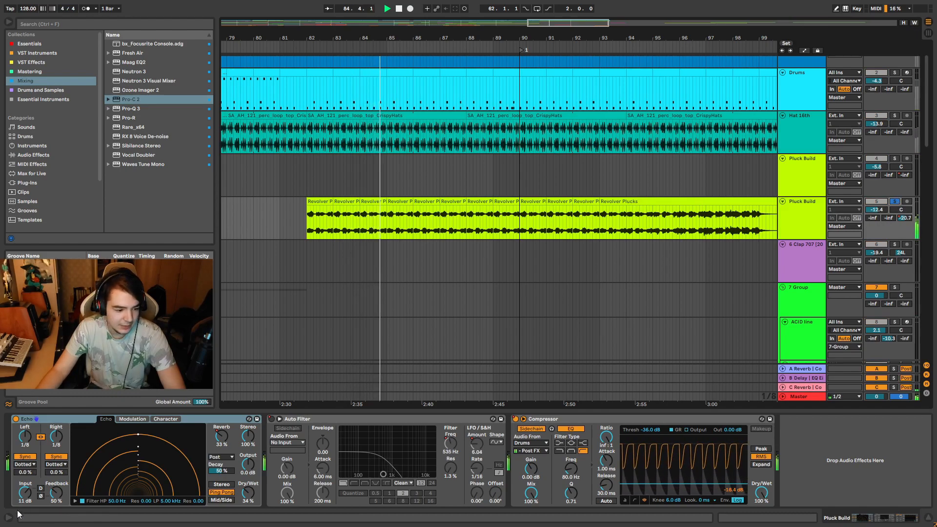
- Bypass the Echo on the soloed second Pluck Build track to hear it dry, and stop playback
{"action": "left_click", "coordinate": [813, 191]}
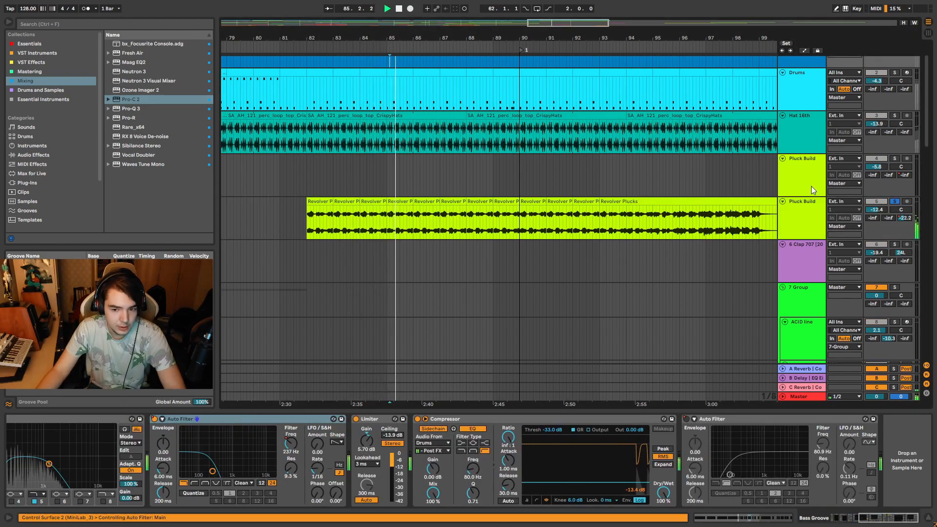
{"action": "left_click", "coordinate": [802, 211]}
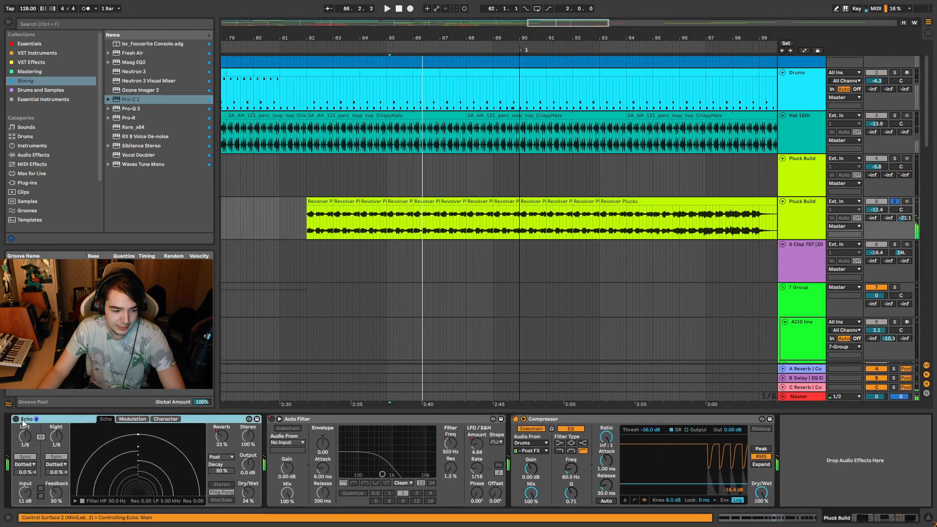
{"action": "key", "text": "space"}
- Switch the Echo back on for the second Pluck Build track and replay it soloed from about bar 84
{"action": "key", "text": "w"}
{"action": "scroll", "coordinate": [532, 303], "scroll_direction": "down", "scroll_amount": 3}
{"action": "scroll", "coordinate": [550, 285], "scroll_direction": "up", "scroll_amount": 4}
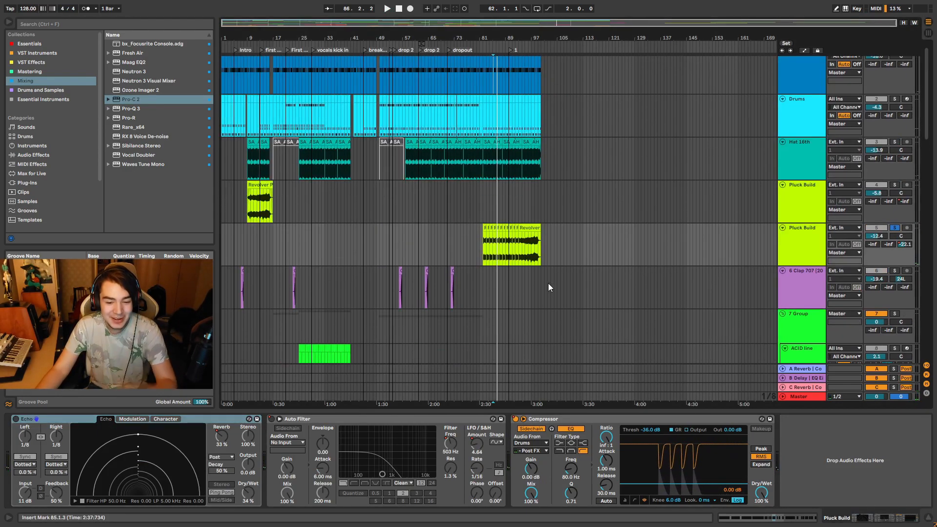
{"action": "scroll", "coordinate": [548, 284], "scroll_direction": "down", "scroll_amount": 10}
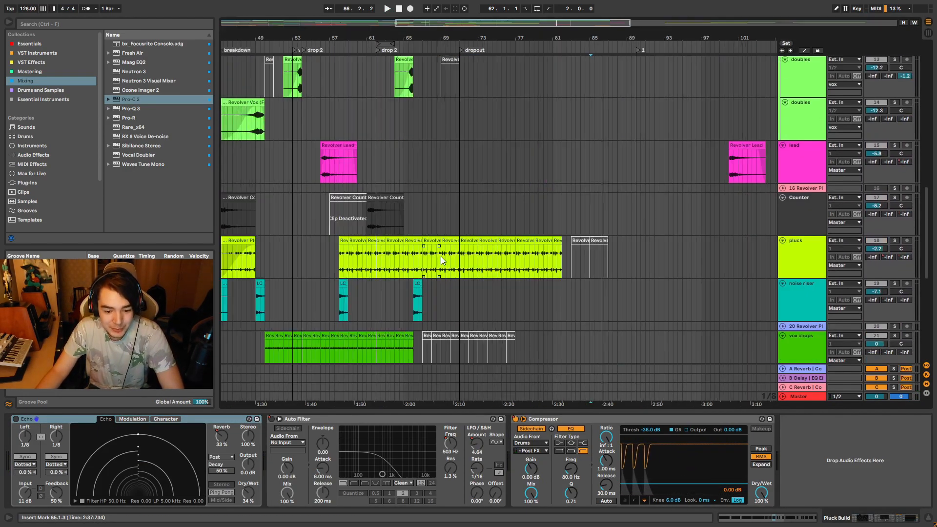
{"action": "scroll", "coordinate": [440, 256], "scroll_direction": "up", "scroll_amount": 10}
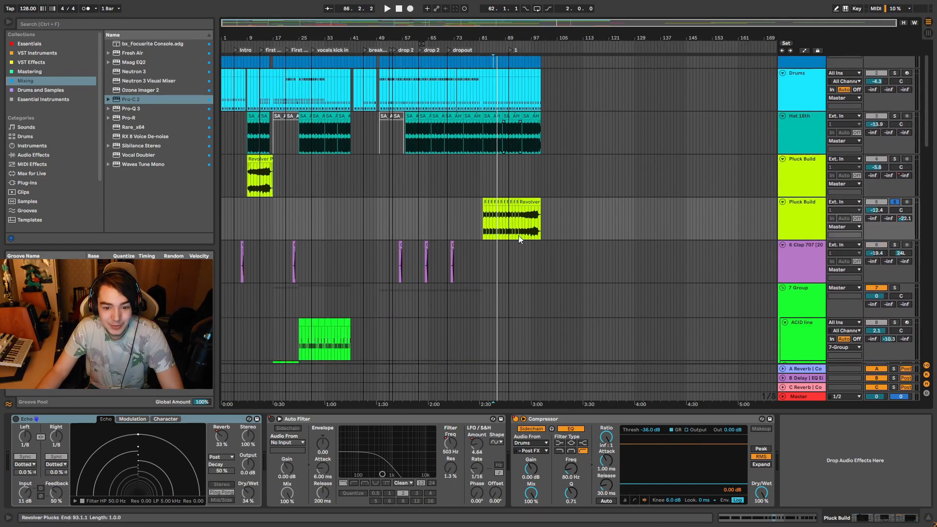
{"action": "scroll", "coordinate": [505, 225], "scroll_direction": "up", "scroll_amount": 3}
{"action": "scroll", "coordinate": [505, 226], "scroll_direction": "down", "scroll_amount": 1}
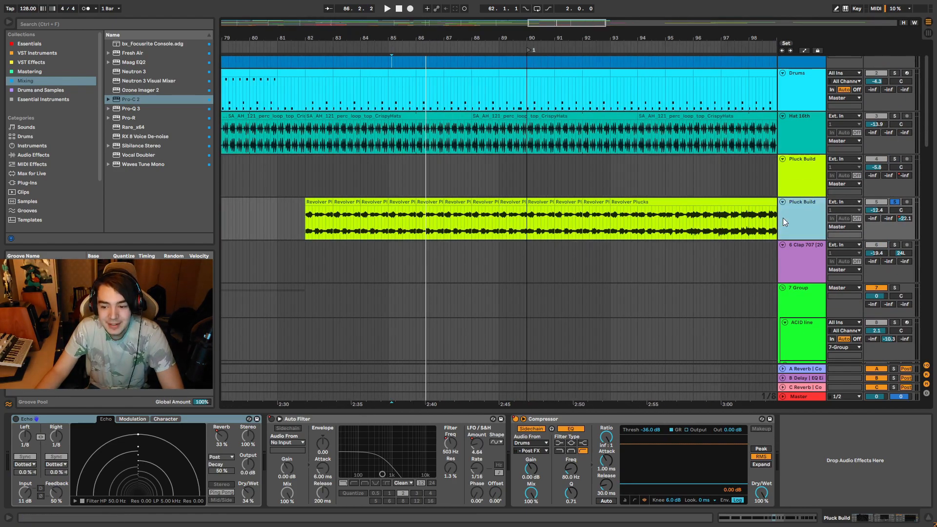
{"action": "left_click", "coordinate": [9, 500]}
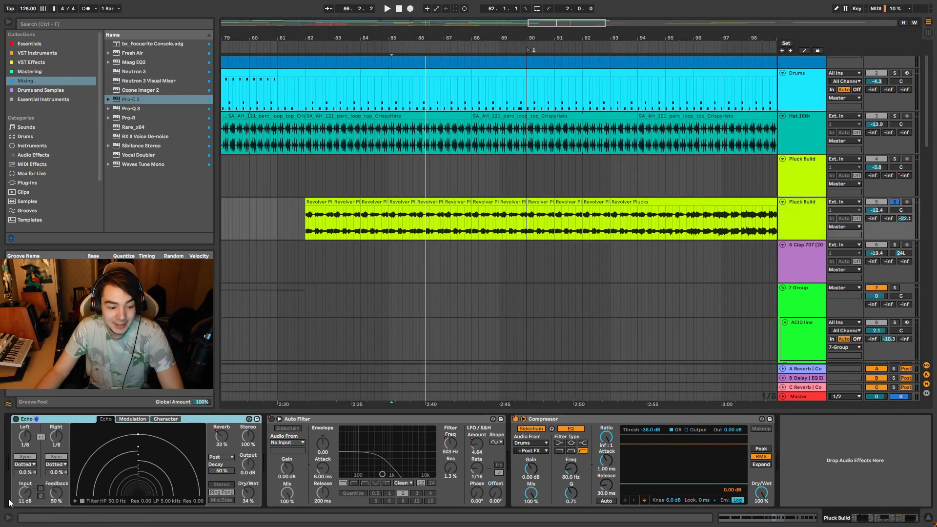
{"action": "left_click", "coordinate": [15, 419]}
{"action": "left_click", "coordinate": [359, 50]}
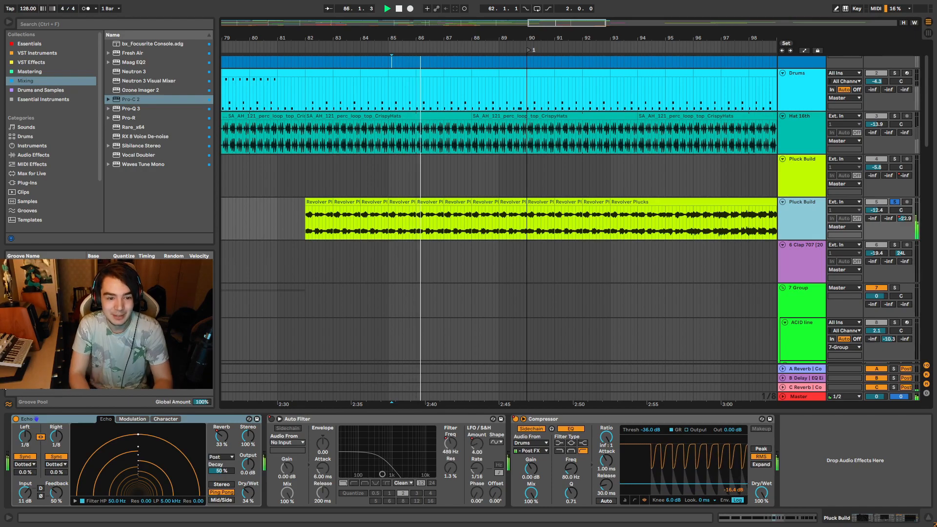
{"action": "key", "text": "space"}
- Stop playback and survey the arrangement around the vocals, doubles, lead and pluck clips, returning to the second Pluck Build clips
{"action": "key", "text": "w"}
{"action": "scroll", "coordinate": [528, 295], "scroll_direction": "down", "scroll_amount": 2}
{"action": "scroll", "coordinate": [470, 250], "scroll_direction": "down", "scroll_amount": 10}
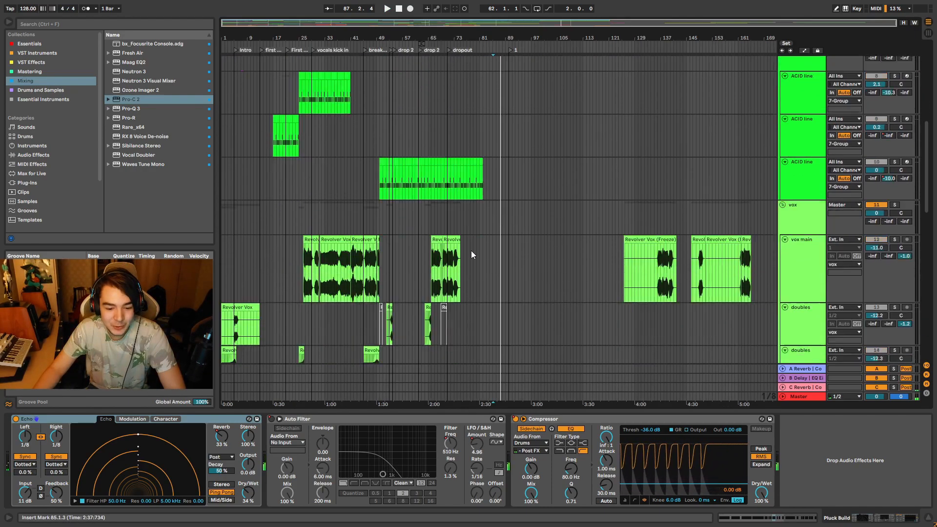
{"action": "scroll", "coordinate": [437, 279], "scroll_direction": "up", "scroll_amount": 5}
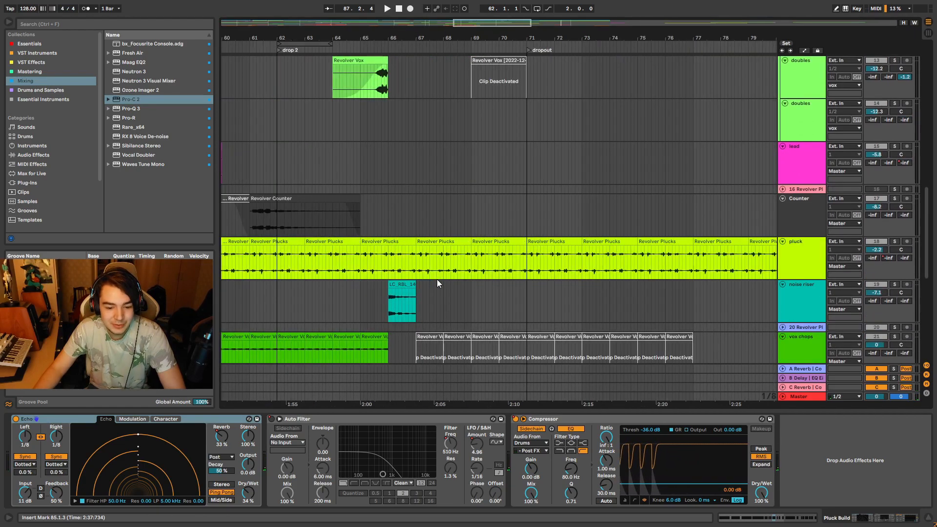
{"action": "scroll", "coordinate": [438, 279], "scroll_direction": "up", "scroll_amount": 10}
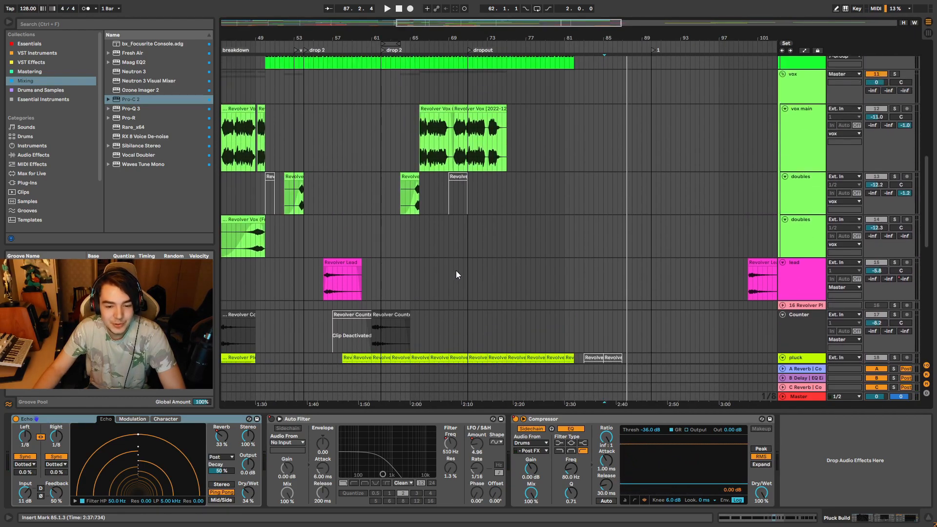
{"action": "scroll", "coordinate": [456, 270], "scroll_direction": "up", "scroll_amount": 3}
{"action": "scroll", "coordinate": [543, 241], "scroll_direction": "down", "scroll_amount": 4}
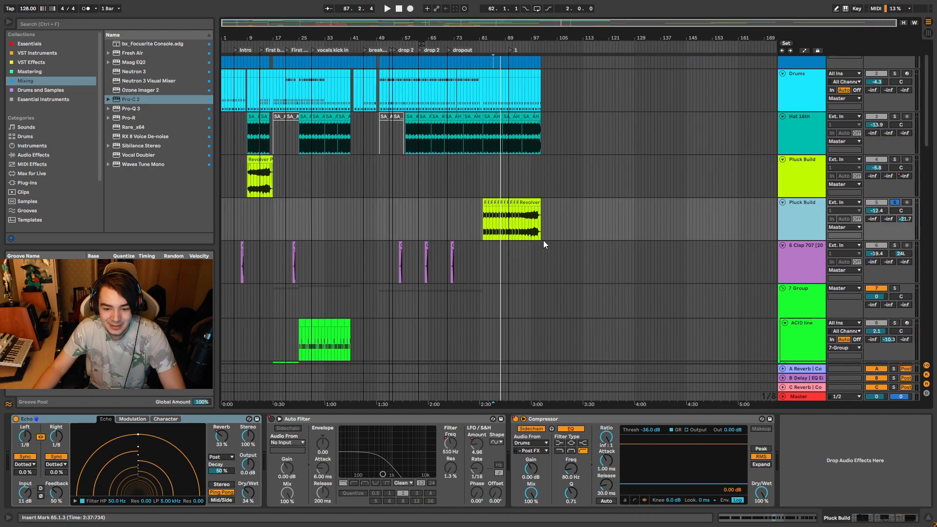
{"action": "scroll", "coordinate": [530, 239], "scroll_direction": "up", "scroll_amount": 4}
{"action": "scroll", "coordinate": [473, 250], "scroll_direction": "up", "scroll_amount": 3}
{"action": "scroll", "coordinate": [473, 250], "scroll_direction": "down", "scroll_amount": 3}
{"action": "scroll", "coordinate": [473, 250], "scroll_direction": "up", "scroll_amount": 3}
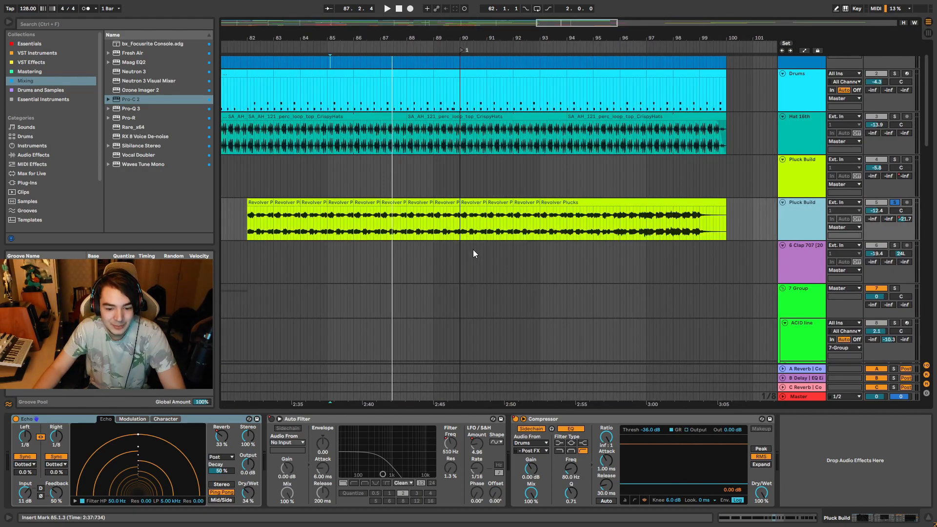
{"action": "scroll", "coordinate": [473, 250], "scroll_direction": "down", "scroll_amount": 3}
{"action": "scroll", "coordinate": [480, 238], "scroll_direction": "up", "scroll_amount": 3}
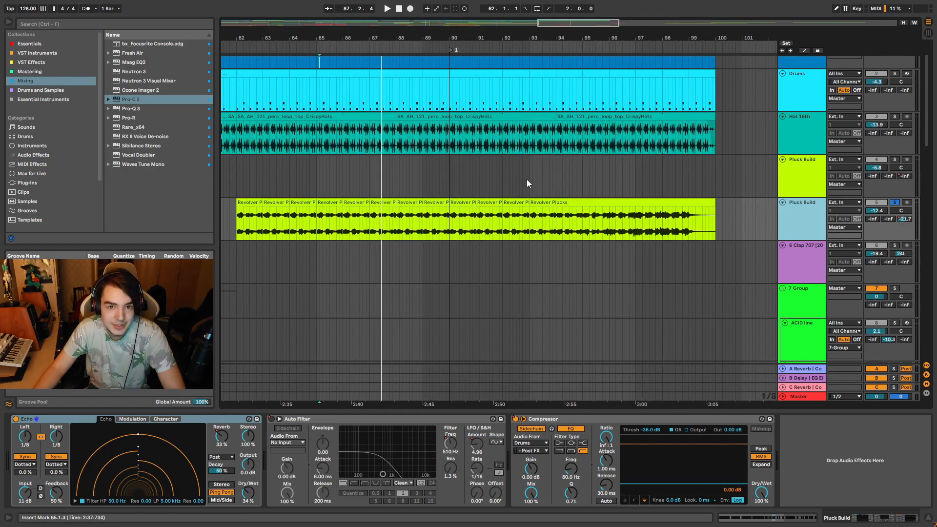
- Move locator 1 back to bar 89, over the second Pluck Build clips
{"action": "scroll", "coordinate": [523, 183], "scroll_direction": "down", "scroll_amount": 3}
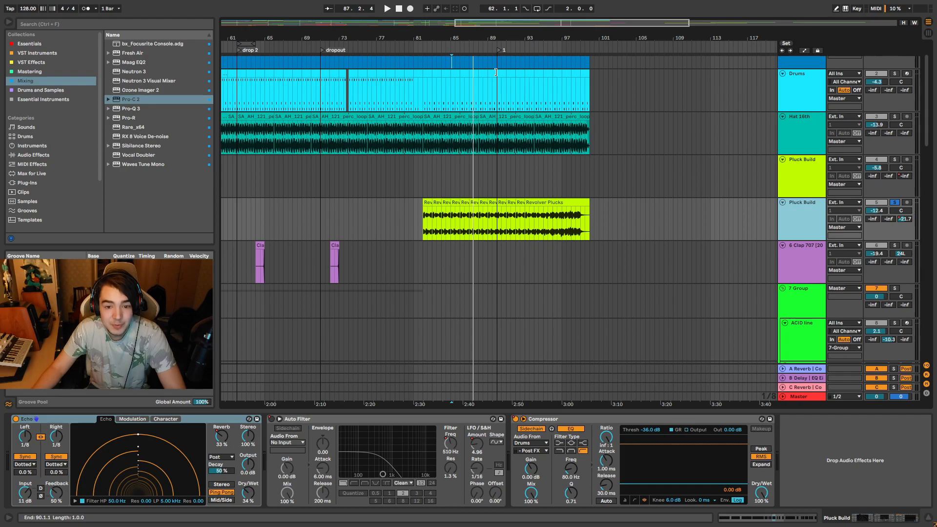
{"action": "scroll", "coordinate": [496, 72], "scroll_direction": "up", "scroll_amount": 3}
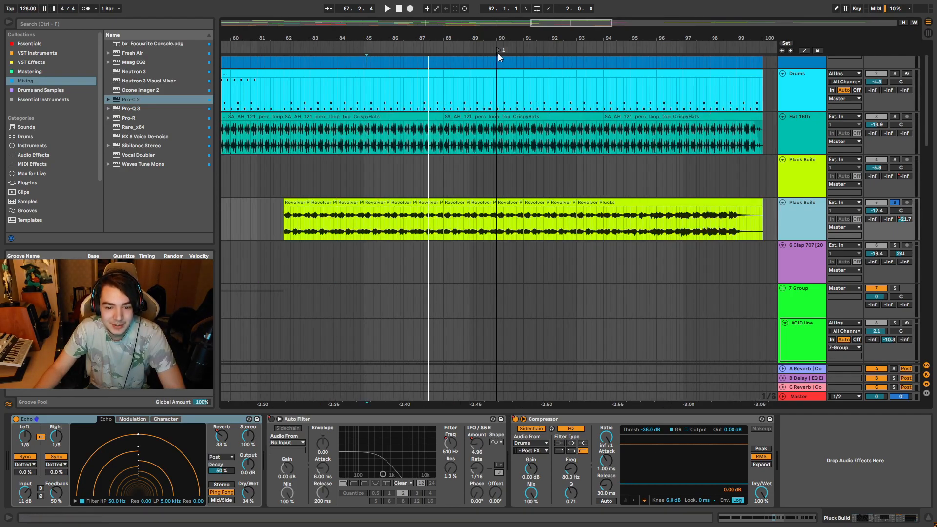
{"action": "left_click_drag", "start_coordinate": [499, 49], "coordinate": [473, 51]}
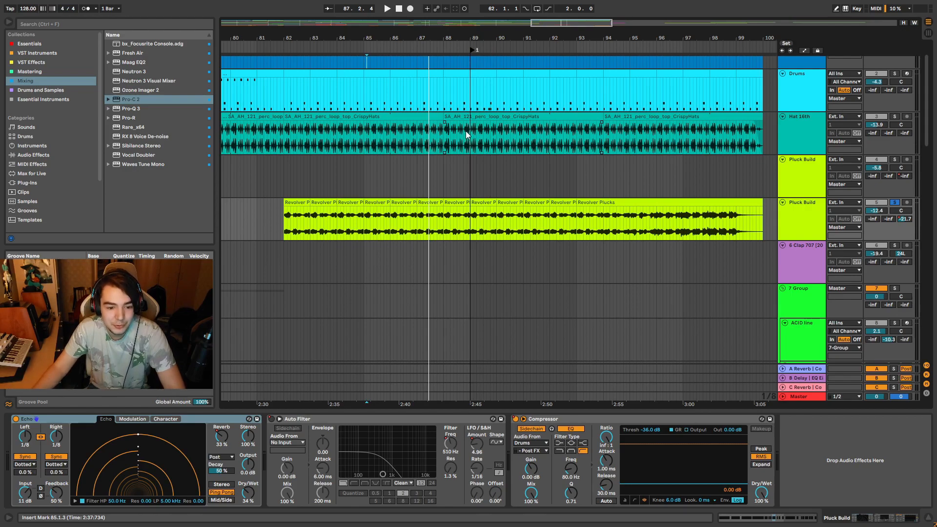
- Play the soloed second Pluck Build from about bar 88 and unsolo its track to hear it in the mix
{"action": "left_click", "coordinate": [440, 51]}
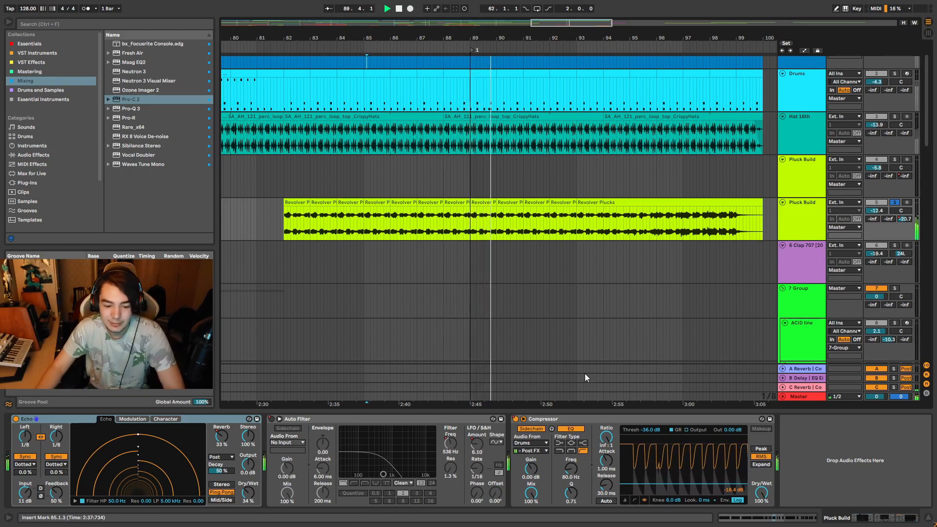
{"action": "left_click", "coordinate": [894, 202]}
{"action": "scroll", "coordinate": [697, 243], "scroll_direction": "down", "scroll_amount": 2}
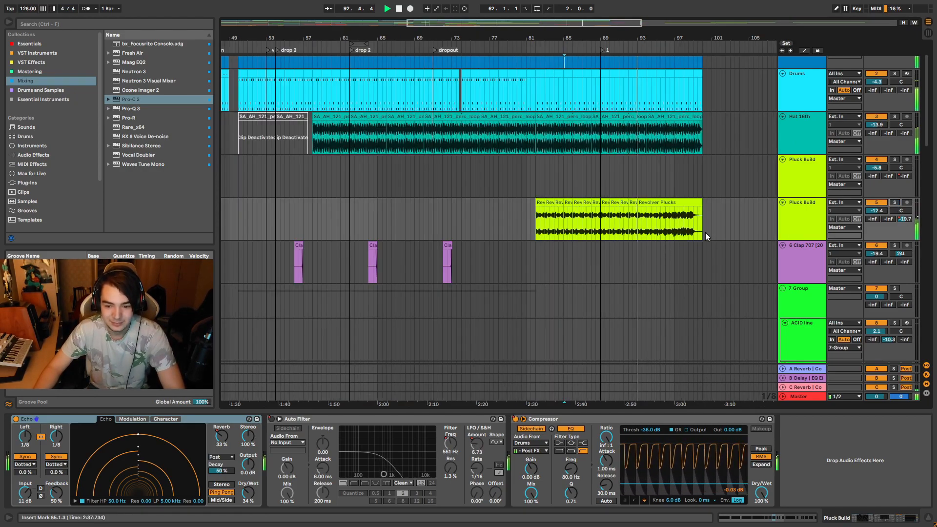
{"action": "scroll", "coordinate": [706, 234], "scroll_direction": "up", "scroll_amount": 2}
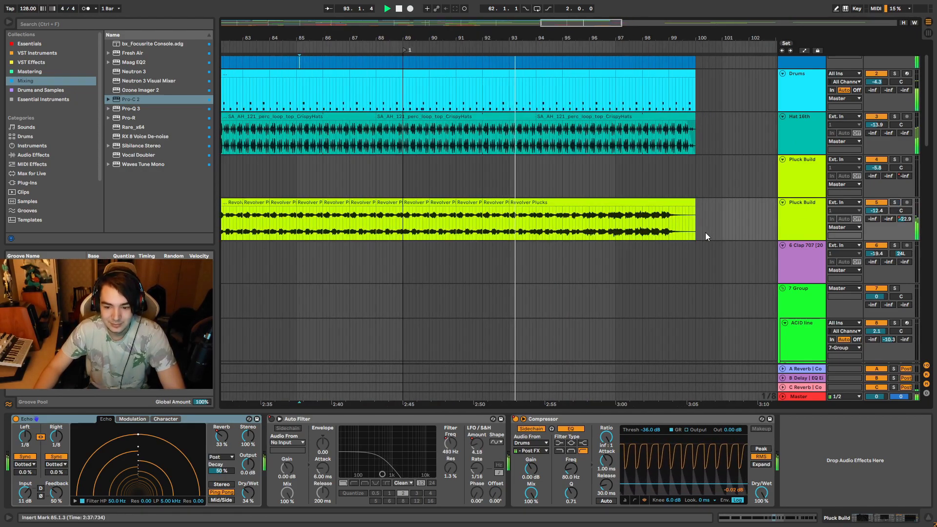
- Toggle the second Pluck Build's Echo off and back on in the mix, and stop playback
{"action": "left_click", "coordinate": [16, 419]}
{"action": "left_click", "coordinate": [17, 420]}
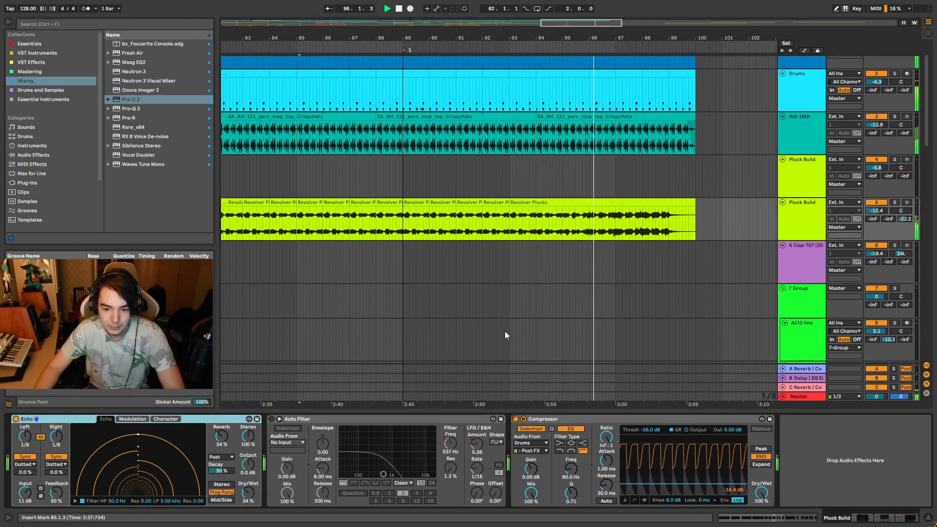
{"action": "scroll", "coordinate": [585, 294], "scroll_direction": "down", "scroll_amount": 3}
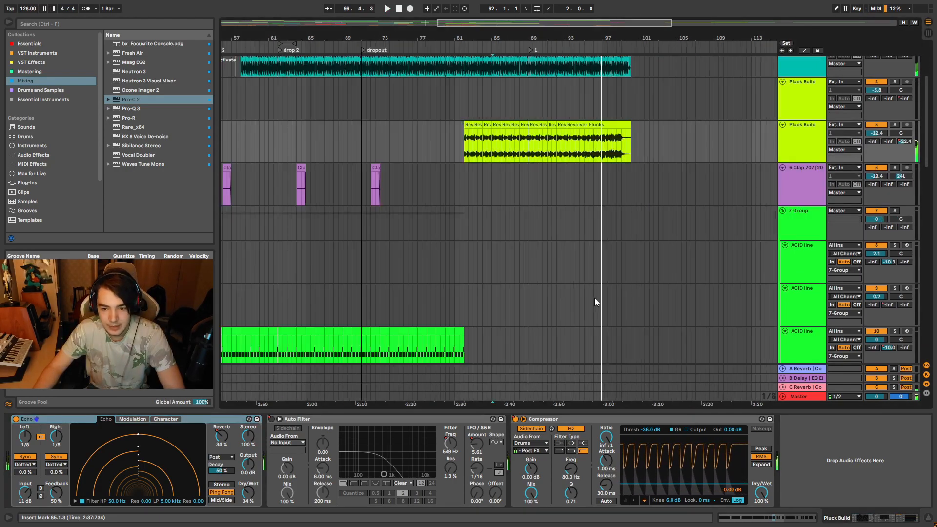
- Locate the Revolver Lead clip at bar 100, solo the lead track and play it
{"action": "scroll", "coordinate": [594, 298], "scroll_direction": "down", "scroll_amount": 6}
{"action": "scroll", "coordinate": [509, 221], "scroll_direction": "down", "scroll_amount": 1}
{"action": "scroll", "coordinate": [561, 220], "scroll_direction": "up", "scroll_amount": 5}
{"action": "scroll", "coordinate": [561, 210], "scroll_direction": "down", "scroll_amount": 8}
{"action": "scroll", "coordinate": [551, 208], "scroll_direction": "down", "scroll_amount": 6}
{"action": "scroll", "coordinate": [539, 210], "scroll_direction": "up", "scroll_amount": 10}
{"action": "scroll", "coordinate": [567, 219], "scroll_direction": "down", "scroll_amount": 8}
{"action": "scroll", "coordinate": [798, 233], "scroll_direction": "up", "scroll_amount": 3}
{"action": "scroll", "coordinate": [676, 274], "scroll_direction": "up", "scroll_amount": 4}
{"action": "key", "text": "space"}
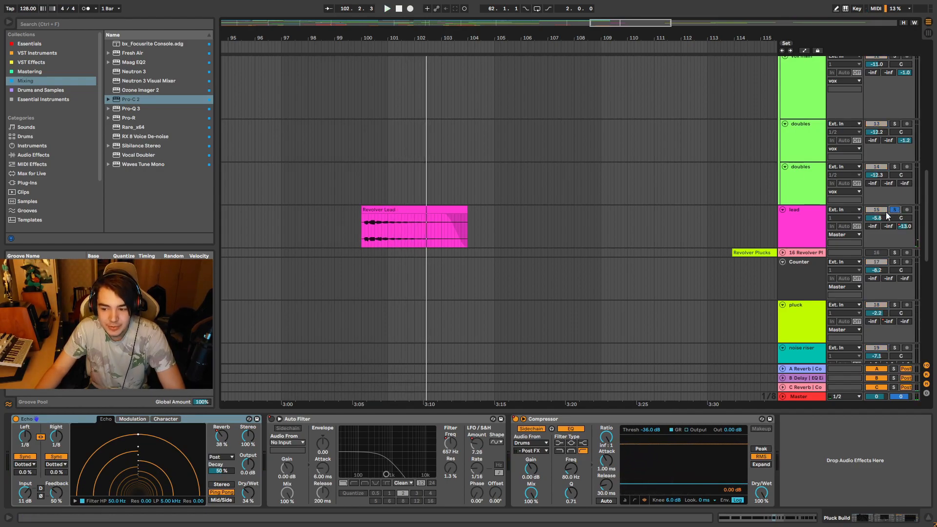
- Replay the soloed lead clip from its start at bar 100 and bring up the lead track's device chain
{"action": "scroll", "coordinate": [333, 242], "scroll_direction": "up", "scroll_amount": 4}
{"action": "left_click", "coordinate": [412, 43]}
{"action": "scroll", "coordinate": [472, 283], "scroll_direction": "down", "scroll_amount": 4}
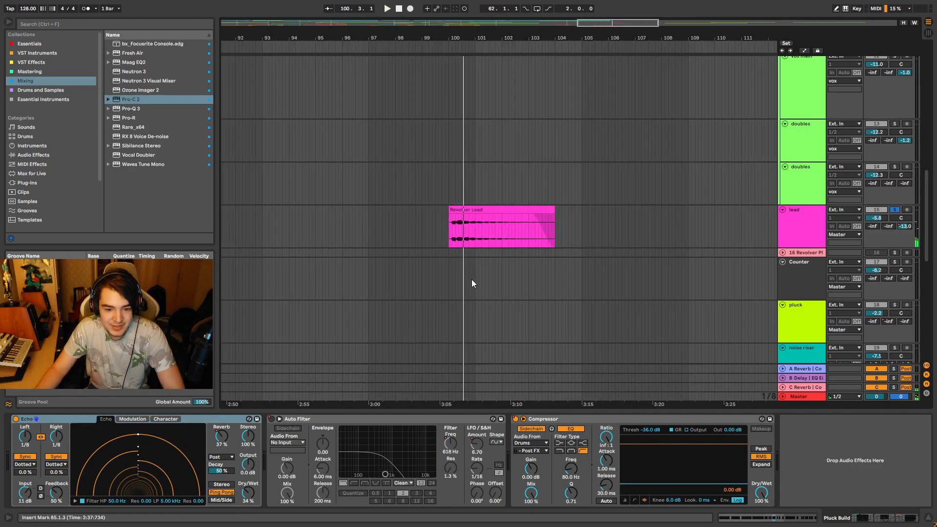
{"action": "scroll", "coordinate": [511, 251], "scroll_direction": "up", "scroll_amount": 2}
{"action": "left_click", "coordinate": [804, 271]}
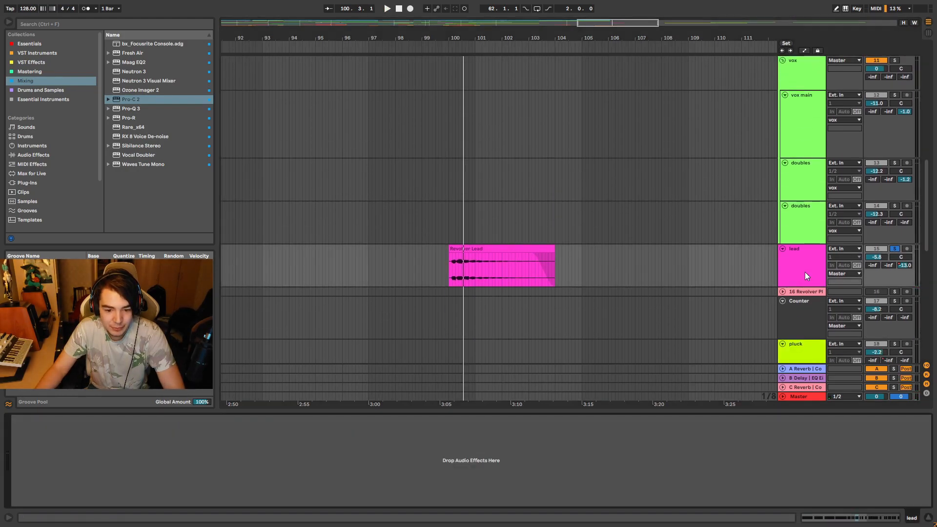
{"action": "left_click", "coordinate": [449, 44]}
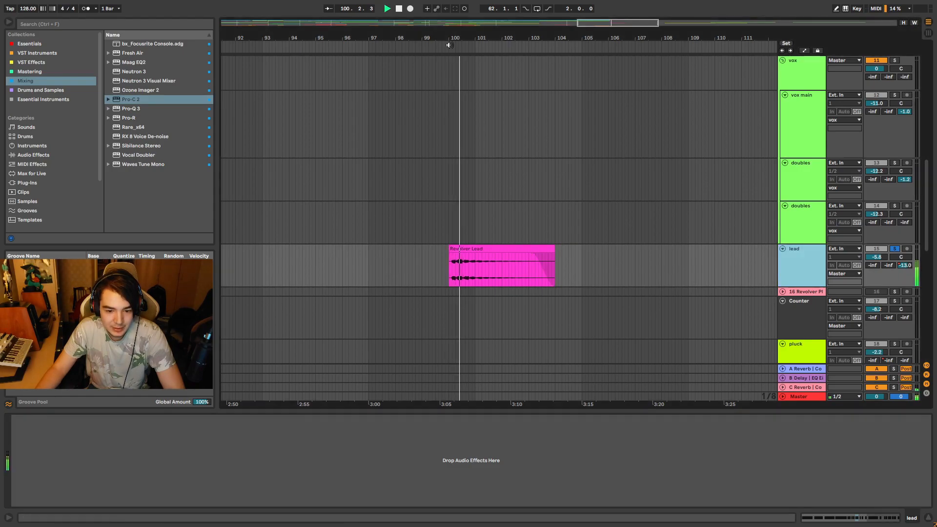
- Show the whole arrangement and fold the Bass Groove, Drums, Hat, both Pluck Build, Clap, 7 Group and vox tracks
{"action": "scroll", "coordinate": [546, 315], "scroll_direction": "down", "scroll_amount": 8}
{"action": "scroll", "coordinate": [472, 307], "scroll_direction": "up", "scroll_amount": 10}
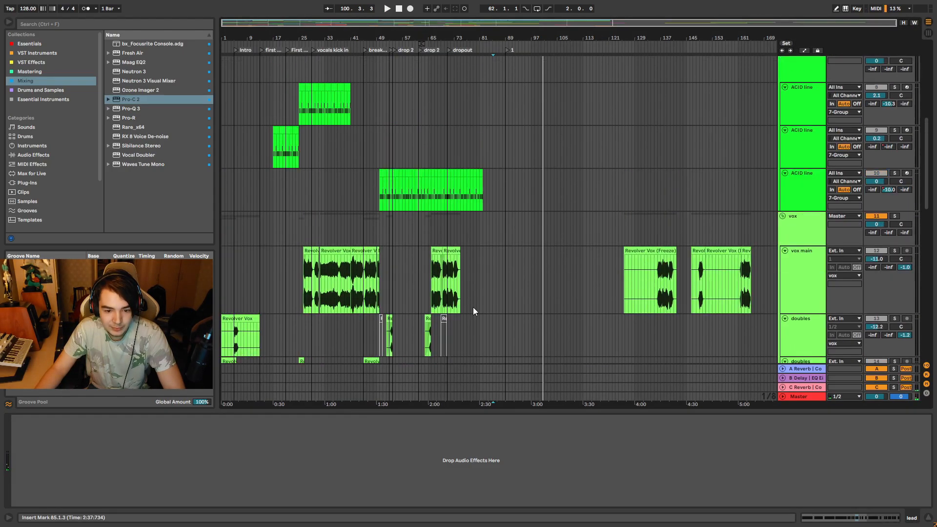
{"action": "scroll", "coordinate": [472, 306], "scroll_direction": "up", "scroll_amount": 3}
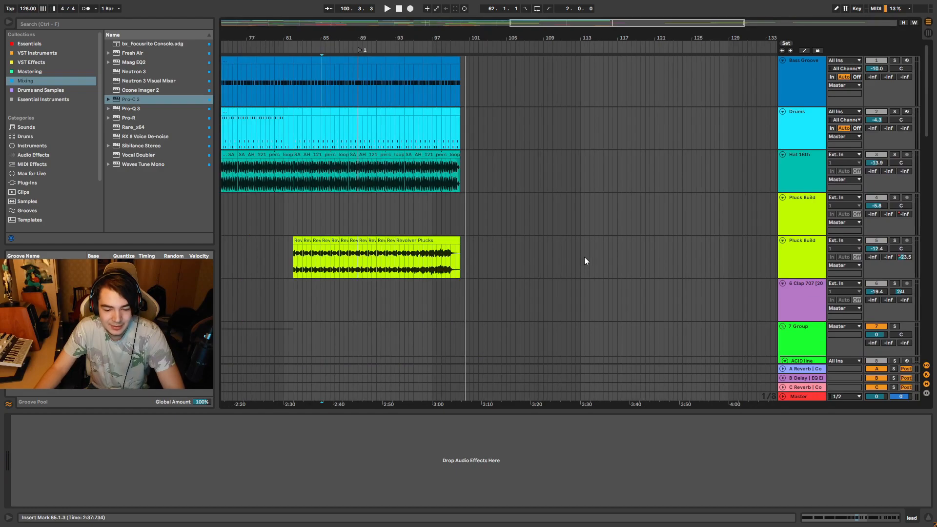
{"action": "left_click", "coordinate": [783, 61]}
{"action": "left_click", "coordinate": [782, 69]}
{"action": "left_click", "coordinate": [783, 79]}
{"action": "left_click", "coordinate": [783, 90]}
{"action": "left_click", "coordinate": [783, 86]}
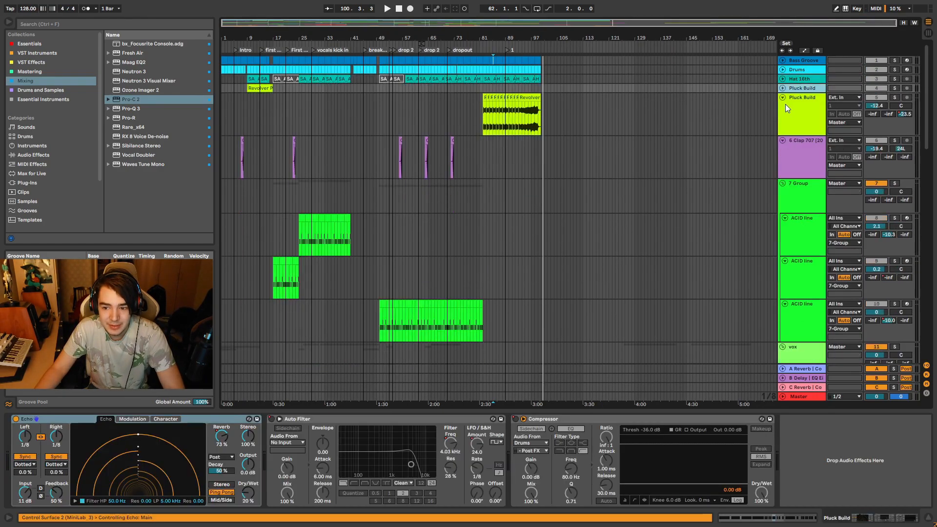
{"action": "left_click", "coordinate": [783, 98]}
{"action": "left_click", "coordinate": [782, 107]}
{"action": "left_click", "coordinate": [783, 116]}
{"action": "left_click", "coordinate": [783, 125]}
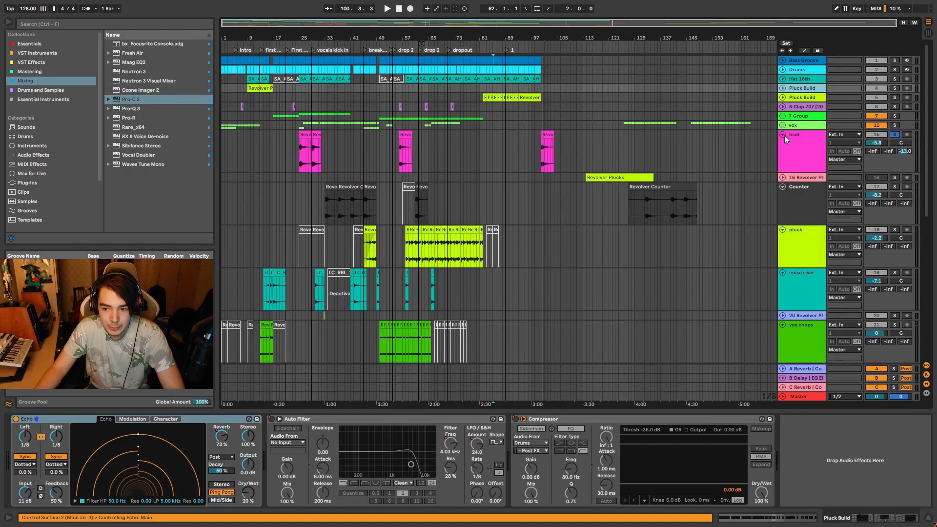
- Fold the remaining tracks from lead, Counter and pluck down through noise riser, vox chops, break, snare build and revolver pads
{"action": "left_click", "coordinate": [783, 135]}
{"action": "left_click", "coordinate": [783, 143]}
{"action": "left_click", "coordinate": [782, 144]}
{"action": "left_click", "coordinate": [781, 153]}
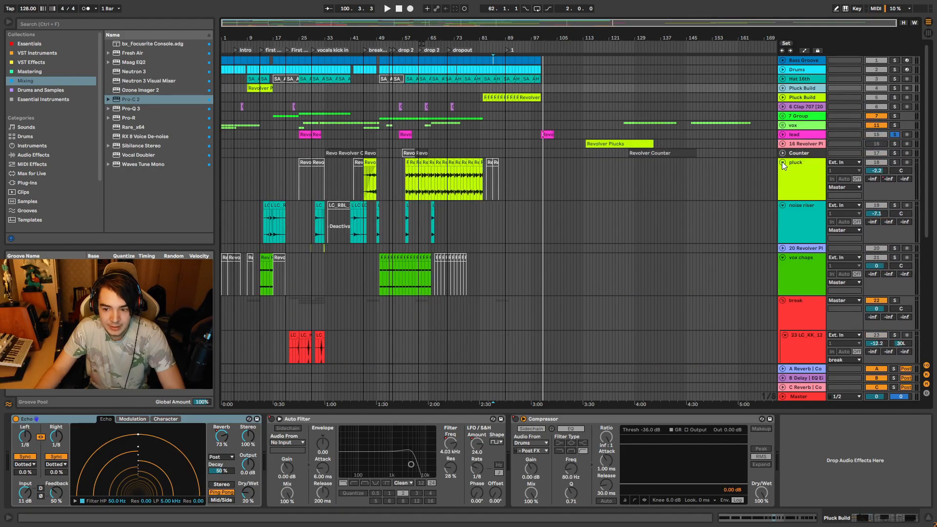
{"action": "left_click", "coordinate": [782, 162]}
{"action": "left_click", "coordinate": [780, 170]}
{"action": "left_click", "coordinate": [781, 190]}
{"action": "left_click", "coordinate": [782, 200]}
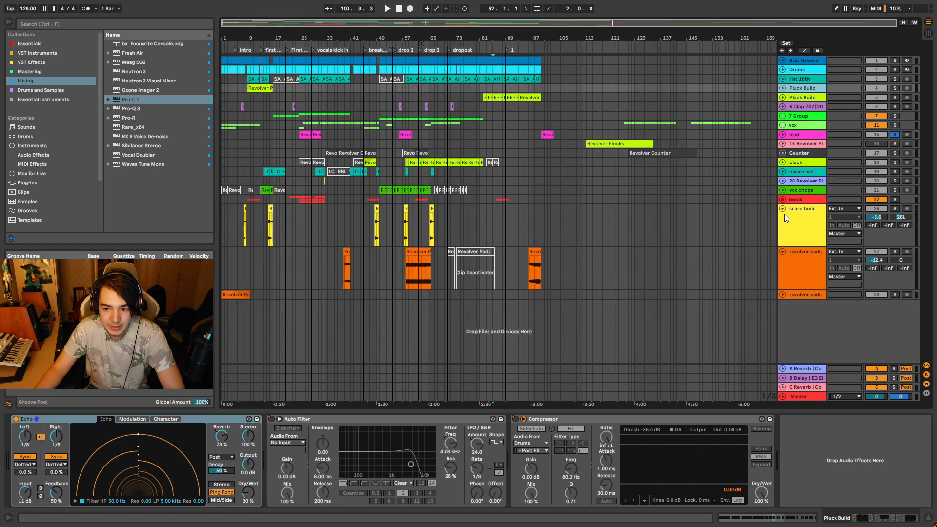
{"action": "left_click", "coordinate": [782, 209]}
{"action": "left_click", "coordinate": [782, 218]}
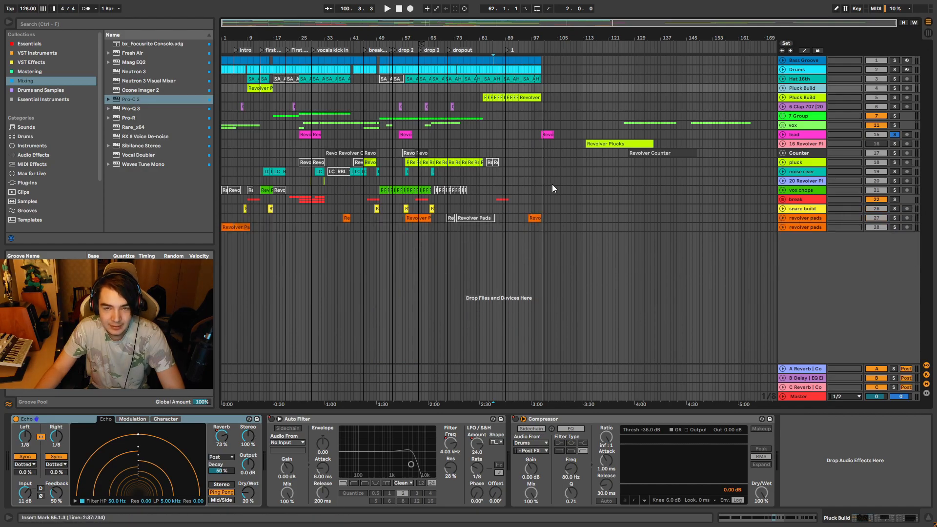
- Play the soloed lead clip once more from just before bar 100 and return to the full arrangement
{"action": "scroll", "coordinate": [549, 184], "scroll_direction": "up", "scroll_amount": 3}
{"action": "scroll", "coordinate": [544, 184], "scroll_direction": "up", "scroll_amount": 3}
{"action": "left_click", "coordinate": [477, 43]}
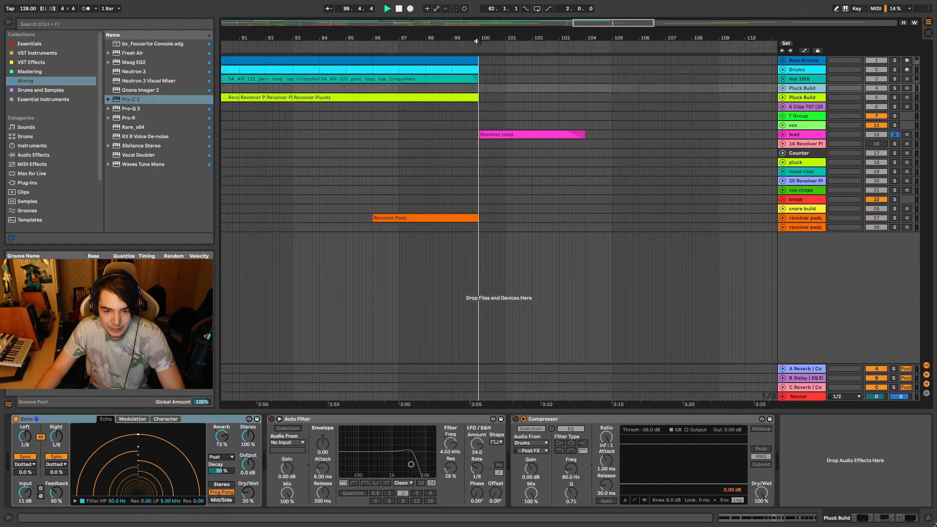
{"action": "scroll", "coordinate": [411, 217], "scroll_direction": "down", "scroll_amount": 6}
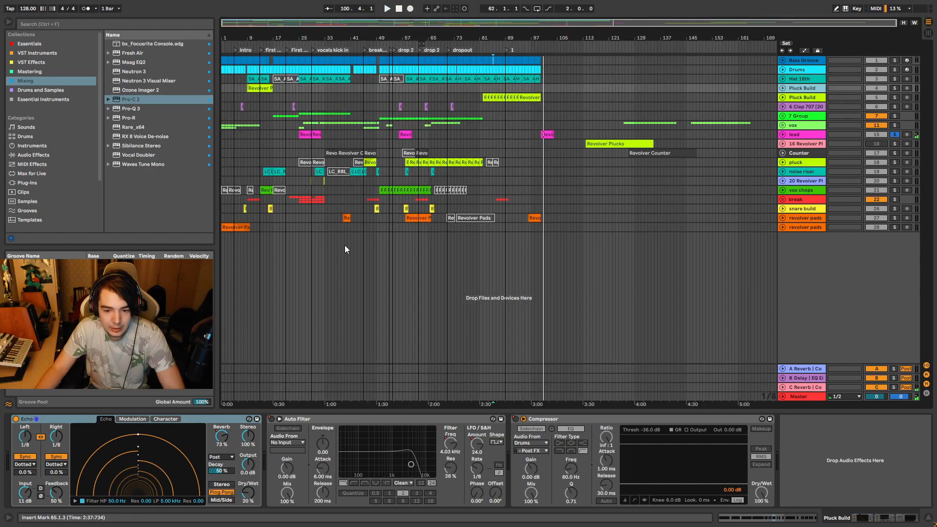
- Bring up the device chains of both revolver pads tracks and the break group in turn
{"action": "scroll", "coordinate": [258, 188], "scroll_direction": "up", "scroll_amount": 3}
{"action": "scroll", "coordinate": [257, 189], "scroll_direction": "down", "scroll_amount": 3}
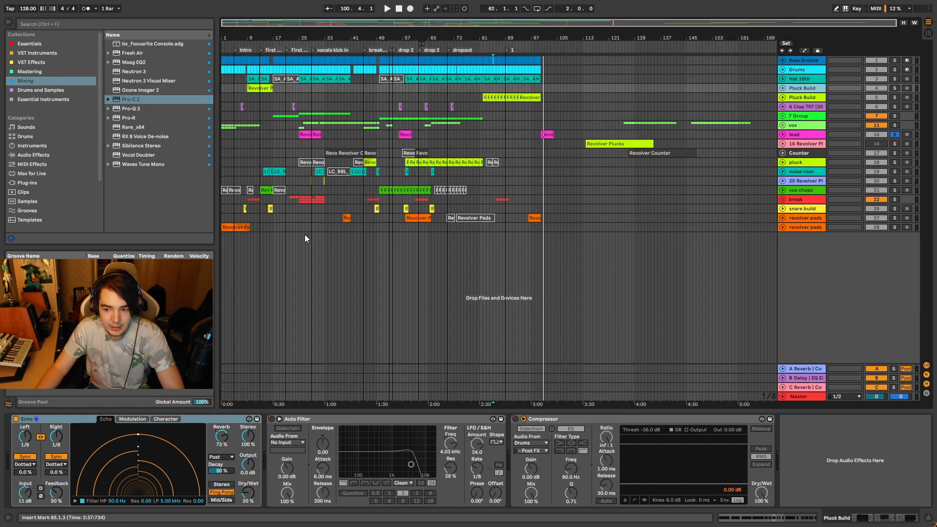
{"action": "left_click", "coordinate": [804, 229]}
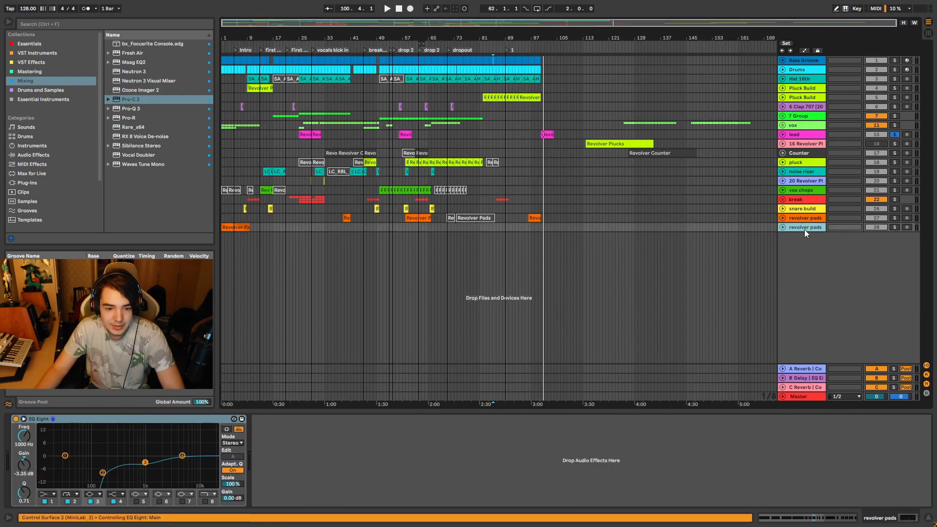
{"action": "left_click", "coordinate": [804, 216]}
{"action": "left_click", "coordinate": [798, 200]}
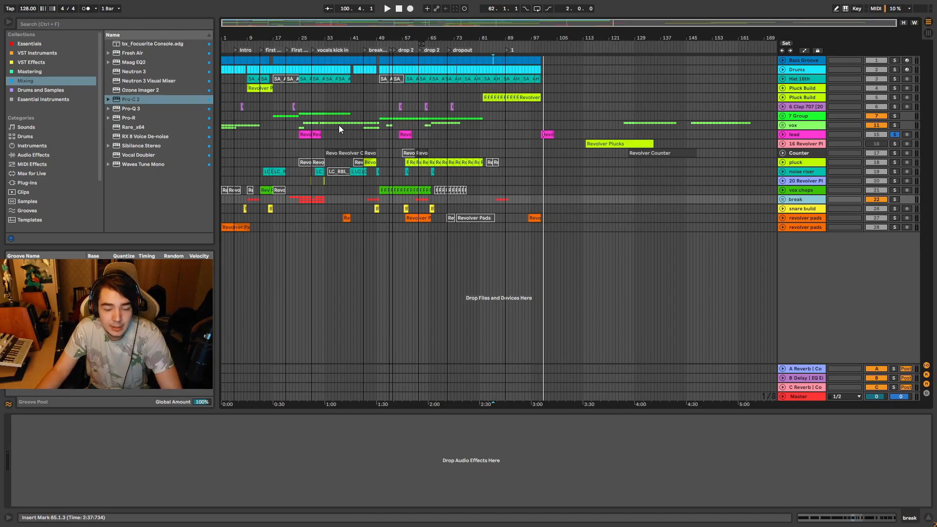
- Look over the folded arrangement from the vocals section through the breakdown, drop 2 and dropout
{"action": "scroll", "coordinate": [376, 122], "scroll_direction": "up", "scroll_amount": 10}
{"action": "scroll", "coordinate": [380, 122], "scroll_direction": "down", "scroll_amount": 10}
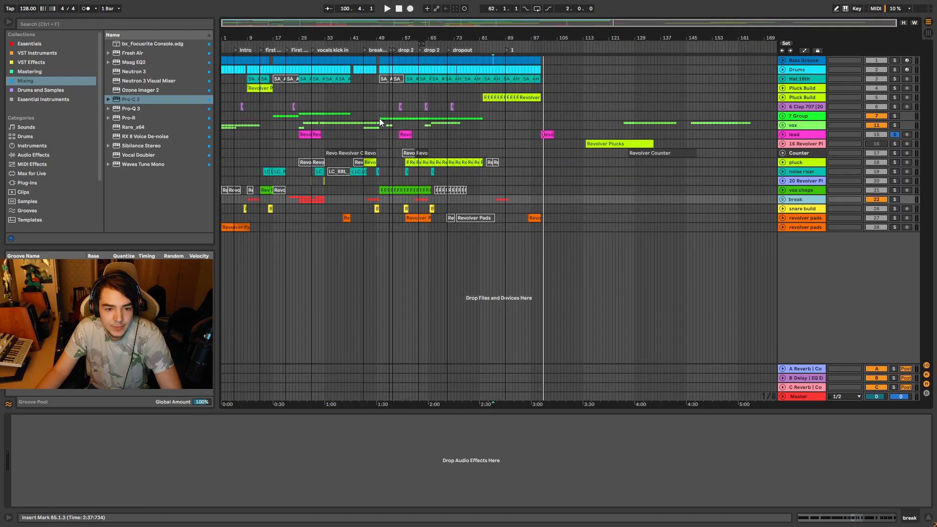
{"action": "scroll", "coordinate": [345, 118], "scroll_direction": "up", "scroll_amount": 8}
{"action": "scroll", "coordinate": [345, 120], "scroll_direction": "down", "scroll_amount": 5}
{"action": "scroll", "coordinate": [345, 120], "scroll_direction": "up", "scroll_amount": 3}
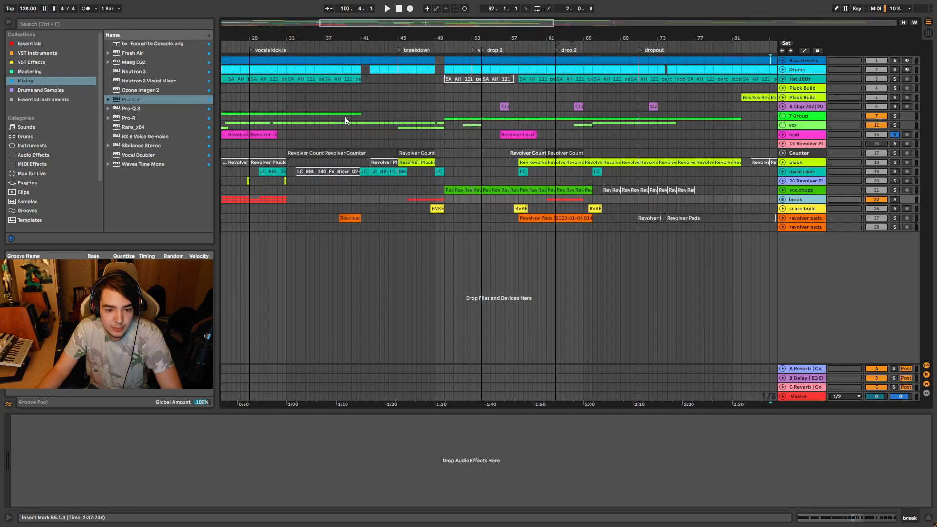
{"action": "scroll", "coordinate": [345, 121], "scroll_direction": "down", "scroll_amount": 3}
{"action": "scroll", "coordinate": [366, 151], "scroll_direction": "up", "scroll_amount": 3}
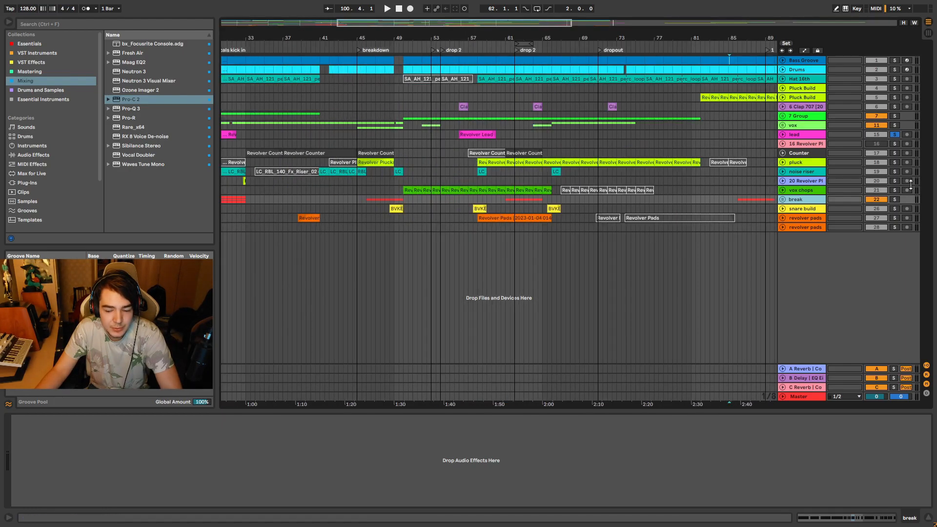
- Unfold the pluck and Counter tracks and inspect their clips around the breakdown at bar 45
{"action": "left_click", "coordinate": [785, 166]}
{"action": "left_click", "coordinate": [783, 162]}
{"action": "left_click", "coordinate": [782, 153]}
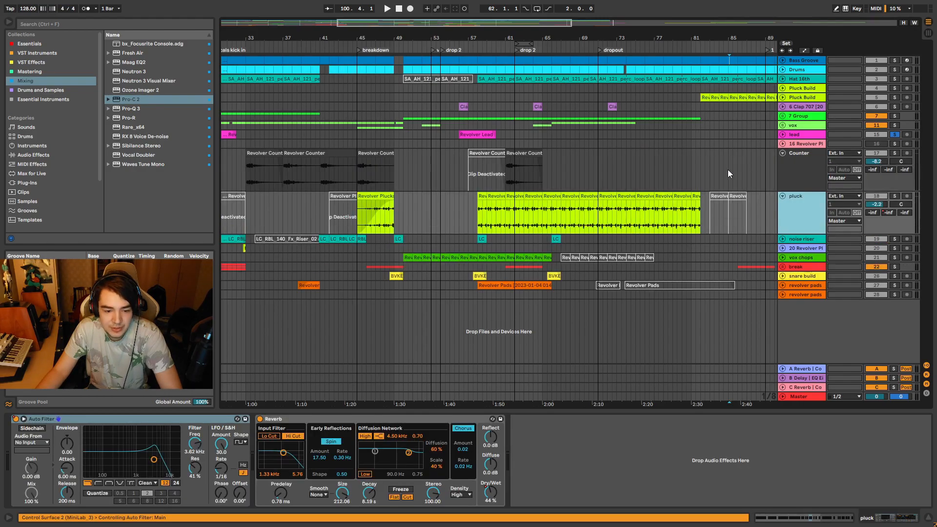
{"action": "scroll", "coordinate": [369, 180], "scroll_direction": "up", "scroll_amount": 4}
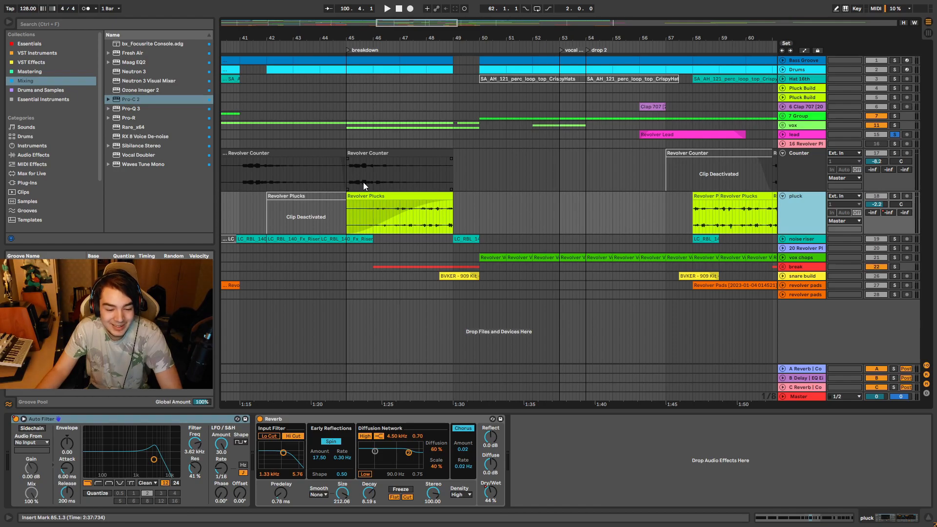
- Examine the Counter and pluck clips around the breakdown up close and in context with drop 2 and the dropout
{"action": "scroll", "coordinate": [364, 182], "scroll_direction": "down", "scroll_amount": 7}
{"action": "scroll", "coordinate": [367, 179], "scroll_direction": "up", "scroll_amount": 7}
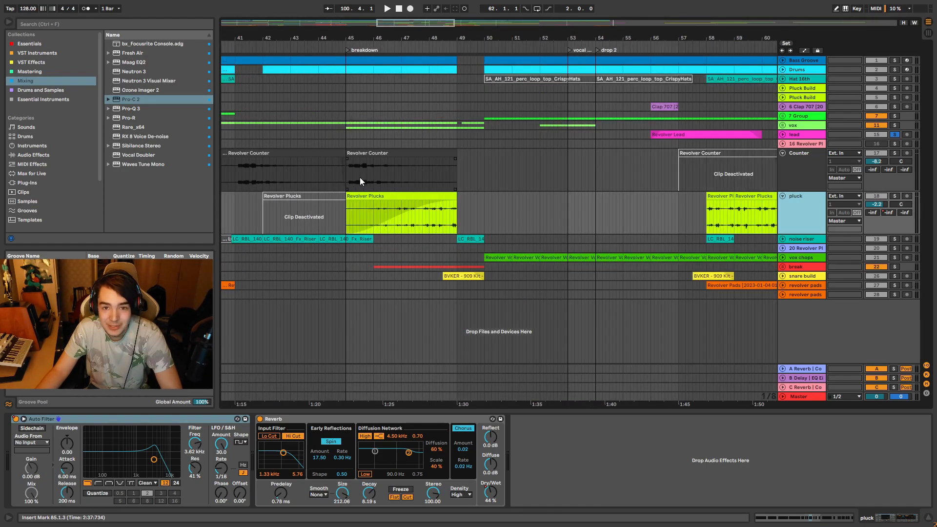
{"action": "scroll", "coordinate": [360, 179], "scroll_direction": "down", "scroll_amount": 3}
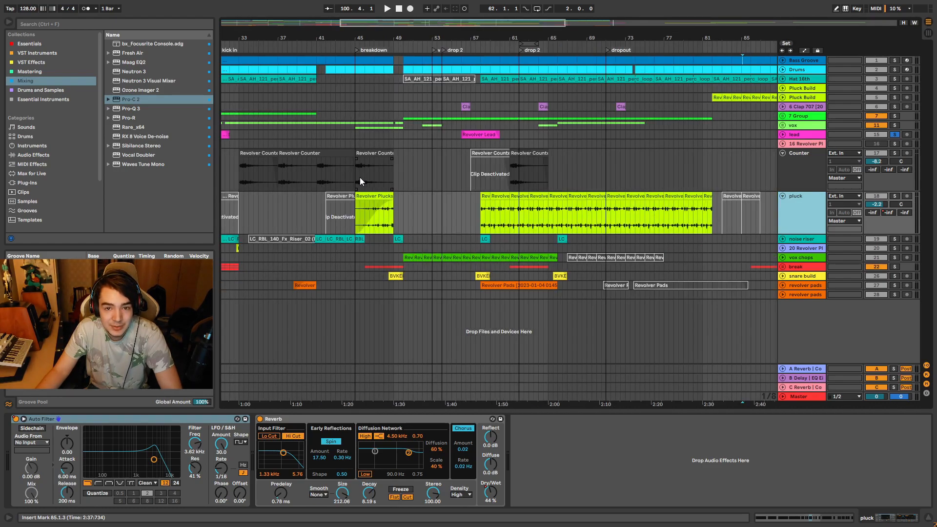
{"action": "scroll", "coordinate": [359, 177], "scroll_direction": "up", "scroll_amount": 3}
{"action": "scroll", "coordinate": [359, 177], "scroll_direction": "down", "scroll_amount": 3}
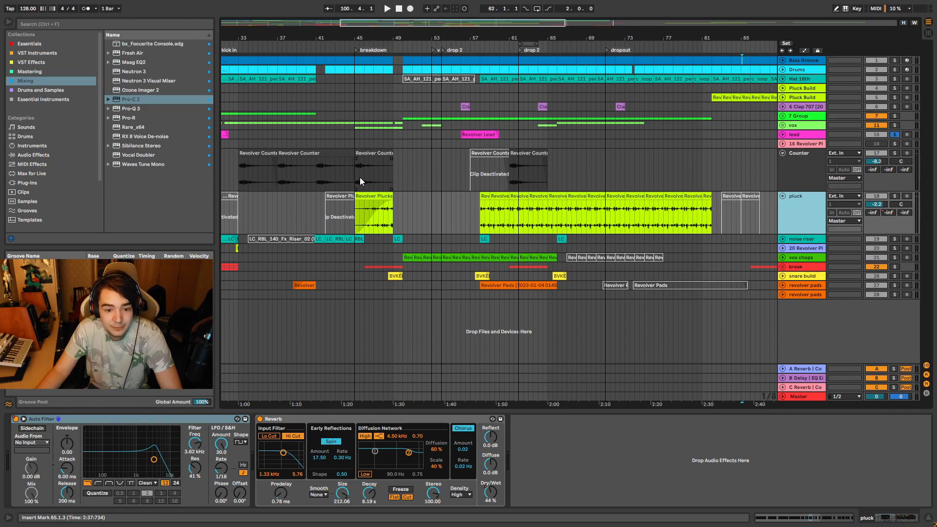
{"action": "scroll", "coordinate": [359, 177], "scroll_direction": "up", "scroll_amount": 3}
{"action": "scroll", "coordinate": [360, 178], "scroll_direction": "down", "scroll_amount": 3}
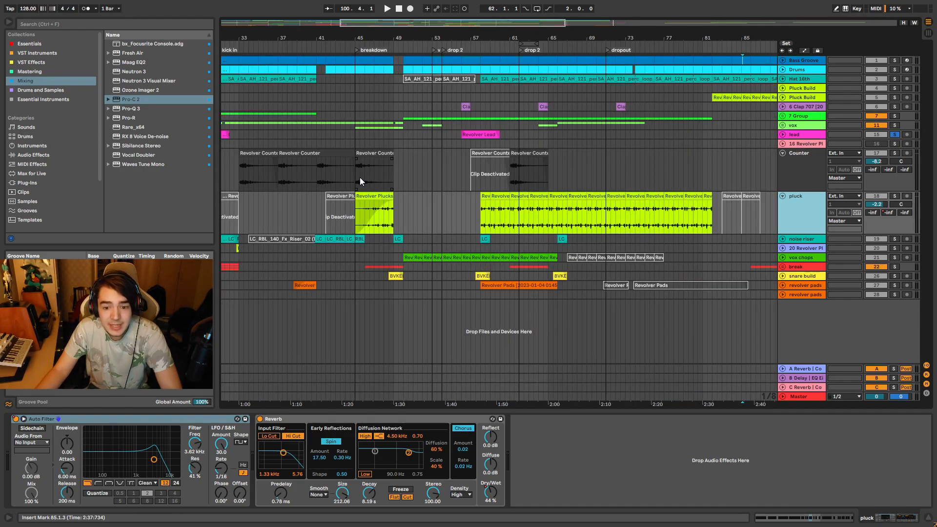
- Fold the Counter and pluck tracks and bring the whole arrangement into view from the intro to its end
{"action": "left_click", "coordinate": [782, 154]}
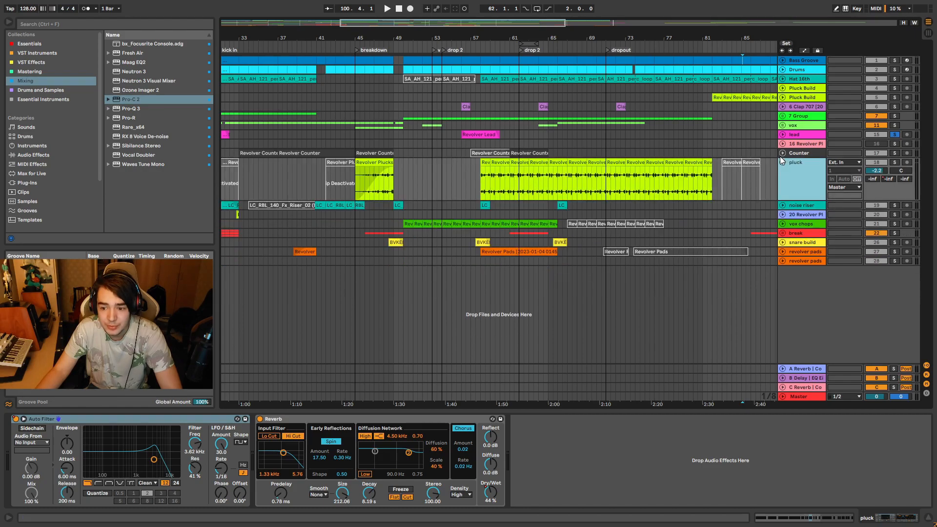
{"action": "left_click", "coordinate": [782, 162]}
{"action": "scroll", "coordinate": [373, 193], "scroll_direction": "down", "scroll_amount": 5}
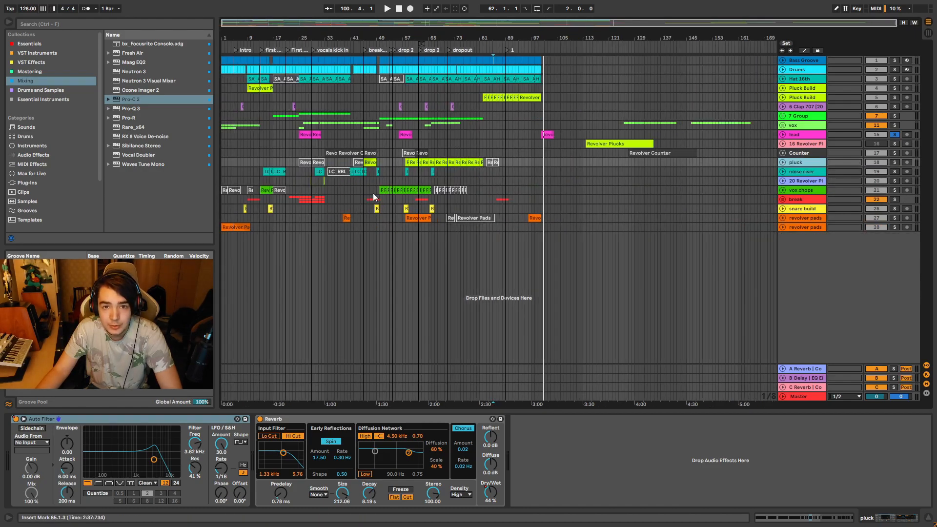